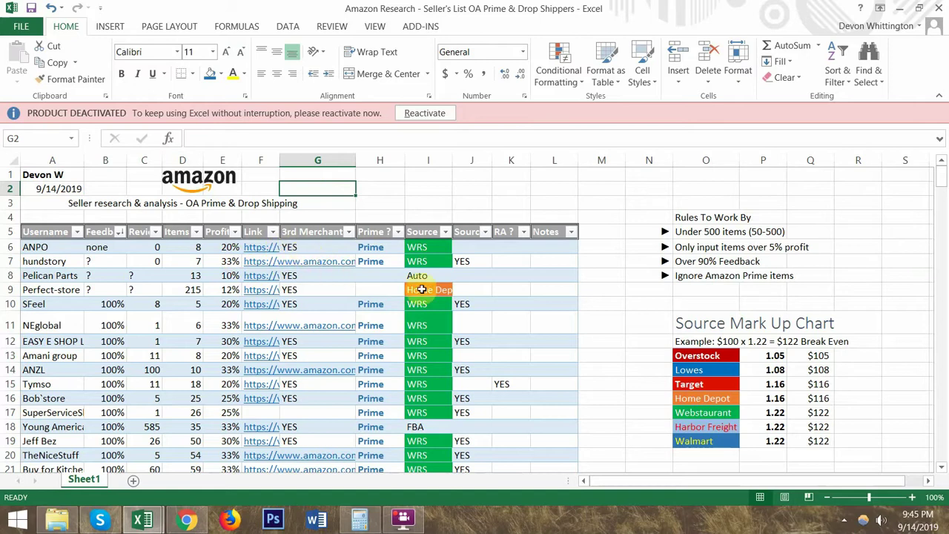
- Highlight the Prime ? and 3rd Merchant columns of the seller table to review their entries
left_click_drag(379, 247, 375, 442)
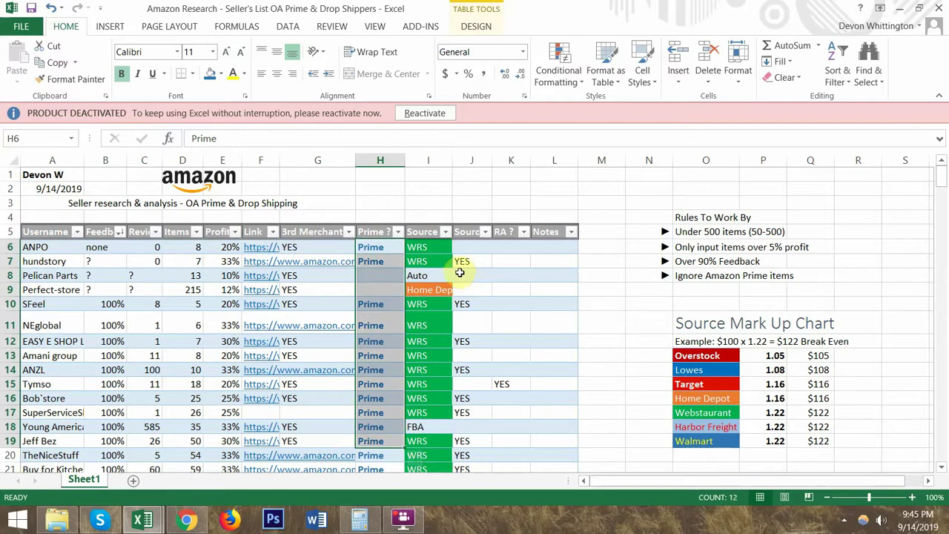
left_click_drag(317, 231, 307, 441)
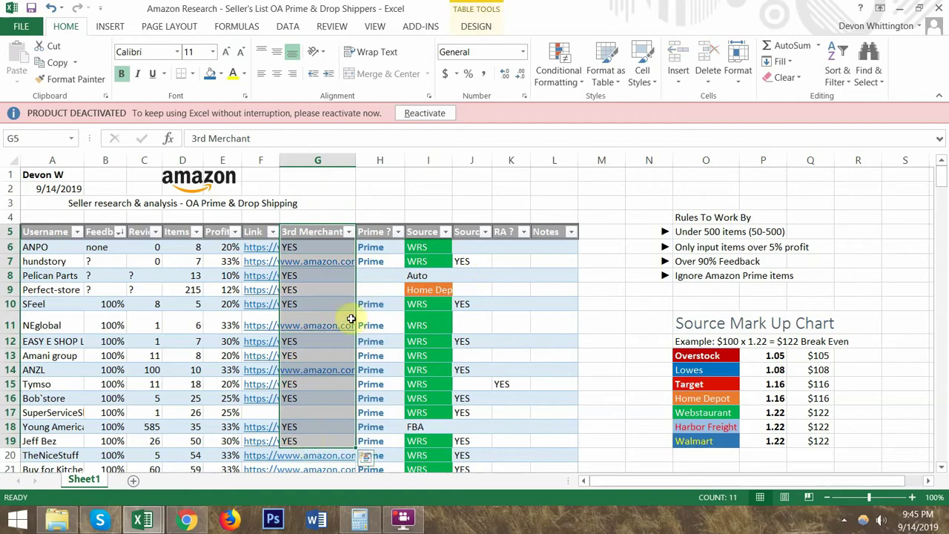
- Make the "Rules To Work By" heading above the rules list bold
left_click(665, 216)
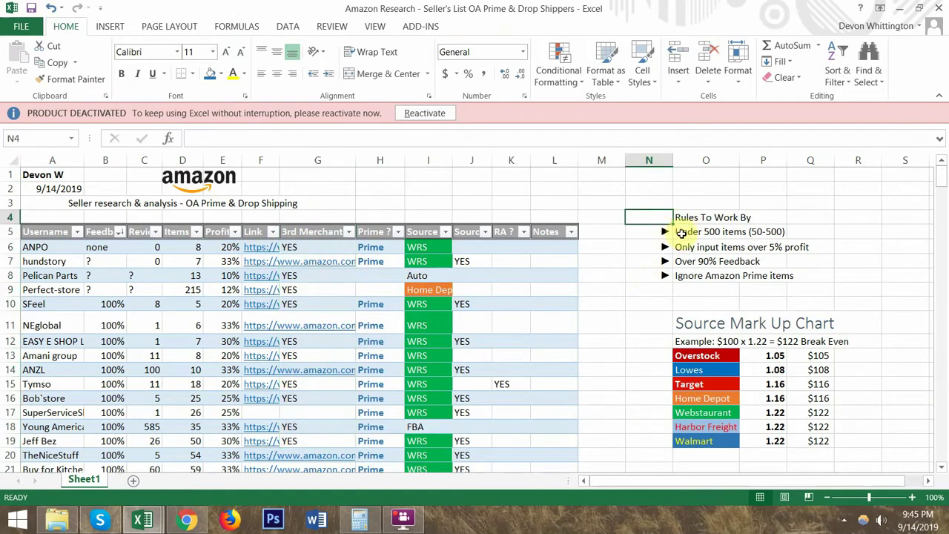
left_click(690, 216)
key("ctrl+b")
- Sort the seller table by the Items column from smallest to largest
left_click(680, 236)
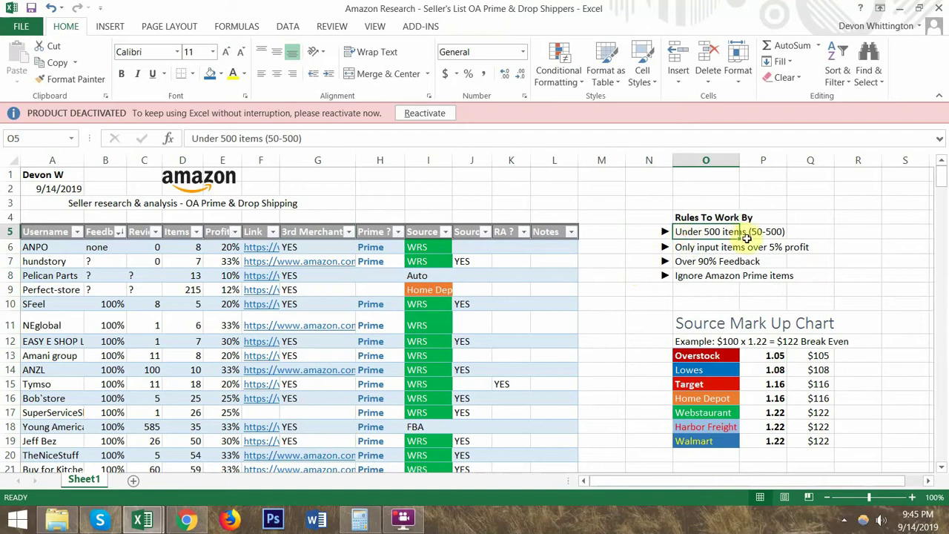
left_click(195, 231)
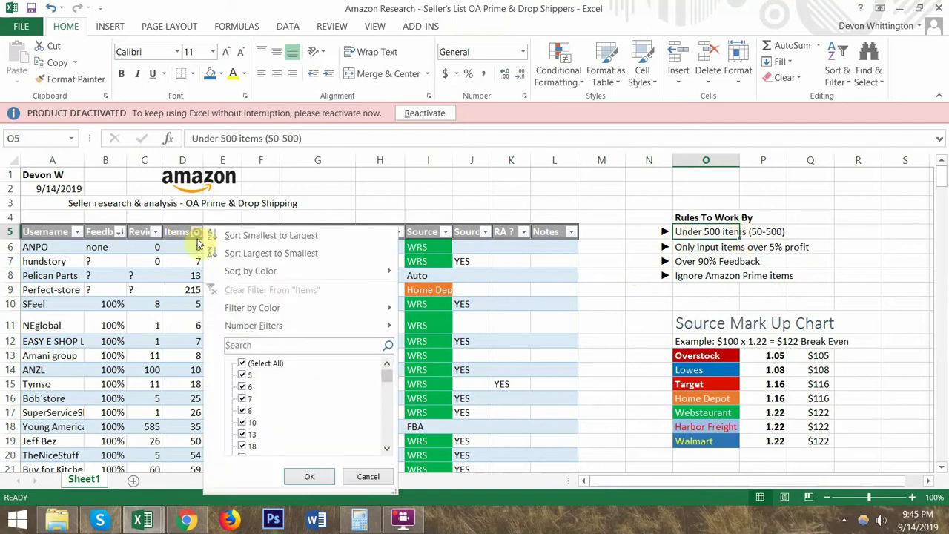
left_click(250, 238)
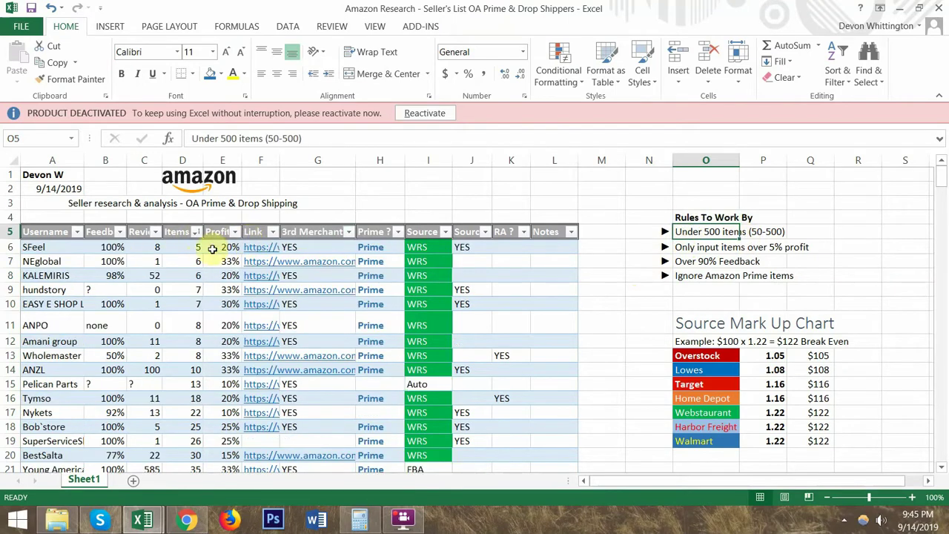
- Examine the Items column against the 50-500 items rule, highlighting sellers up to about 500 items and those with very few
left_click(193, 249)
scroll(188, 260, "down", 17)
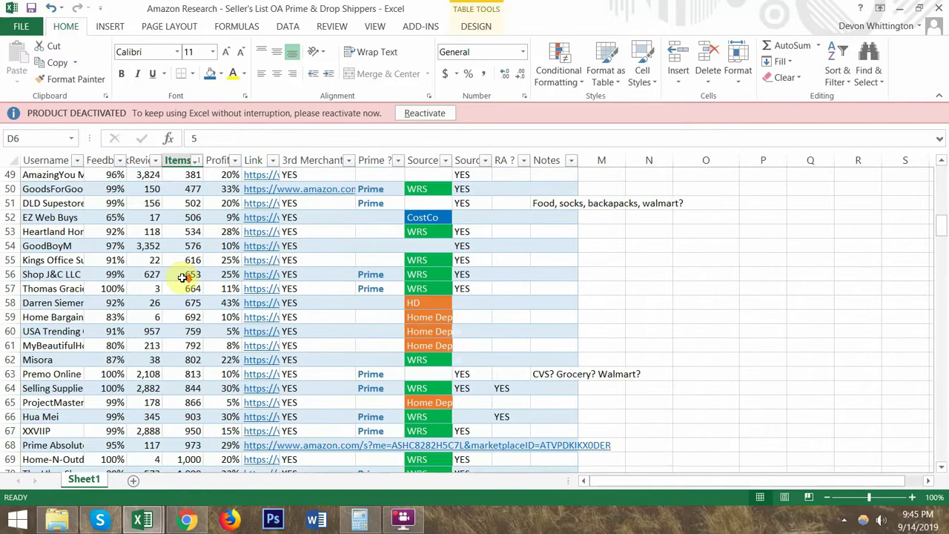
scroll(190, 224, "up", 1)
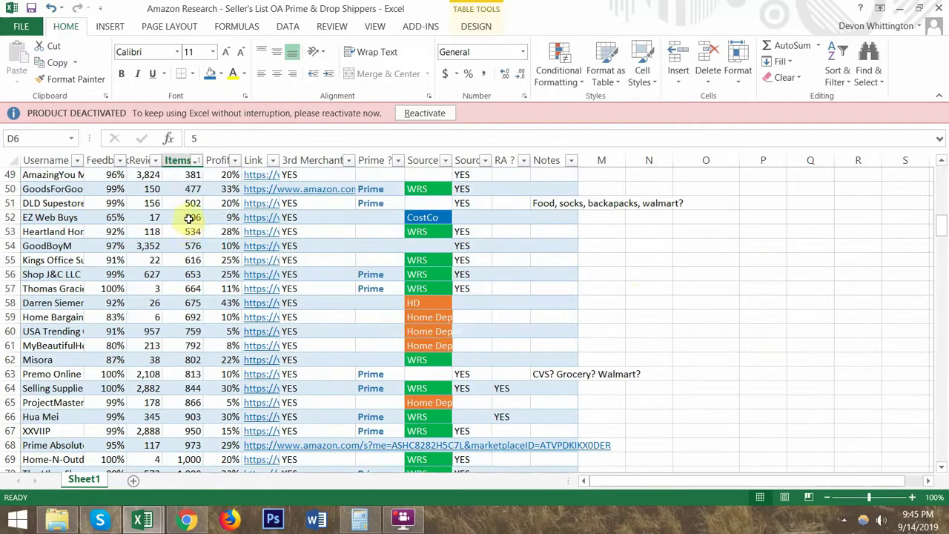
left_click(189, 218, "shift")
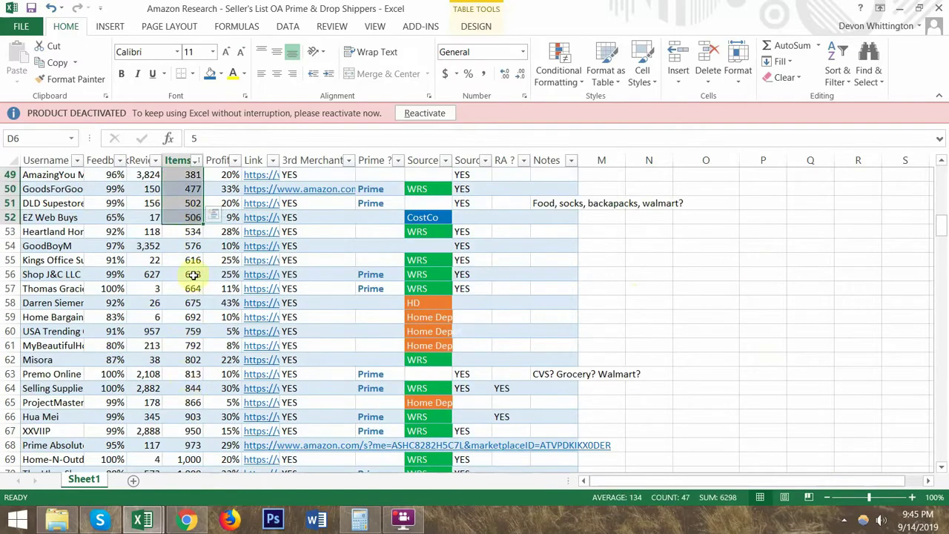
scroll(180, 347, "down", 2)
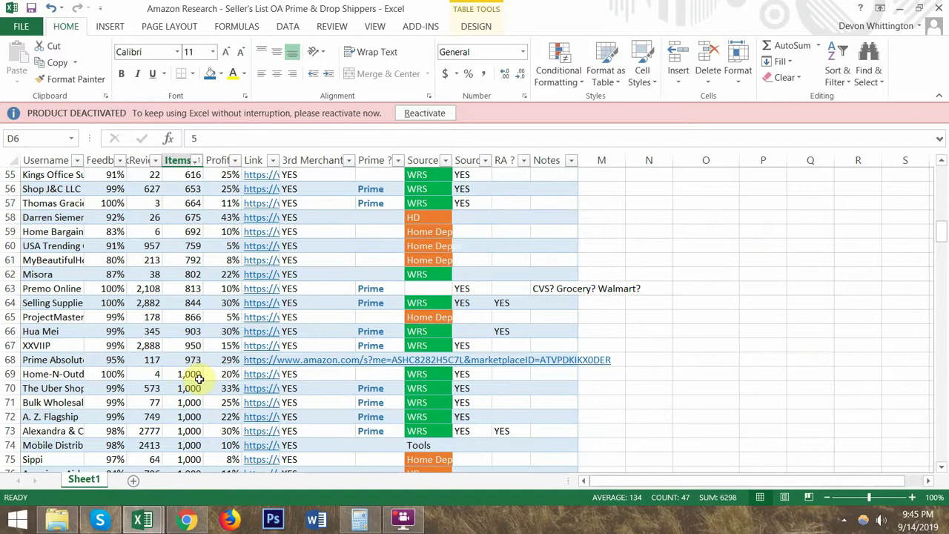
scroll(199, 378, "up", 9)
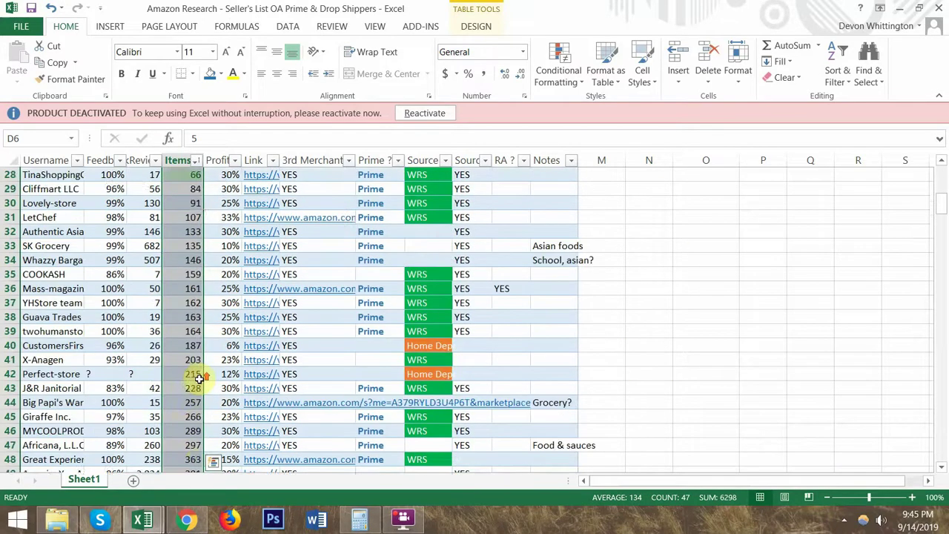
scroll(200, 378, "up", 9)
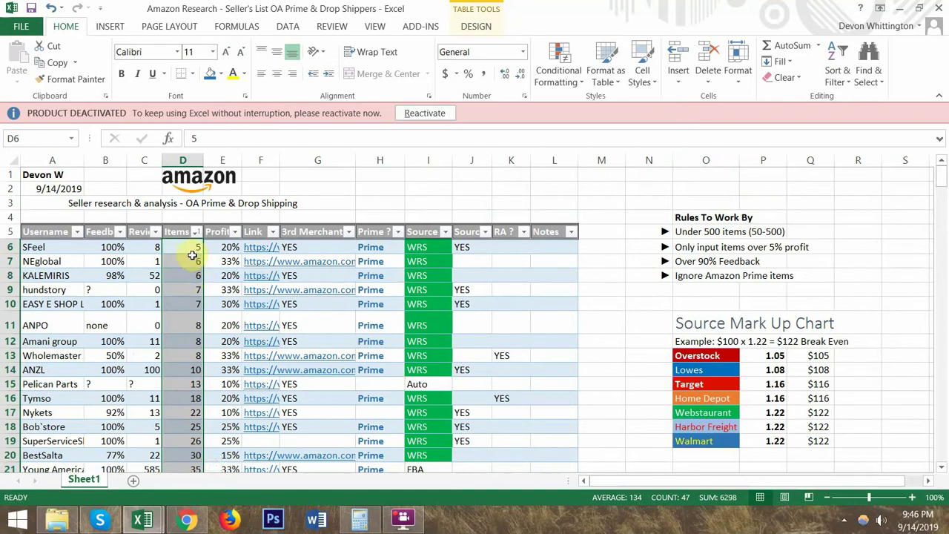
left_click_drag(193, 247, 195, 398)
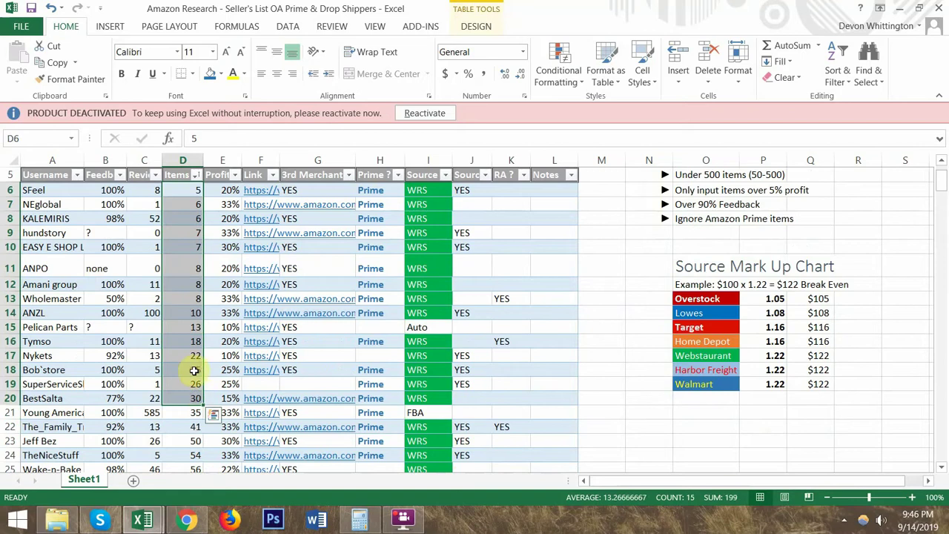
scroll(193, 370, "up", 2)
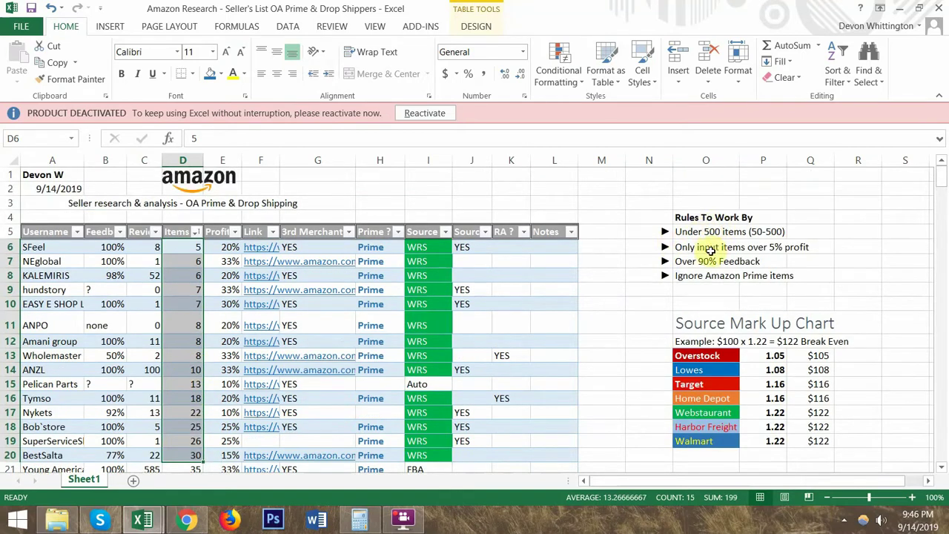
- Compare the Feedback and Prime ? columns with the "Over 90% Feedback" and "Ignore Amazon Prime items" rules
left_click_drag(690, 259, 768, 261)
left_click_drag(111, 247, 111, 444)
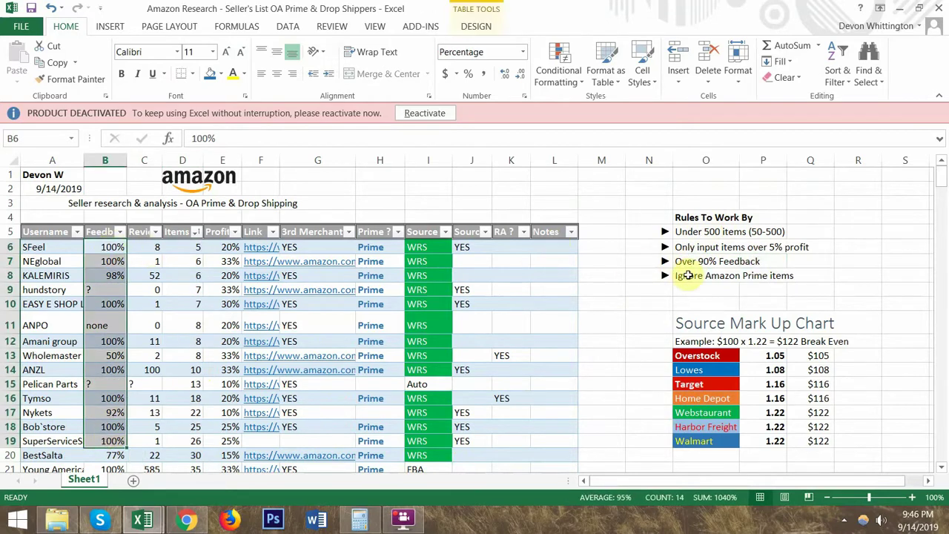
left_click_drag(688, 275, 816, 275)
left_click_drag(370, 247, 373, 455)
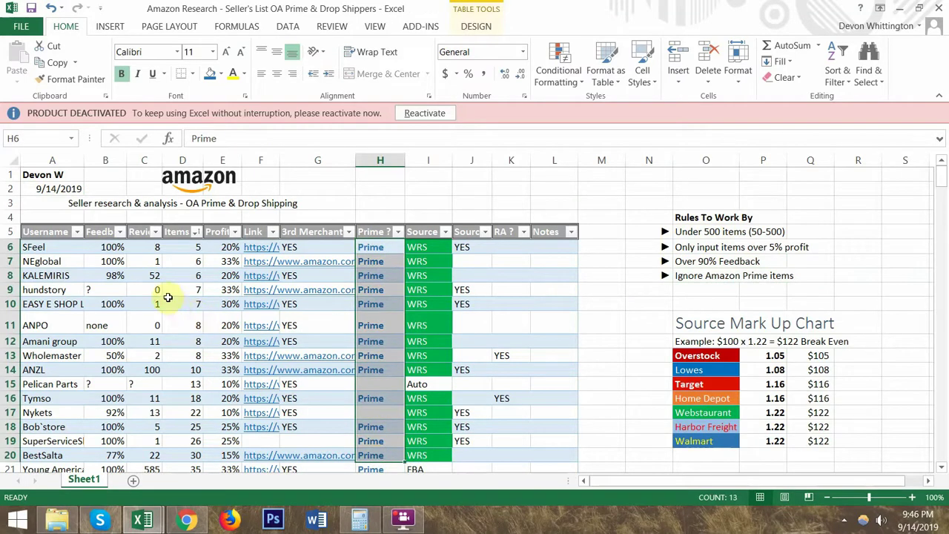
- Switch to Chrome and review the price history and seller offers for the BendPak QuickJack BL-5000SLX lift on Amazon
key("alt+Tab")
scroll(304, 304, "down", 4)
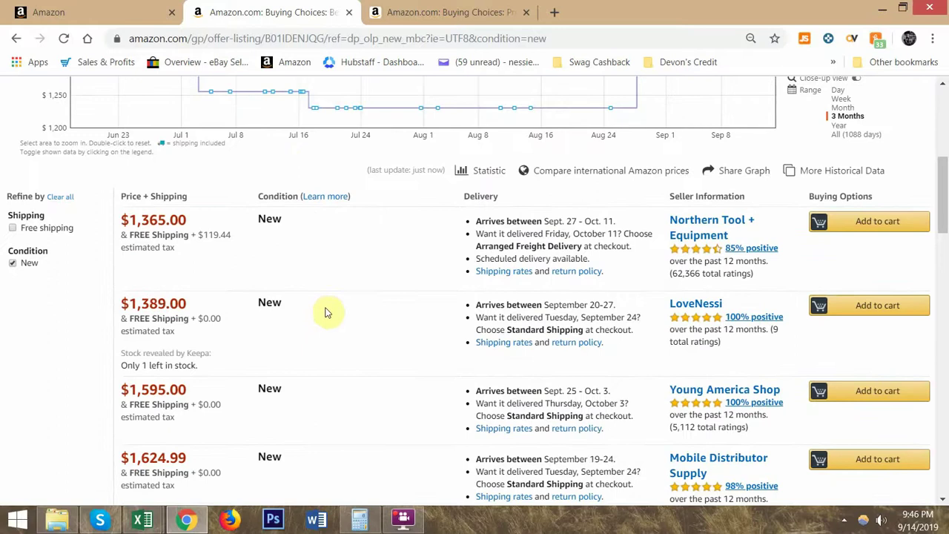
scroll(325, 312, "up", 4)
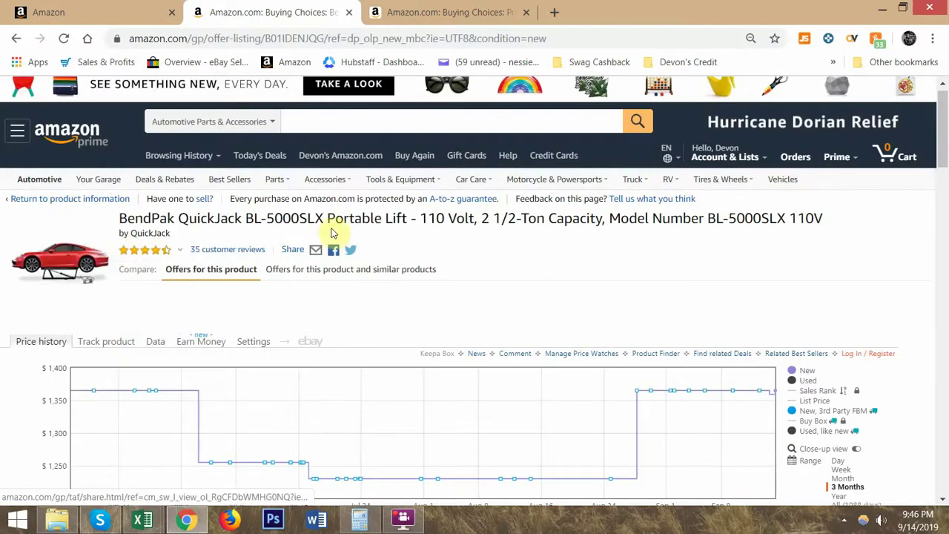
scroll(332, 233, "down", 4)
scroll(301, 254, "down", 1)
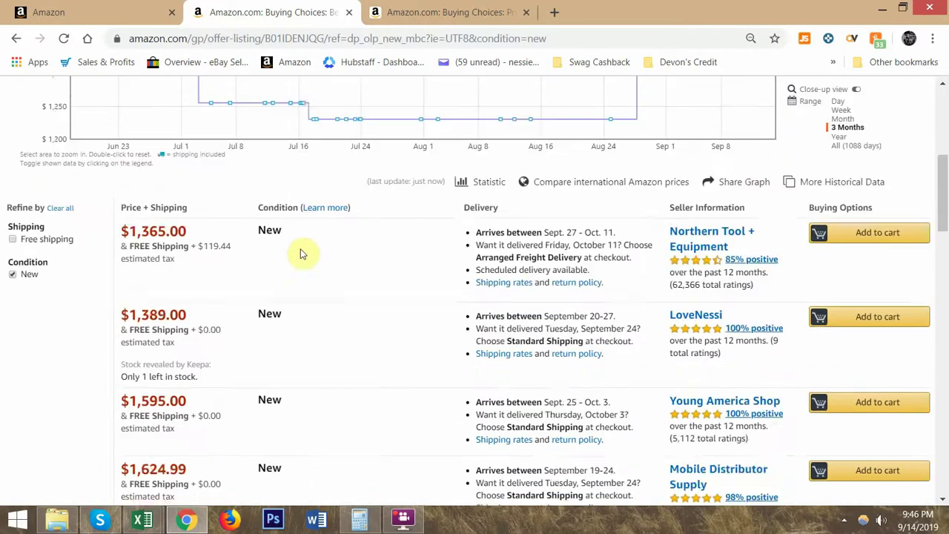
- Search Google for "QuickJack BL-5000SLX Portable Lift", using that part of the Amazon product title
scroll(302, 250, "up", 4)
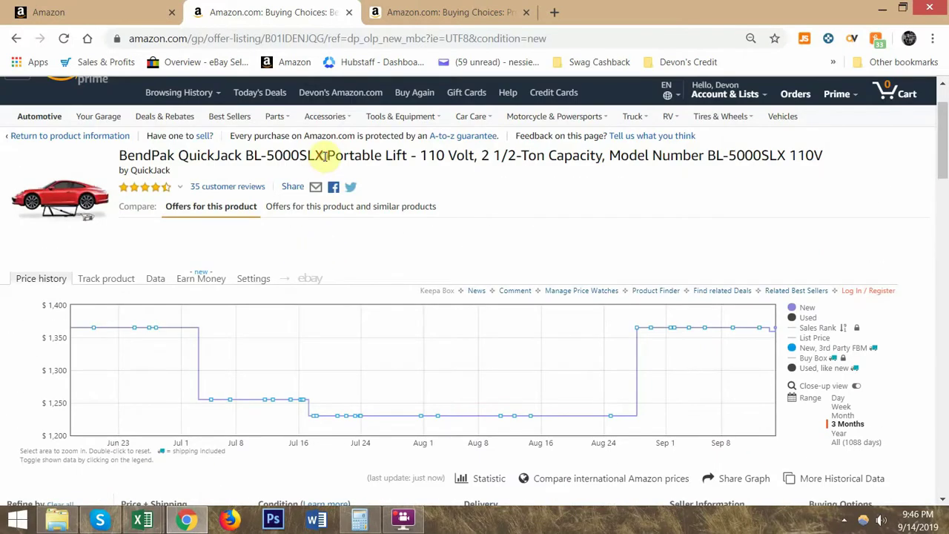
left_click_drag(410, 156, 175, 154)
right_click(178, 154)
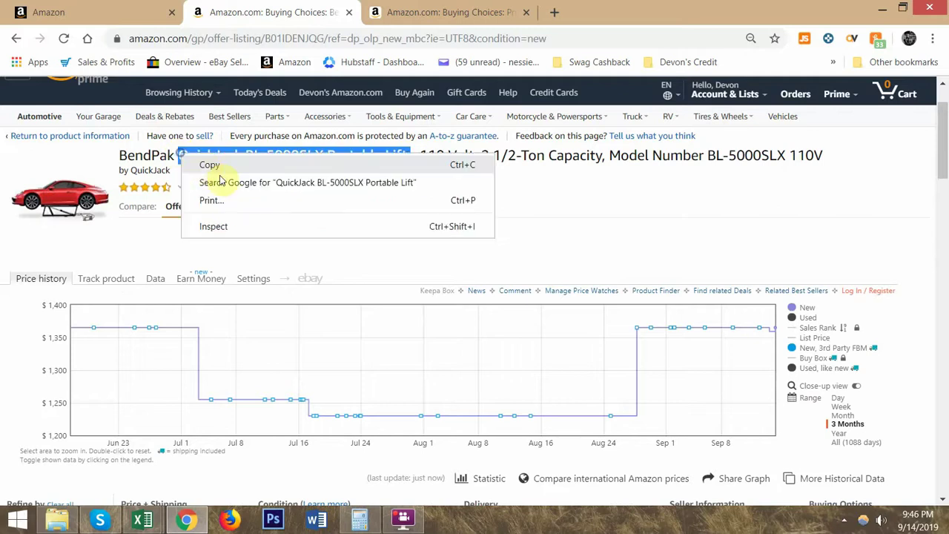
left_click(218, 181)
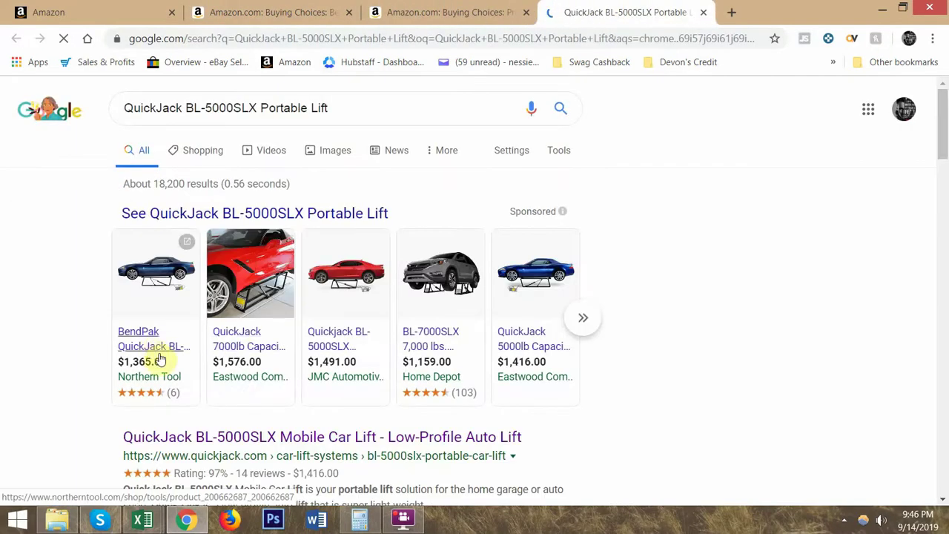
- Open the Costco result for the QuickJack 5,000-LB Capacity Portable Car Lift from the search results
scroll(159, 360, "down", 5)
scroll(312, 291, "down", 5)
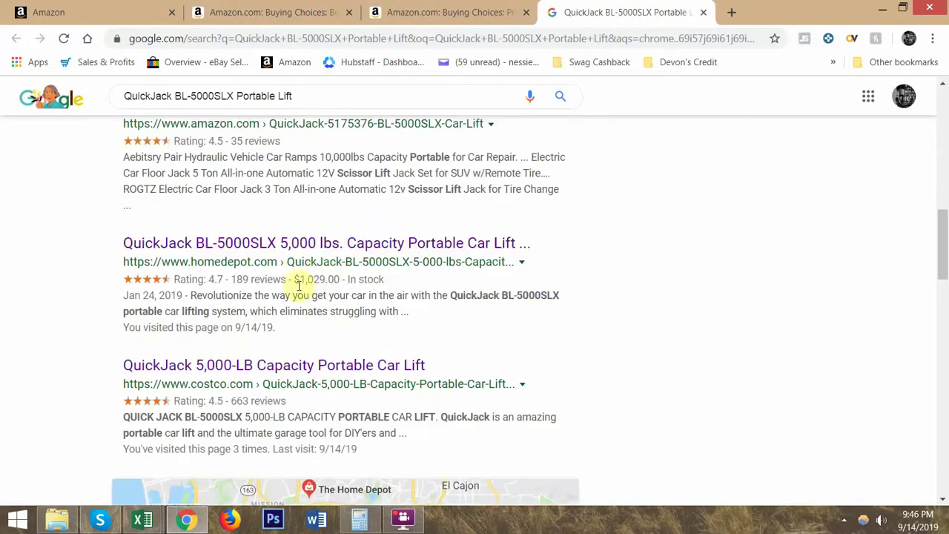
left_click(273, 365)
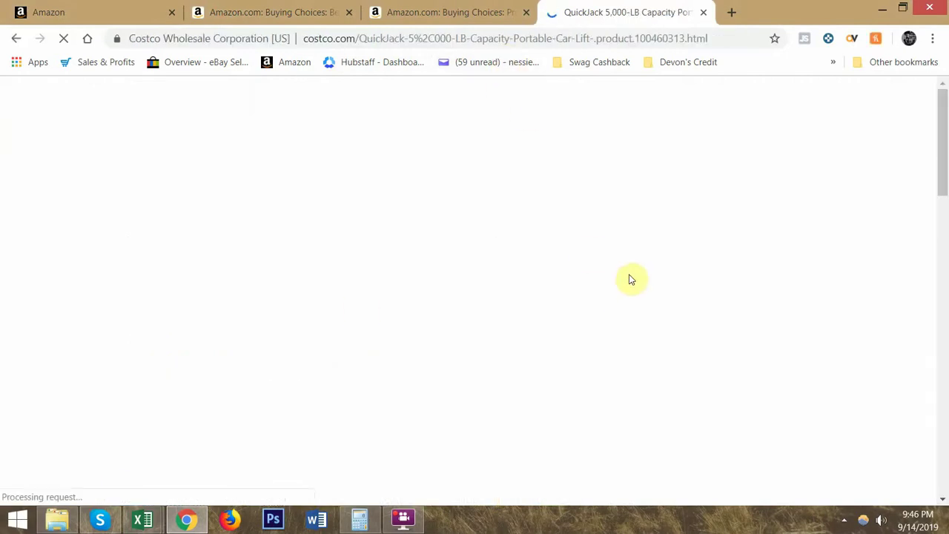
- Examine the lift's price, manufacturer's discount and shipping terms on the Costco product page
scroll(634, 276, "down", 2)
scroll(643, 270, "down", 2)
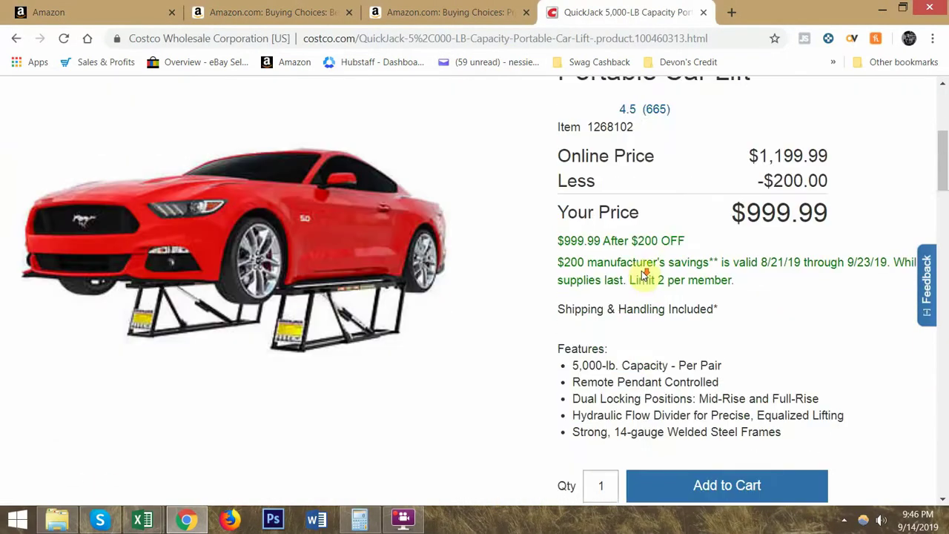
scroll(646, 271, "down", 1)
scroll(726, 276, "up", 2)
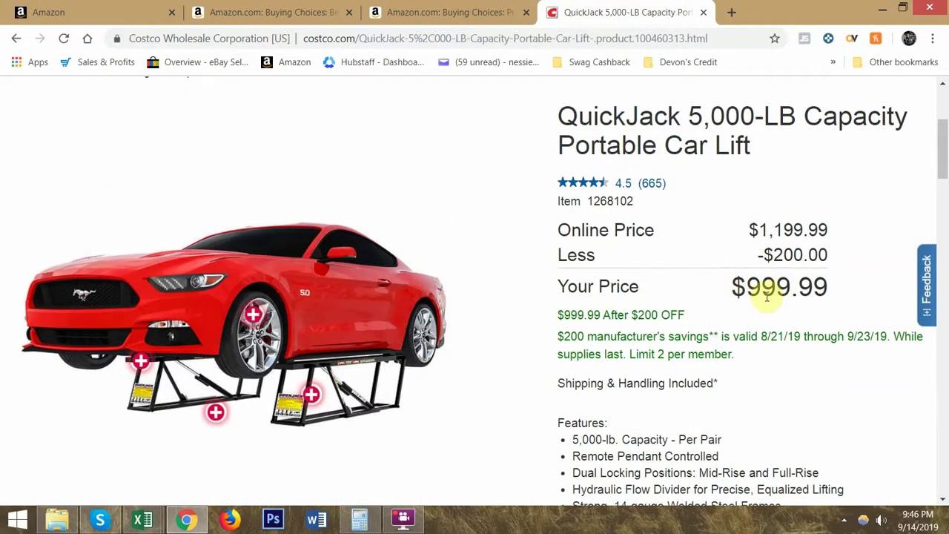
scroll(774, 300, "up", 1)
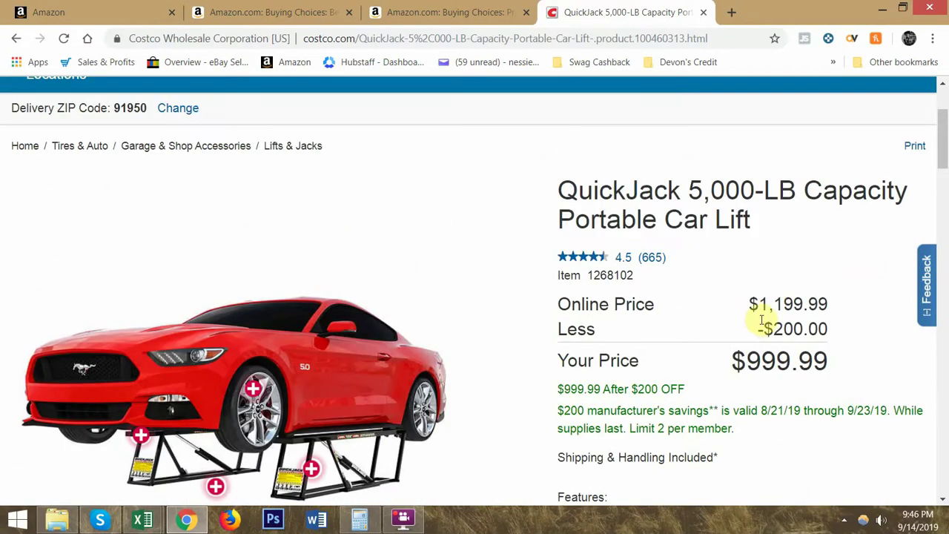
scroll(758, 328, "down", 1)
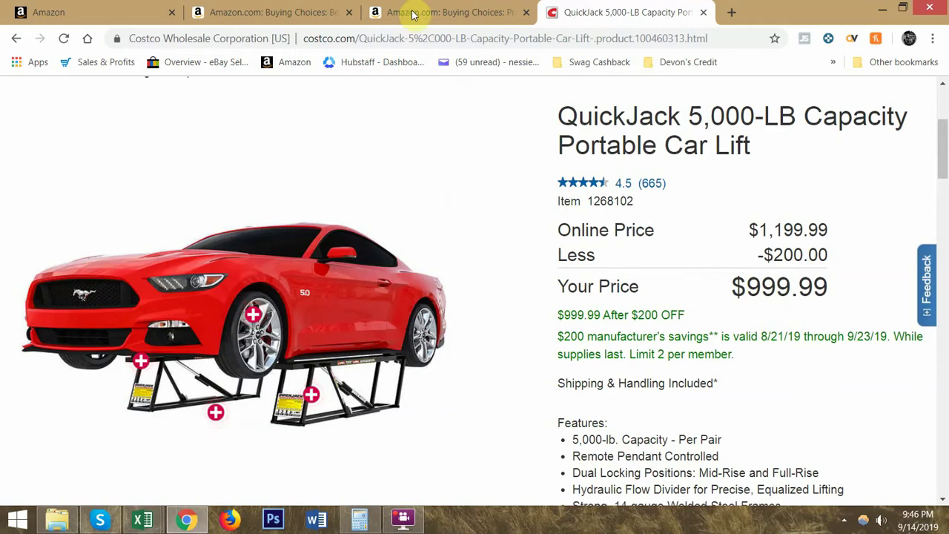
- View the Pro Lift creeper offers page, then multiply 1000 by 1.18 in Calculator and close it
left_click(467, 19)
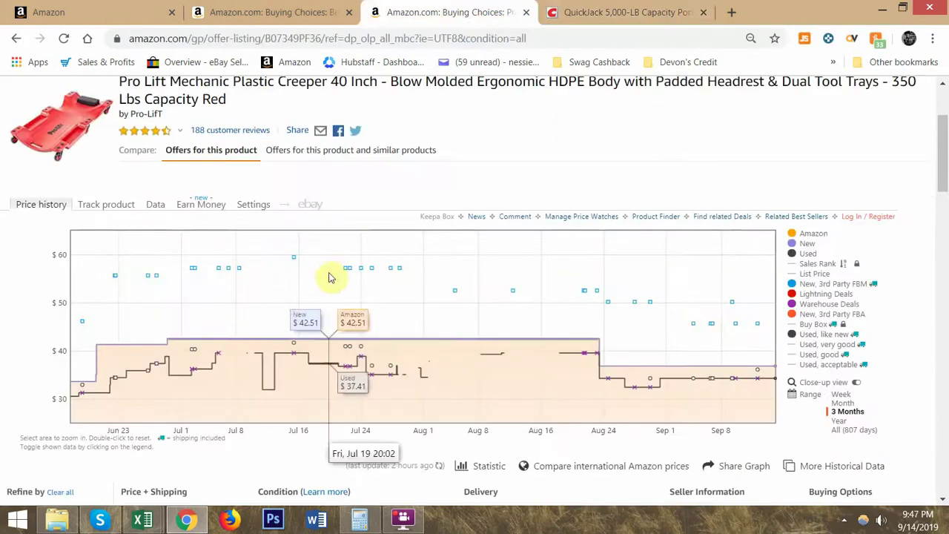
left_click(360, 519)
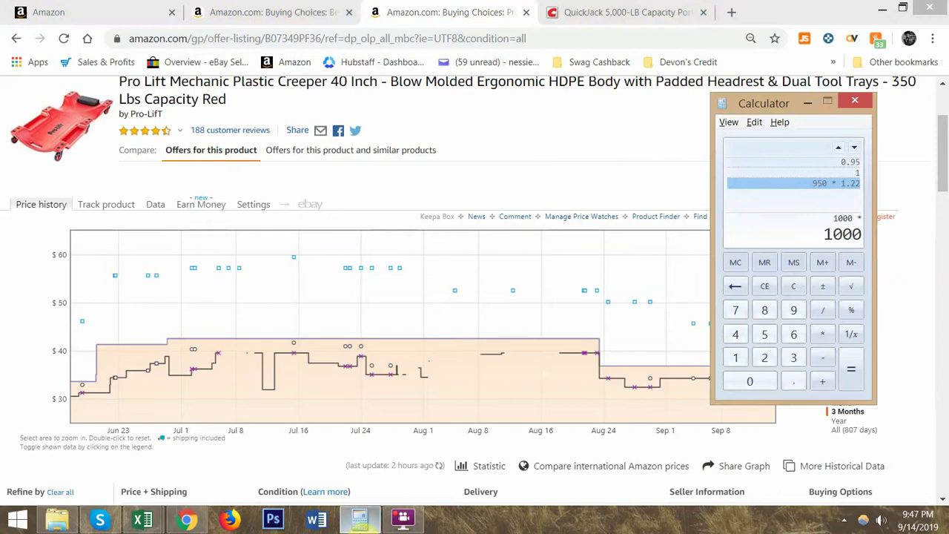
key("Return")
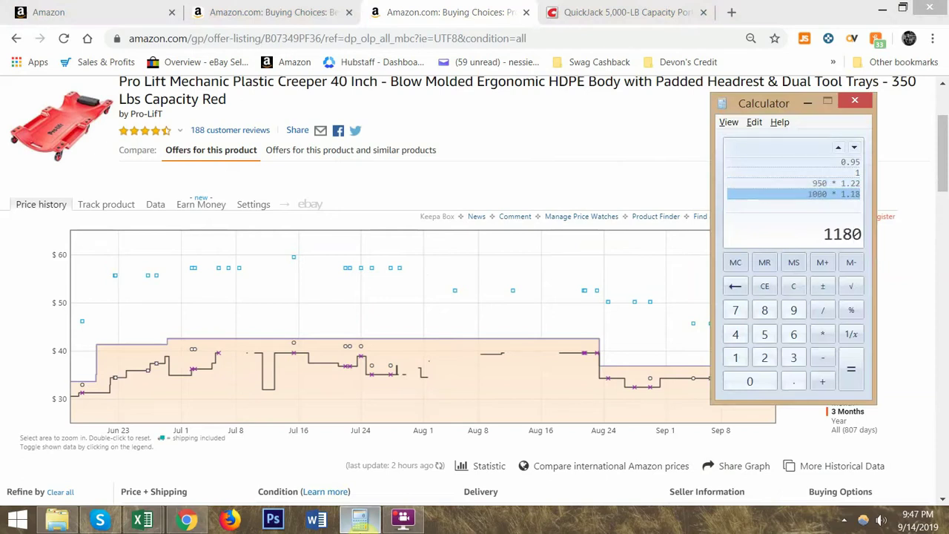
left_click(855, 104)
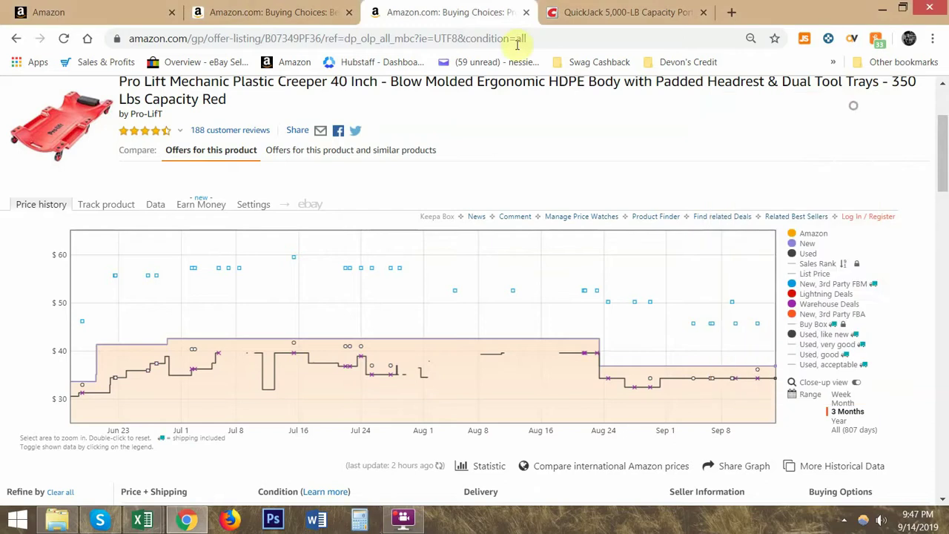
- Return to the BendPak QuickJack offers on Amazon and highlight the Northern Tool + Equipment price
left_click(230, 12)
scroll(345, 308, "down", 3)
scroll(353, 302, "down", 2)
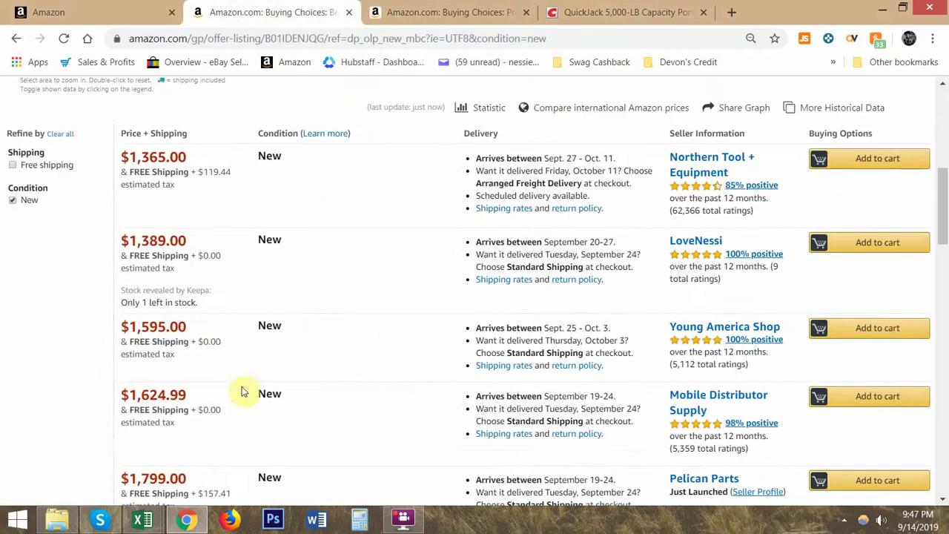
left_click_drag(140, 158, 189, 158)
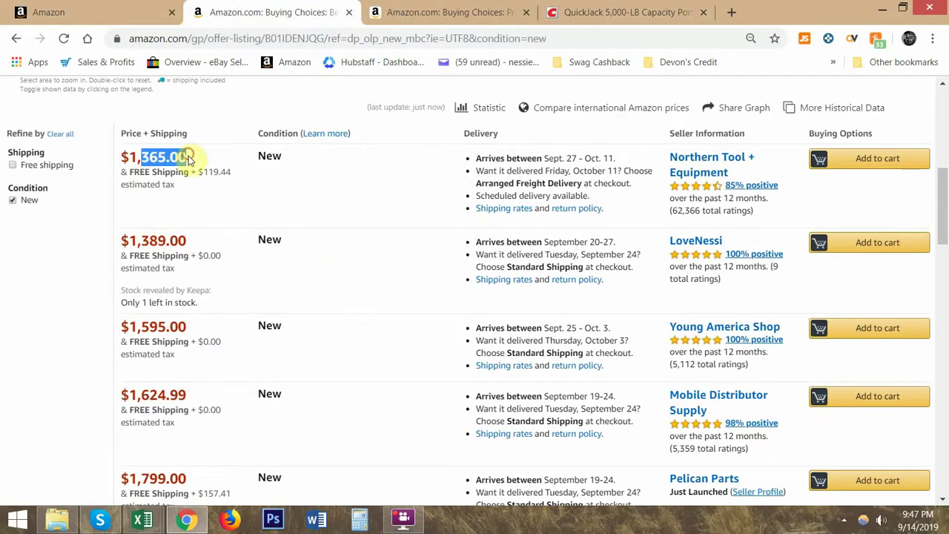
right_click(198, 187)
triple_click(159, 157)
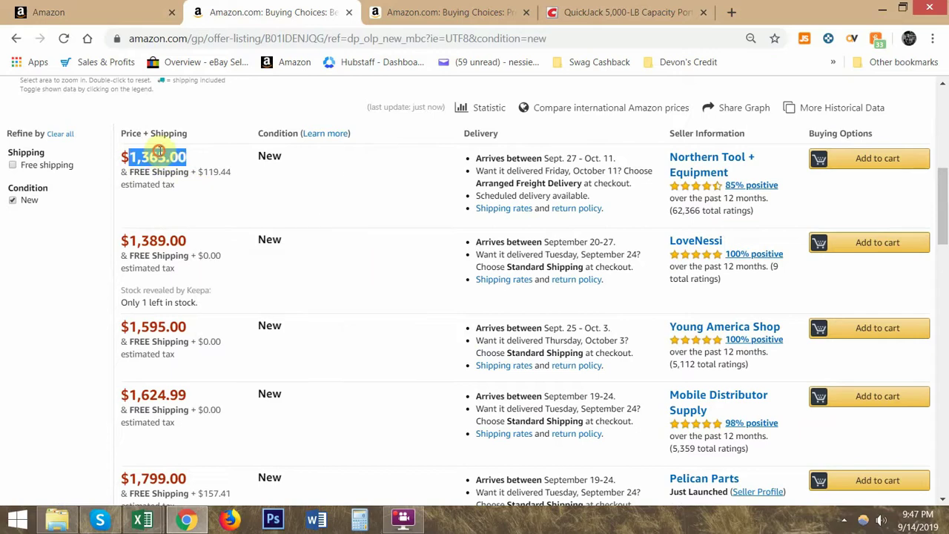
- Look through the new-condition prices of all sellers offering the BendPak QuickJack lift, from the cheapest to the most expensive
triple_click(355, 233)
scroll(324, 269, "down", 3)
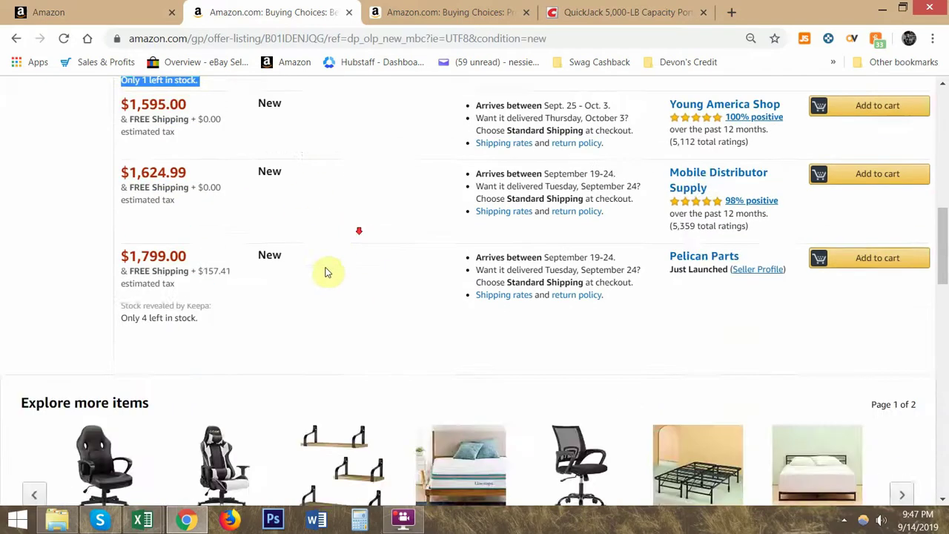
scroll(297, 279, "up", 3)
left_click(270, 158)
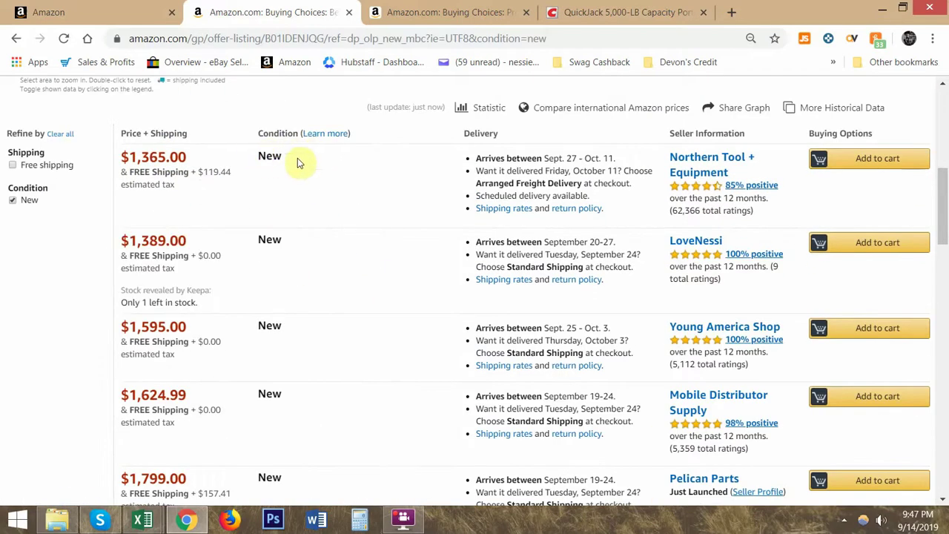
scroll(308, 293, "down", 2)
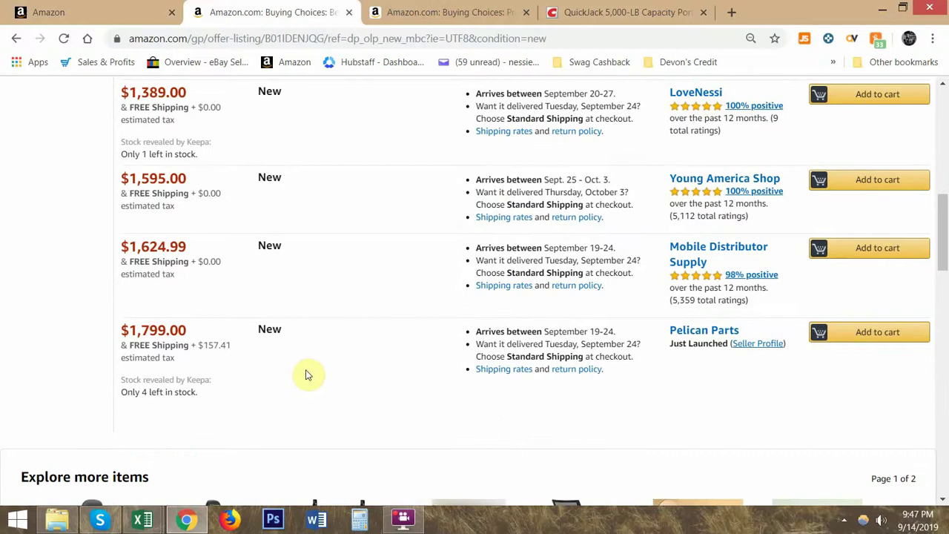
scroll(307, 375, "up", 3)
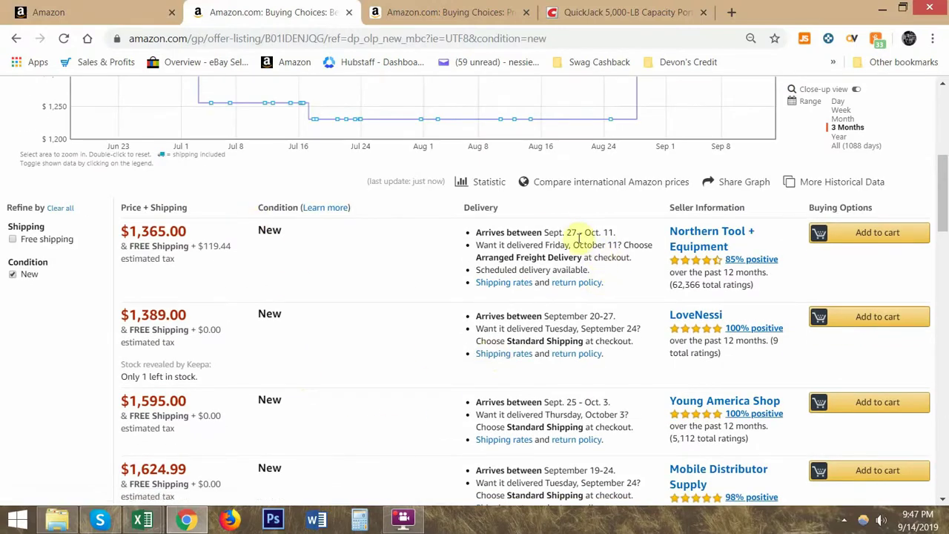
- Compare the estimated arrival dates of the Northern Tool + Equipment and LoveNessi lift offers by highlighting them
left_click_drag(551, 233, 615, 232)
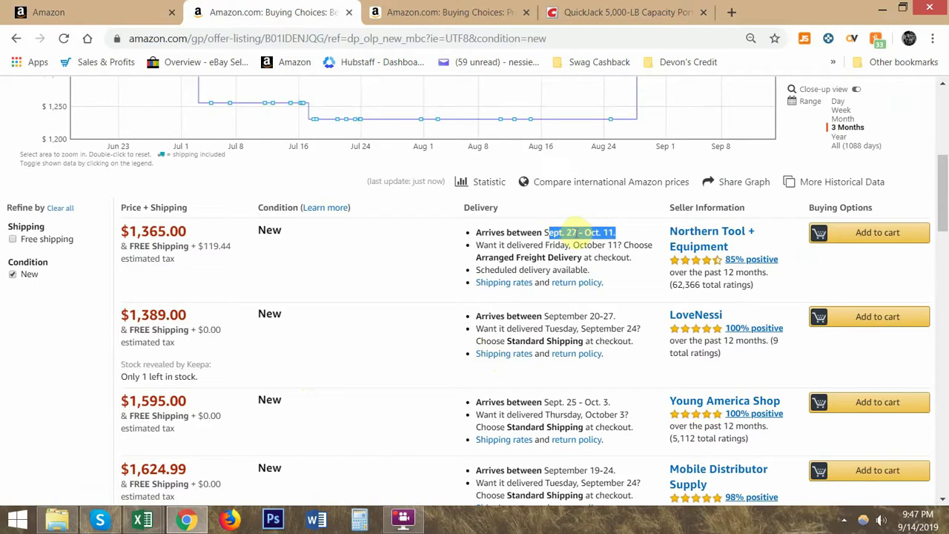
left_click(579, 233)
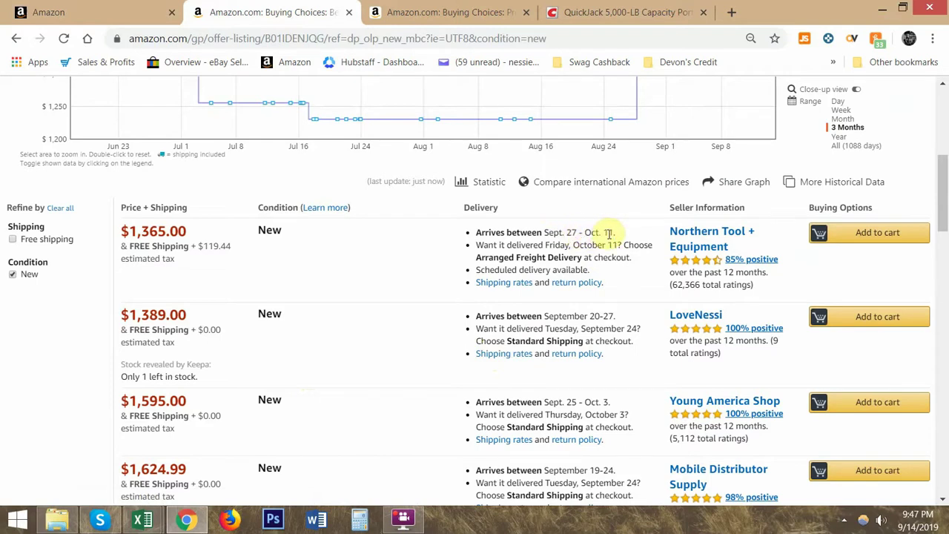
left_click_drag(621, 236, 556, 245)
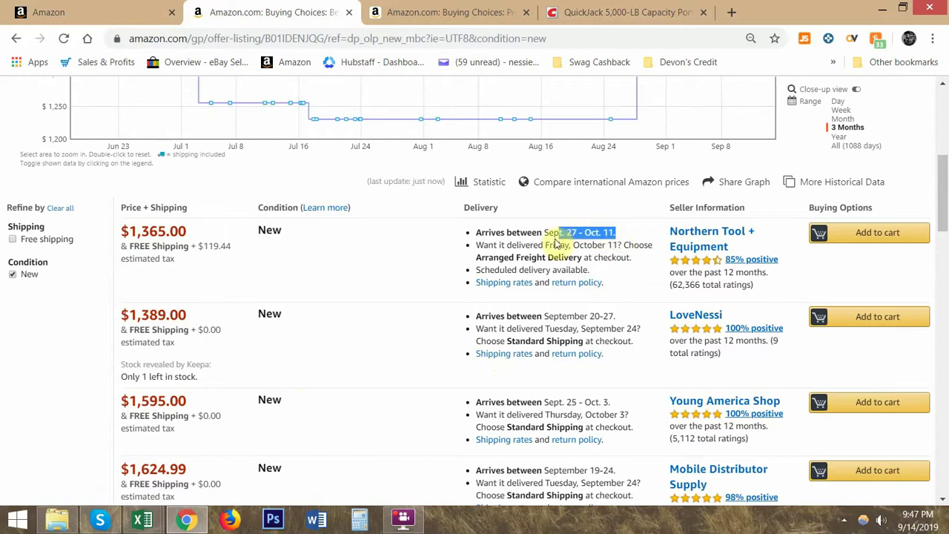
mouse_move(625, 316)
left_mouse_down()
mouse_move(540, 319)
mouse_move(631, 317)
left_mouse_up()
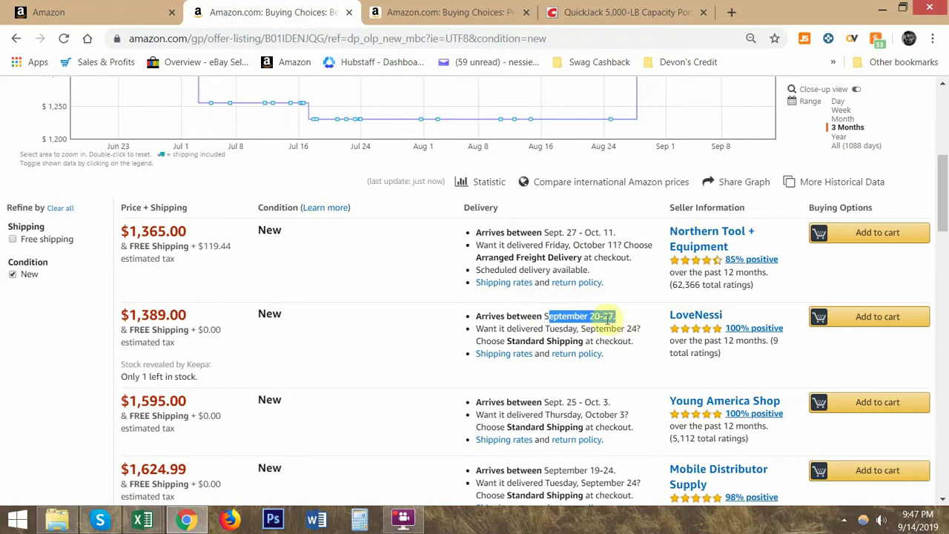
left_click(326, 324)
left_click_drag(141, 315, 615, 316)
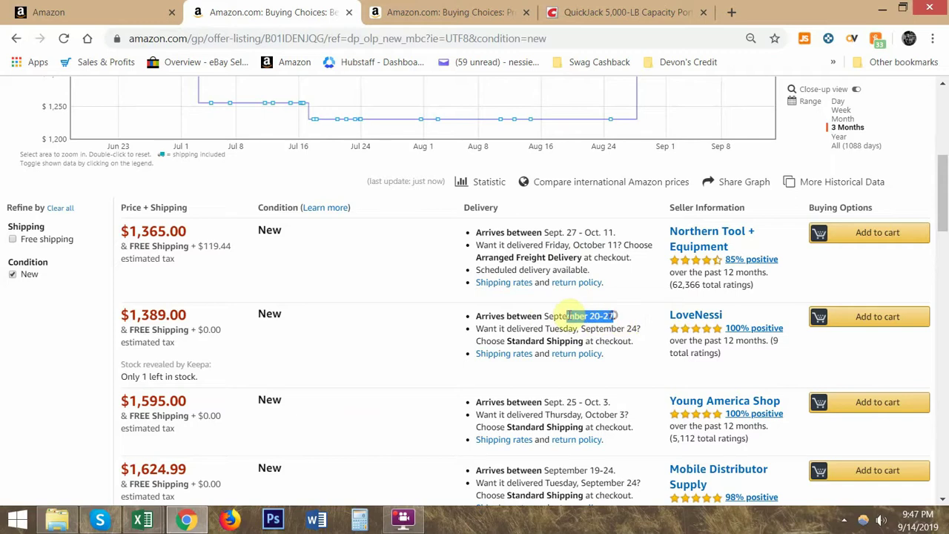
- Check the arrival dates of the Mobile Distributor Supply and Pelican Parts offers against the cheaper lift offers
scroll(575, 345, "down", 2)
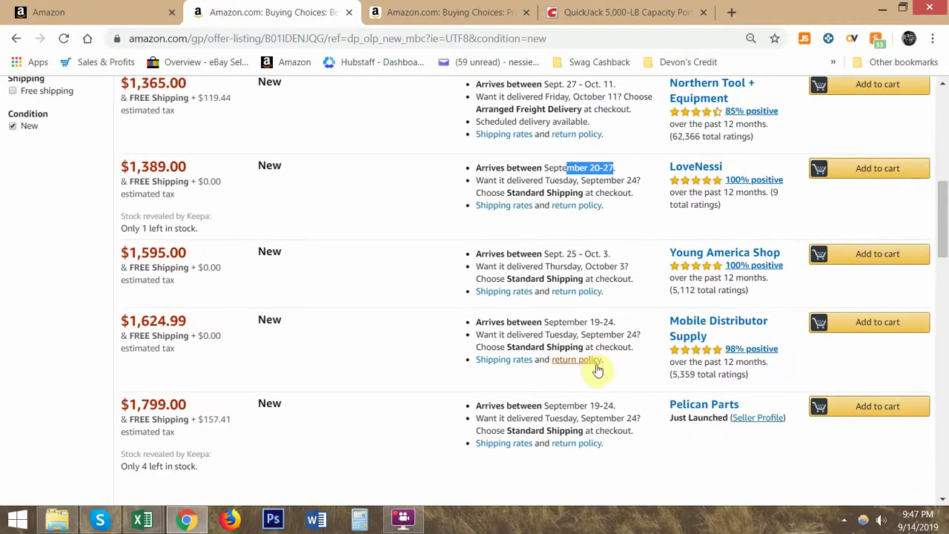
left_click(608, 406)
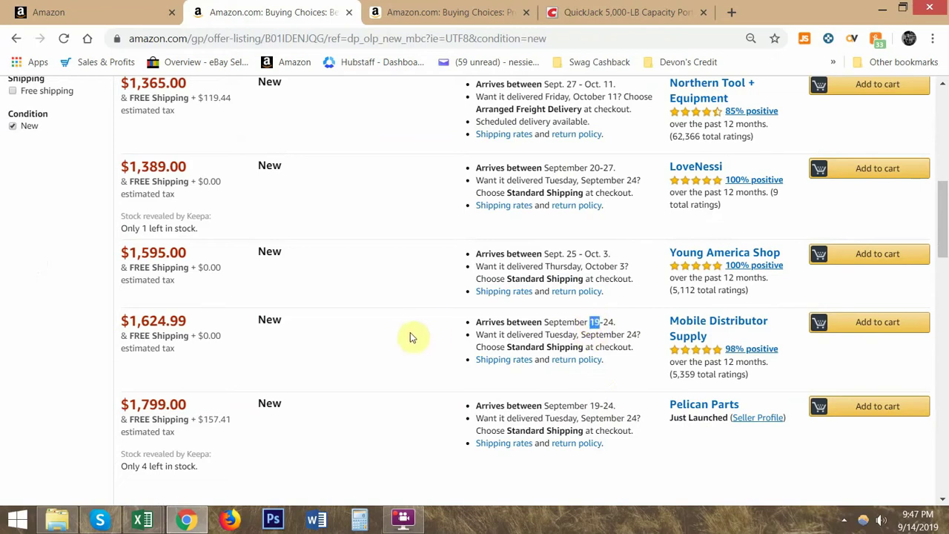
scroll(415, 332, "up", 2)
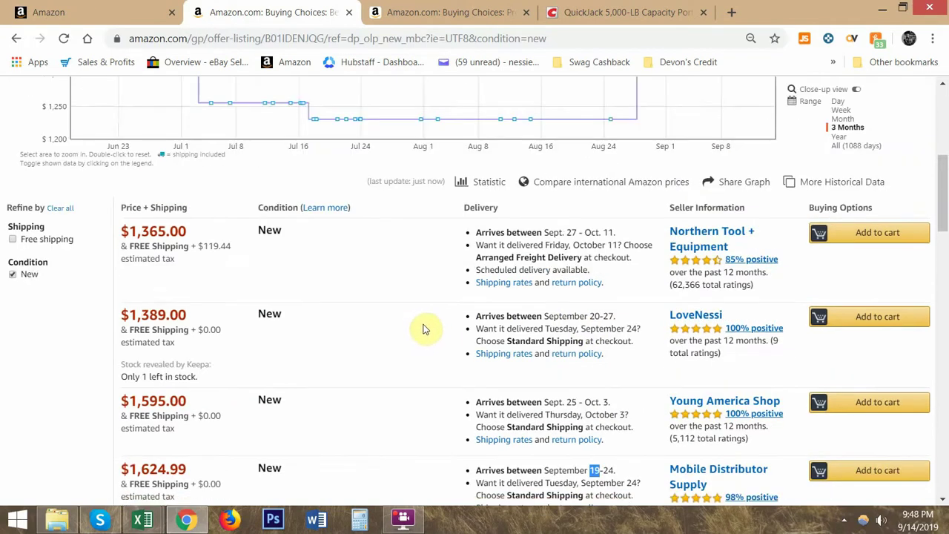
scroll(579, 259, "down", 3)
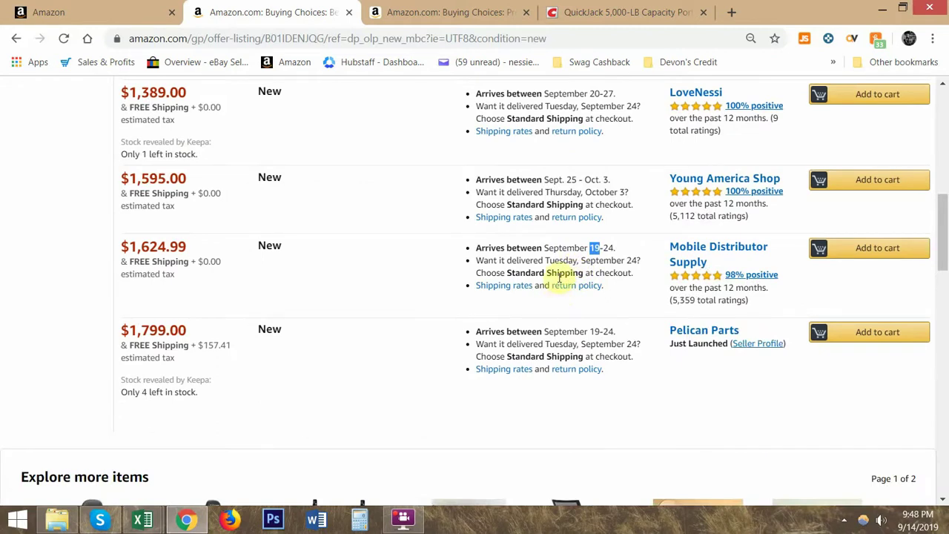
scroll(381, 288, "up", 3)
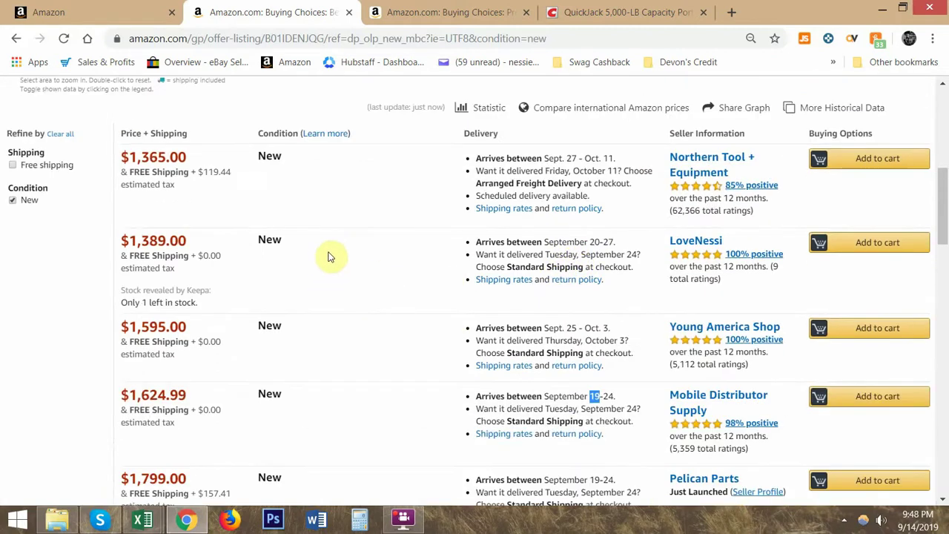
- Highlight the price and the New condition of the Northern Tool + Equipment lift offer
left_click_drag(120, 231, 199, 233)
left_click(405, 232)
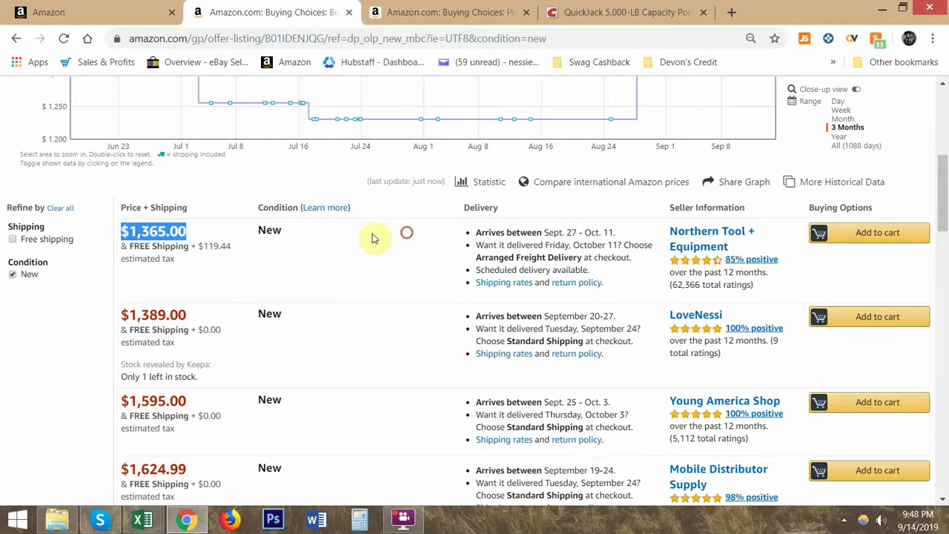
left_click_drag(281, 236, 257, 232)
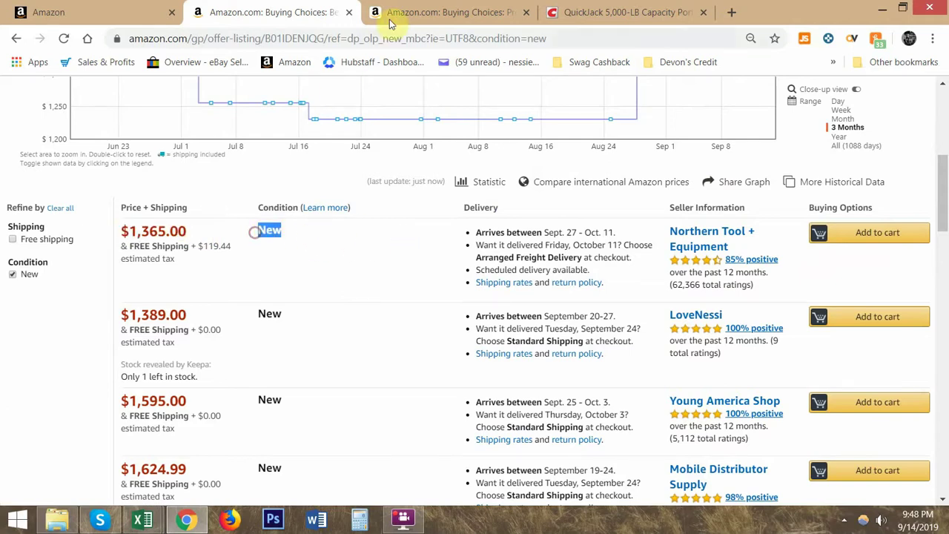
- Close the lift's offers page and compare the Amazon.com and ReliableMarketplace seller entries among the Pro Lift creeper's offers
left_click(345, 13)
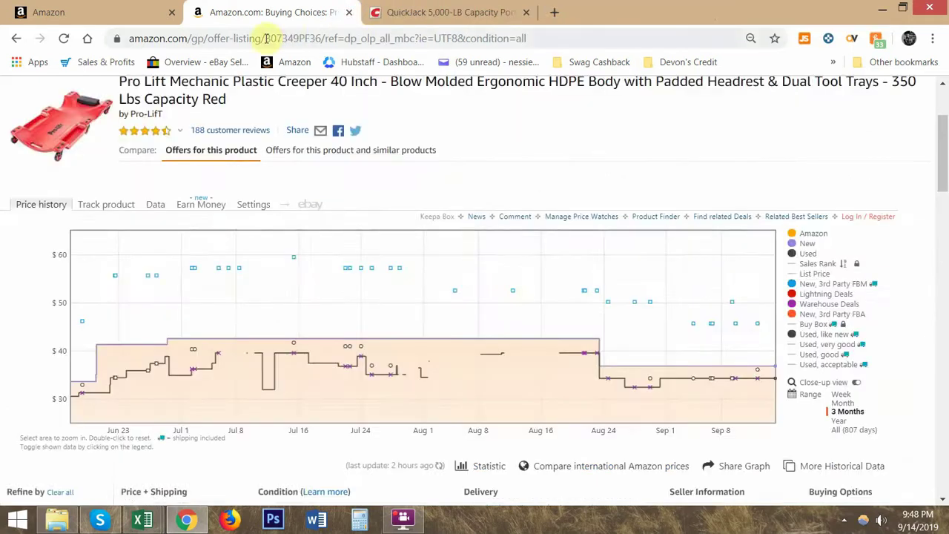
scroll(304, 267, "down", 5)
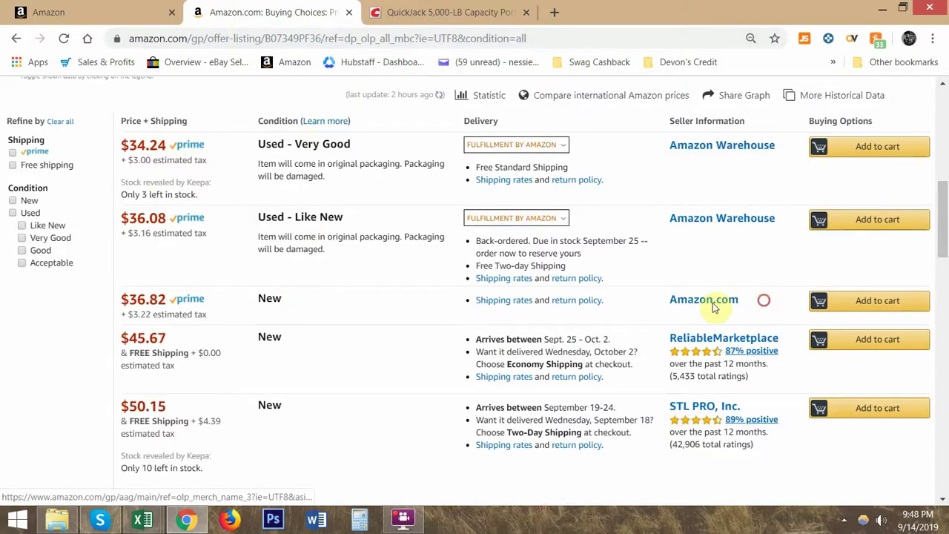
left_click_drag(763, 299, 666, 303)
left_click_drag(789, 342, 667, 342)
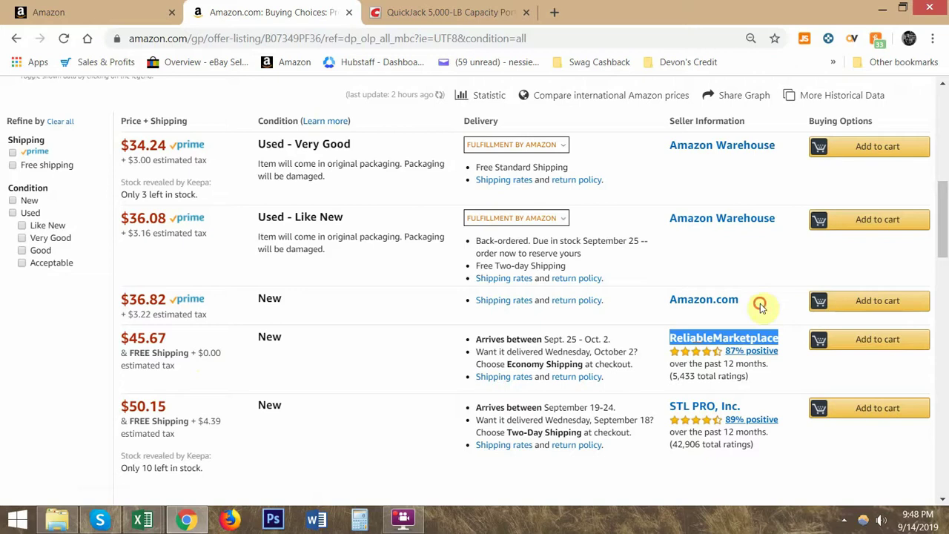
left_click_drag(764, 309, 646, 312)
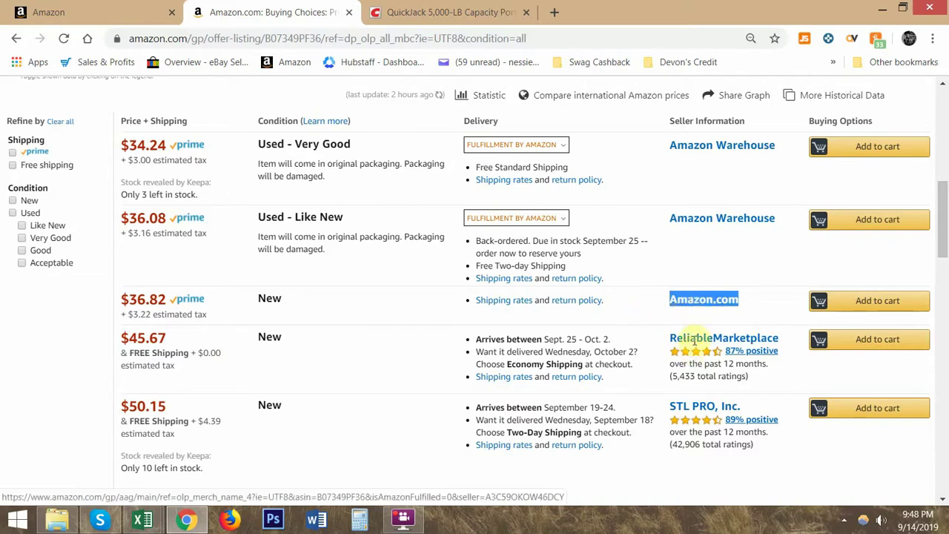
left_click_drag(657, 335, 784, 339)
left_click(408, 345)
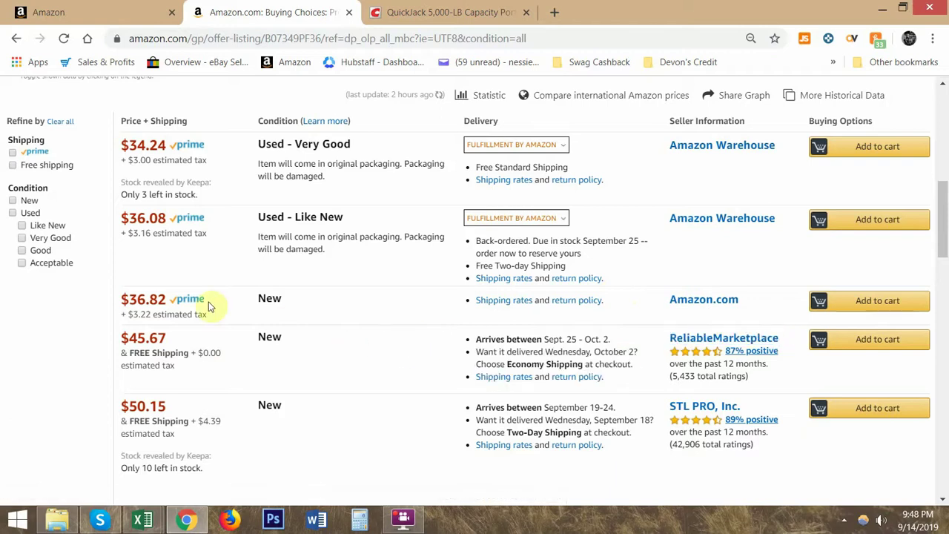
- Check the Prime mark on Amazon.com's new creeper offer and look over the offers and price history
left_click_drag(204, 301, 169, 298)
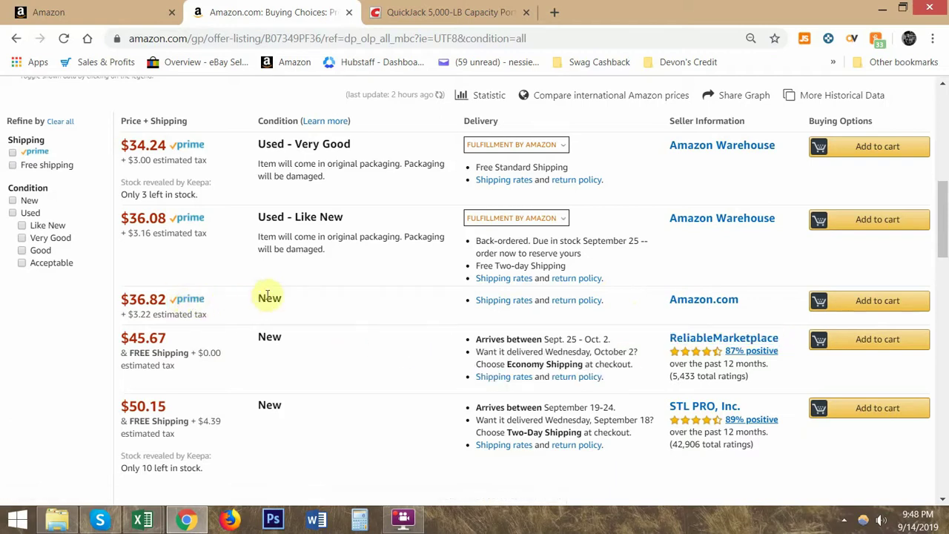
scroll(271, 275, "down", 1)
scroll(272, 266, "up", 4)
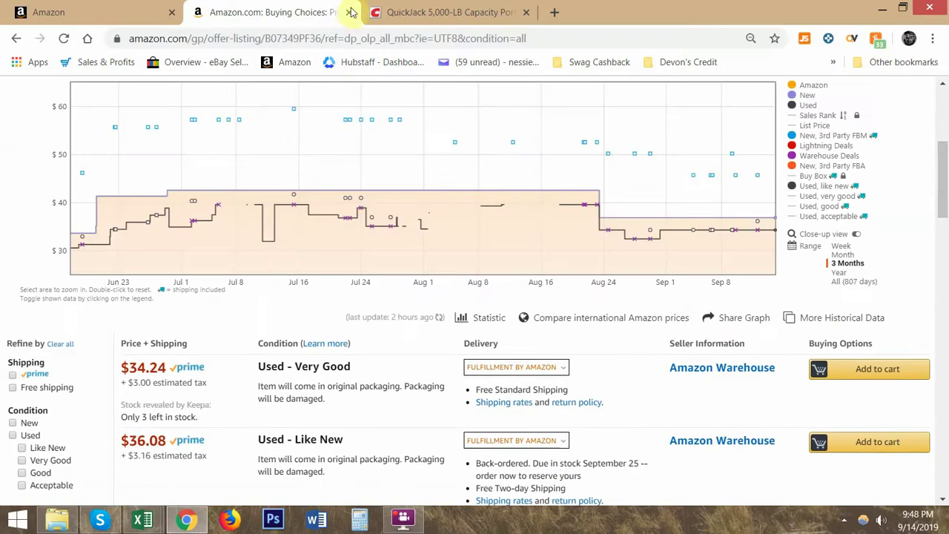
- Go from the creeper offers to the Amazon home page and close the Costco car lift page
key("Home")
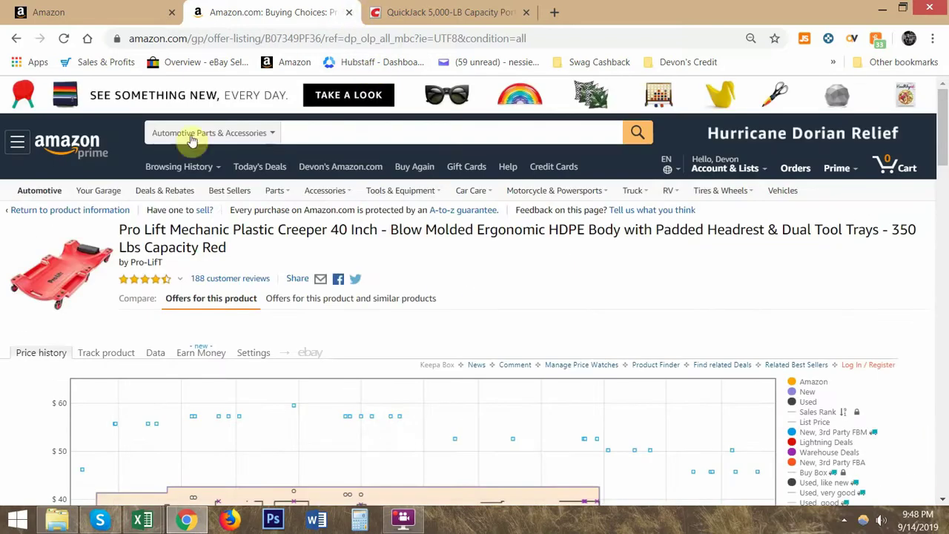
left_click(86, 149)
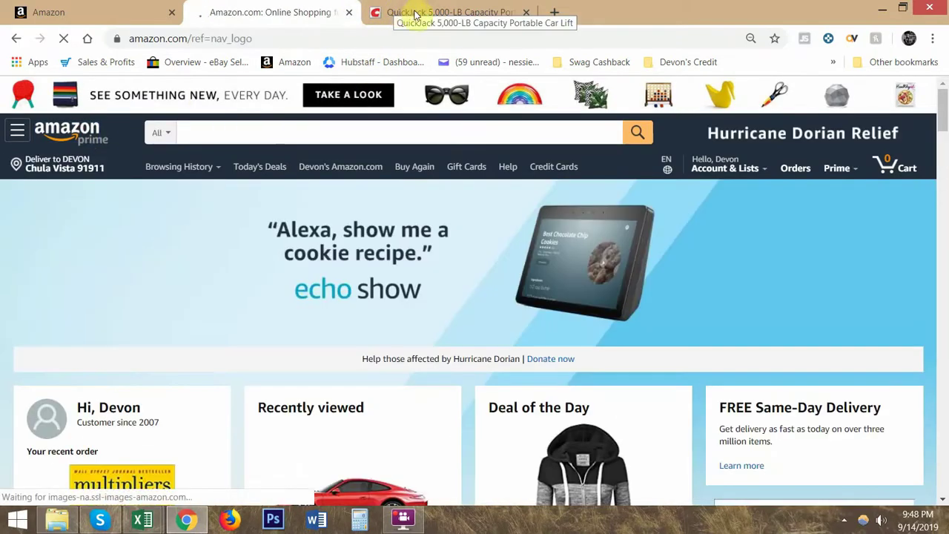
left_click(418, 13)
key("ctrl+w")
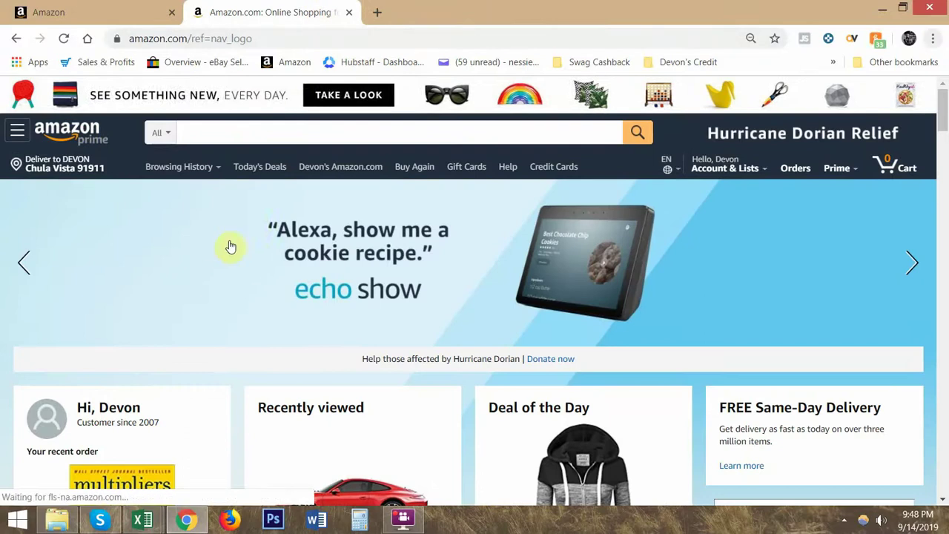
- Switch to the Seller's List OA Prime & Drop Shippers workbook in Excel and highlight the seller rows, usernames and feedback percentages
left_click(143, 519)
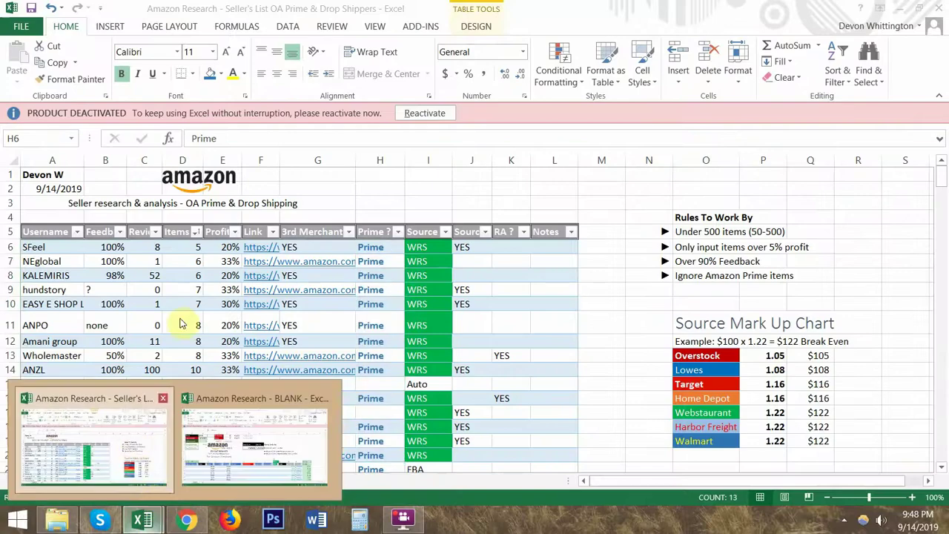
left_click(47, 247)
left_click(561, 459, "shift")
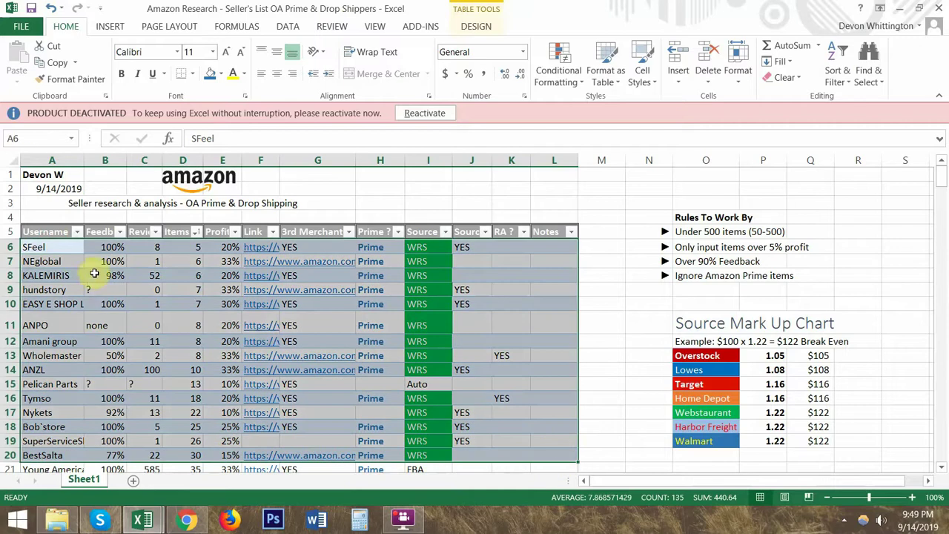
left_click_drag(45, 246, 33, 439)
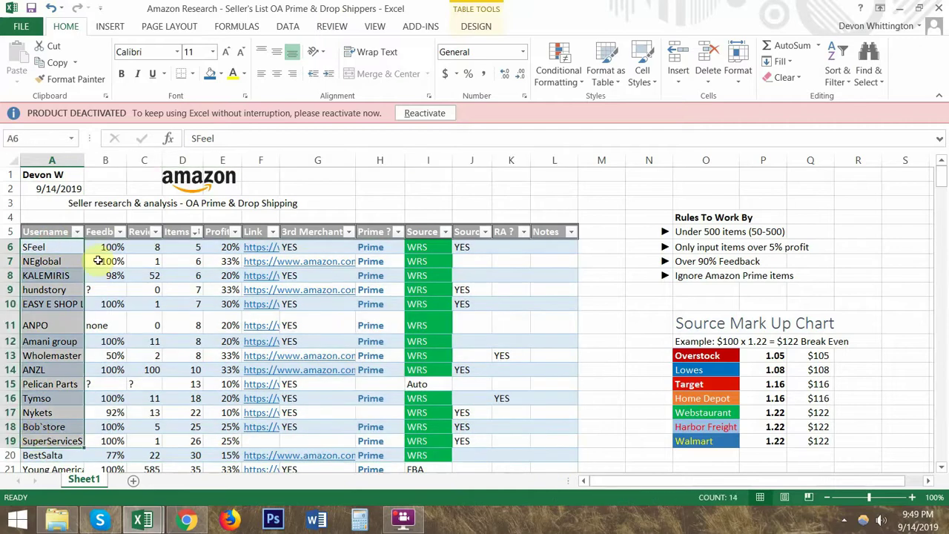
left_click_drag(109, 246, 98, 425)
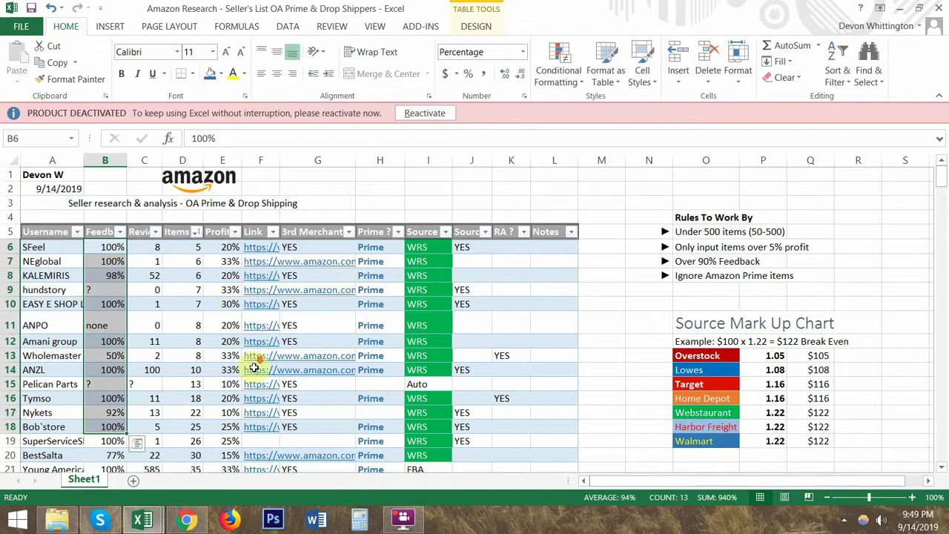
- Open the Authentic Asian Pantry storefront link from the seller list and close the Amazon home page
scroll(255, 368, "down", 10)
scroll(254, 264, "up", 2)
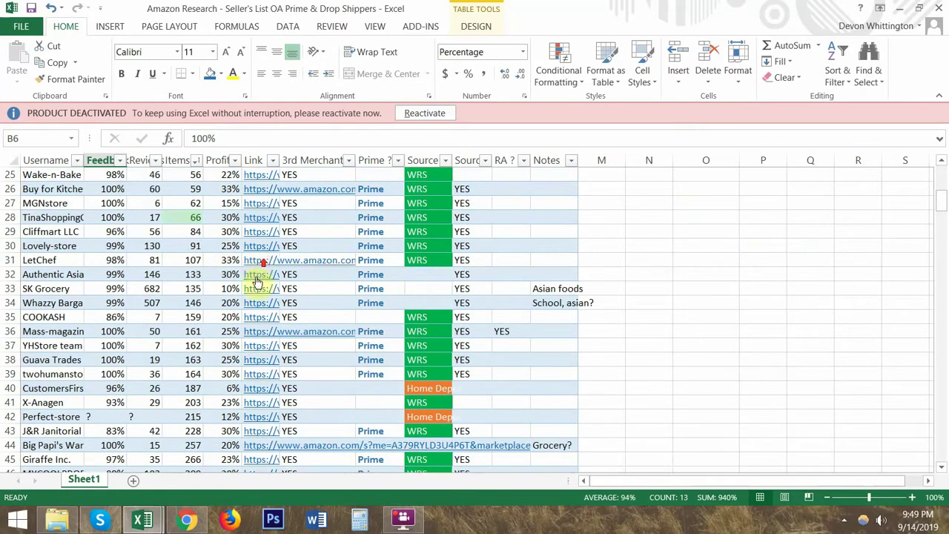
left_click(260, 275)
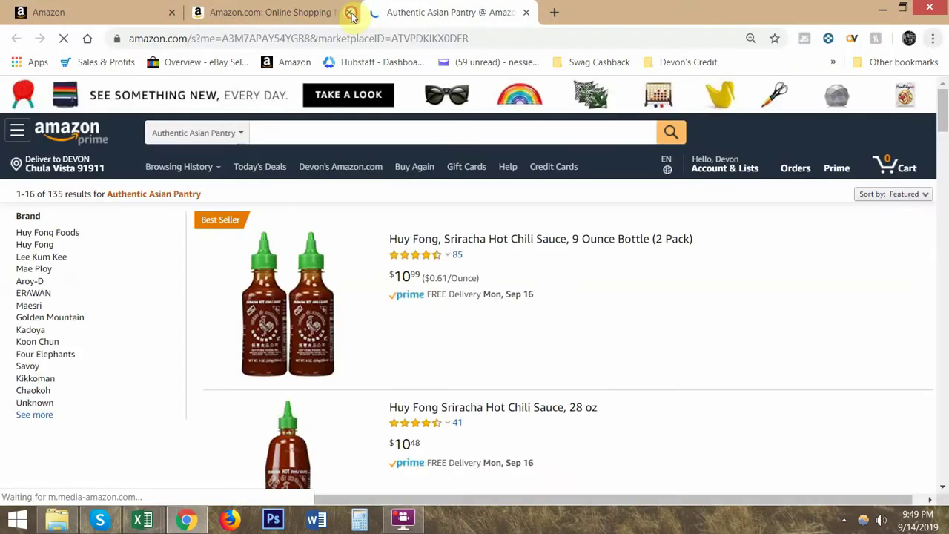
left_click(352, 13)
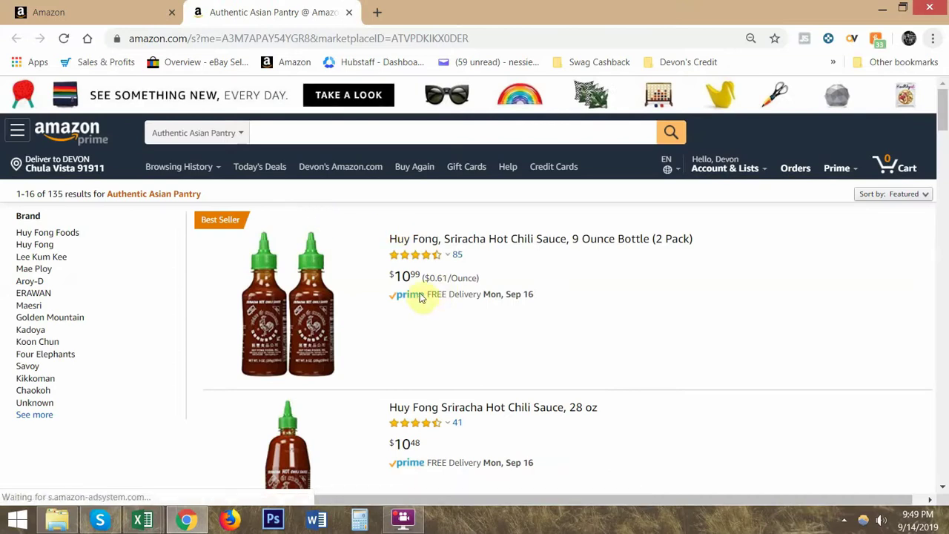
- Examine the prices, Prime delivery marks and seller data of the products on the first page of the Authentic Asian Pantry storefront
left_click_drag(449, 294, 391, 295)
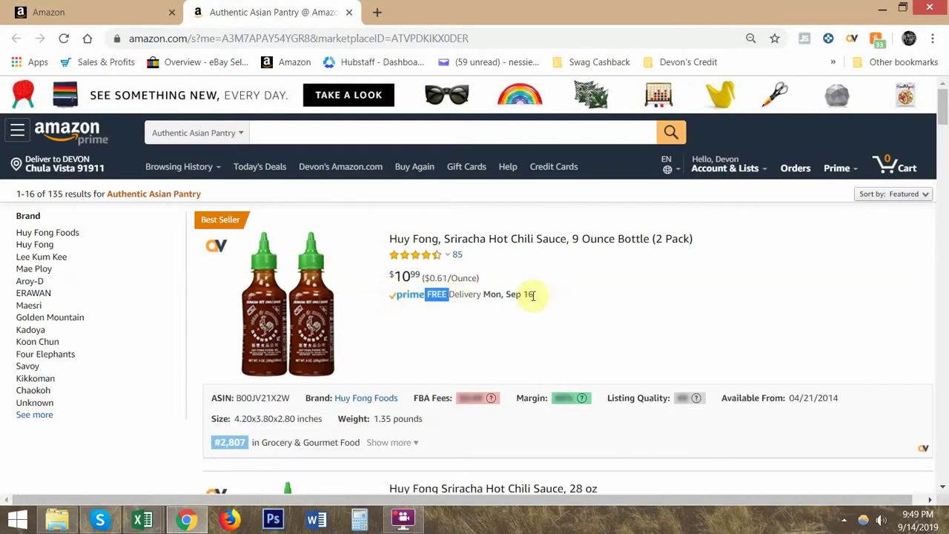
scroll(531, 290, "down", 1)
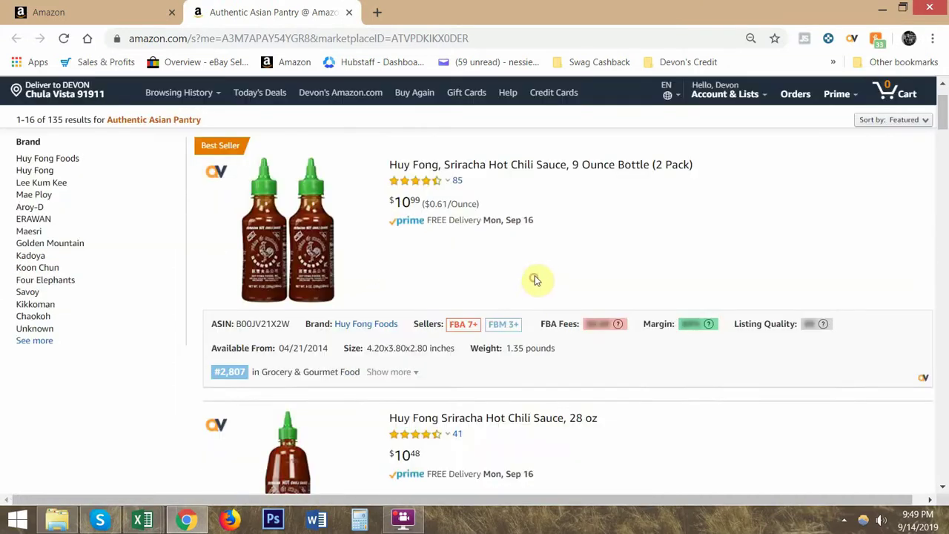
scroll(542, 277, "down", 6)
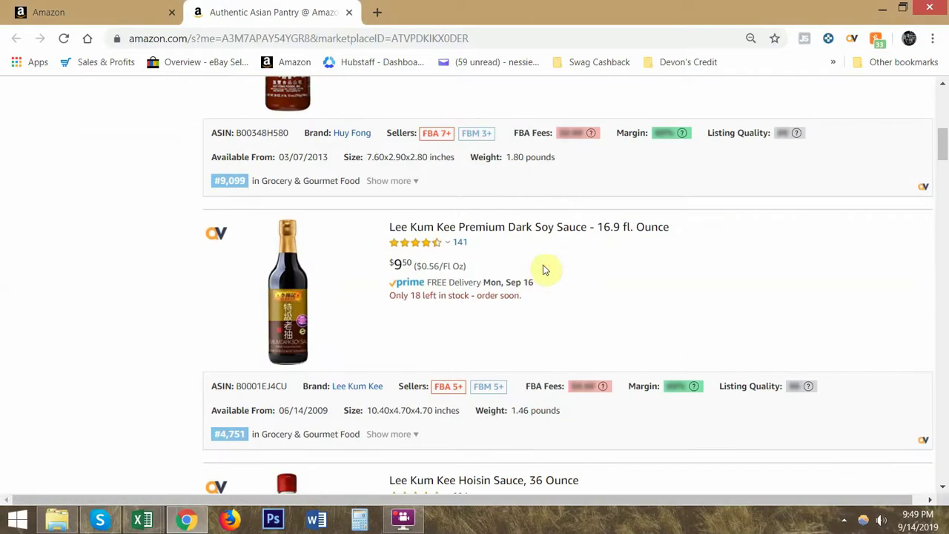
scroll(543, 270, "down", 9)
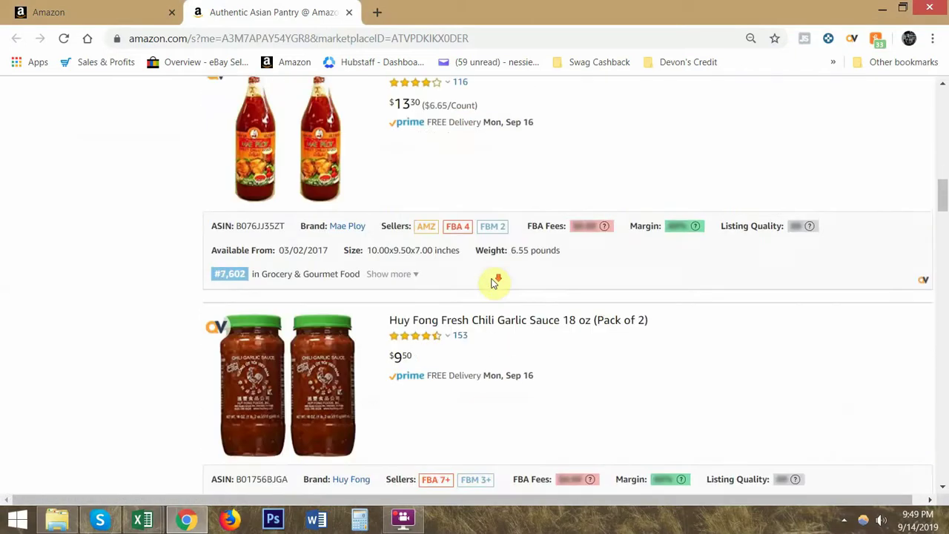
scroll(493, 284, "down", 10)
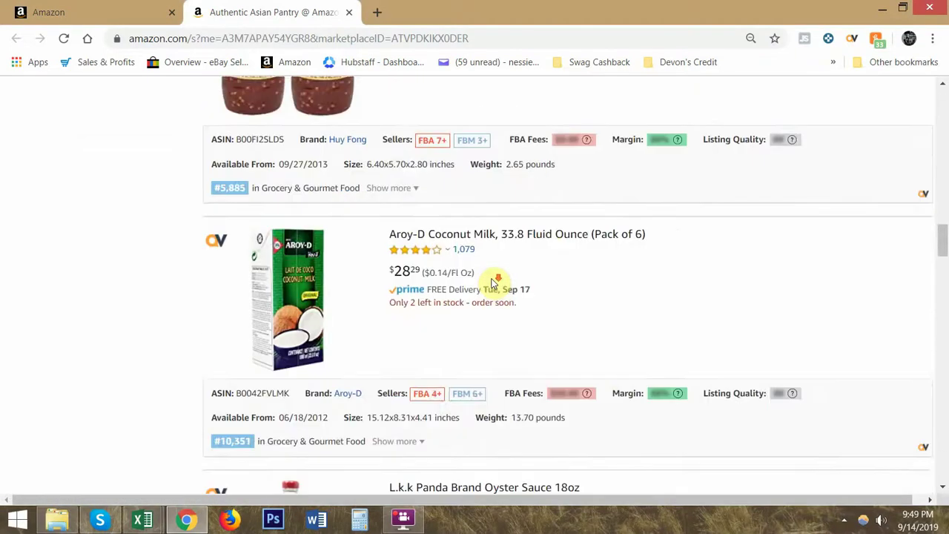
scroll(493, 283, "down", 4)
scroll(494, 281, "up", 3)
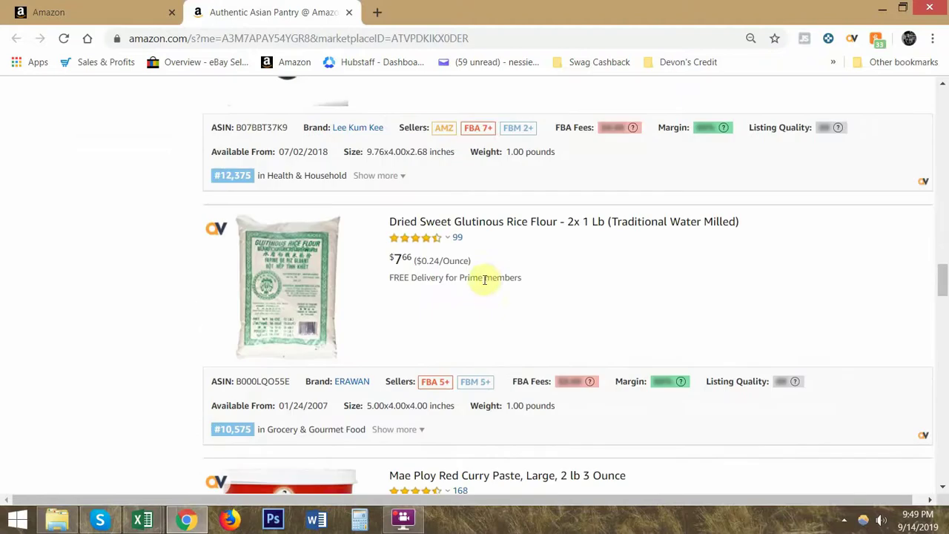
left_click_drag(486, 278, 390, 238)
scroll(489, 267, "down", 2)
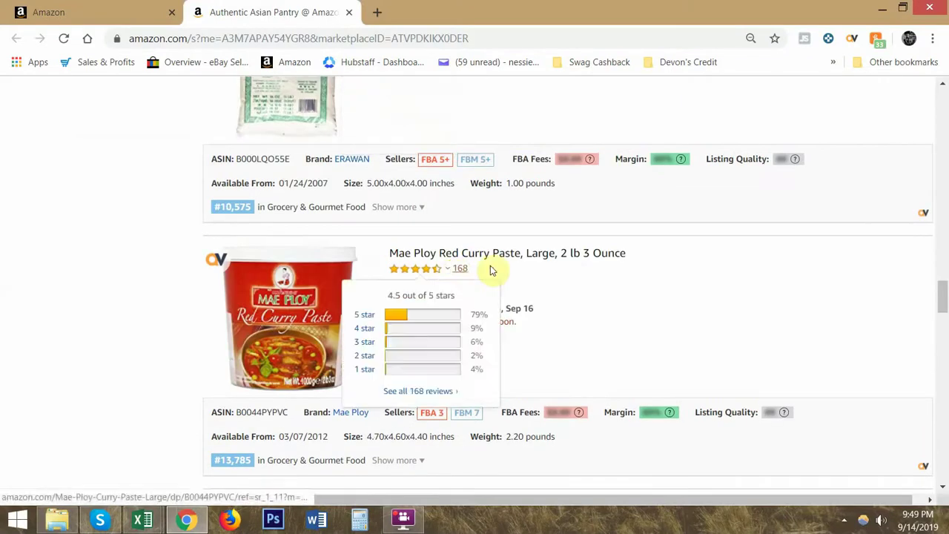
scroll(612, 281, "down", 10)
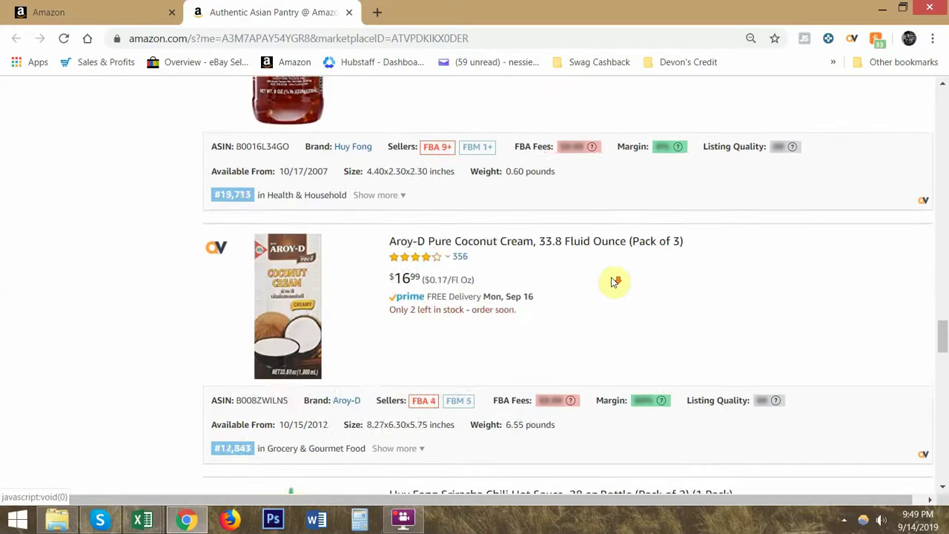
scroll(613, 281, "down", 5)
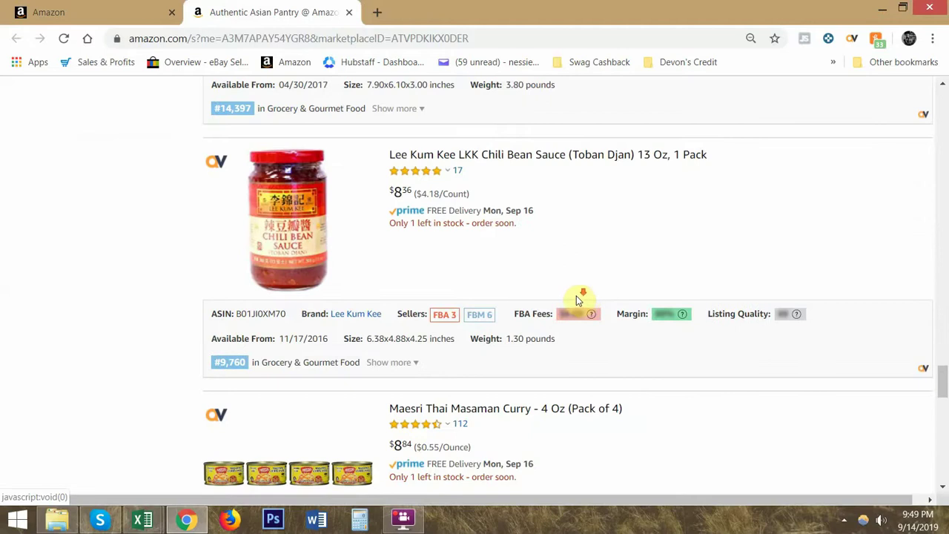
scroll(583, 297, "down", 3)
scroll(578, 301, "down", 2)
- Open page 2 of the Authentic Asian Pantry storefront results and look through its products
left_click(557, 293)
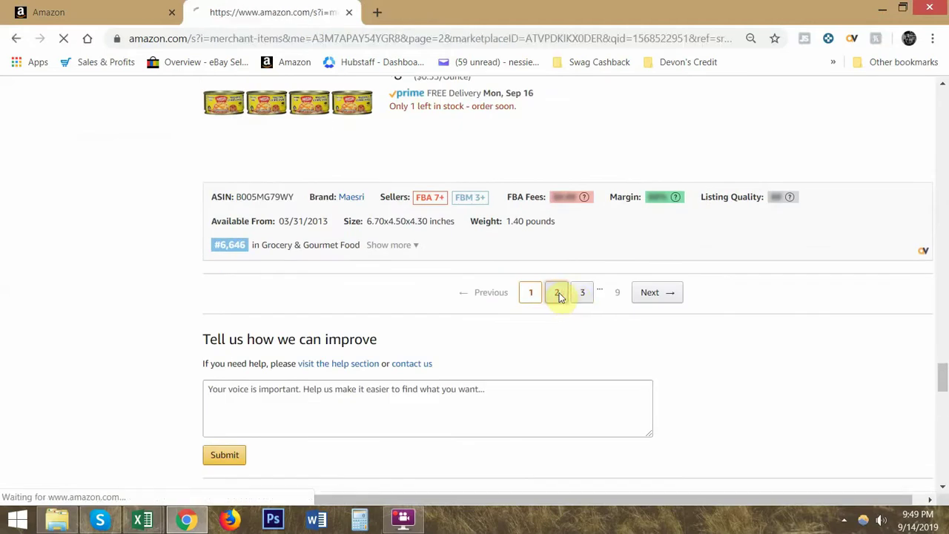
scroll(571, 293, "down", 7)
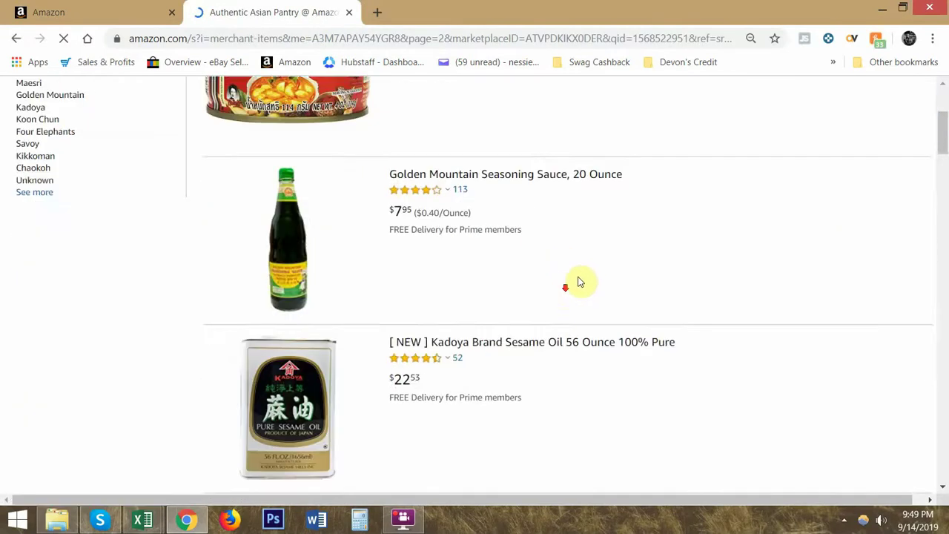
scroll(578, 288, "down", 12)
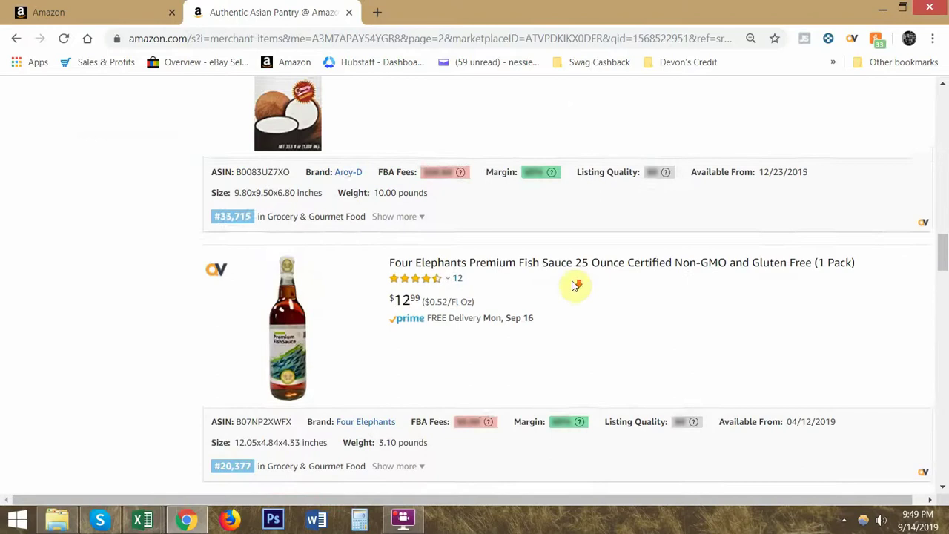
scroll(575, 288, "down", 15)
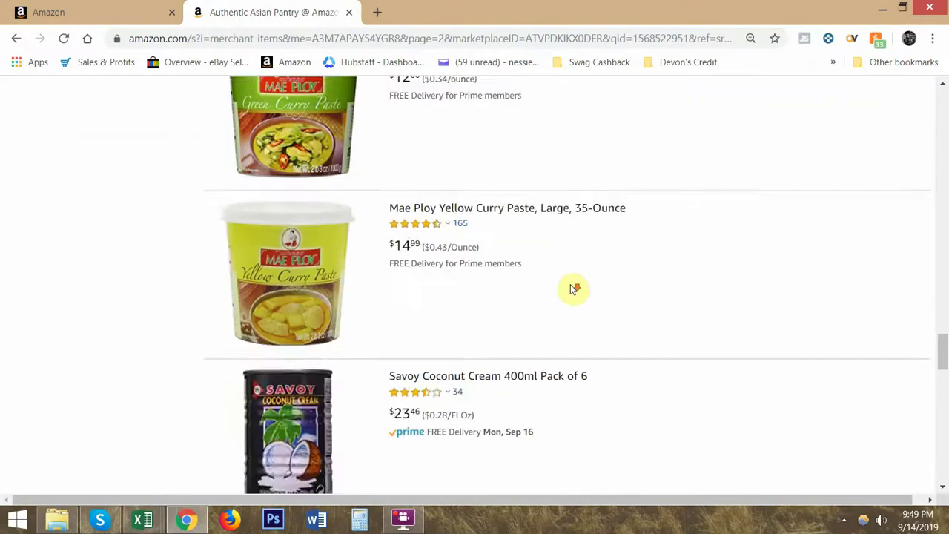
scroll(571, 289, "down", 6)
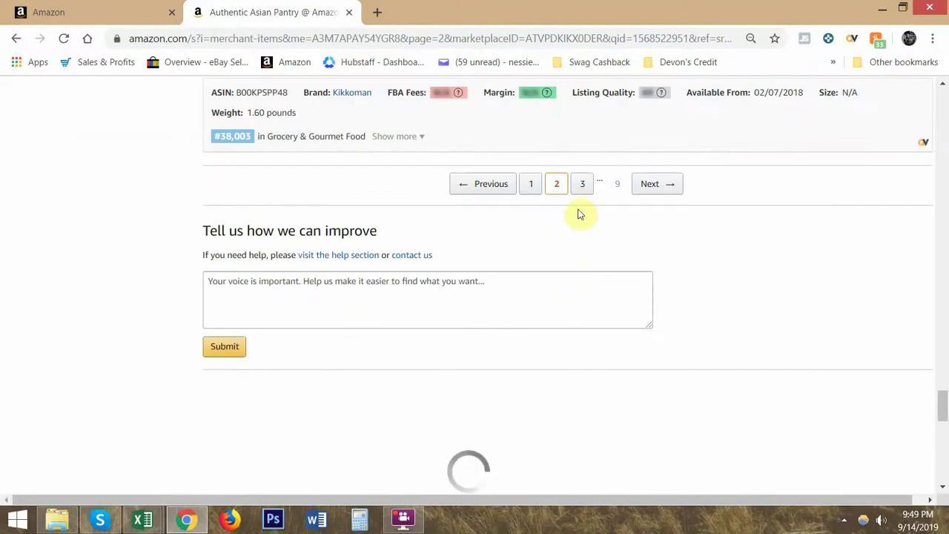
- Go to page 3 of the Authentic Asian Pantry results and skim the listed items
left_click(583, 195)
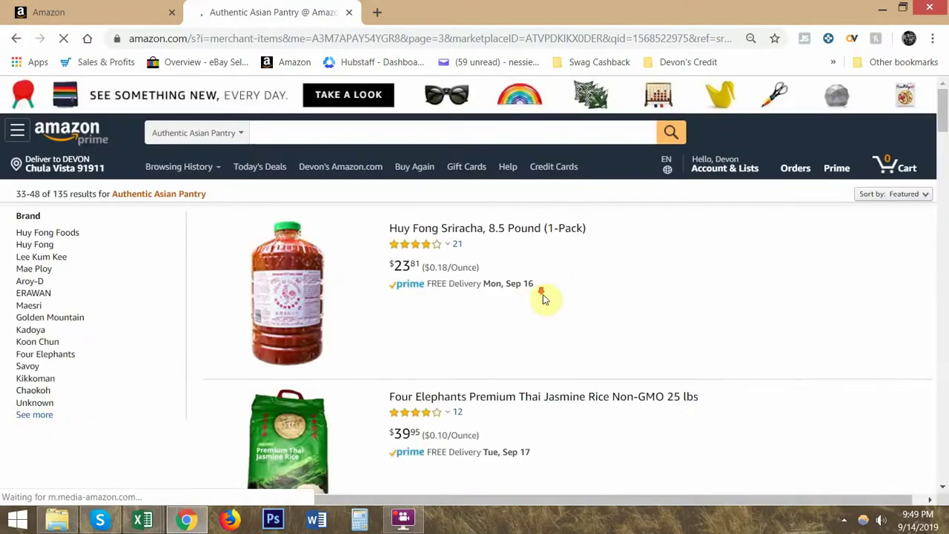
scroll(563, 296, "down", 18)
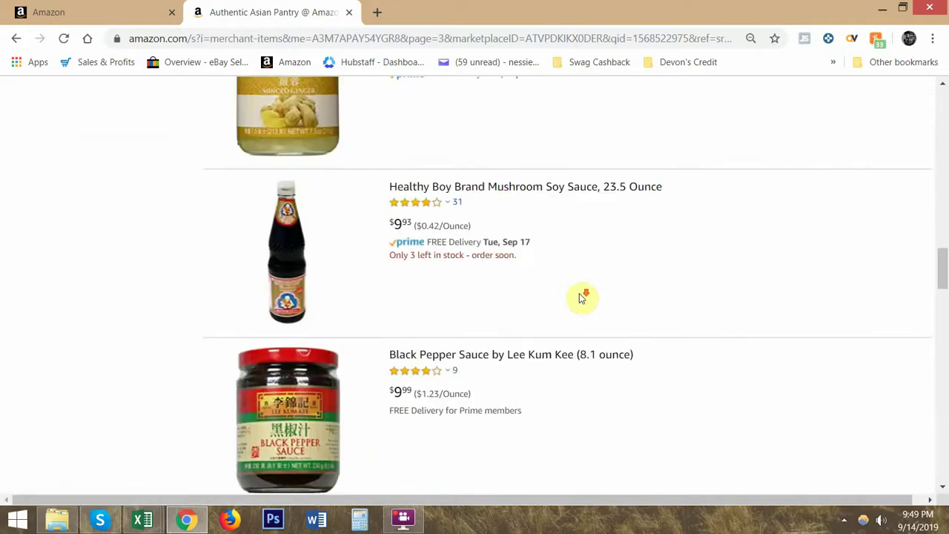
scroll(582, 296, "down", 15)
- Switch to the seller list workbook in Excel, open the COOKASH storefront link and close the Authentic Asian Pantry page
key("alt+Tab")
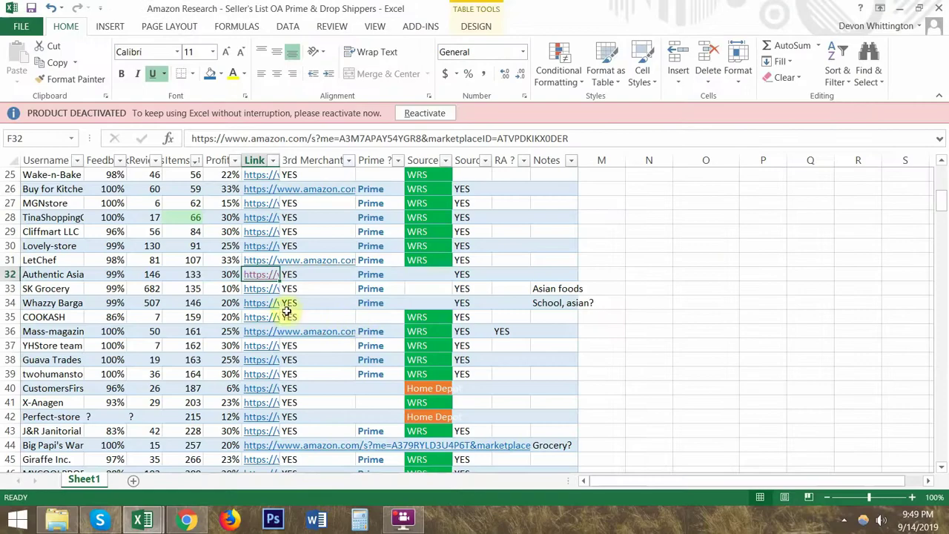
left_click(265, 319)
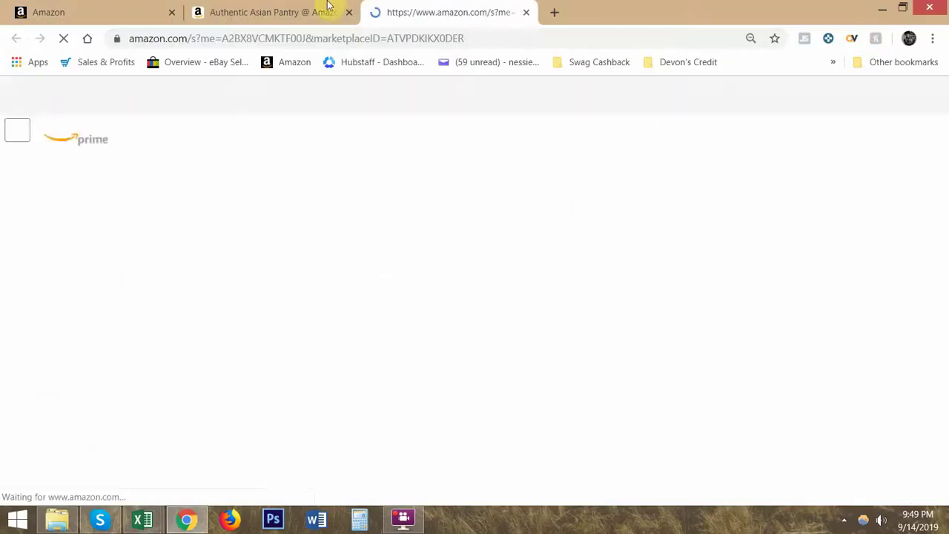
scroll(578, 267, "down", 2)
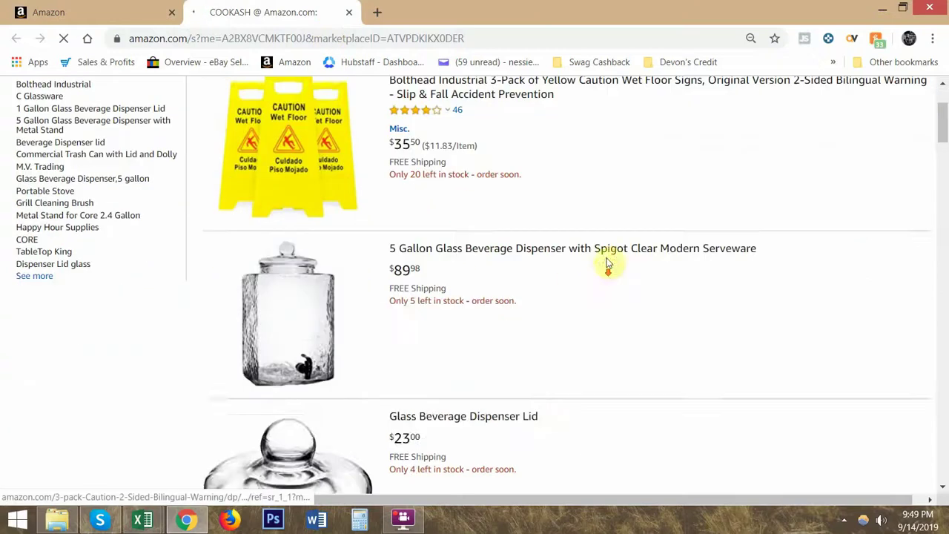
- Switch back to the Excel seller list and highlight the review counts in rows 25 to 37 and the neighbouring link and 3rd Merchant cells
key("alt+Tab")
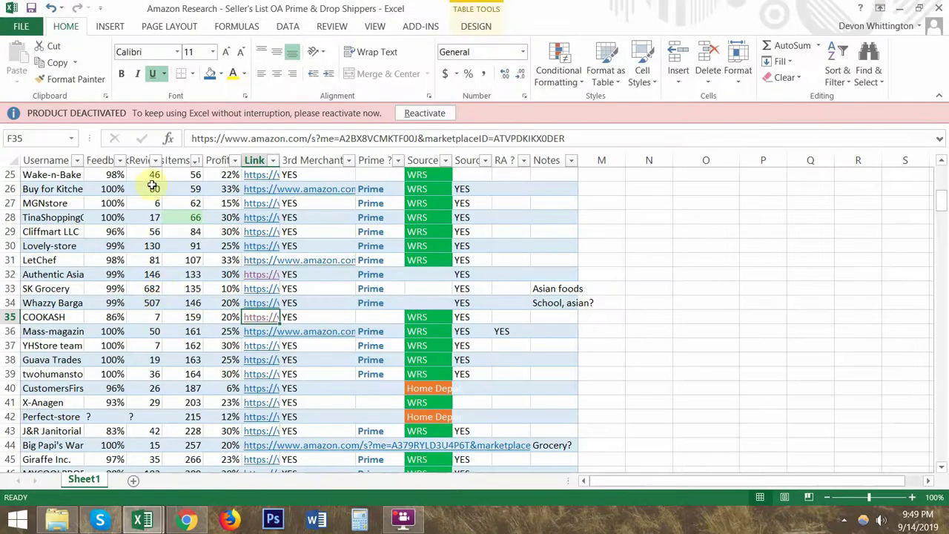
left_click_drag(147, 176, 149, 331)
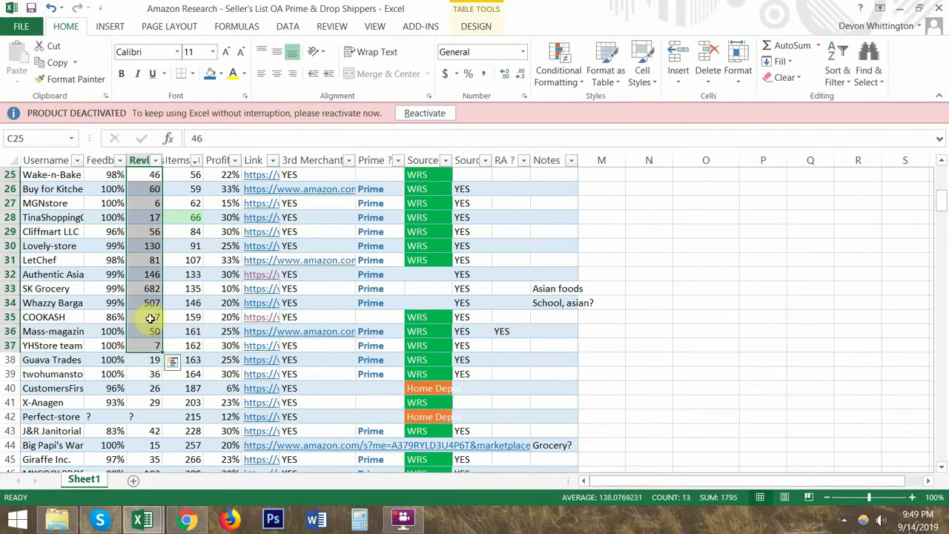
left_click(152, 316)
left_click(152, 345)
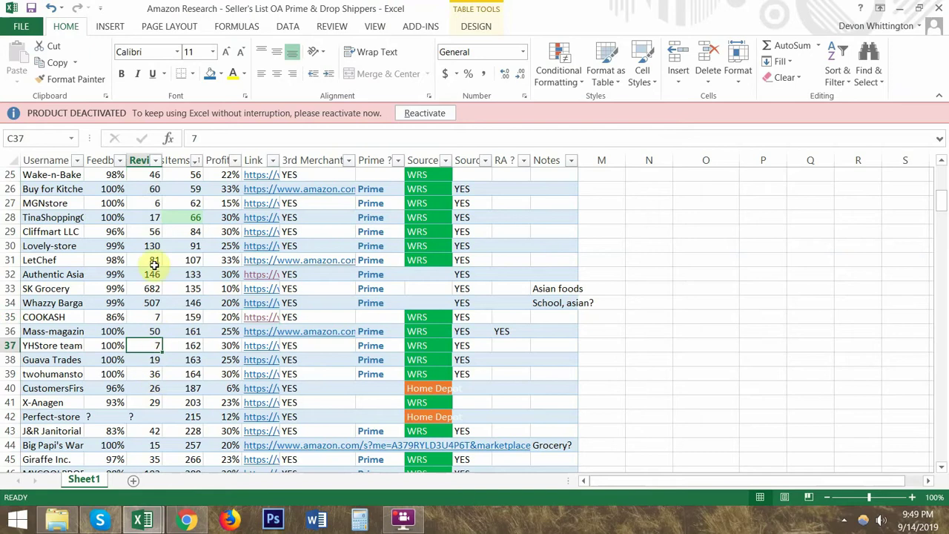
left_click(154, 217)
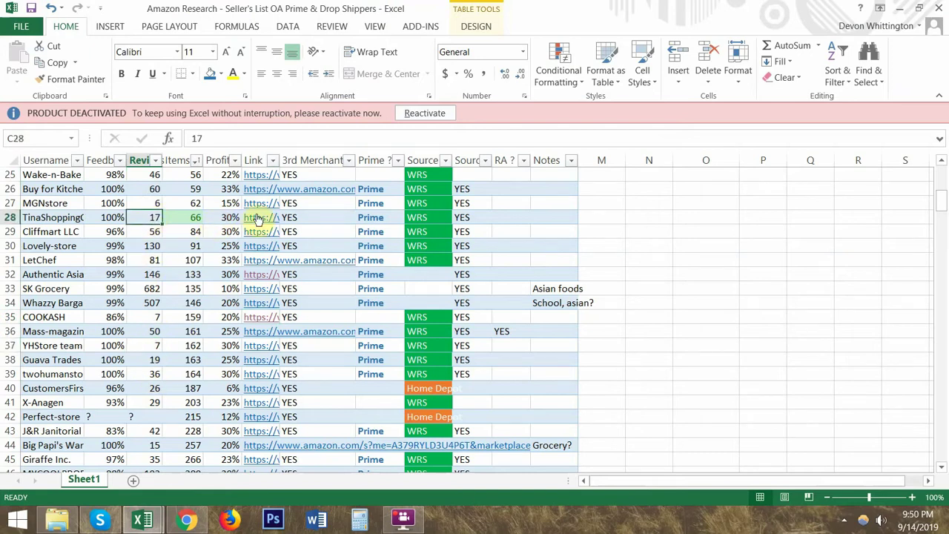
left_click_drag(297, 214, 267, 369)
- Glance at the COOKASH storefront in Chrome and highlight the Wake-n-Bake, SK Grocery and Whazzy Barga review counts in the Excel seller list
key("alt+Tab")
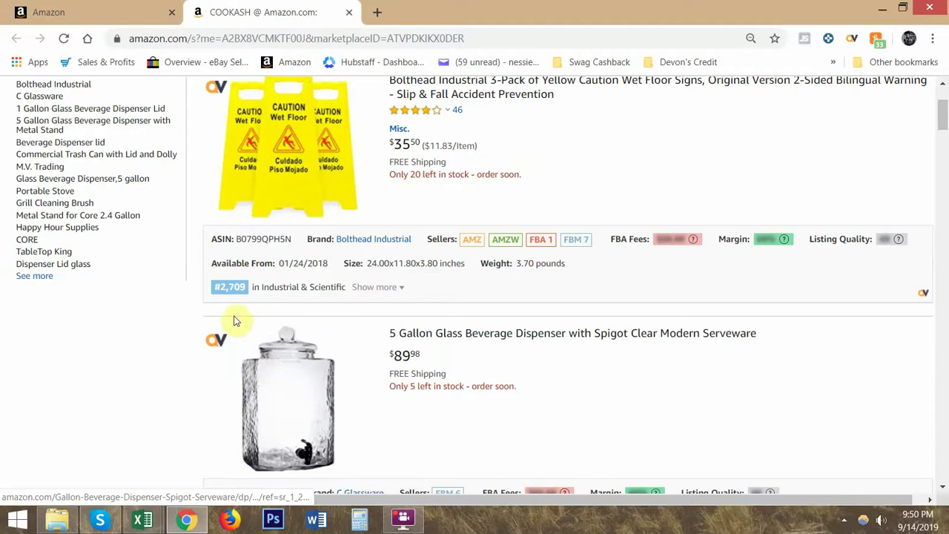
key("alt+Tab")
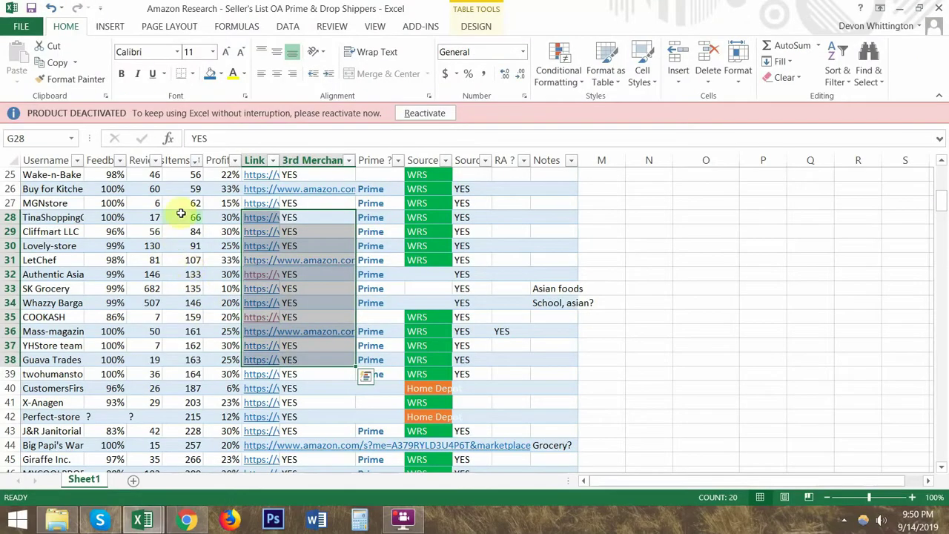
left_click(153, 177)
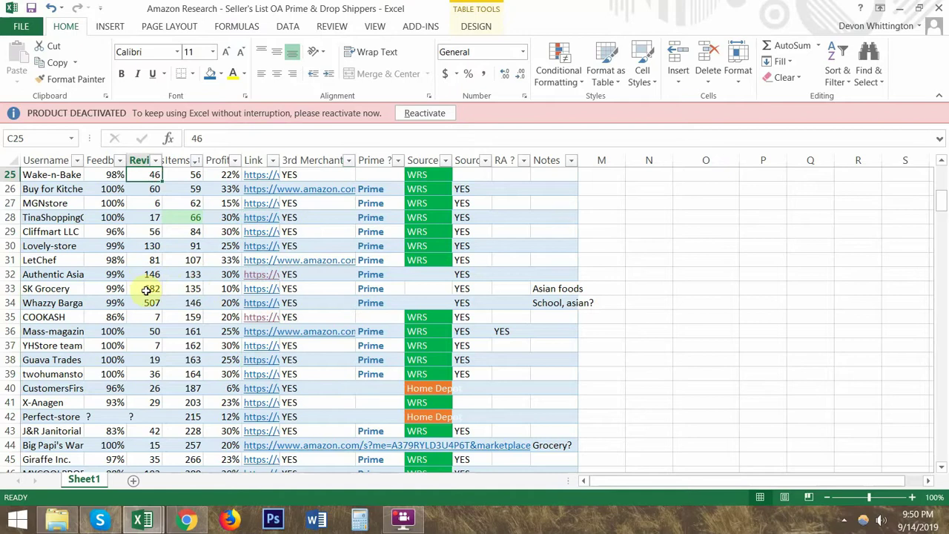
left_click_drag(150, 289, 154, 303)
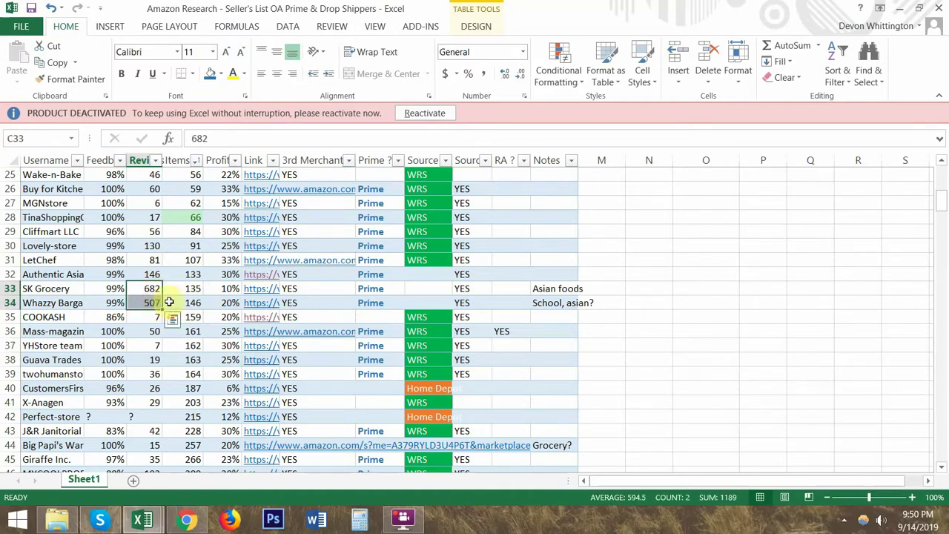
- Switch to the COOKASH storefront in Chrome and open the 5 Gallon Glass Beverage Dispenser with Spigot listing in a background tab
key("alt+Tab")
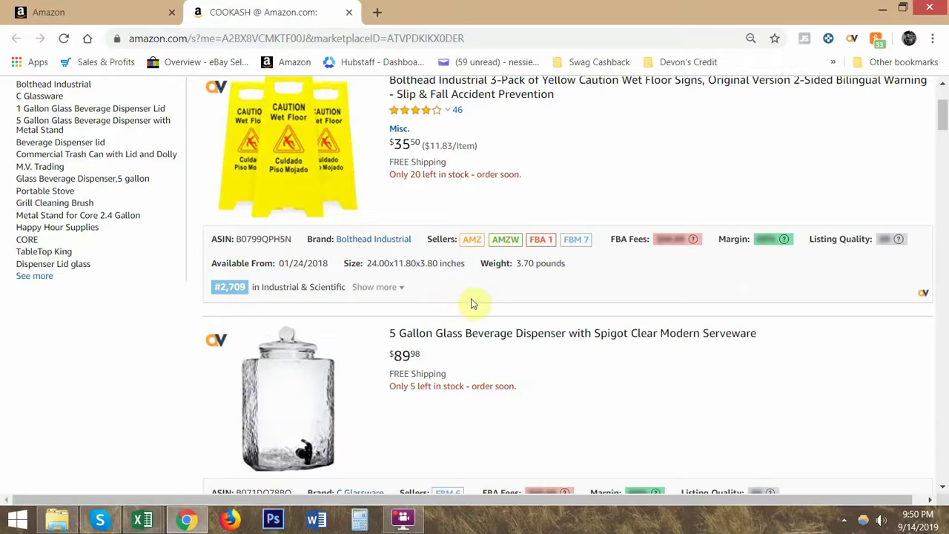
scroll(489, 307, "down", 2)
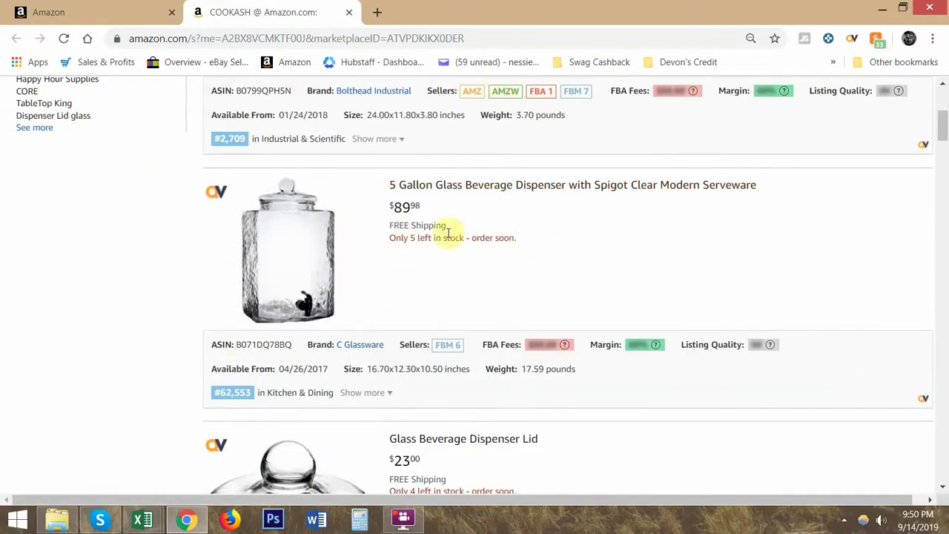
scroll(512, 231, "down", 1)
scroll(517, 230, "up", 2)
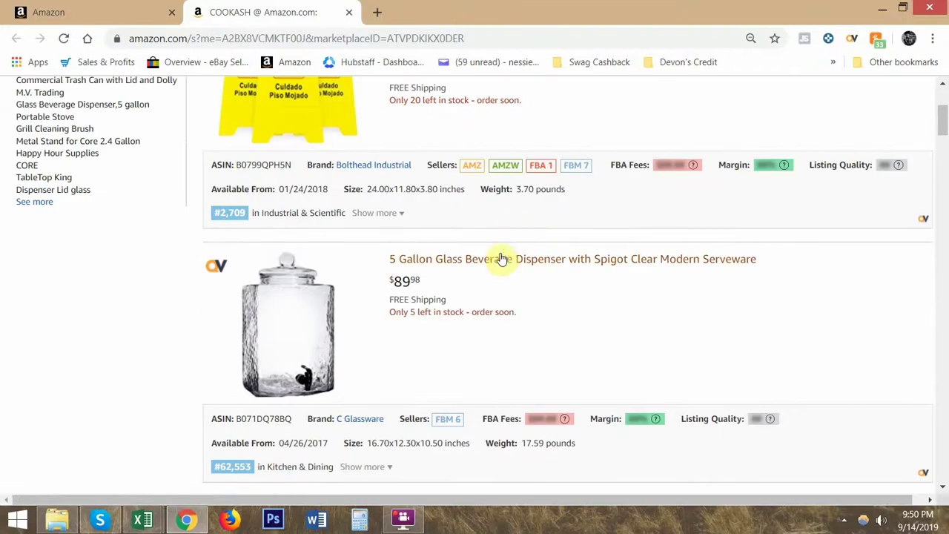
middle_click(502, 260)
scroll(505, 256, "up", 2)
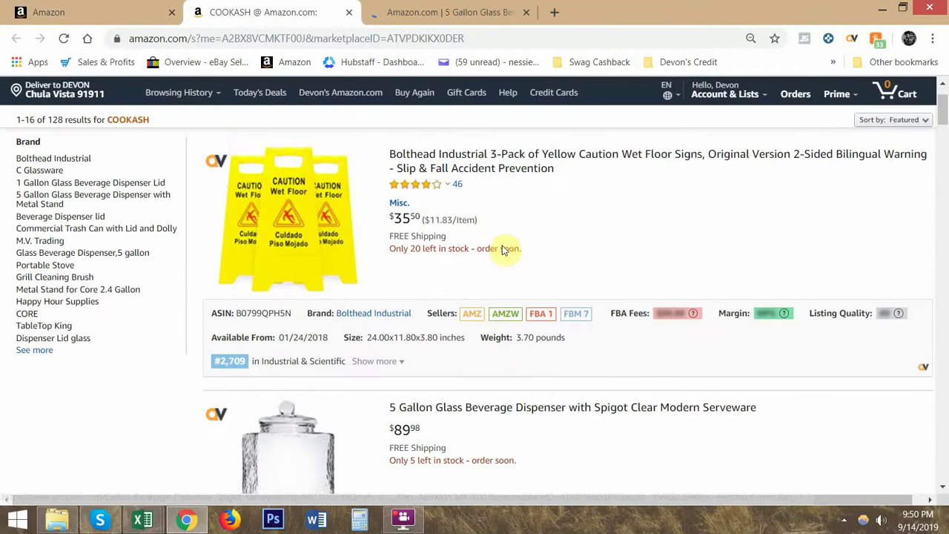
scroll(490, 252, "down", 7)
scroll(489, 218, "down", 3)
- Check the COOKASH storefront name against the Excel seller list and highlight the COOKASH row and the WRS source cells
key("alt+Tab")
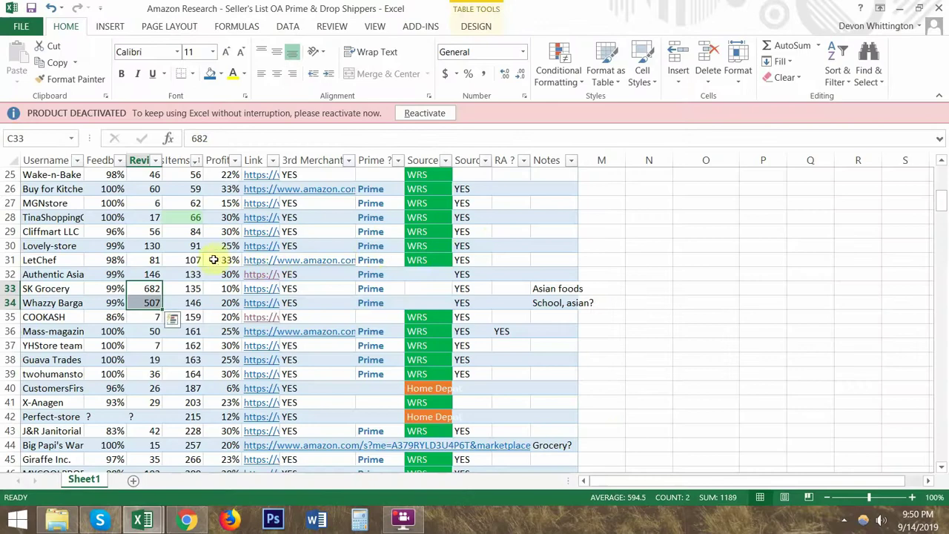
key("alt+Tab")
scroll(182, 250, "up", 8)
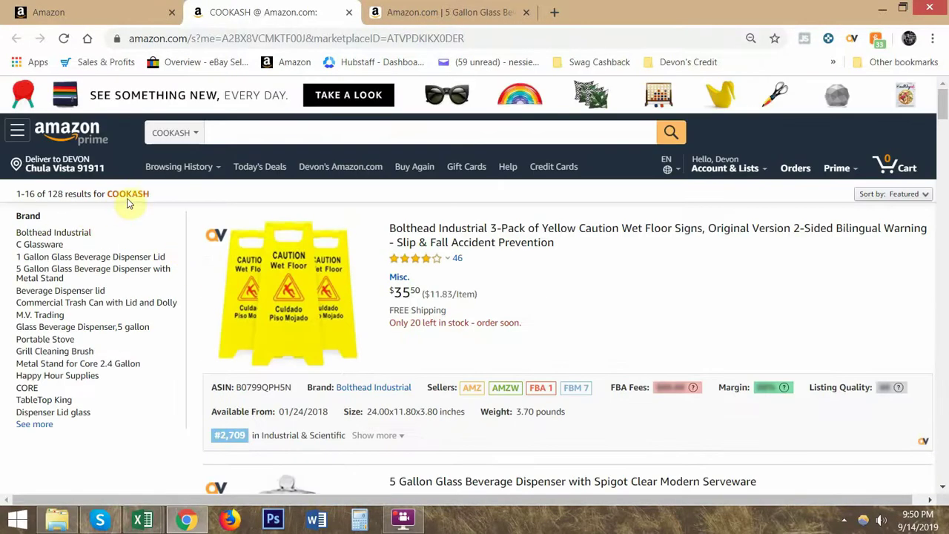
key("alt+Tab")
key("shift+Down")
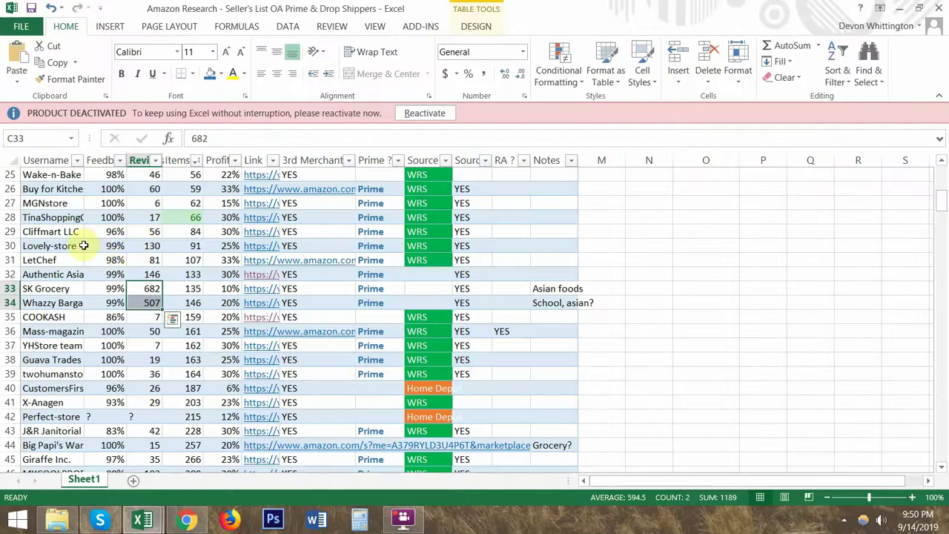
left_click_drag(57, 316, 494, 313)
left_click_drag(417, 317, 423, 373)
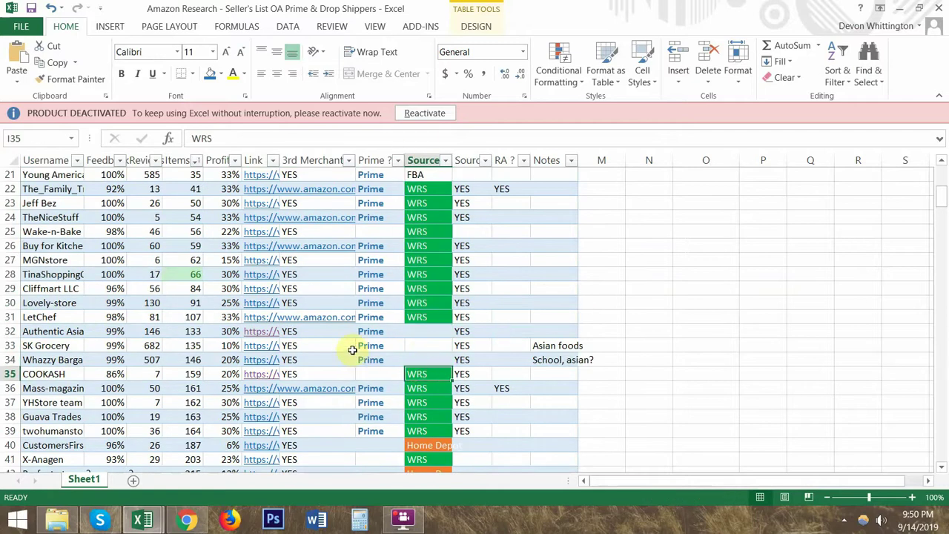
- Highlight the COOKASH row in the Excel seller list, then switch to Chrome and open the new offers for the 5 Gallon Glass Beverage Dispenser
scroll(360, 347, "down", 2)
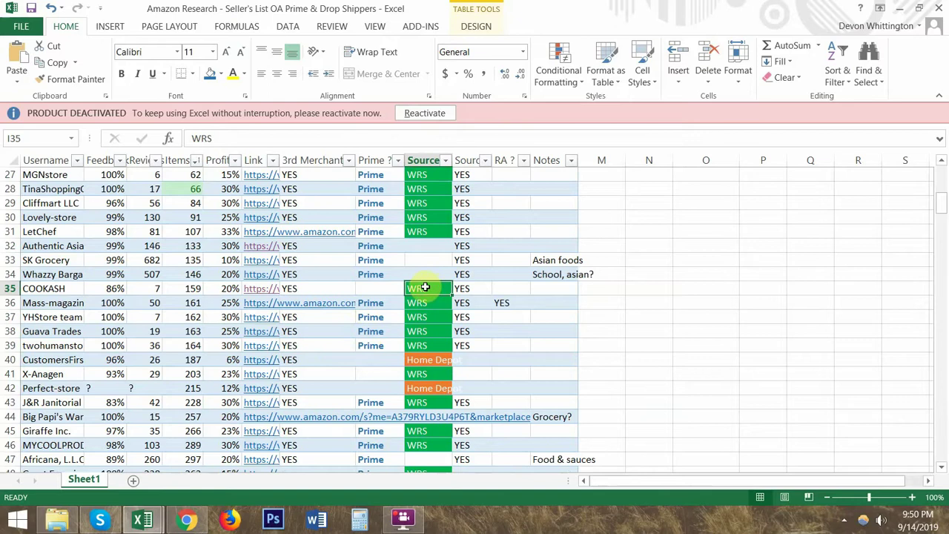
left_click_drag(57, 295, 540, 292)
key("alt+Tab")
left_click(487, 9)
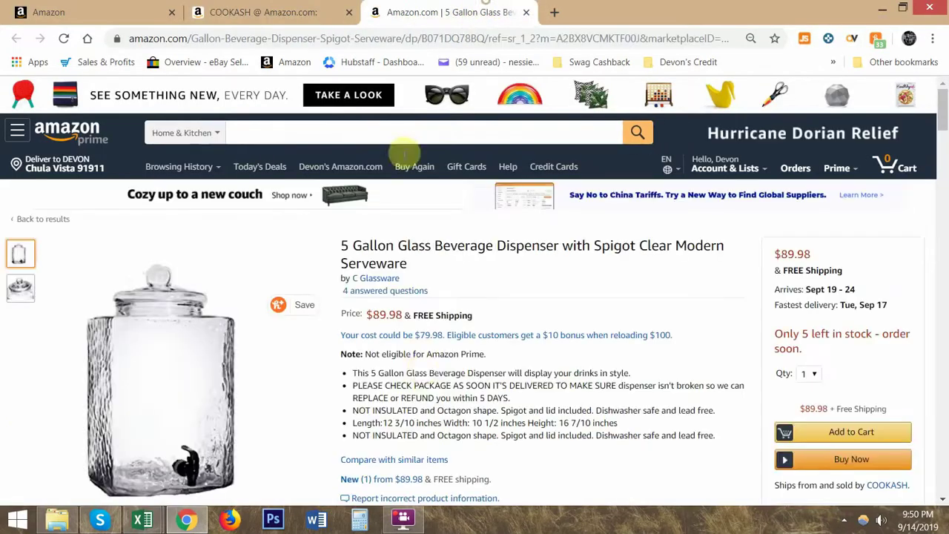
scroll(427, 393, "down", 1)
left_click(410, 405)
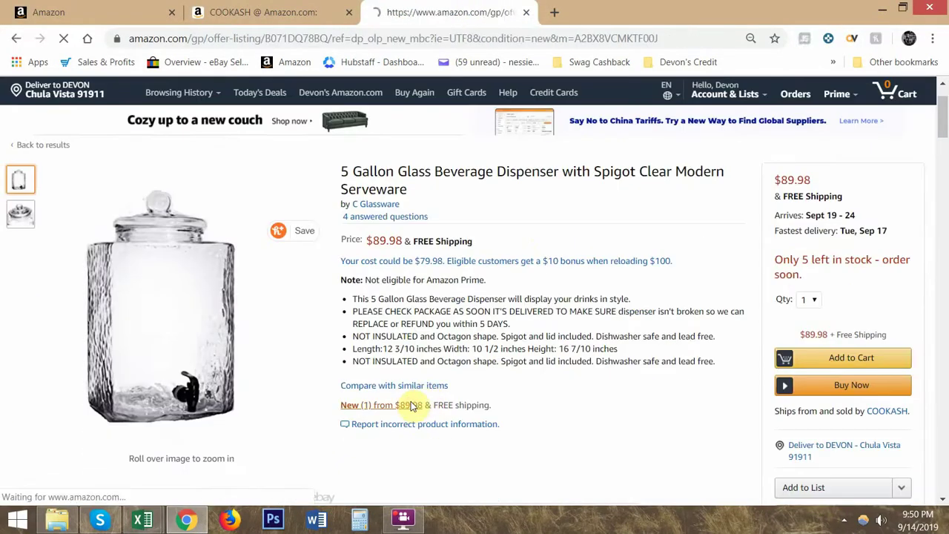
scroll(239, 235, "down", 3)
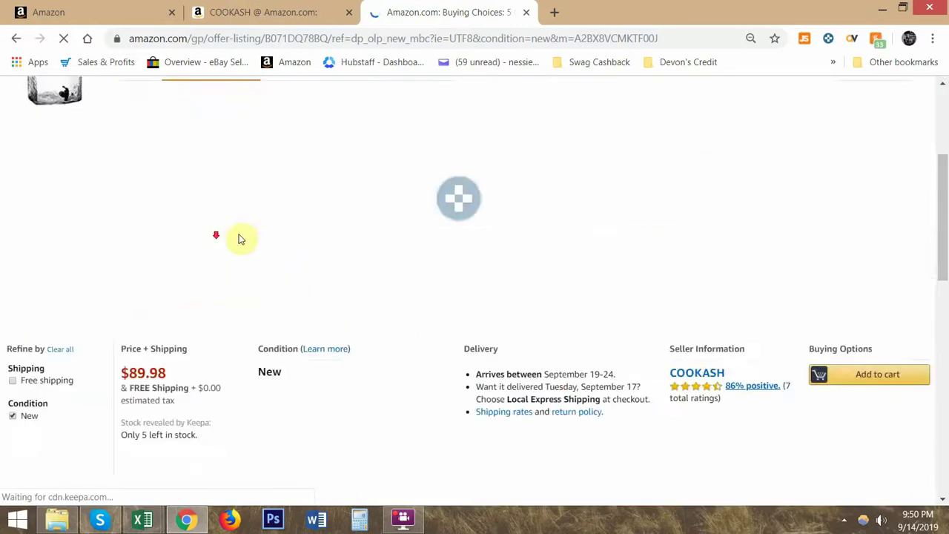
- Return to the COOKASH storefront and look through the options of the AMZScout Quick View extension
left_click(290, 10)
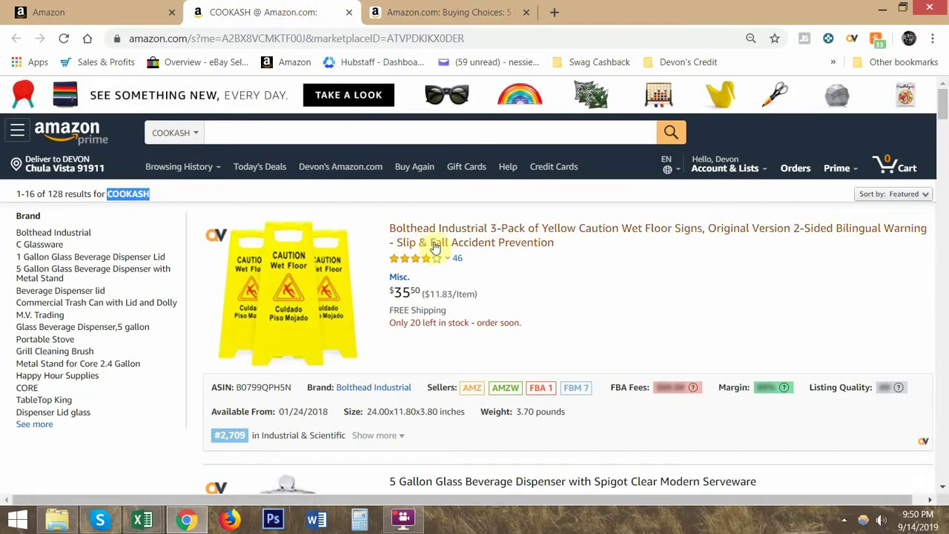
left_click(511, 282)
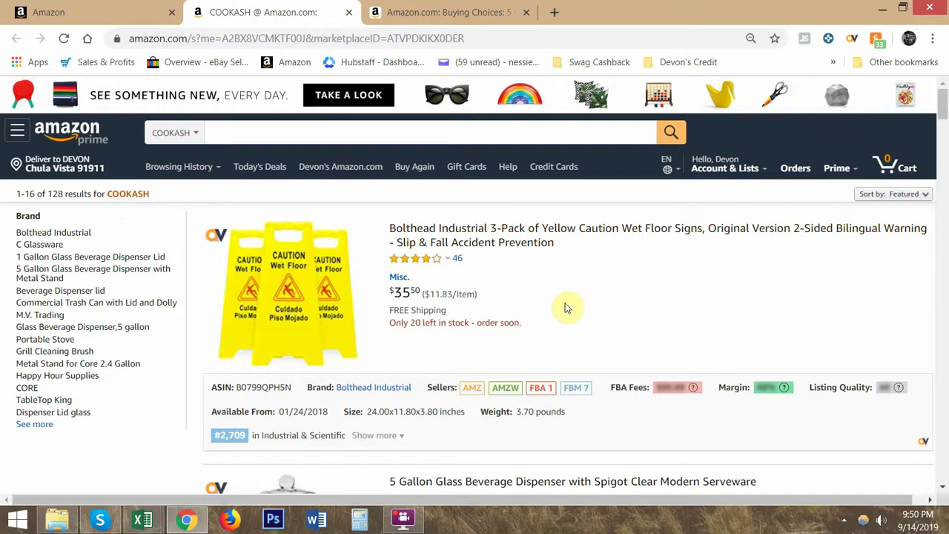
scroll(568, 308, "down", 1)
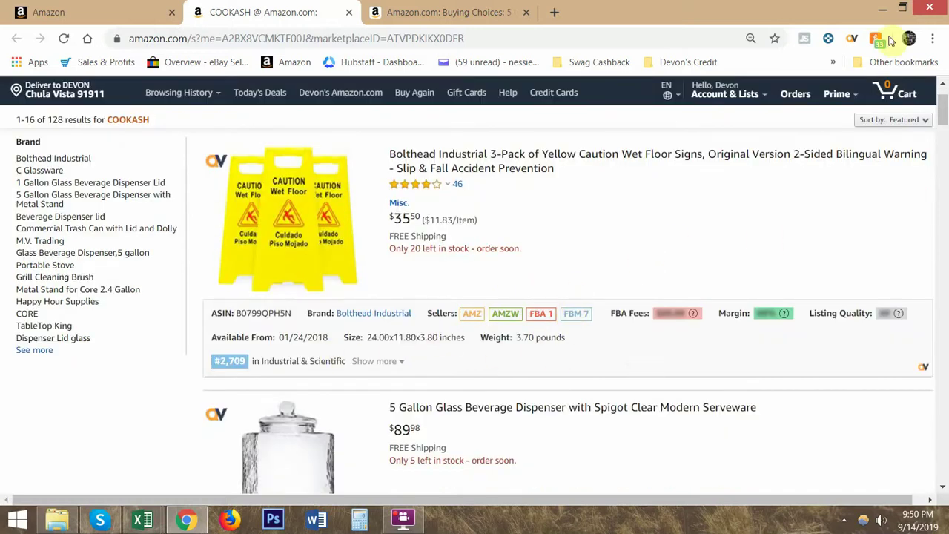
left_click(852, 43)
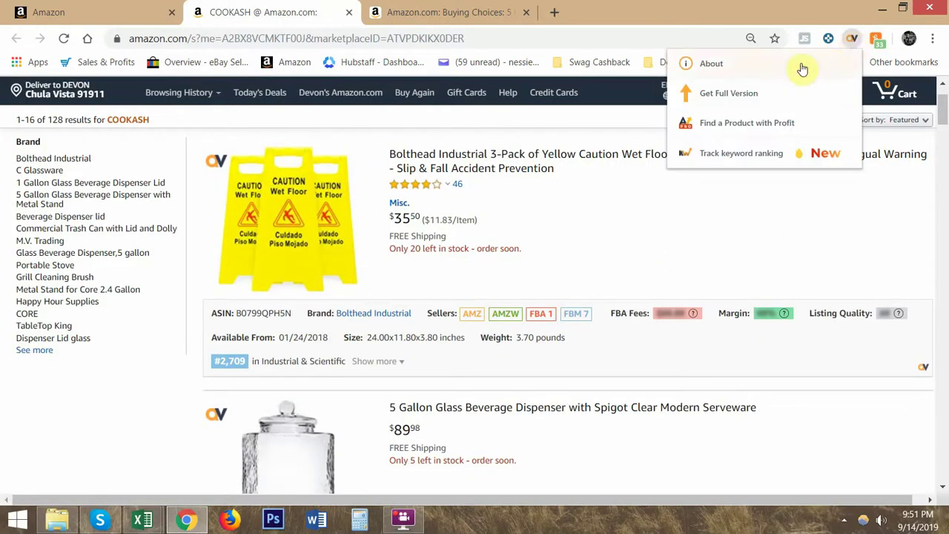
left_click(868, 194)
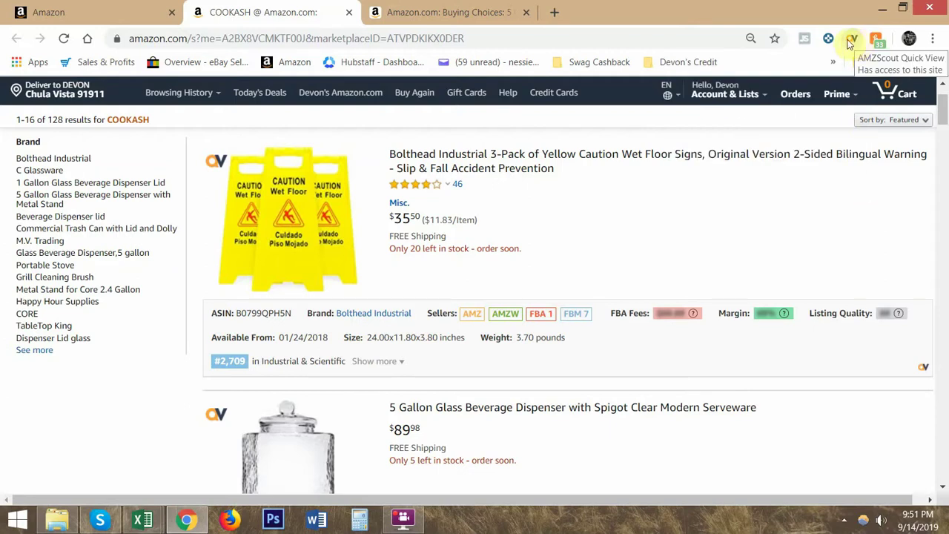
- Search Google for "amz scout quick view extension" in a new tab and open the Chrome Web Store page of Amazon Quick View by AMZScout
left_click(554, 11)
type("am")
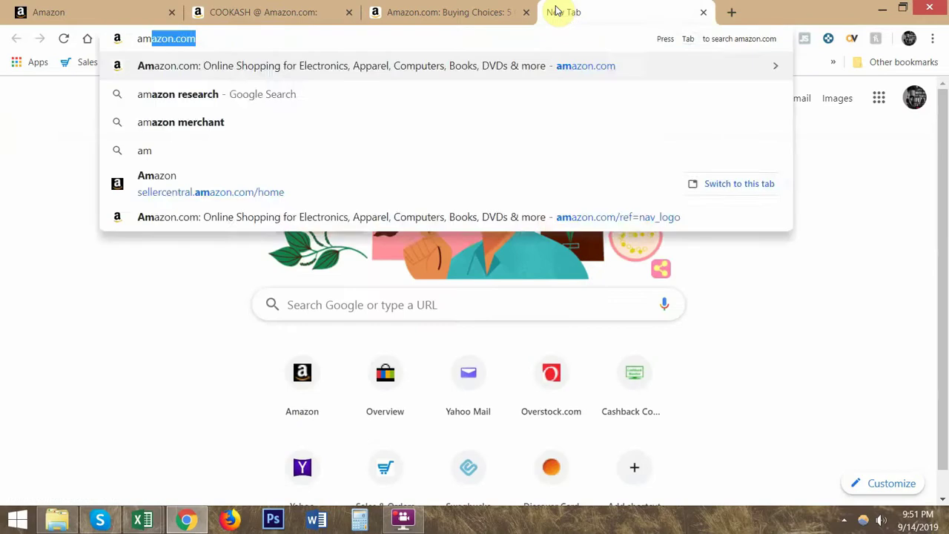
type("z scout")
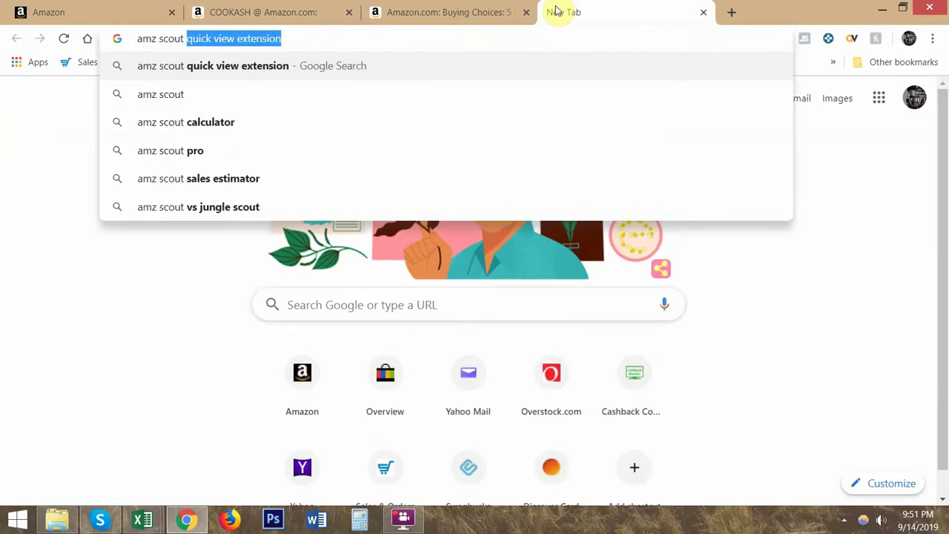
key("Return")
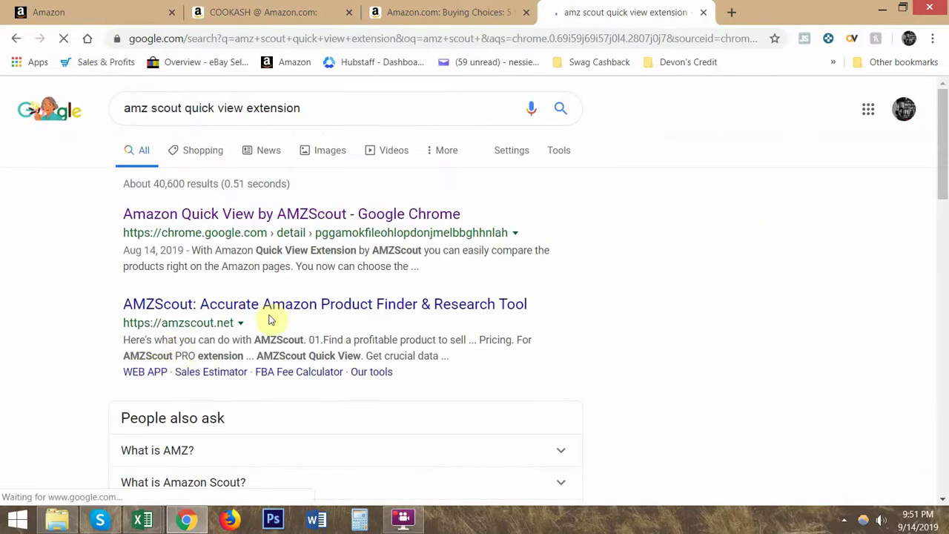
left_click(297, 215)
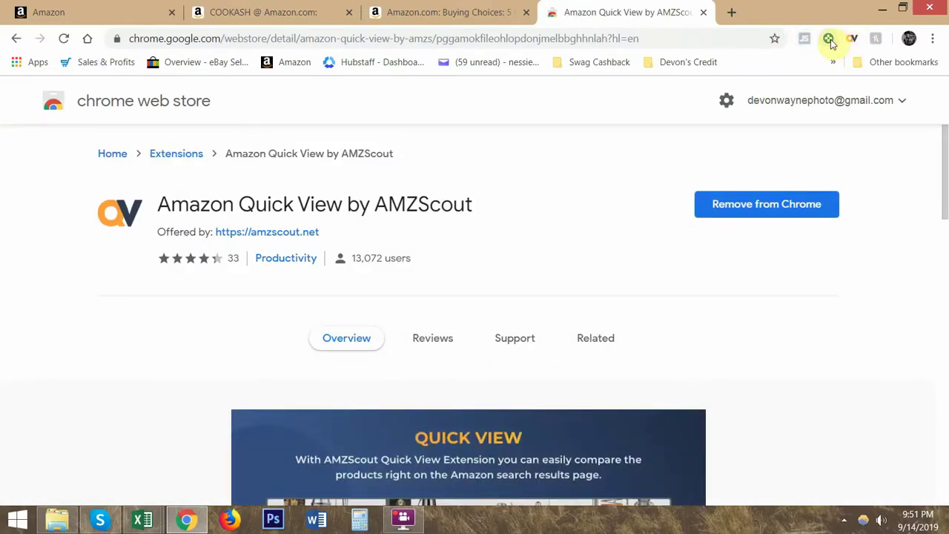
- Search for "keepa chrome extension" in the tab showing the Amazon Quick View extension page
left_click(661, 42)
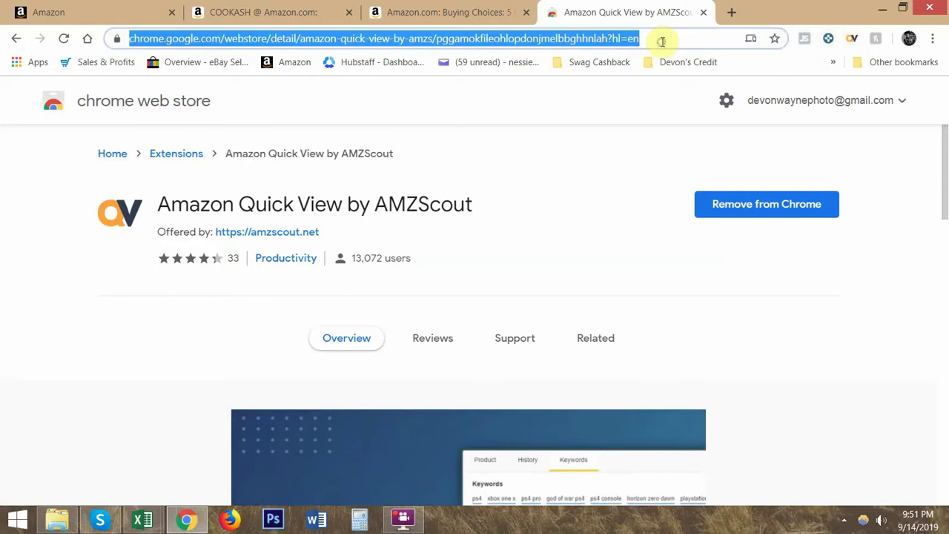
type("keepa")
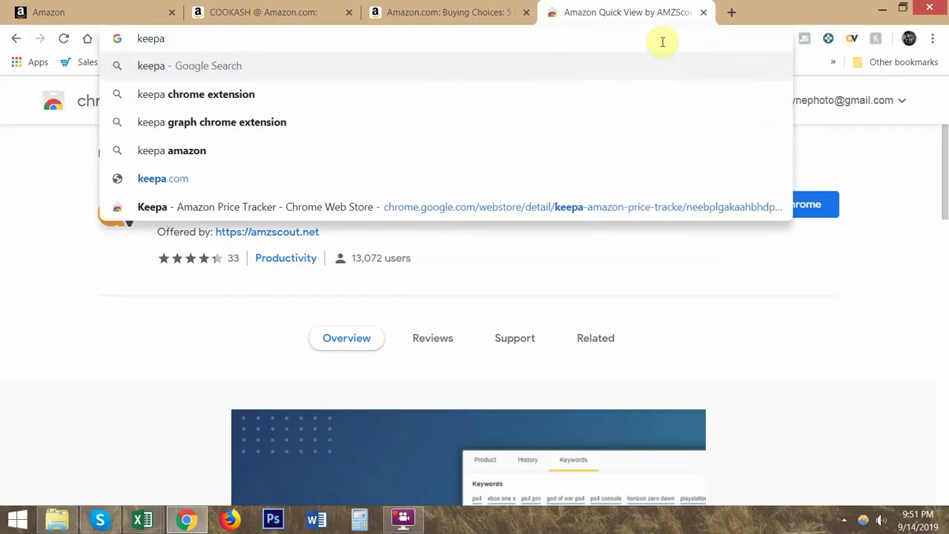
key("Down")
key("Return")
- Return to the beverage dispenser's offer page, set the Keepa price history range to Month, and examine the chart and the COOKASH offer
left_click(498, 11)
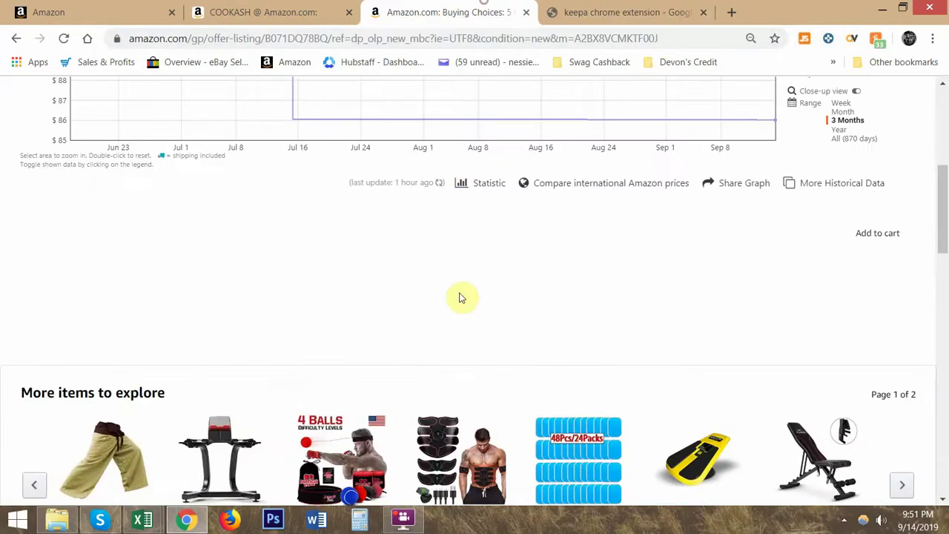
scroll(419, 245, "up", 3)
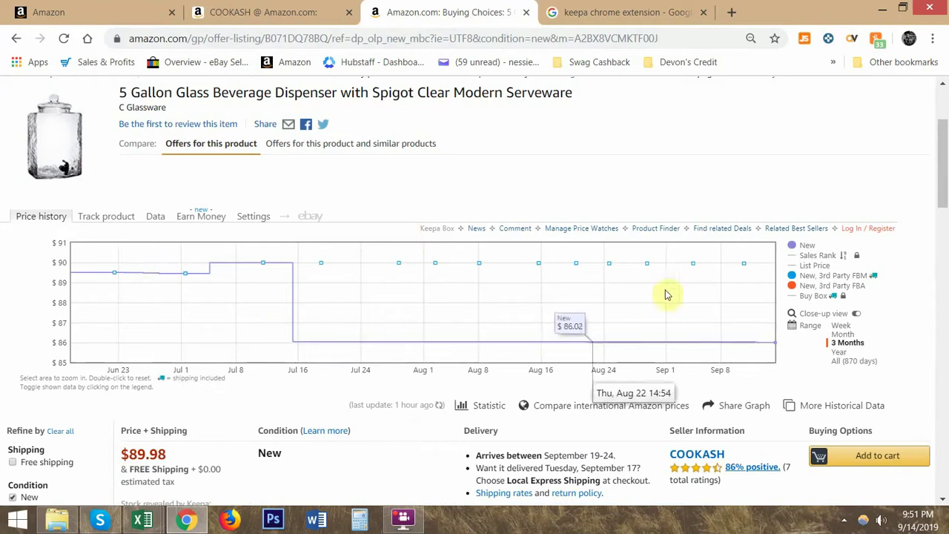
left_click(842, 334)
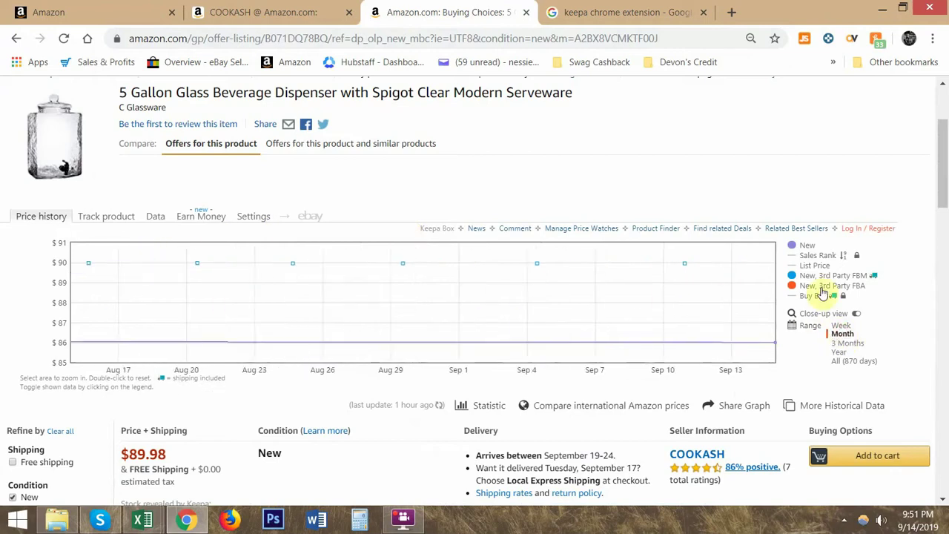
mouse_move(827, 279)
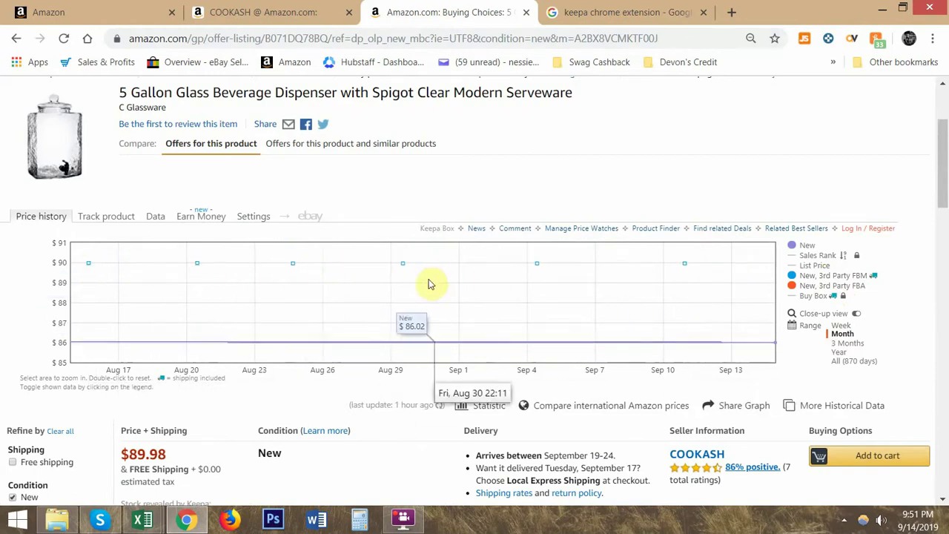
scroll(426, 284, "down", 1)
left_click(375, 405)
scroll(318, 354, "down", 1)
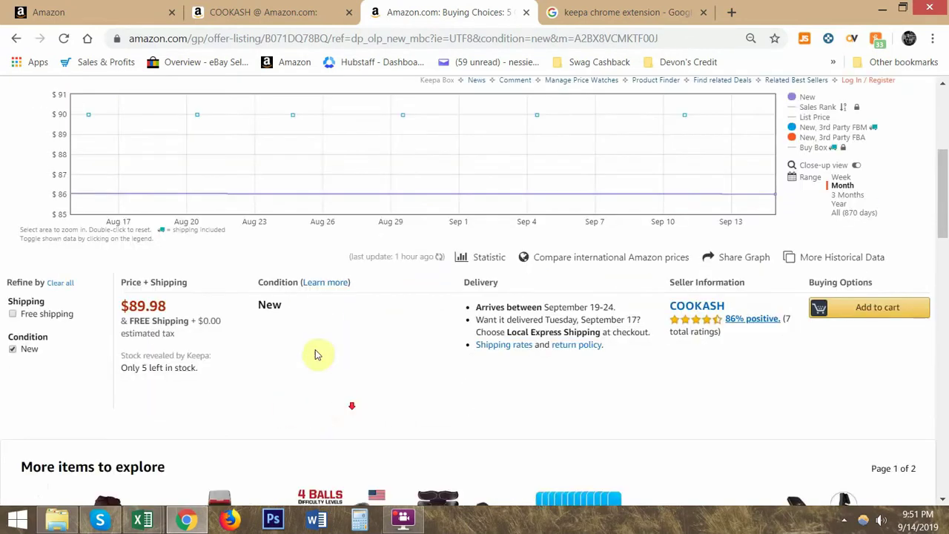
scroll(238, 282, "up", 2)
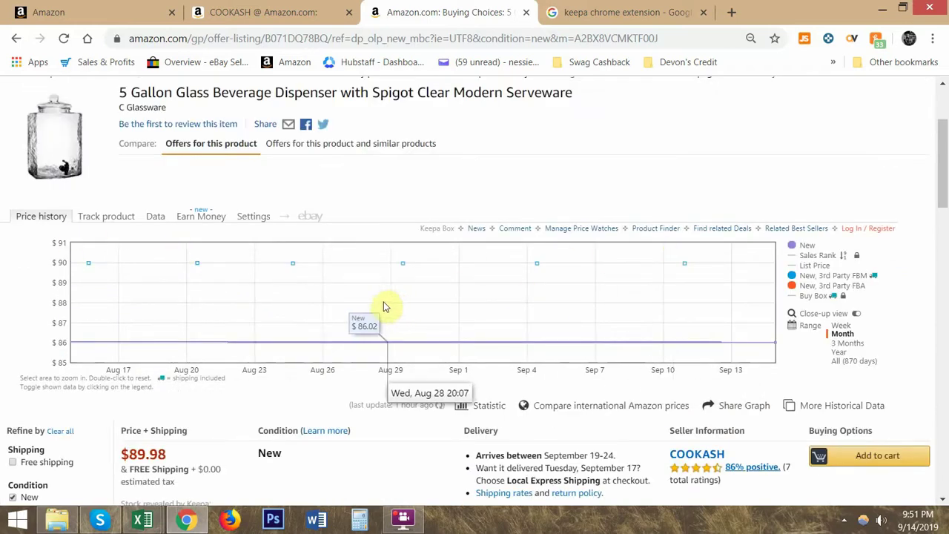
scroll(388, 300, "up", 1)
- Glance at the COOKASH row in the Excel seller list and at the COOKASH storefront in Chrome
key("alt+Tab")
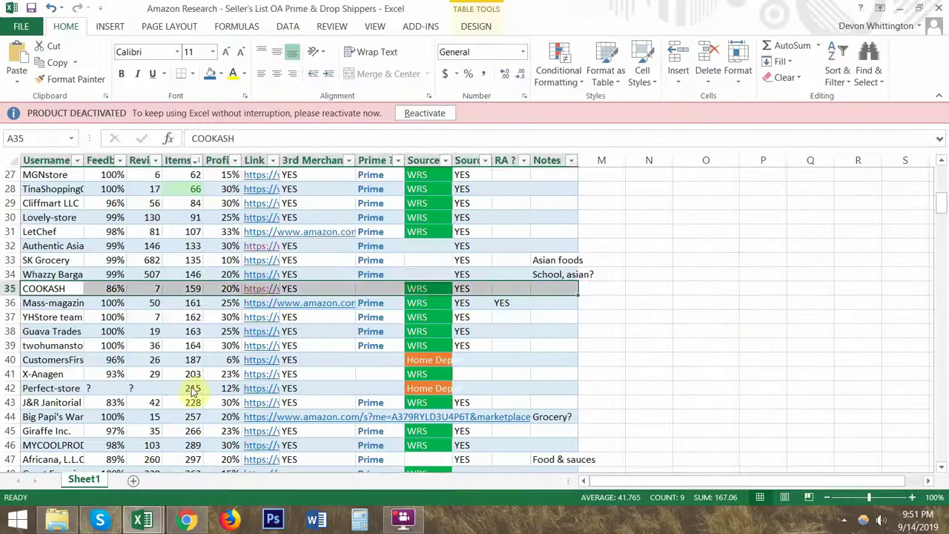
key("alt+Tab")
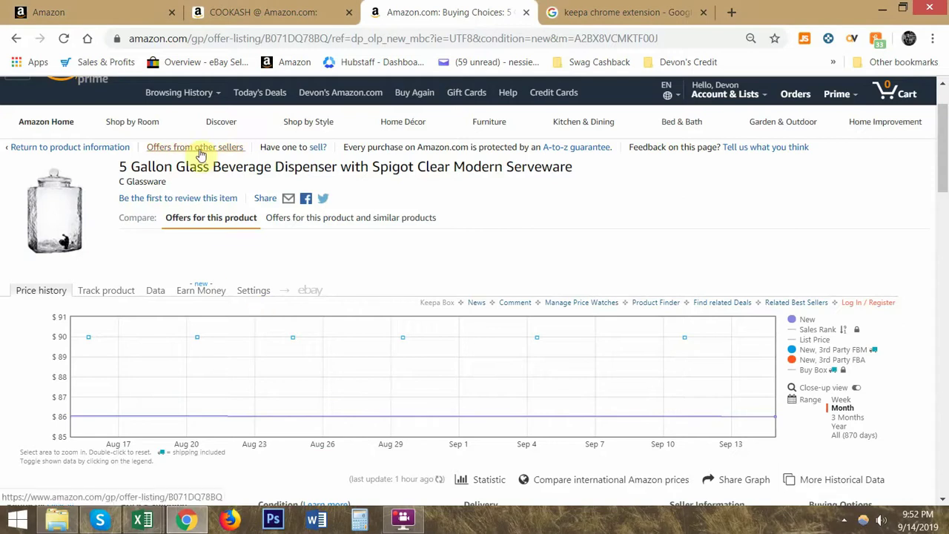
left_click(260, 12)
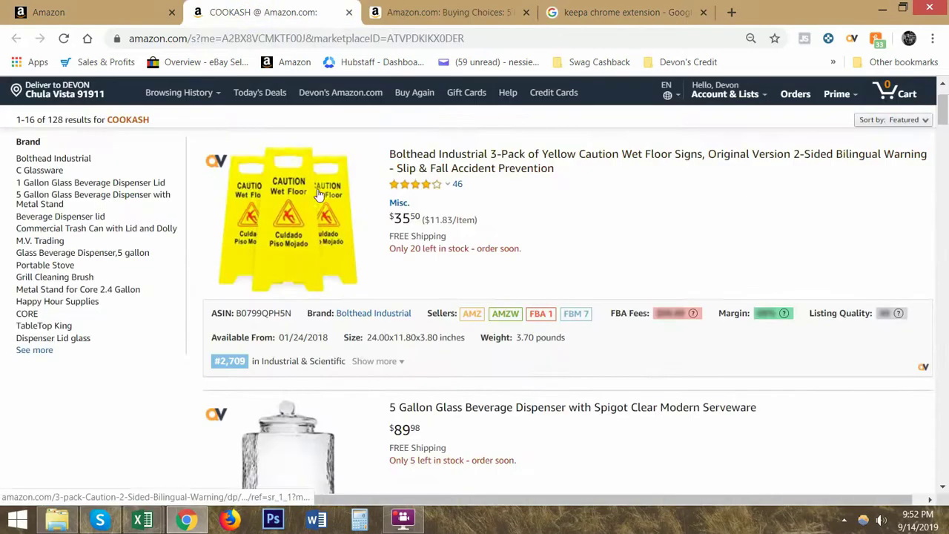
- Go back to the dispenser's offer page and check which seller is listed under Seller Information
left_click(449, 6)
scroll(487, 356, "down", 4)
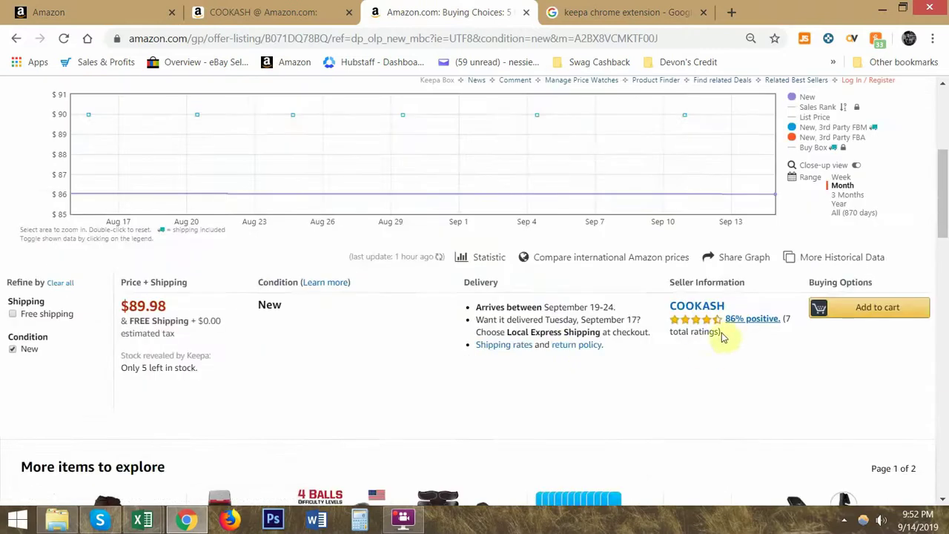
left_click_drag(748, 308, 653, 311)
left_click(332, 331)
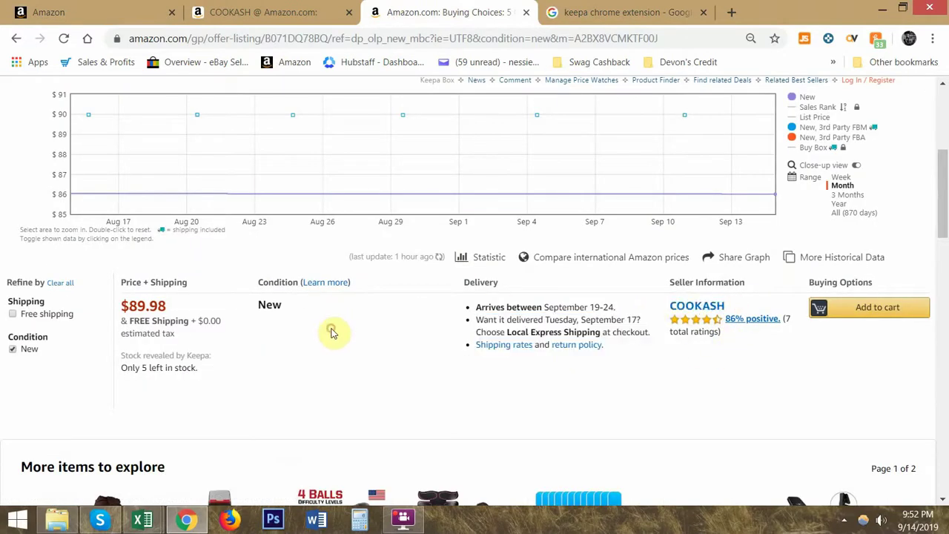
scroll(321, 326, "up", 4)
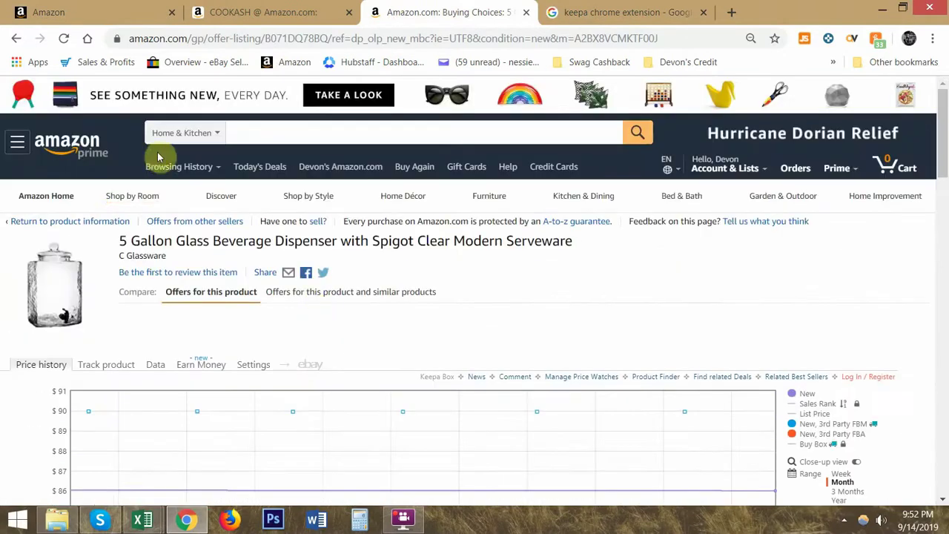
- Open the dispenser's offers from other sellers and compare their prices, delivery dates and seller ratings
mouse_move(181, 201)
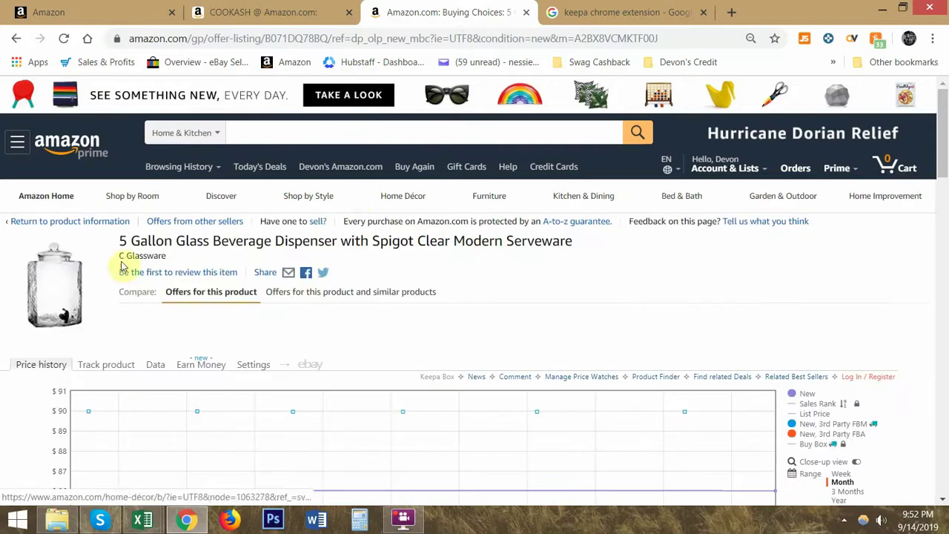
left_click(203, 224)
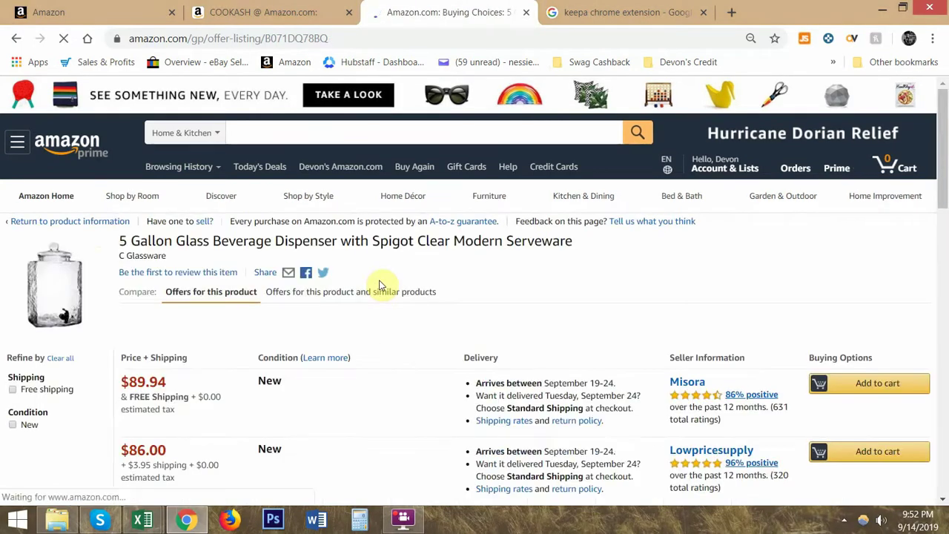
scroll(519, 278, "down", 3)
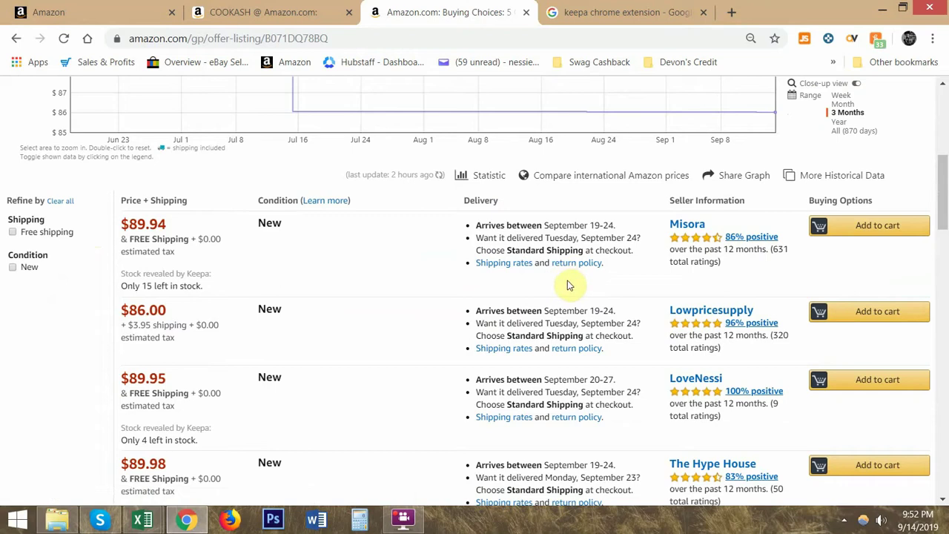
scroll(567, 286, "down", 1)
scroll(565, 283, "down", 1)
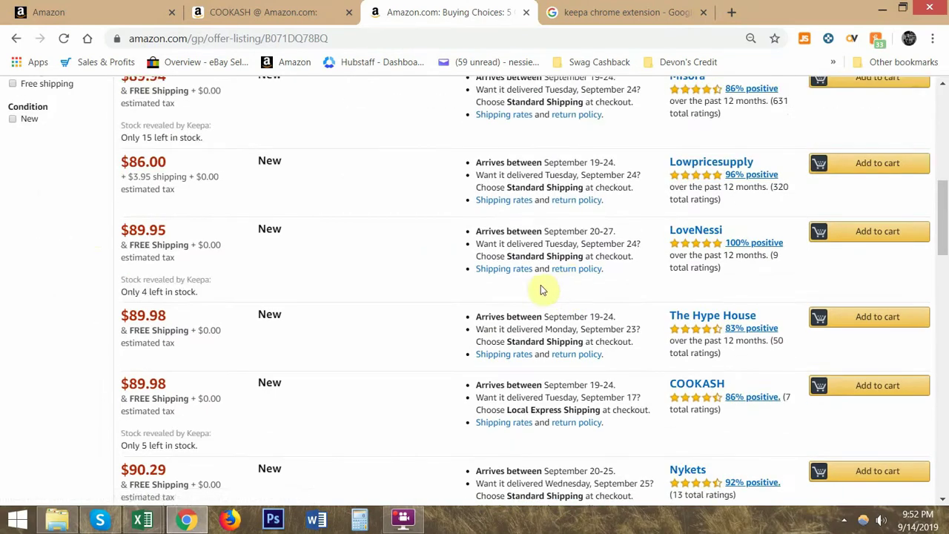
scroll(534, 294, "down", 2)
scroll(599, 292, "up", 3)
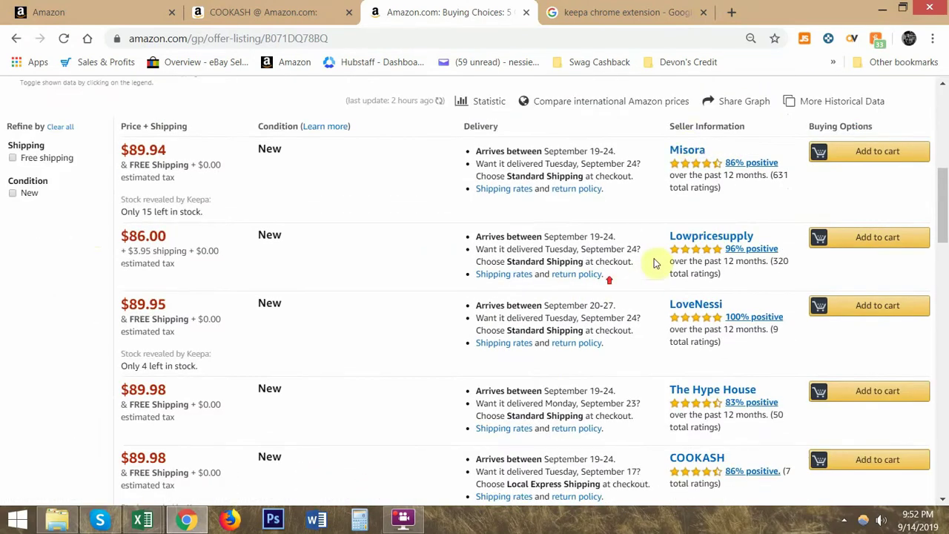
- Open the Misora, Lowpricesupply, LoveNessi, The Hype House, COOKASH and Nykets seller pages in background tabs and switch to Misora's page
middle_click(686, 152)
middle_click(701, 237)
middle_click(697, 307)
middle_click(694, 390)
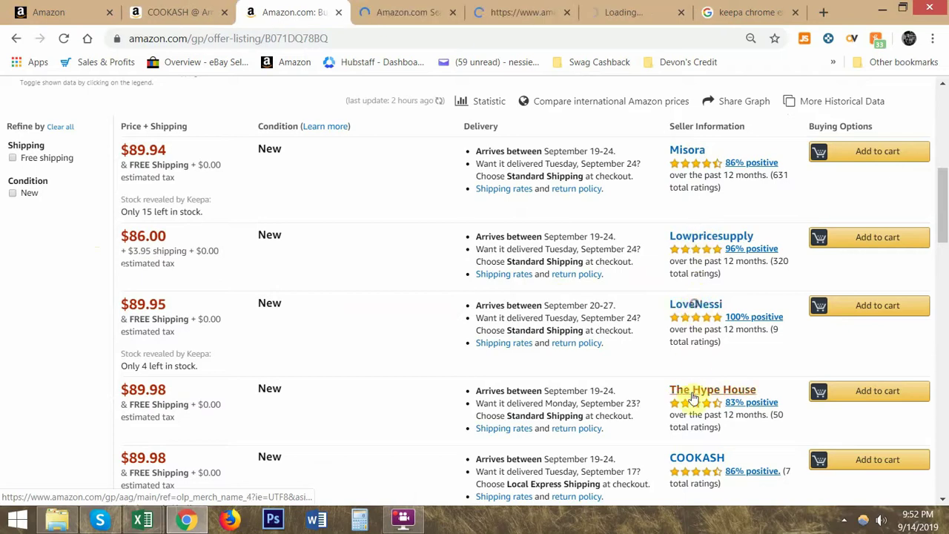
middle_click(695, 460)
scroll(652, 445, "down", 2)
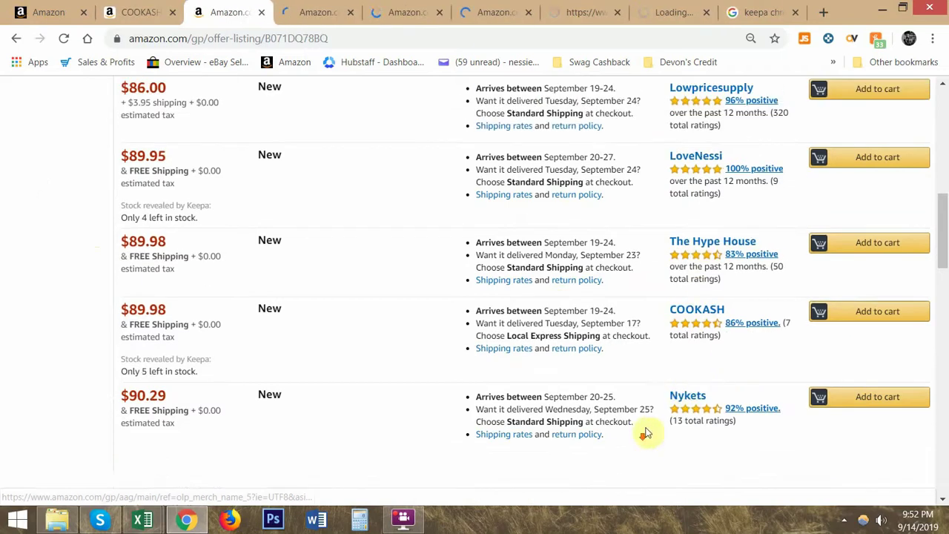
middle_click(688, 396)
left_click(281, 9)
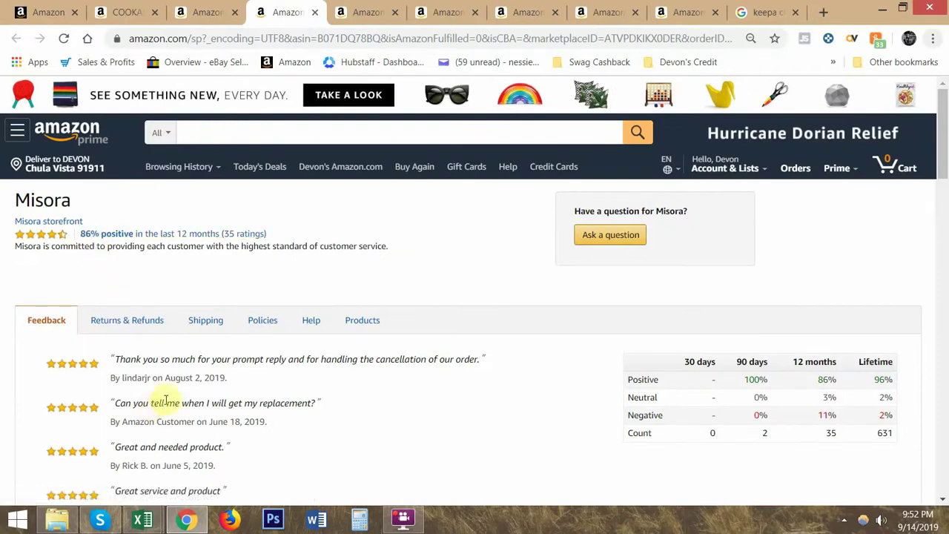
- Switch to the Excel seller list, highlight the usernames from LetChef through Giraffe Inc., and return to Misora's seller page in Chrome
key("alt+Tab")
left_click_drag(44, 231, 60, 429)
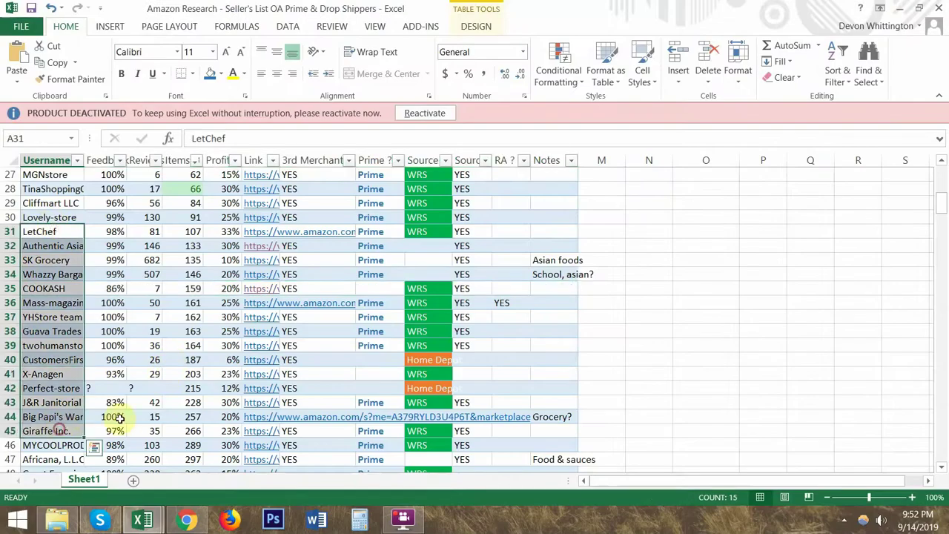
key("alt+Tab")
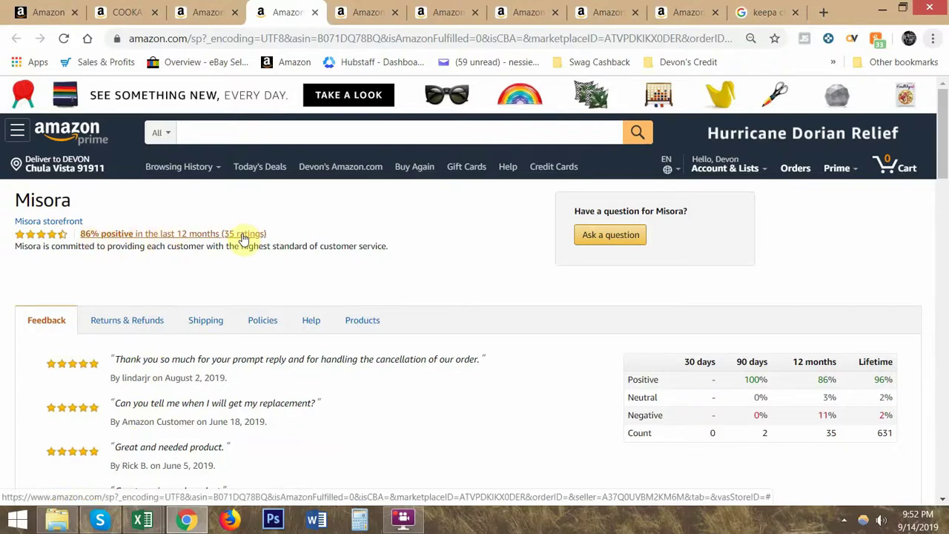
- Open Misora's storefront and check its number of listed items against the Excel seller list
left_click(71, 221)
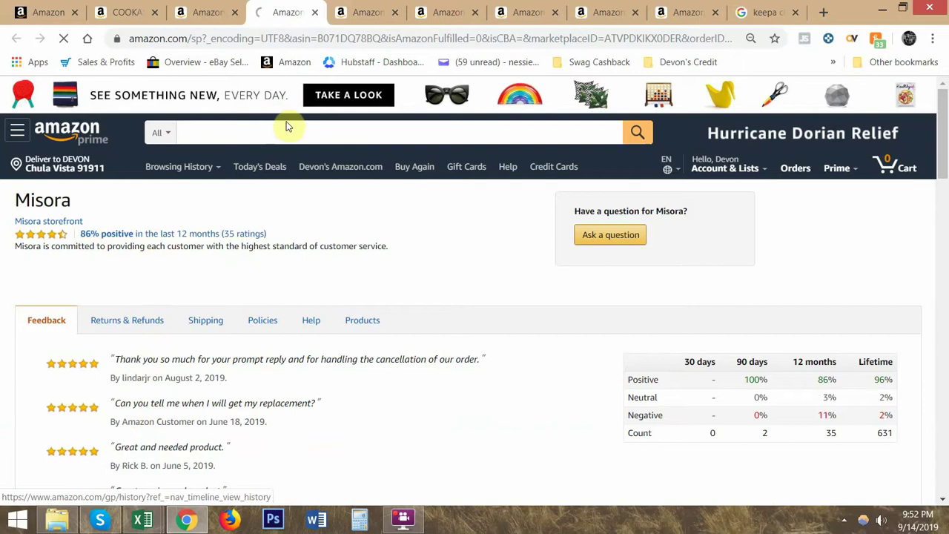
left_click(325, 37)
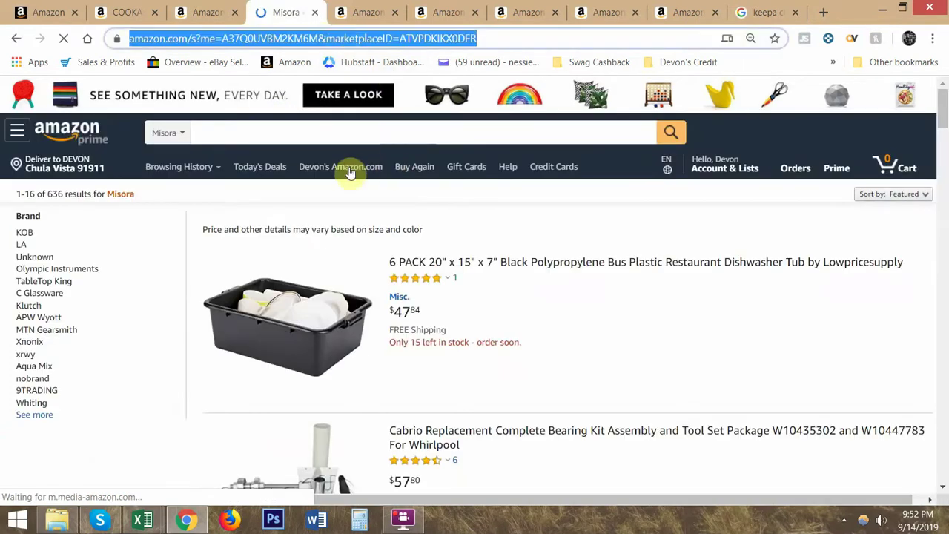
key("alt+Tab")
key("alt+Tab")
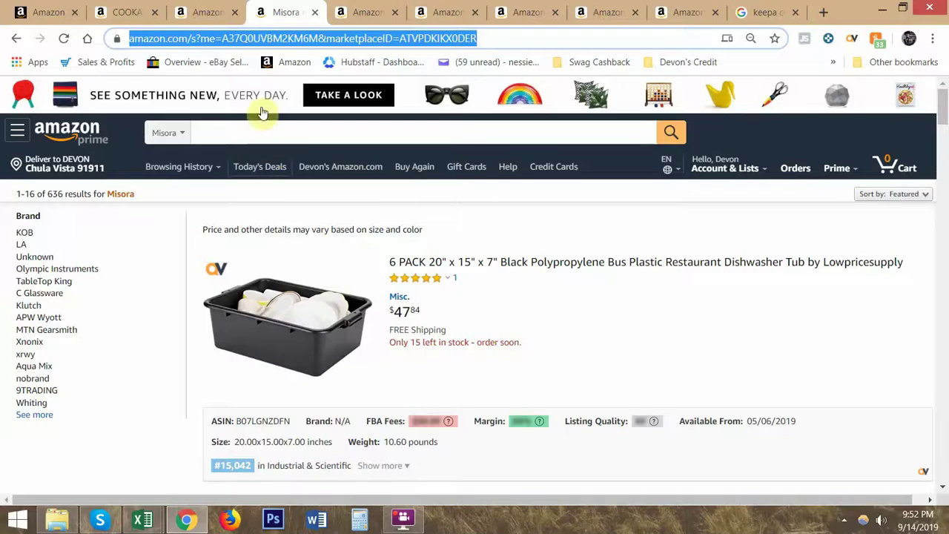
double_click(51, 194)
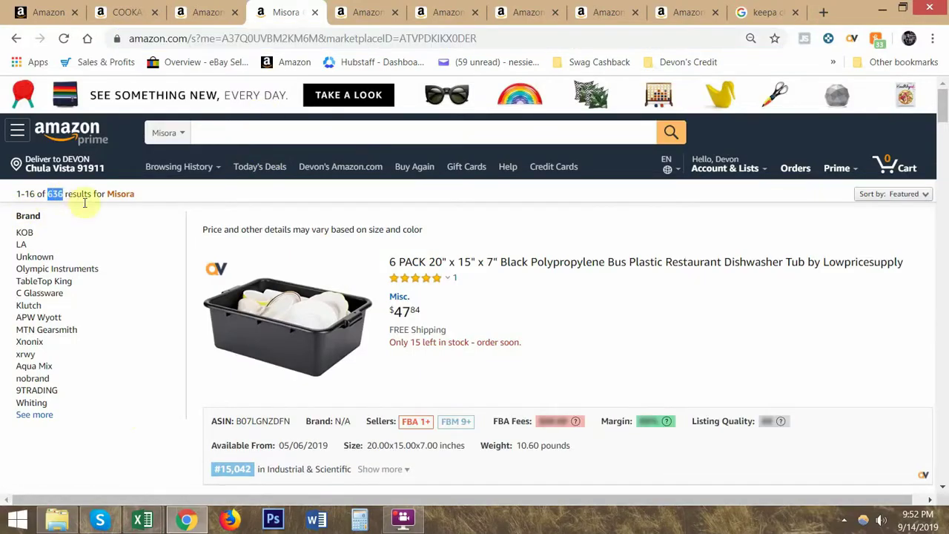
key("alt+Tab")
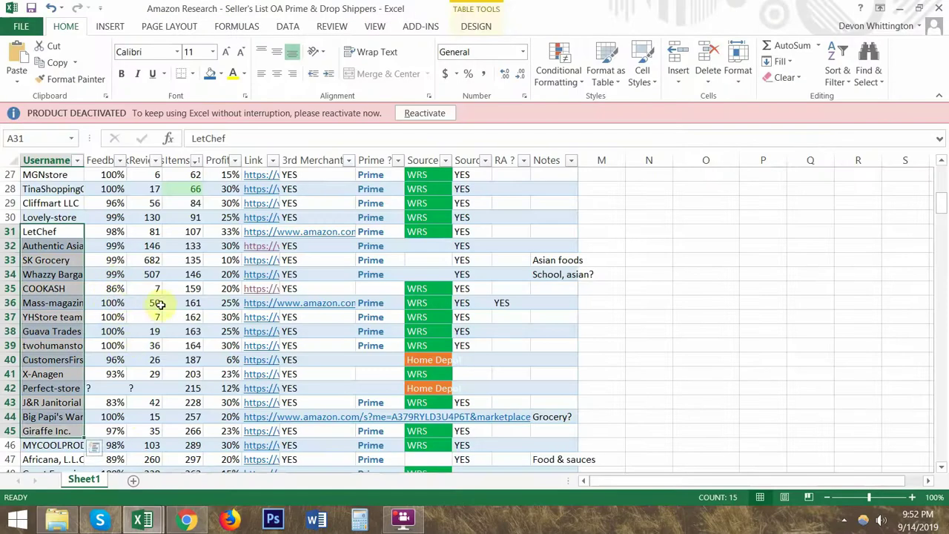
key("alt+Tab")
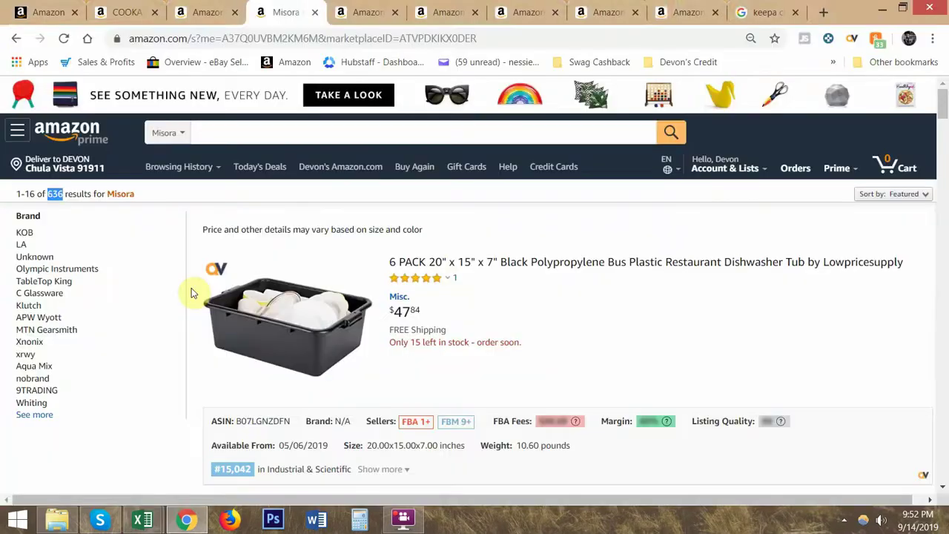
- Close the Misora, Lowpricesupply, LoveNessi, The Hype House, COOKASH and Nykets tabs to get back to the dispenser's offers
left_click(317, 15)
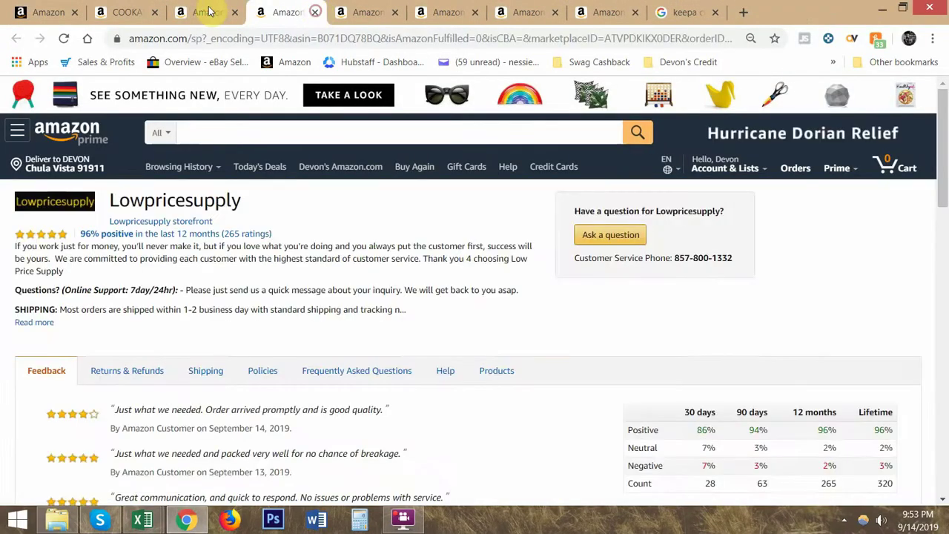
left_click(317, 14)
left_click(276, 6)
key("ctrl+w")
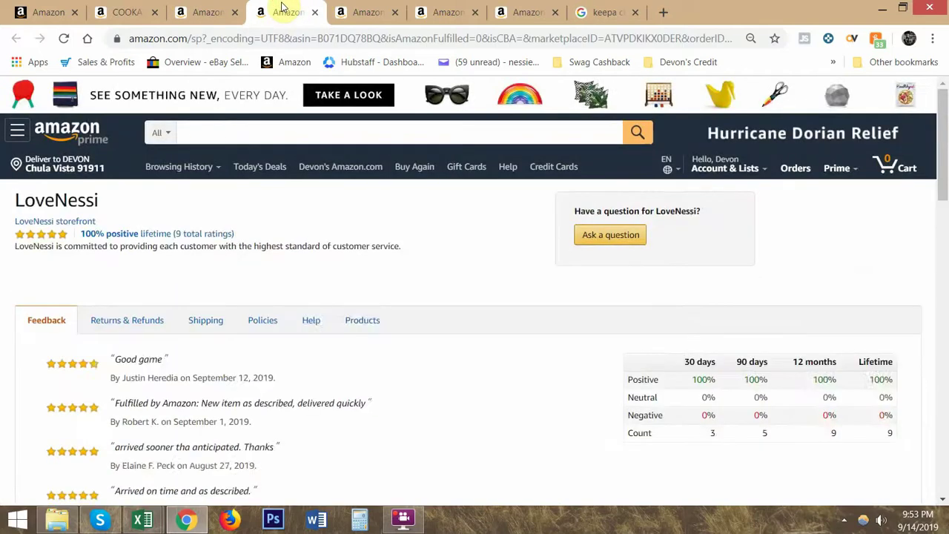
key("ctrl+w")
key("ctrl+w")
key("ctrl+w")
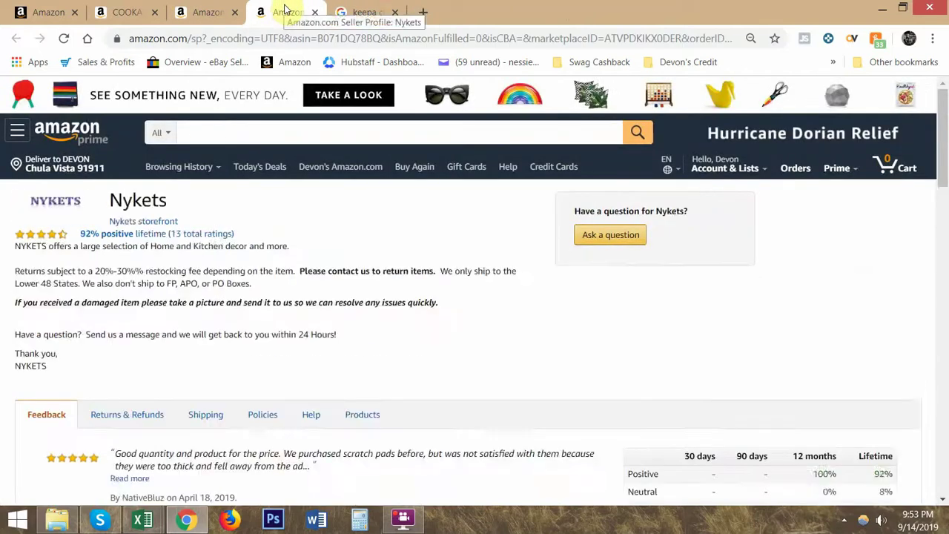
key("ctrl+w")
- Check Misora's offer price, then open the 5 Gallon Glass Beverage Dispenser's product page in a new tab and switch to it
scroll(212, 218, "up", 2)
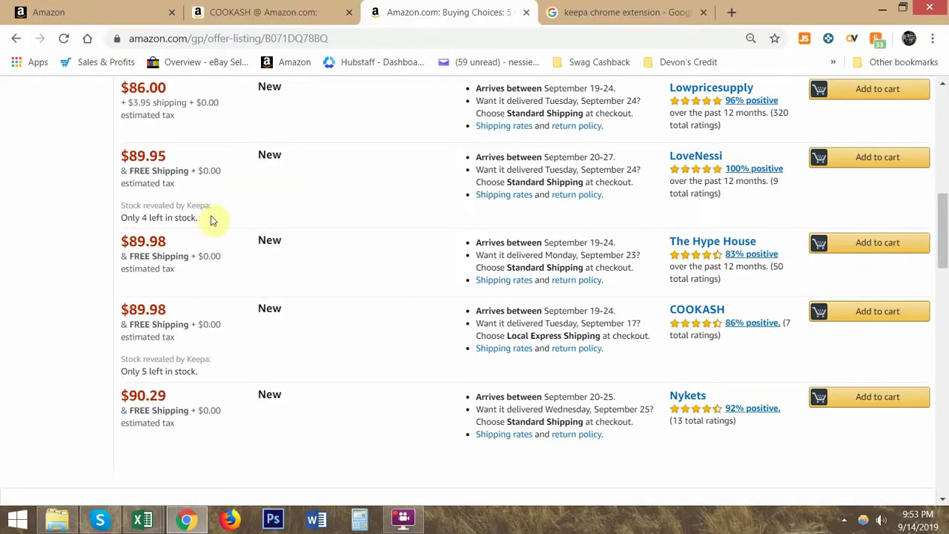
double_click(129, 151)
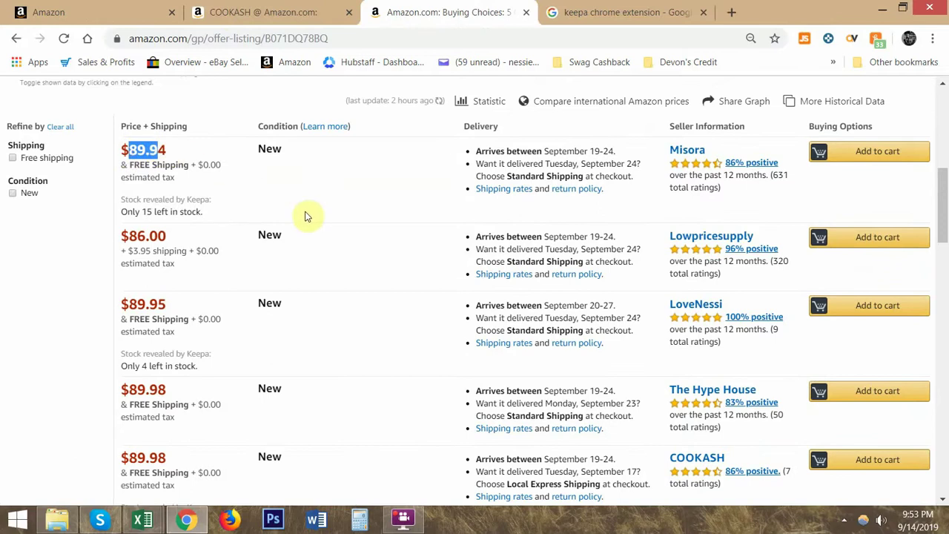
scroll(312, 222, "up", 5)
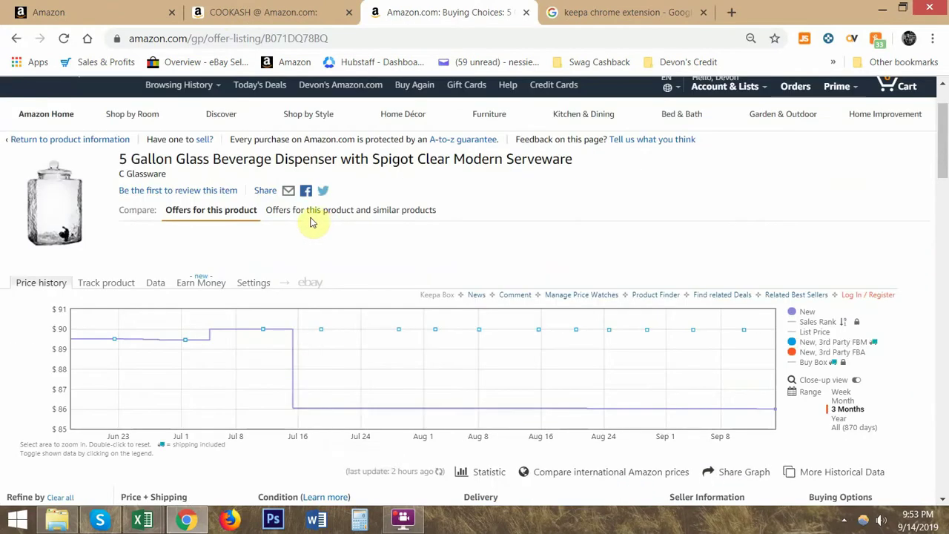
middle_click(66, 196)
left_click(547, 5)
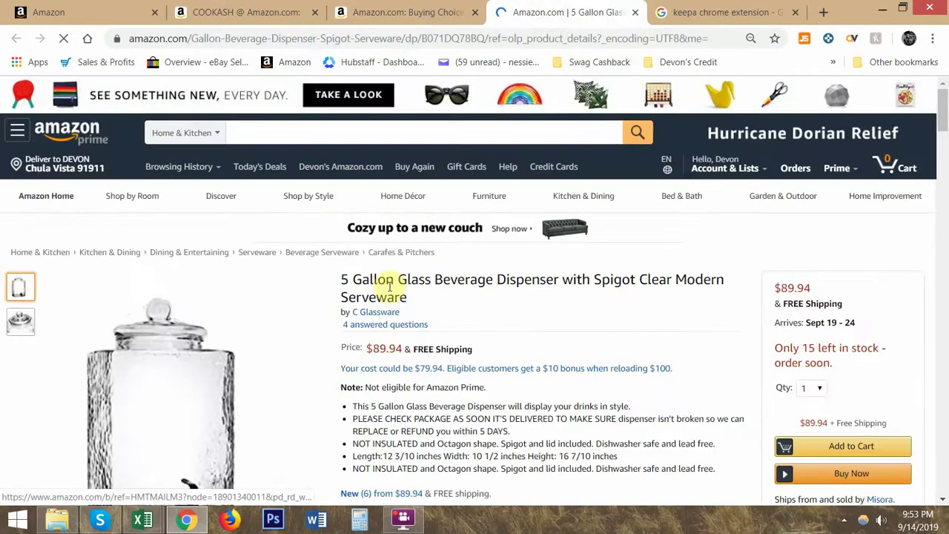
- Look over the dispenser's product page, including its price history, other sellers, similar-item comparison and product description
scroll(389, 284, "down", 2)
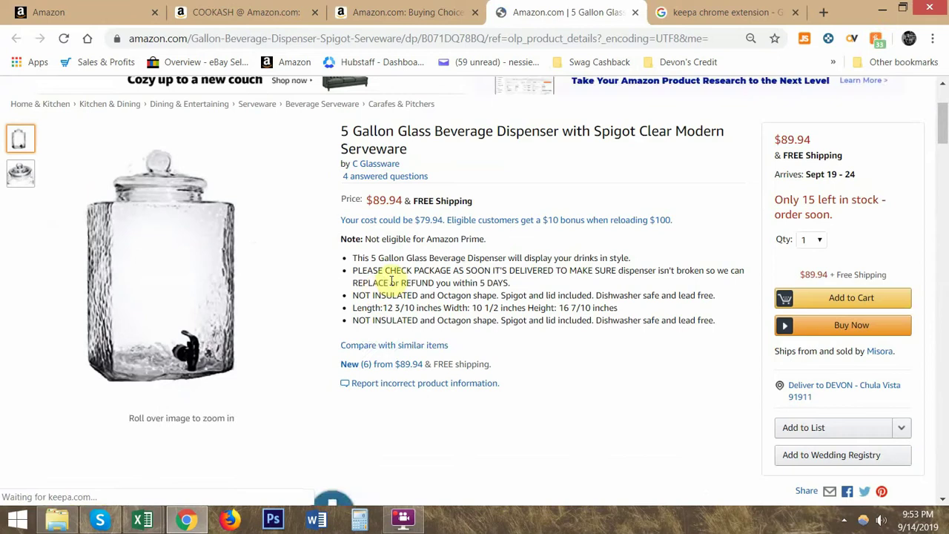
scroll(406, 281, "down", 3)
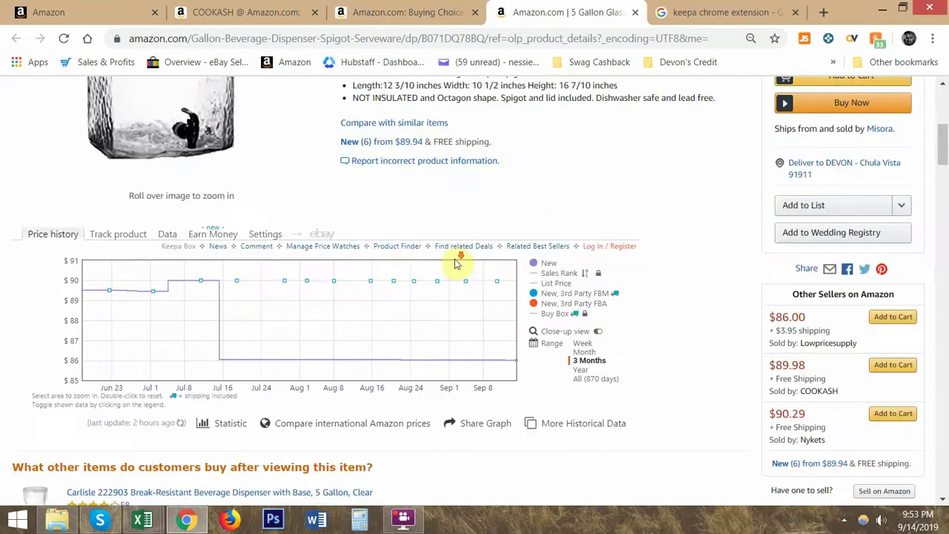
scroll(458, 267, "down", 12)
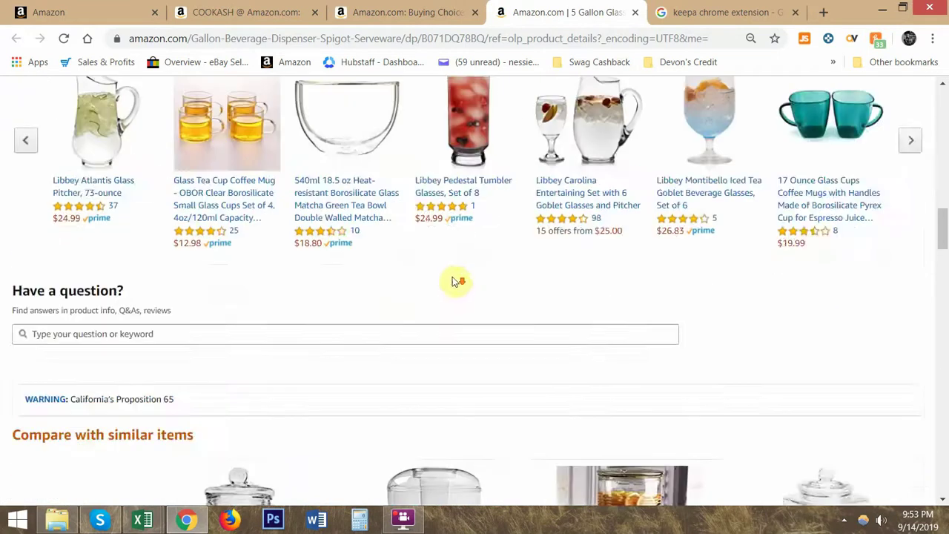
scroll(445, 277, "down", 9)
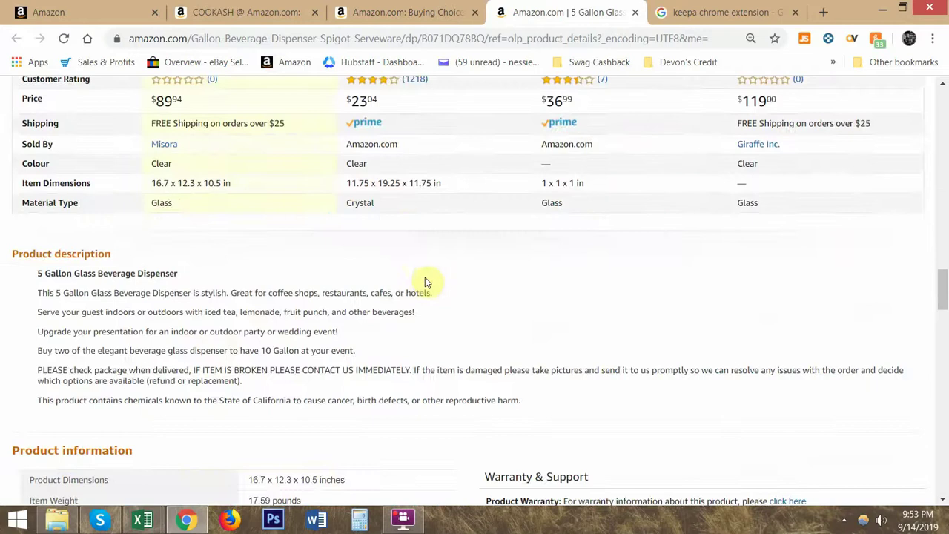
scroll(424, 281, "up", 20)
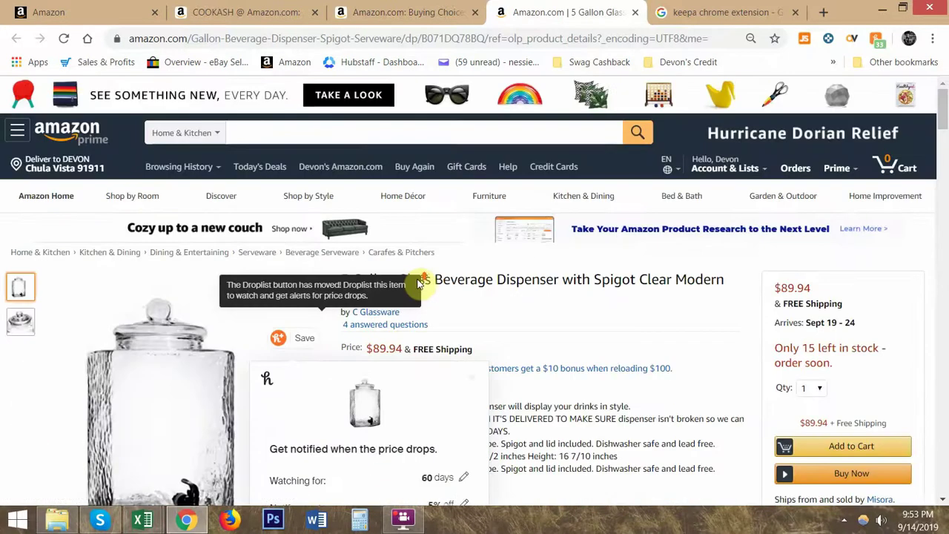
scroll(556, 230, "up", 1)
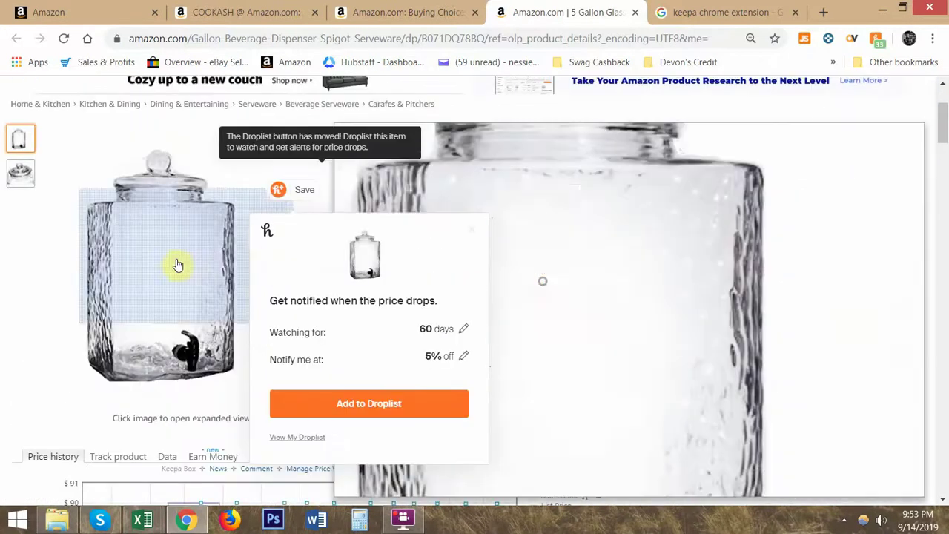
- Dismiss the price-drop popup, enlarge the dispenser's main image and run a Google image search on it
left_click(468, 236)
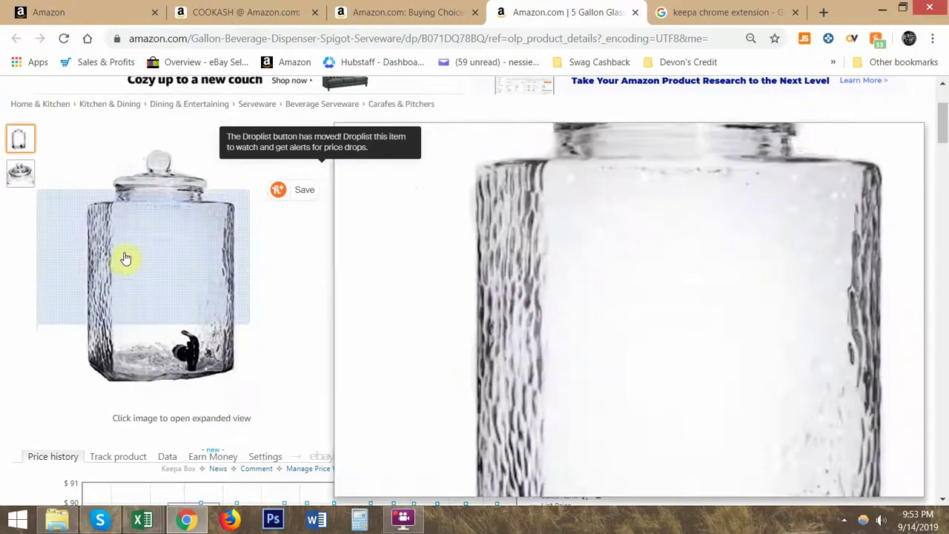
left_click(201, 257)
right_click(370, 249)
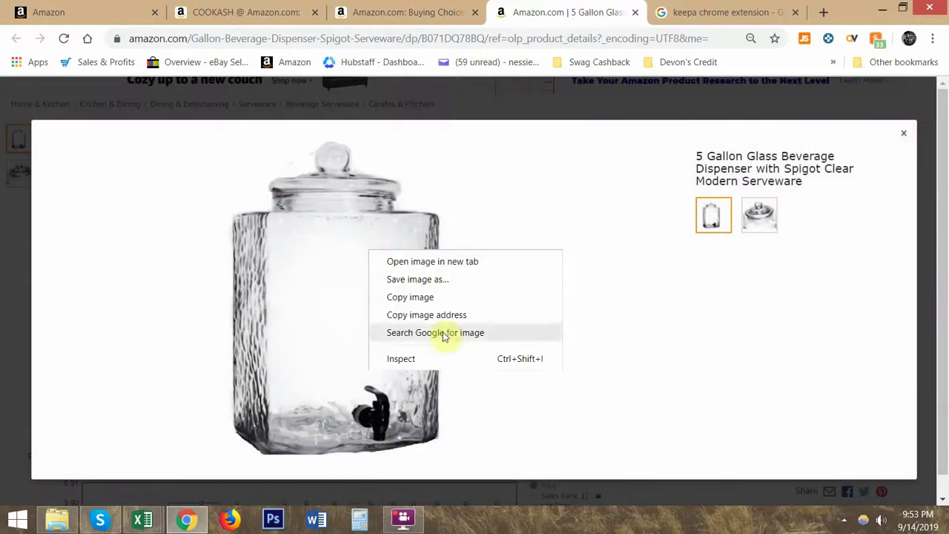
left_click(445, 335)
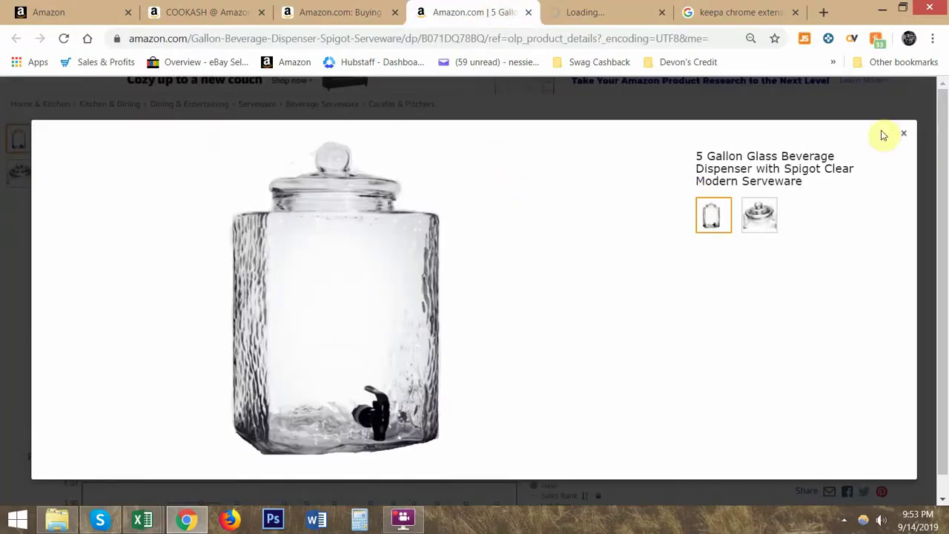
- Close the enlarged image, search Google for the full product title and return to the dispenser's product page
left_click(901, 133)
triple_click(505, 137)
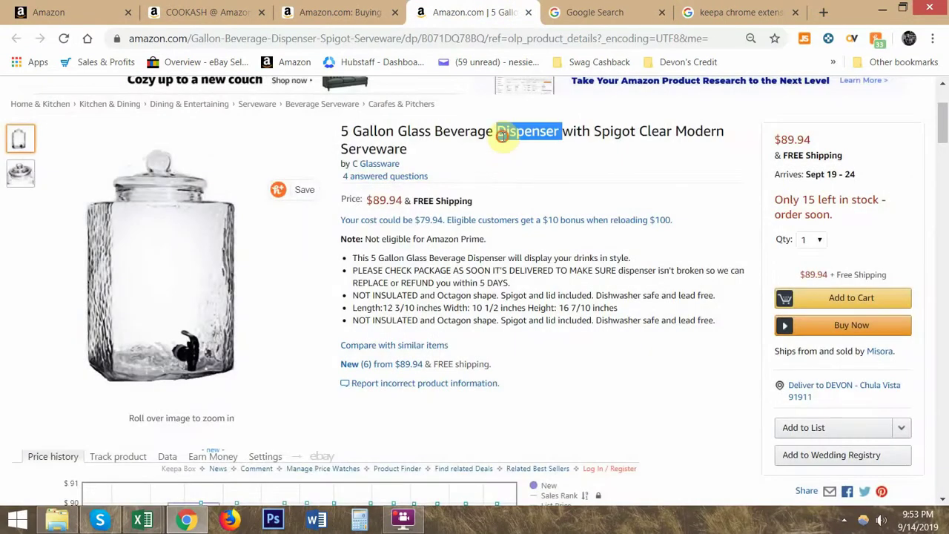
right_click(503, 132)
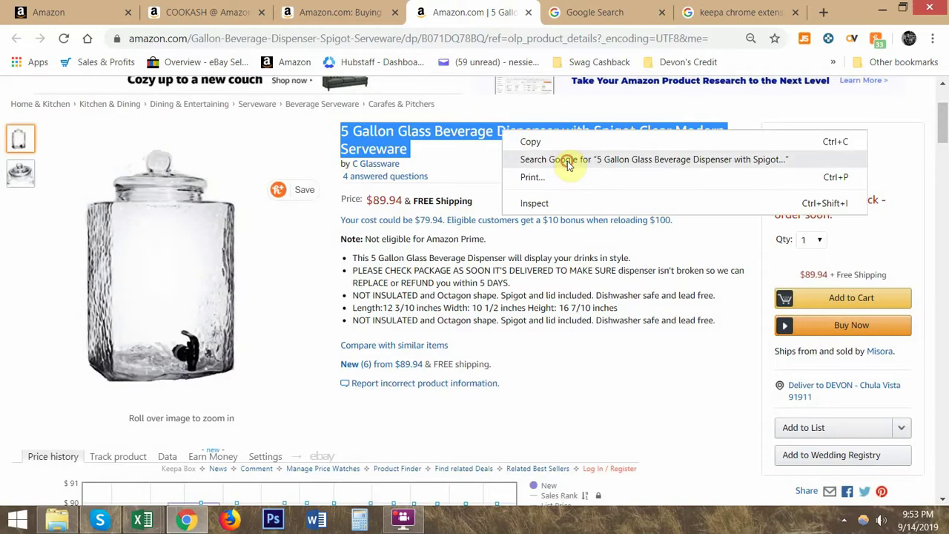
left_click(568, 160)
left_click(436, 16)
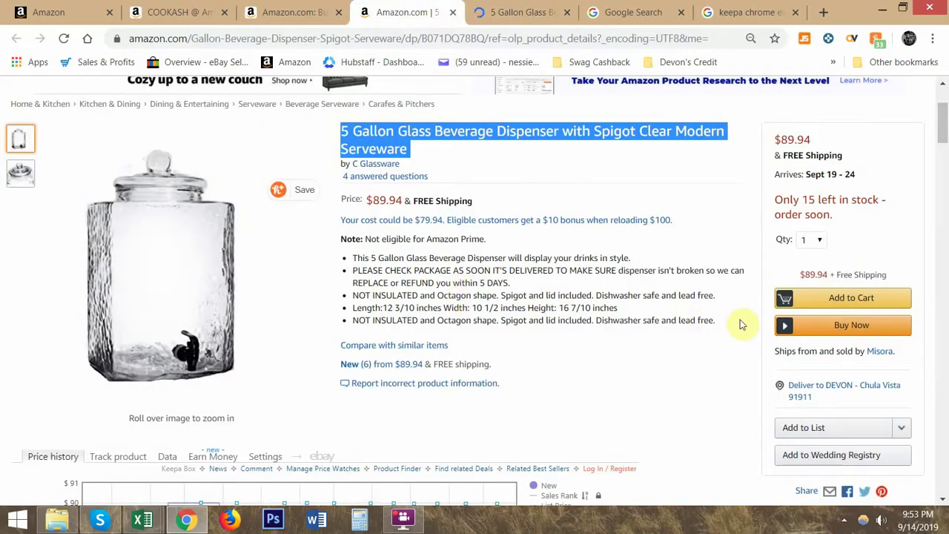
- Search Google for the dispenser's bullet-point description and return to its product page
left_click_drag(740, 324, 339, 257)
right_click(381, 262)
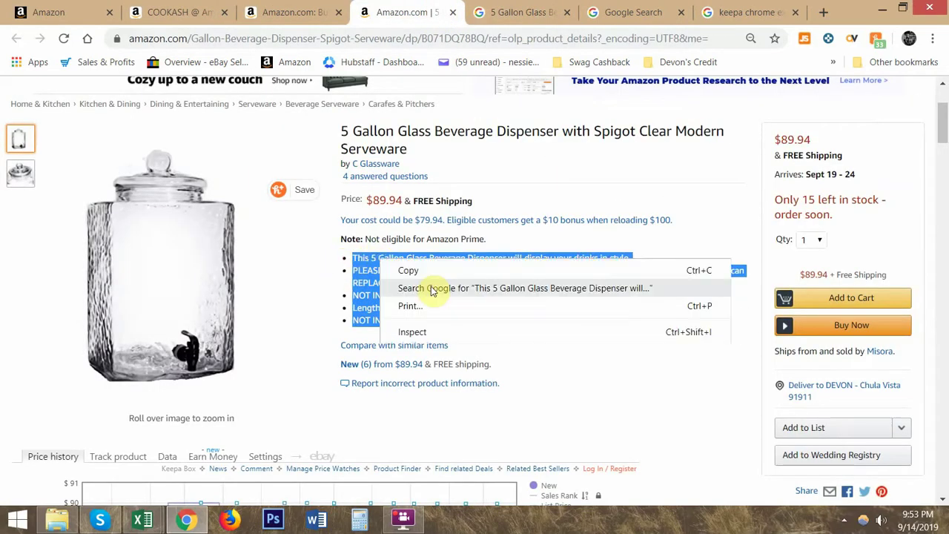
left_click(432, 291)
left_click(367, 12)
- Look for a model number in the comparison table, product description and product information, searching the page for "model"
scroll(386, 311, "down", 15)
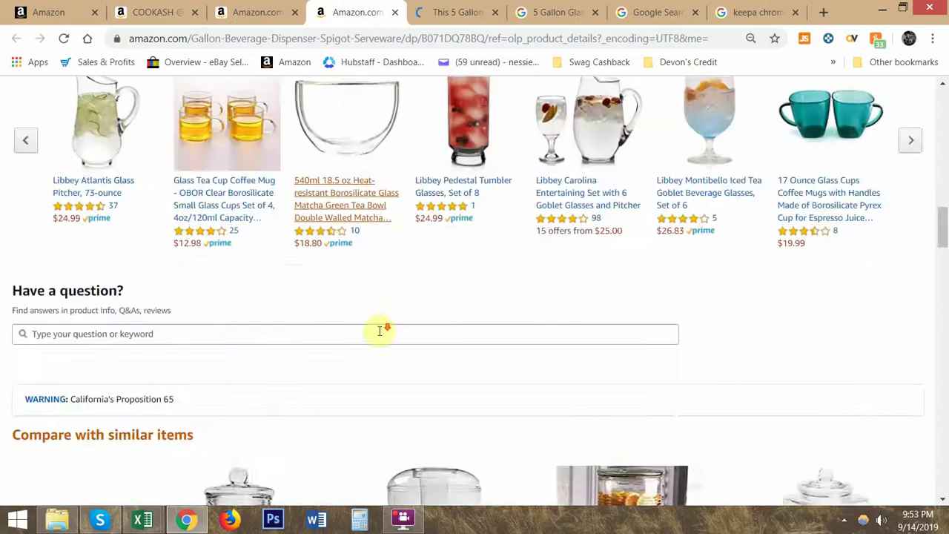
scroll(380, 330, "down", 13)
scroll(361, 322, "up", 7)
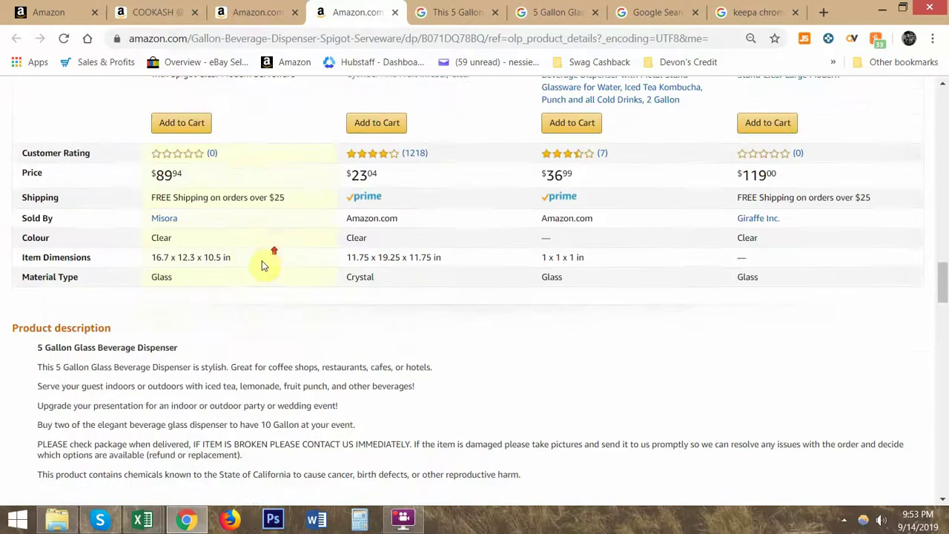
scroll(254, 274, "down", 4)
scroll(254, 248, "up", 3)
scroll(215, 319, "down", 2)
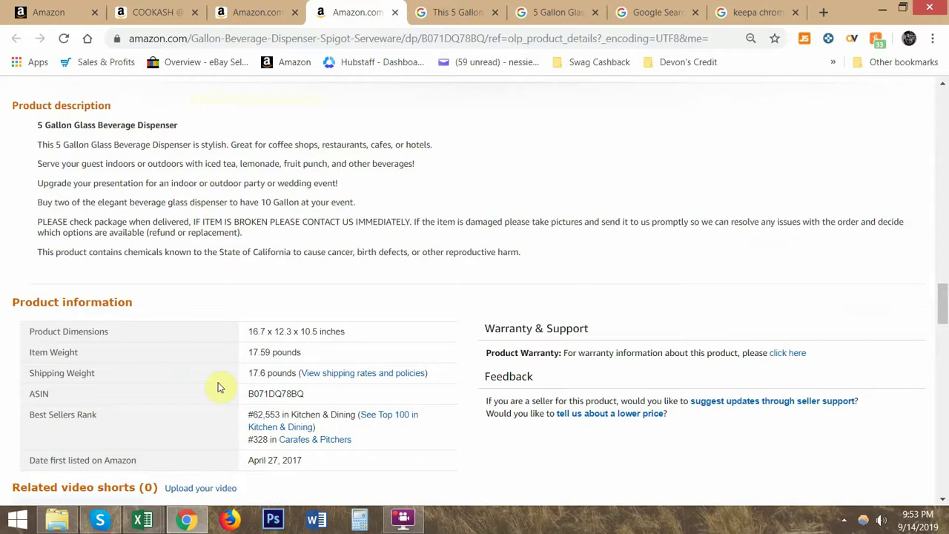
key("ctrl+f")
type("model")
scroll(219, 387, "up", 5)
key("Escape")
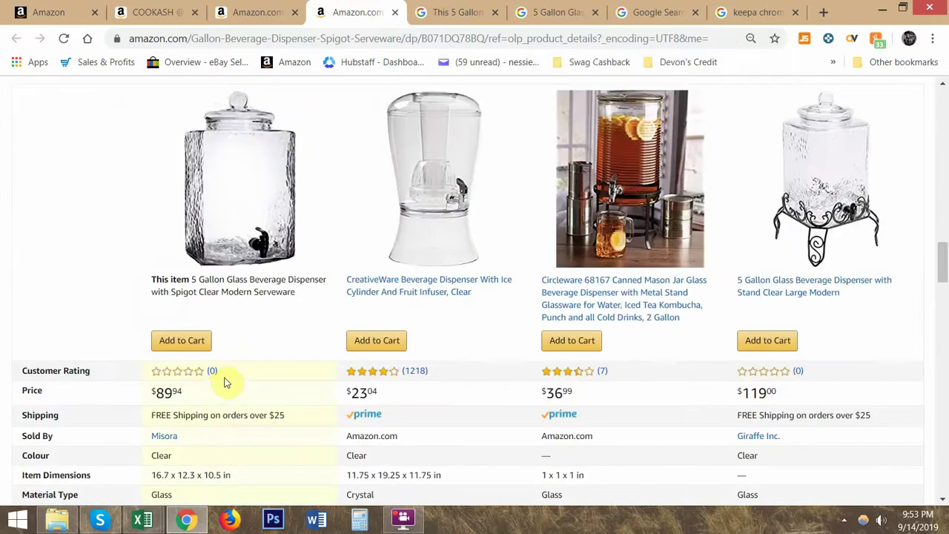
scroll(267, 368, "up", 15)
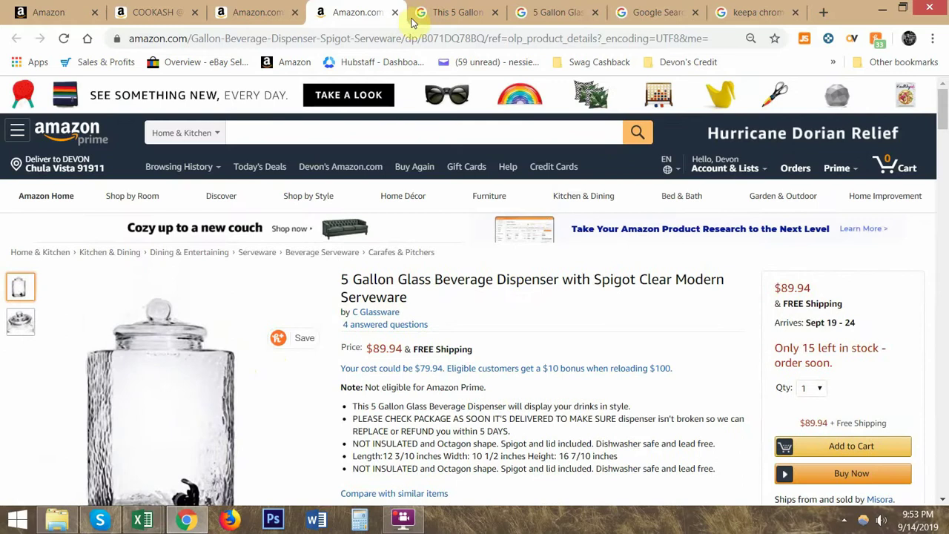
- Go through the Google results for the description, open WebstaurantStore's Acopa 5 Gallon Hammered Glass Beverage Dispenser and show its empty-dispenser photo
left_click(461, 9)
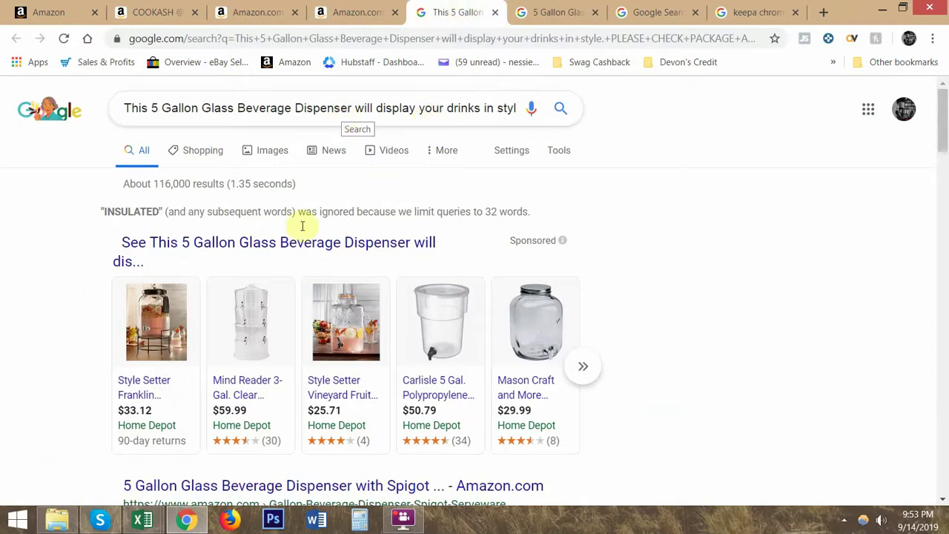
scroll(303, 226, "down", 7)
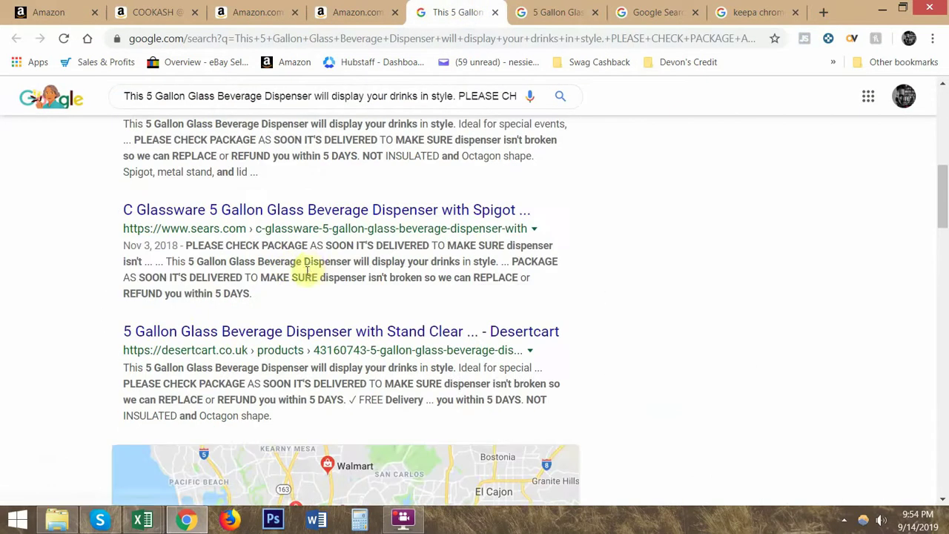
scroll(310, 266, "down", 10)
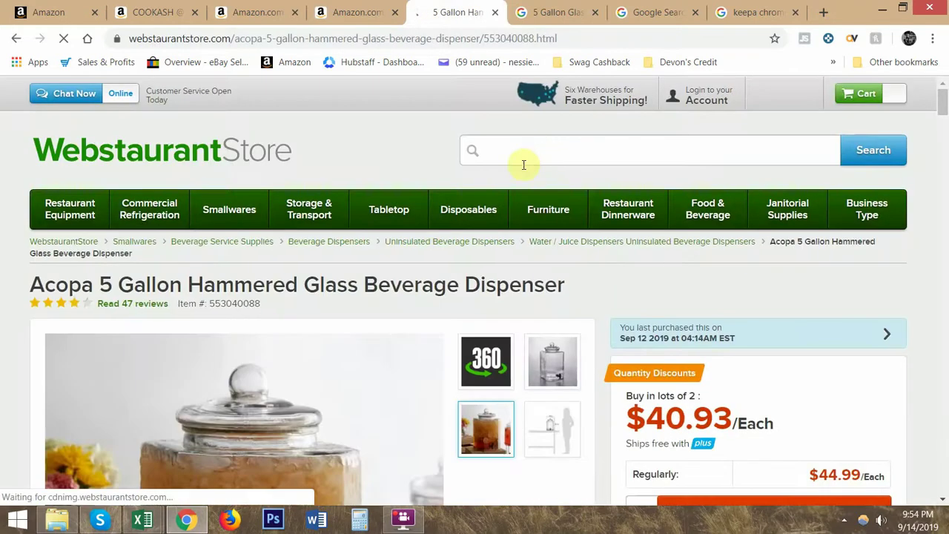
scroll(526, 163, "down", 3)
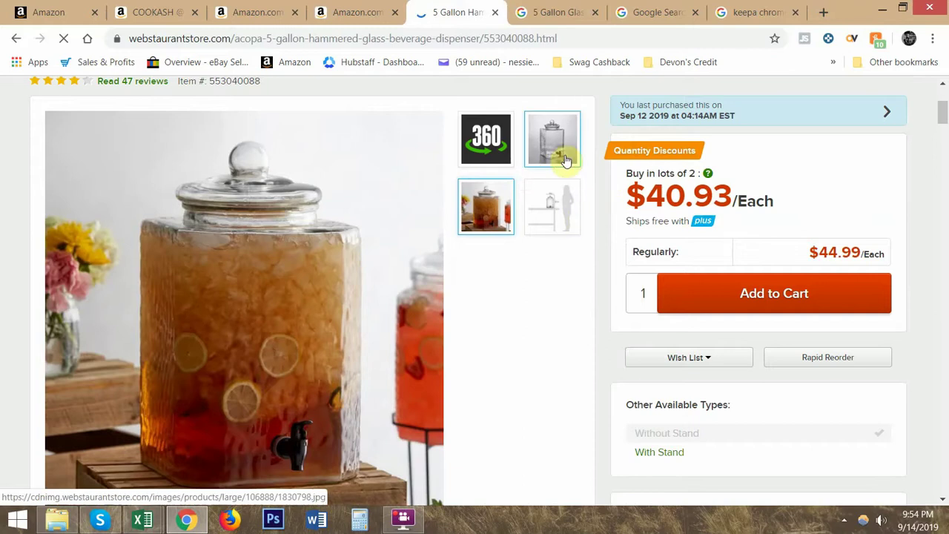
left_click(566, 161)
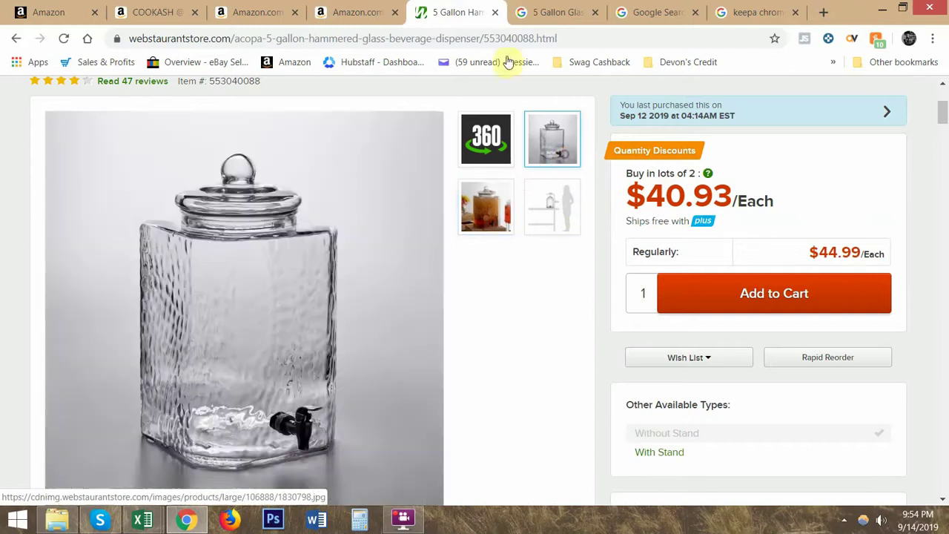
- Compare the WebstaurantStore dispenser's photo and price with the Amazon listing, ending on the WebstaurantStore page
left_click(360, 10)
scroll(453, 110, "down", 1)
left_click(449, 9)
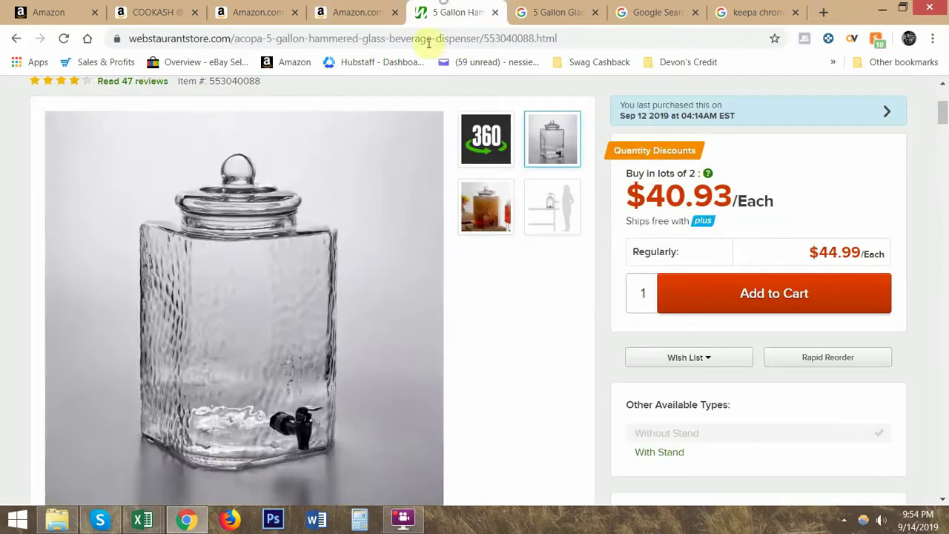
left_click(374, 9)
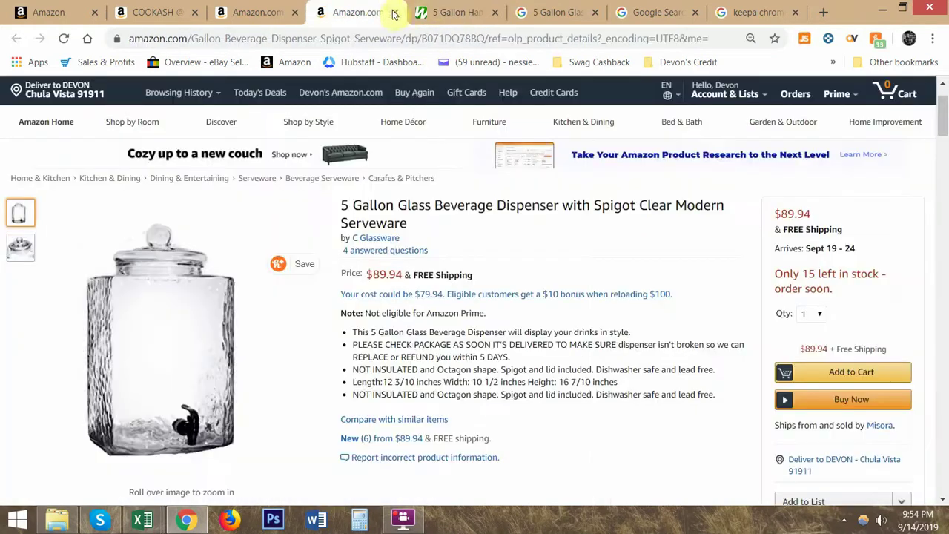
left_click(432, 6)
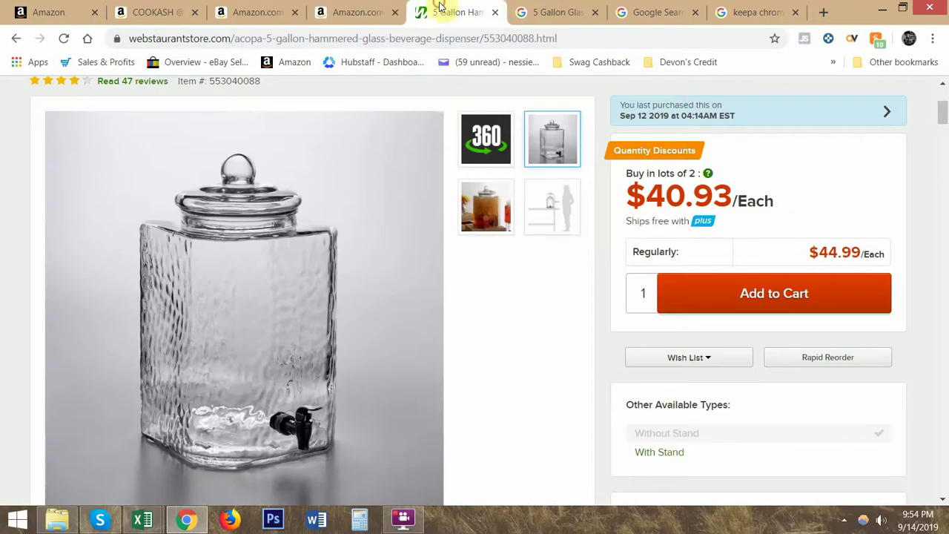
left_click(362, 6)
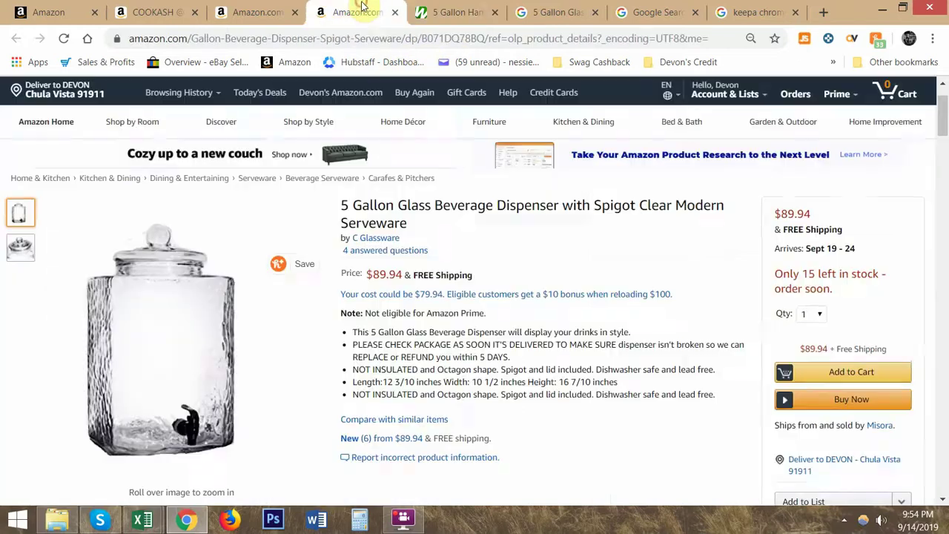
left_click(446, 9)
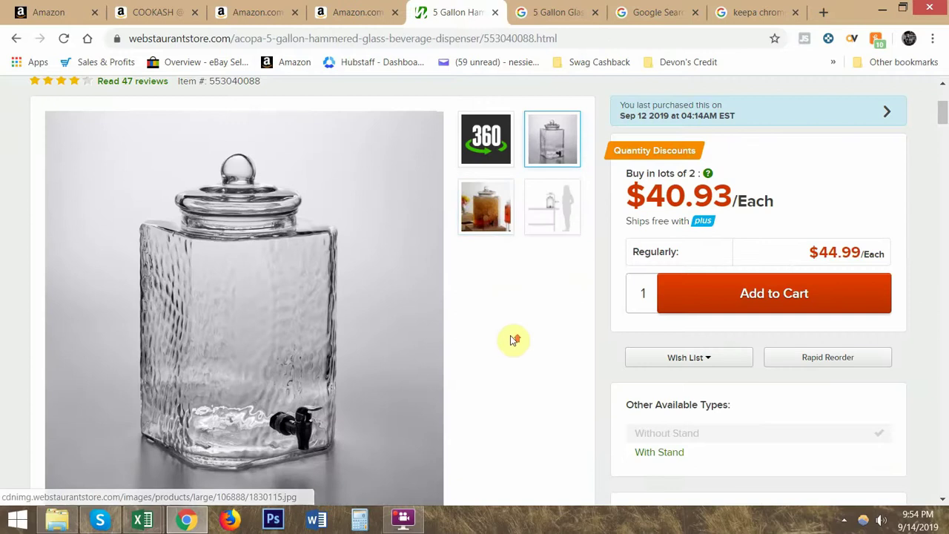
- Review the Google results for the full product title and open Target's Beverage Dispensers & Tubs result
scroll(520, 311, "up", 1)
left_click(568, 11)
scroll(519, 185, "down", 2)
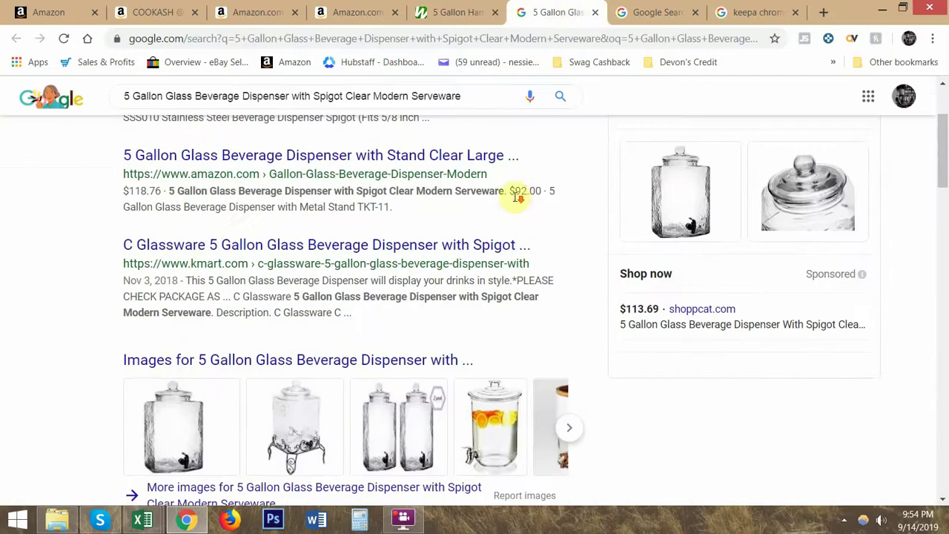
scroll(525, 233, "down", 10)
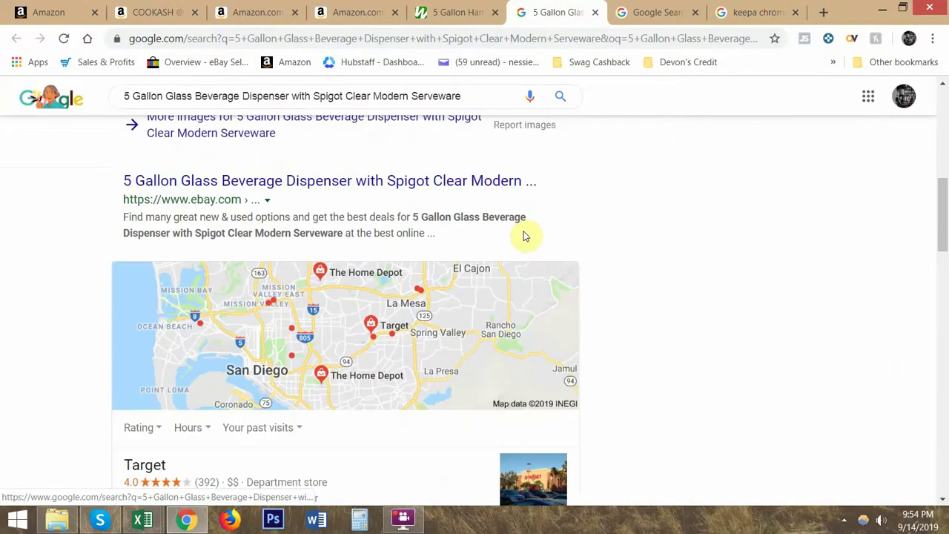
scroll(525, 236, "down", 8)
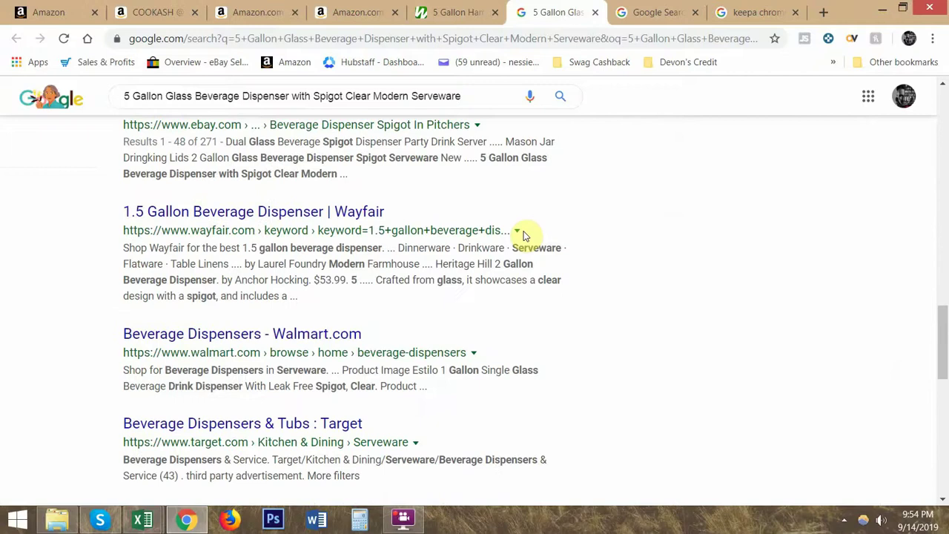
scroll(525, 236, "down", 2)
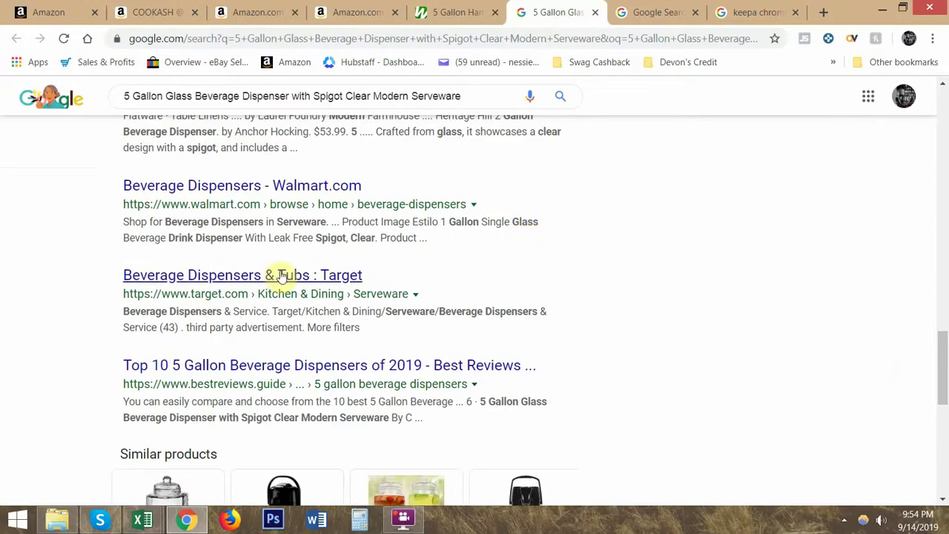
scroll(349, 279, "down", 5)
scroll(353, 275, "up", 9)
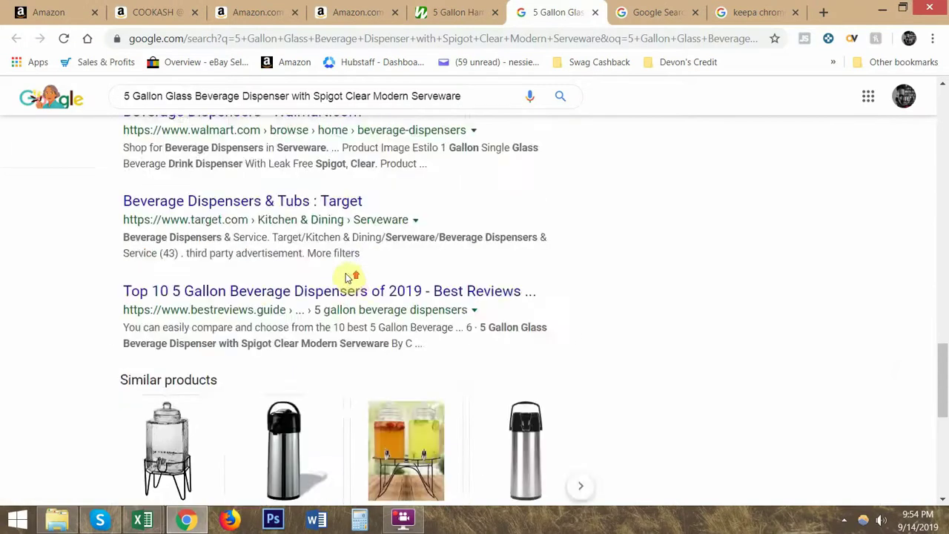
scroll(245, 281, "down", 3)
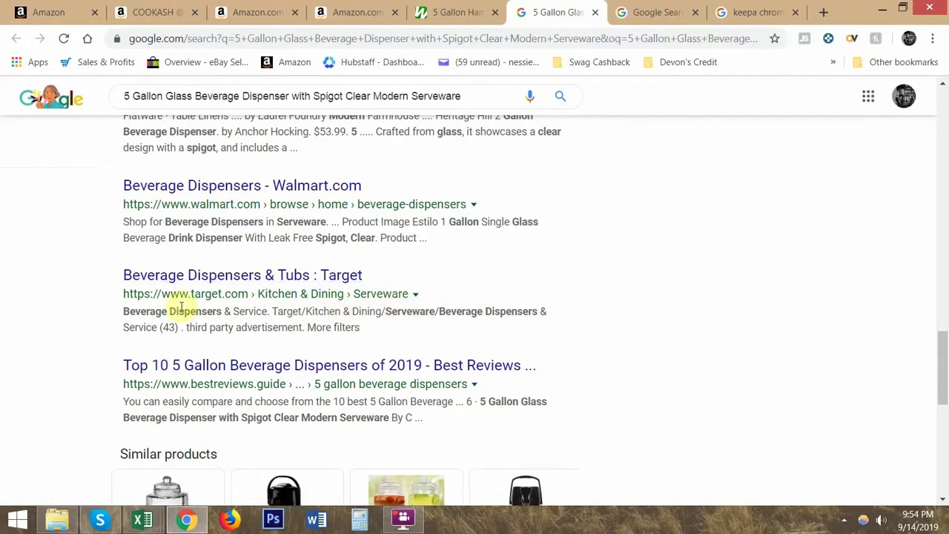
left_click(281, 276)
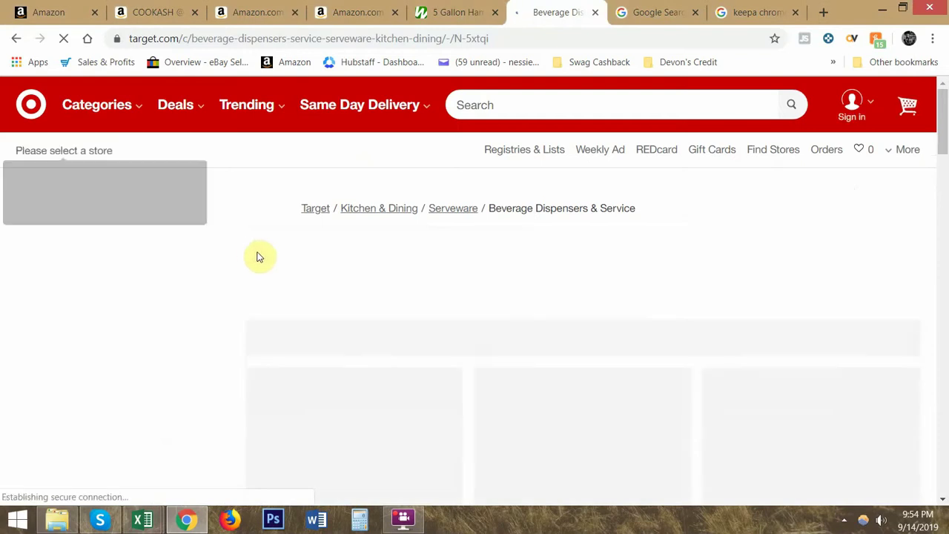
- Look through Target's beverage dispensers for a matching product and close the Target page
scroll(260, 256, "down", 1)
scroll(259, 256, "down", 2)
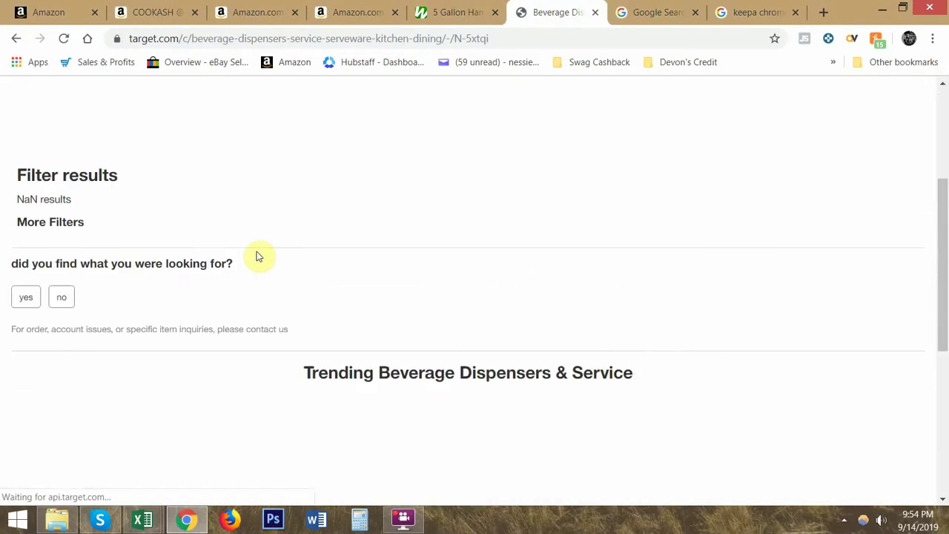
scroll(259, 257, "down", 5)
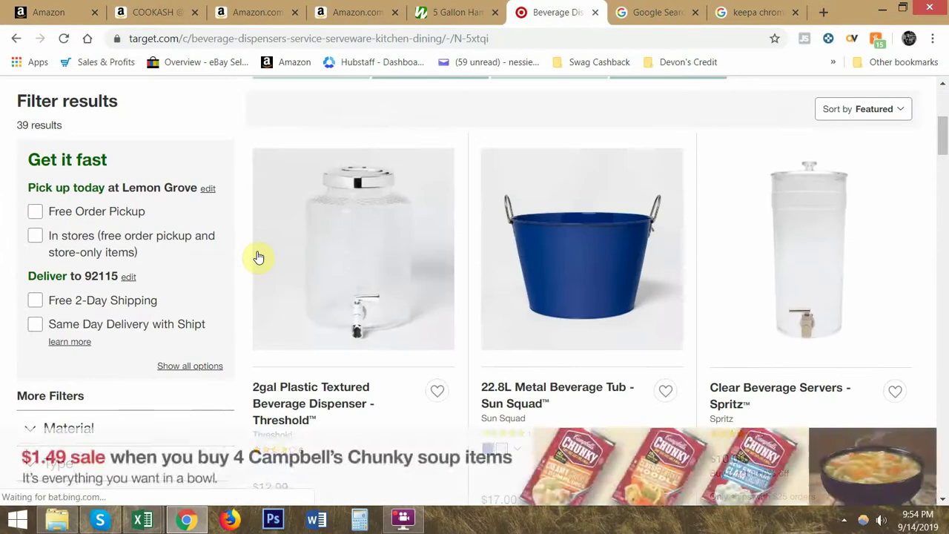
scroll(258, 258, "down", 7)
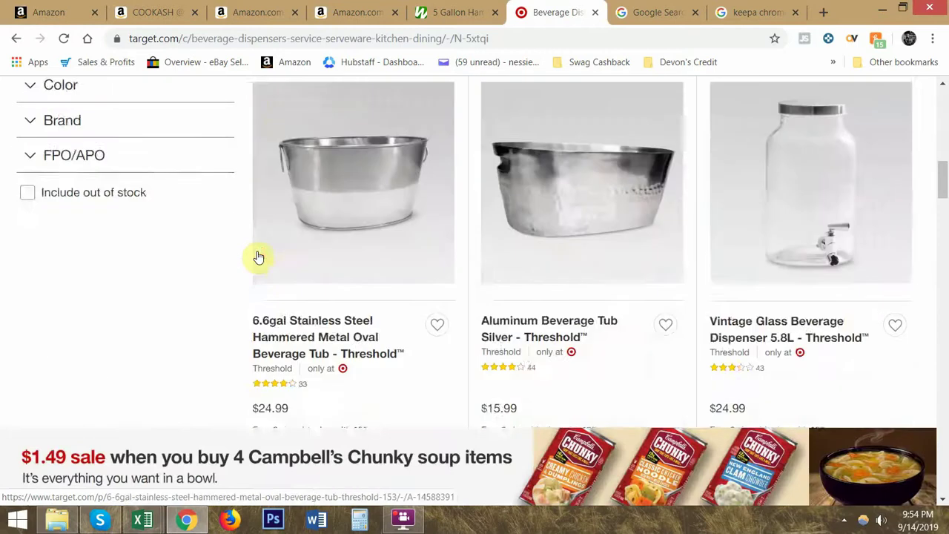
scroll(259, 258, "down", 15)
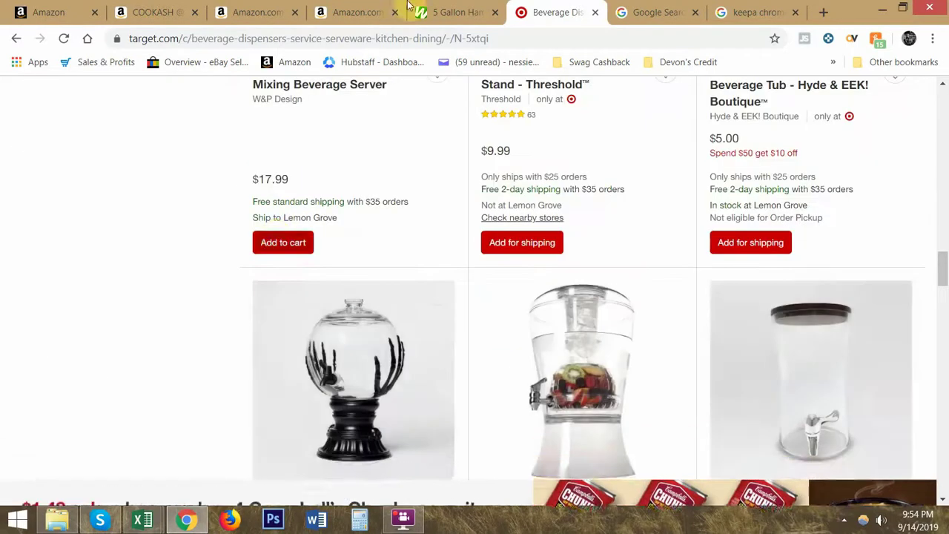
key("ctrl+w")
left_click(528, 11)
- Examine the Google image search results for the dispenser, covering the visually similar images and the pages that include matching images
left_click(610, 11)
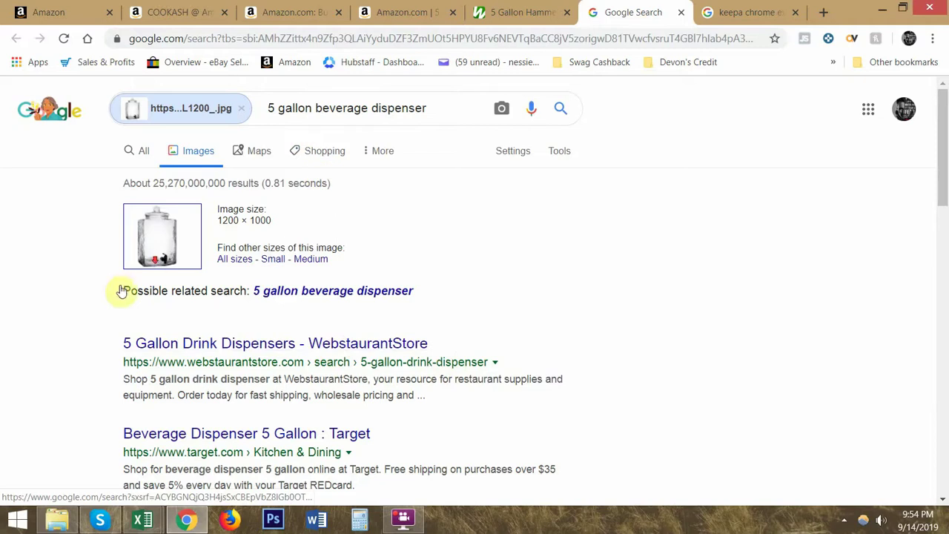
scroll(123, 297, "down", 10)
left_click_drag(165, 284, 334, 285)
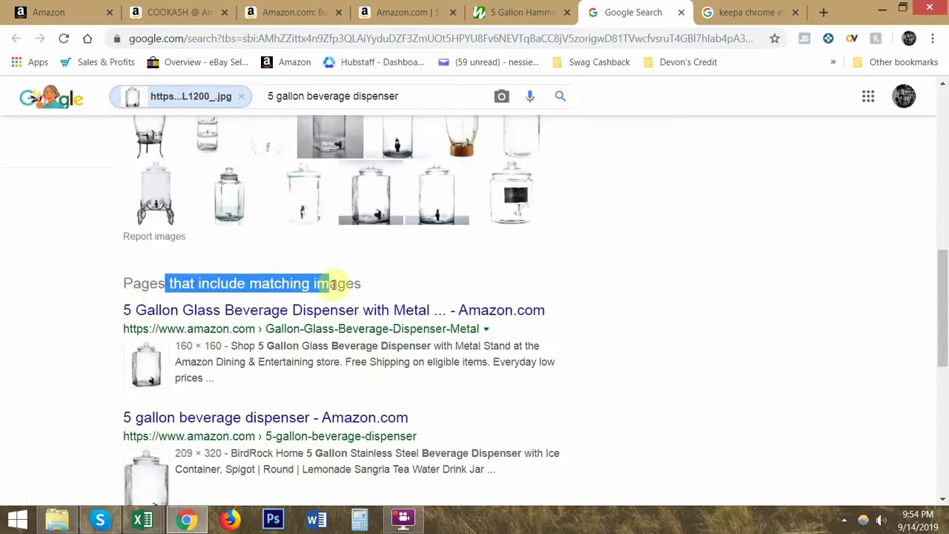
scroll(222, 306, "up", 3)
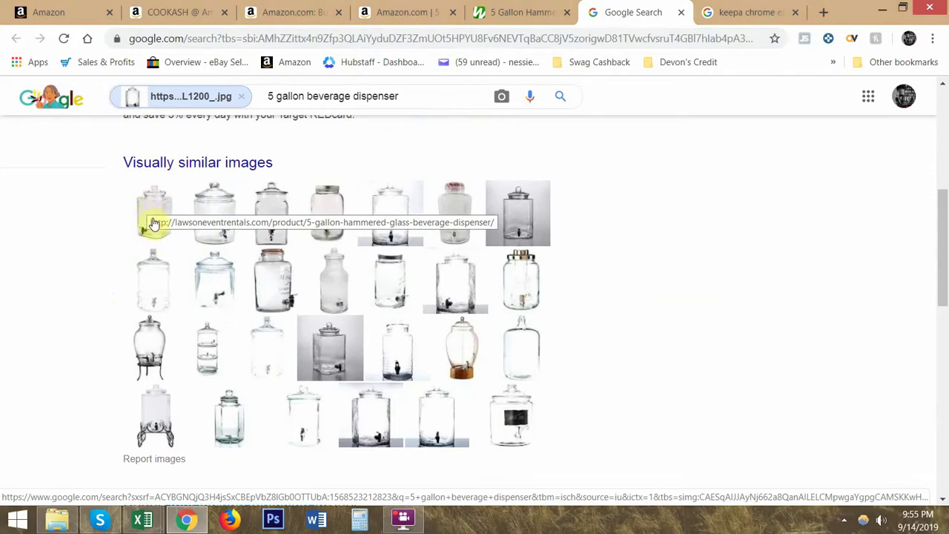
double_click(395, 38)
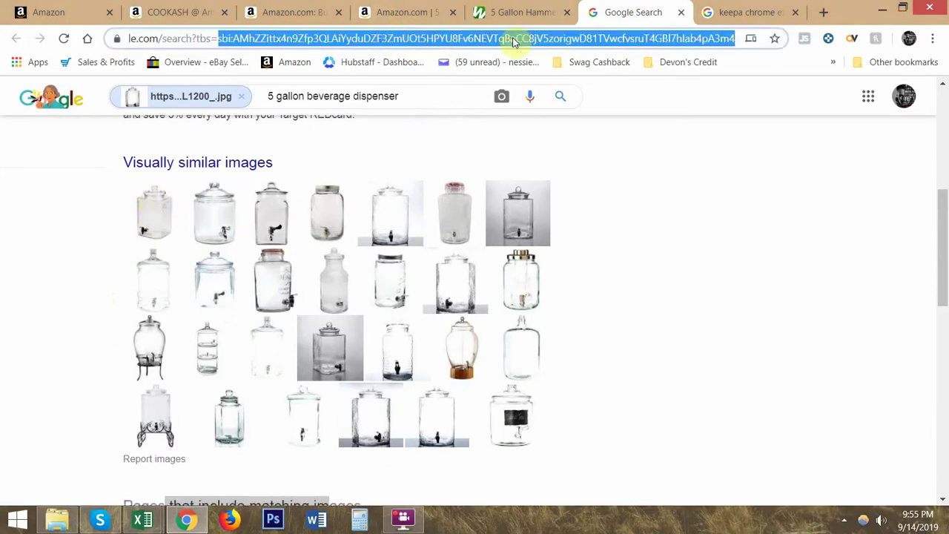
left_click(67, 270)
scroll(81, 276, "down", 3)
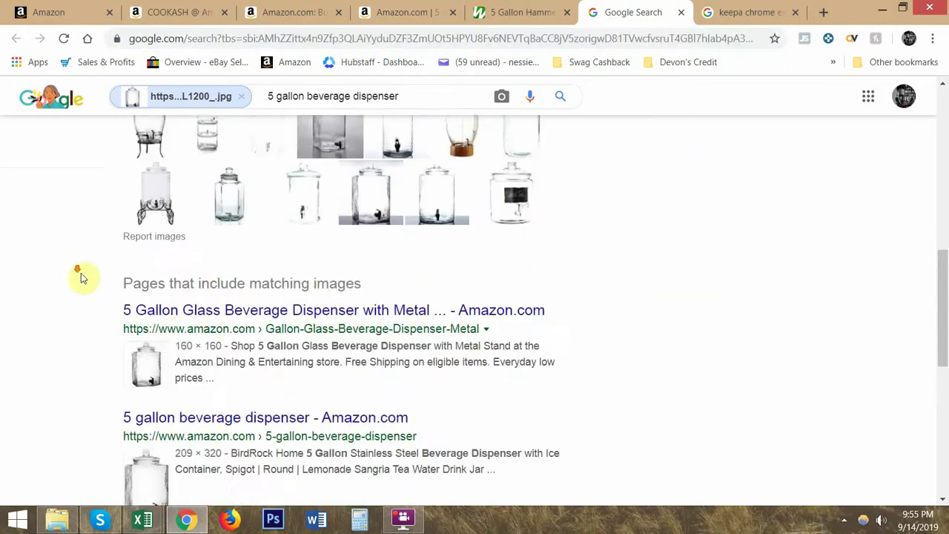
scroll(105, 269, "down", 2)
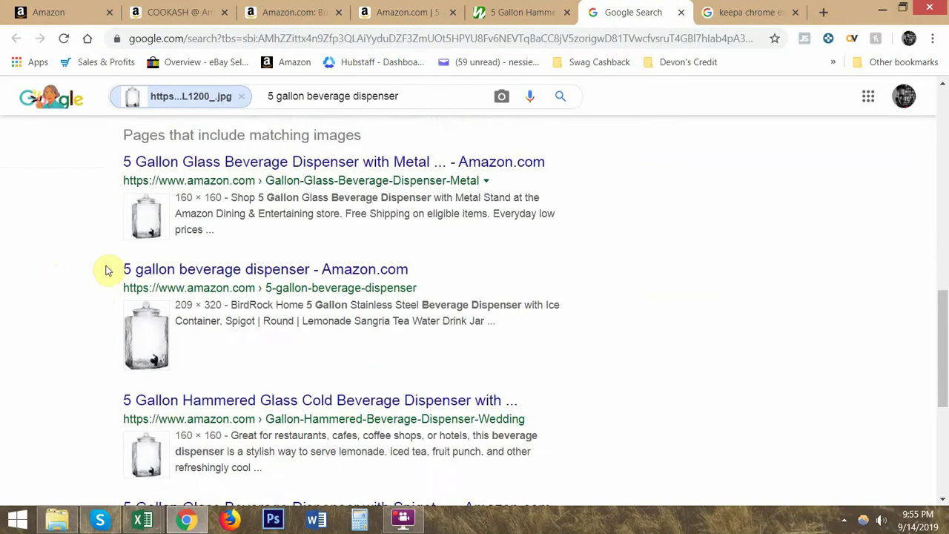
scroll(106, 269, "down", 1)
scroll(110, 298, "down", 3)
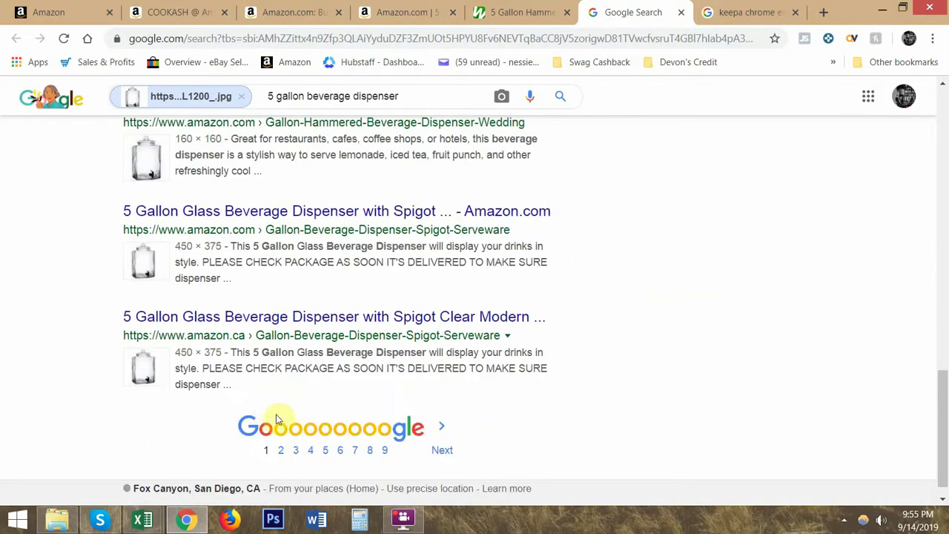
- Check pages 2 and 3 of the image search results for other sites selling the dispenser
left_click(156, 345)
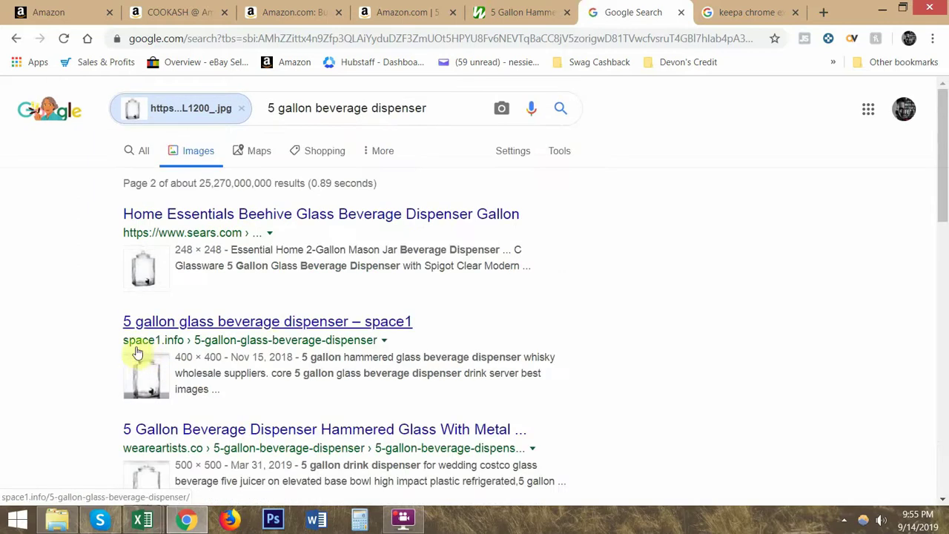
scroll(91, 299, "down", 2)
scroll(91, 300, "down", 2)
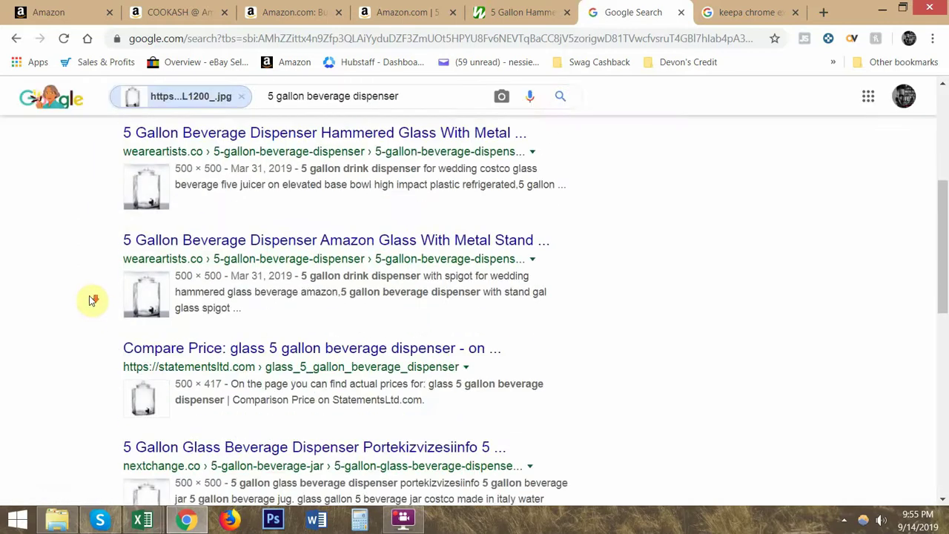
scroll(93, 299, "down", 5)
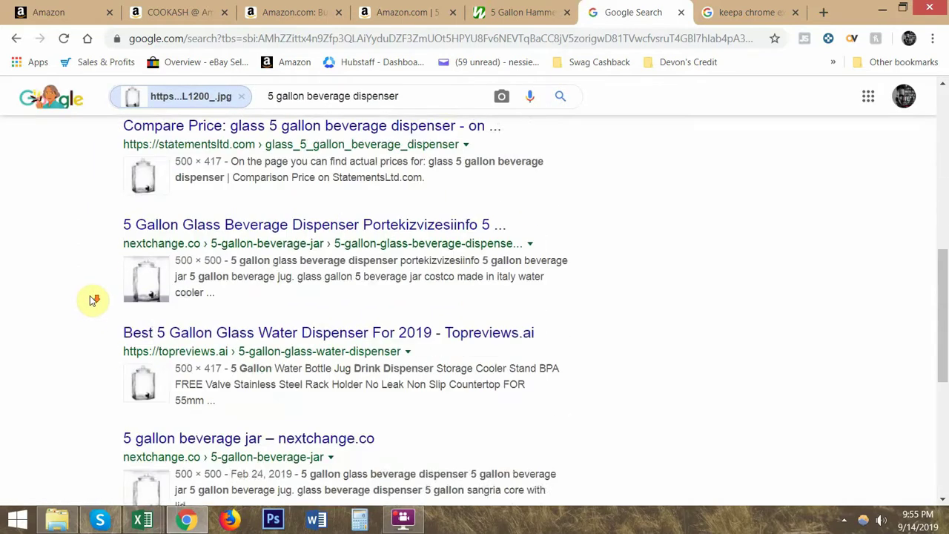
scroll(93, 299, "down", 1)
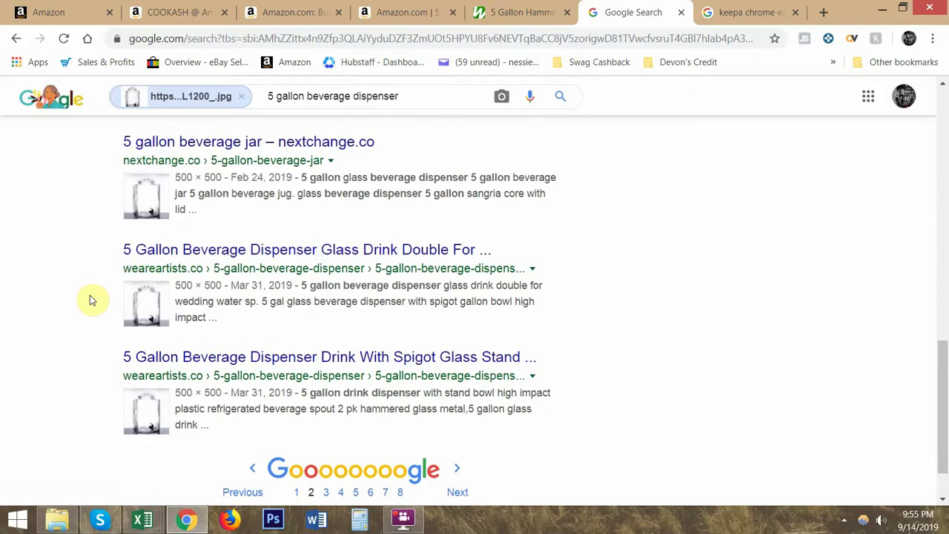
left_click(319, 470)
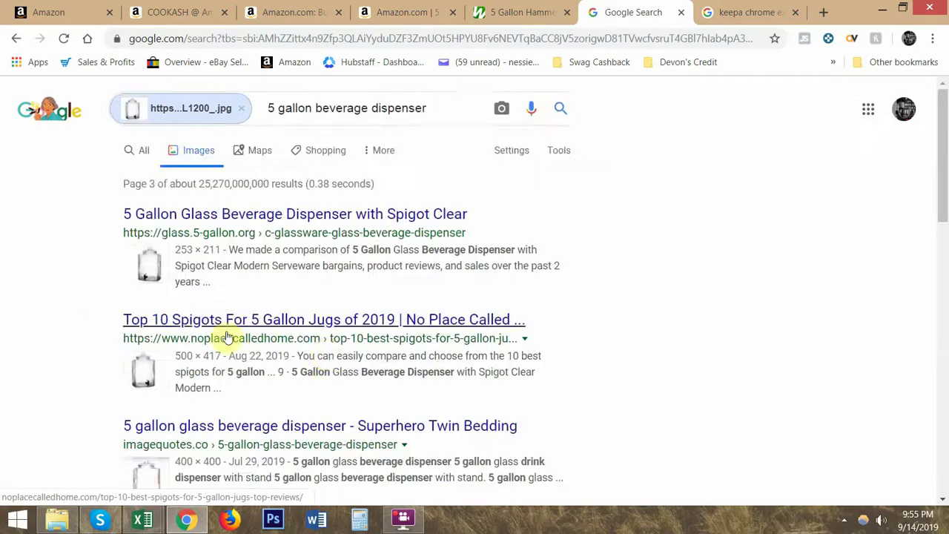
scroll(70, 322, "down", 3)
- Close the image search results and return to the dispenser's Amazon product page
key("ctrl+w")
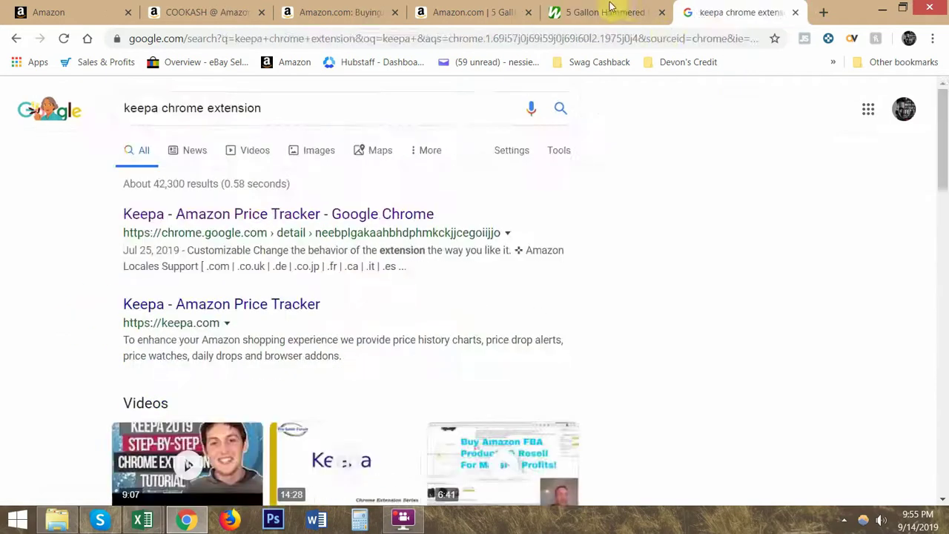
left_click(615, 10)
left_click(493, 11)
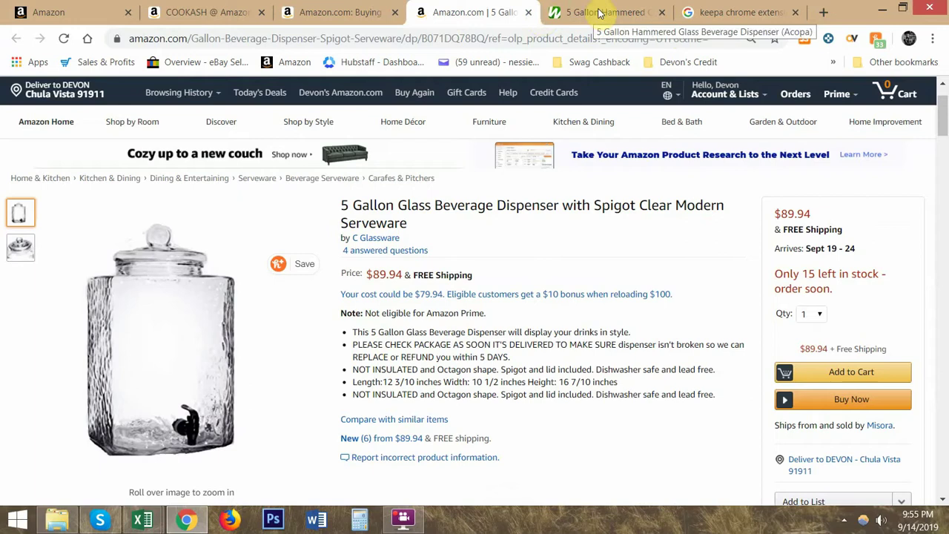
- Search WebstaurantStore for "Acopa 5 Gallon Hammered Glass Beverage Dispenser" using the copied product title, and open the matching listing in a separate tab
left_click(600, 13)
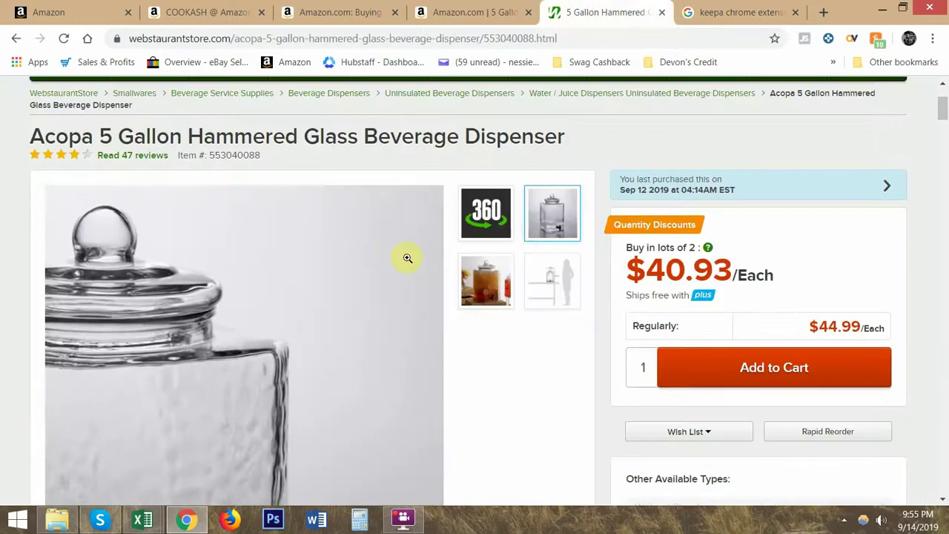
scroll(506, 376, "down", 1)
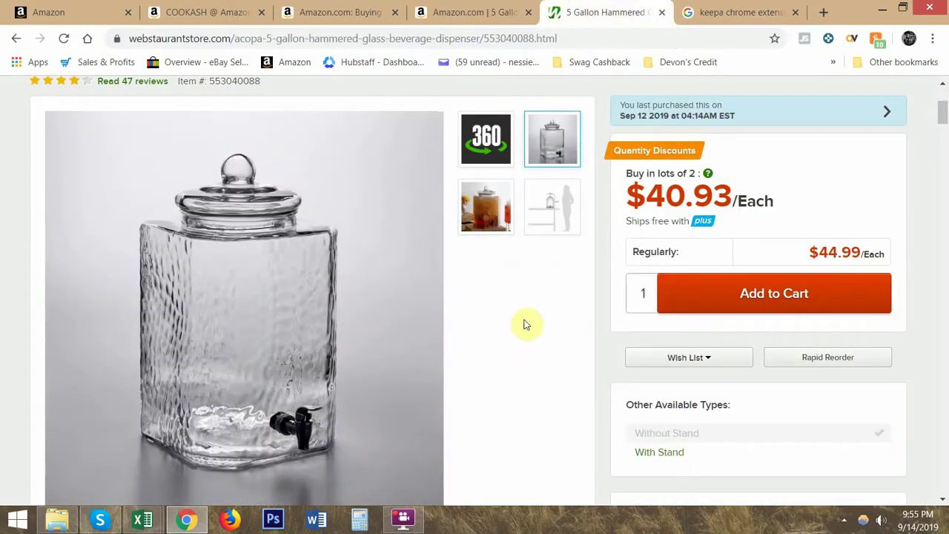
scroll(511, 297, "up", 2)
triple_click(310, 211)
key("ctrl+c")
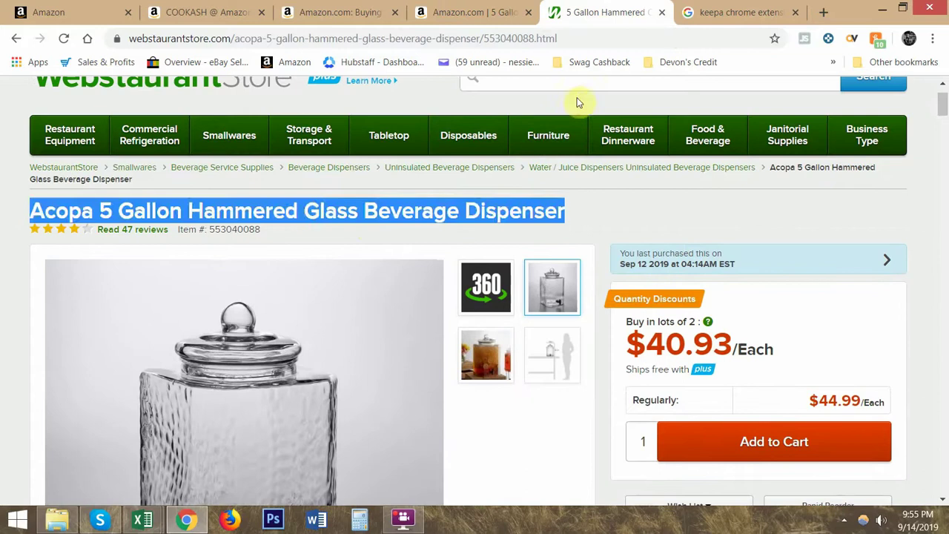
left_click(631, 81)
key("ctrl+v")
left_click(872, 88)
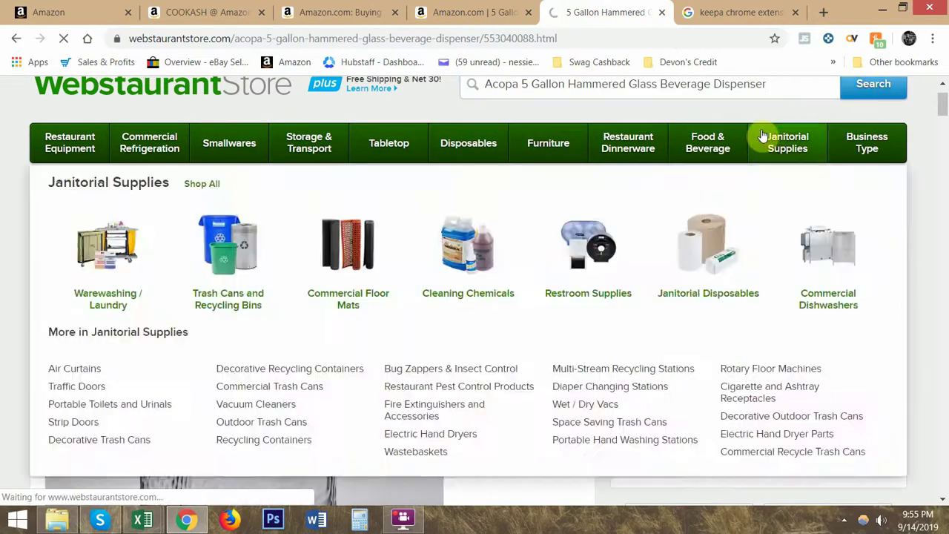
scroll(519, 207, "down", 5)
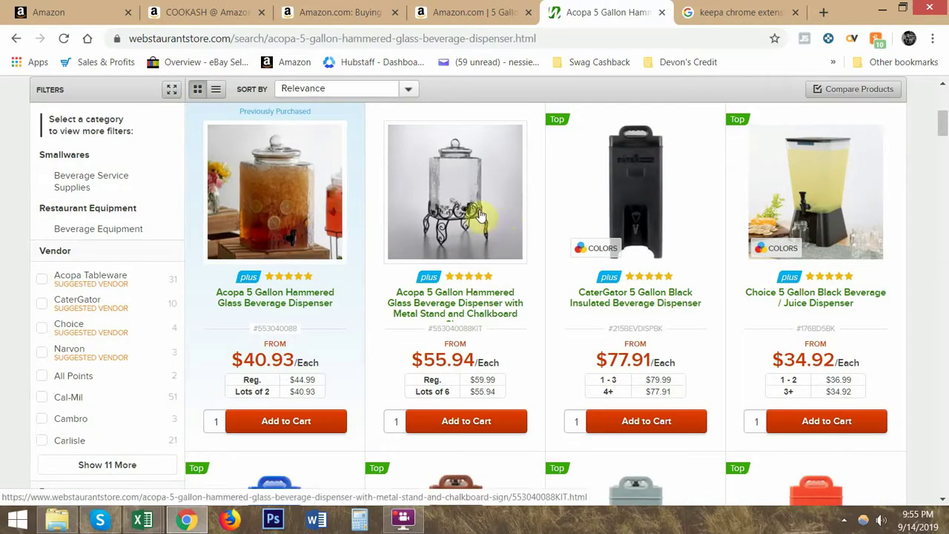
left_click(315, 206)
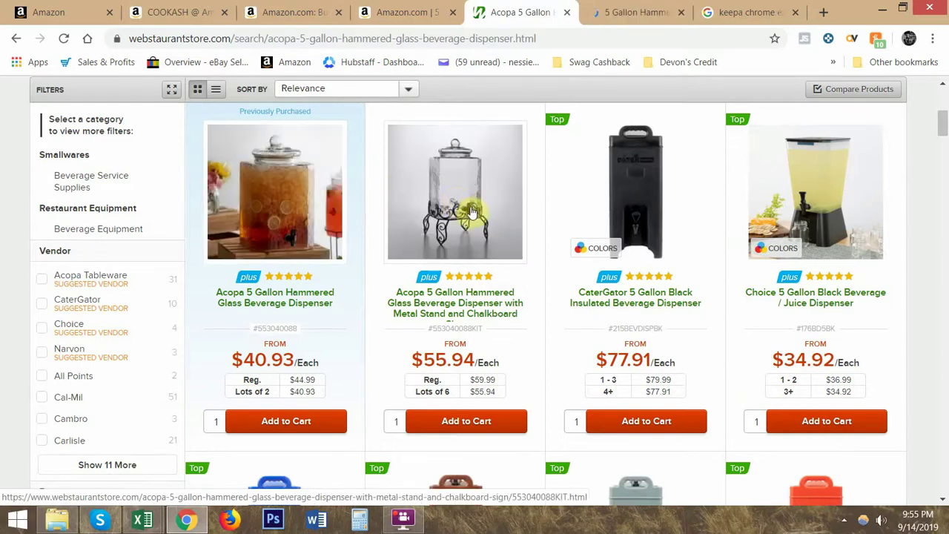
- Look through the remaining WebstaurantStore dispenser results for other versions, and close the results to return to the matching listing
scroll(461, 319, "down", 8)
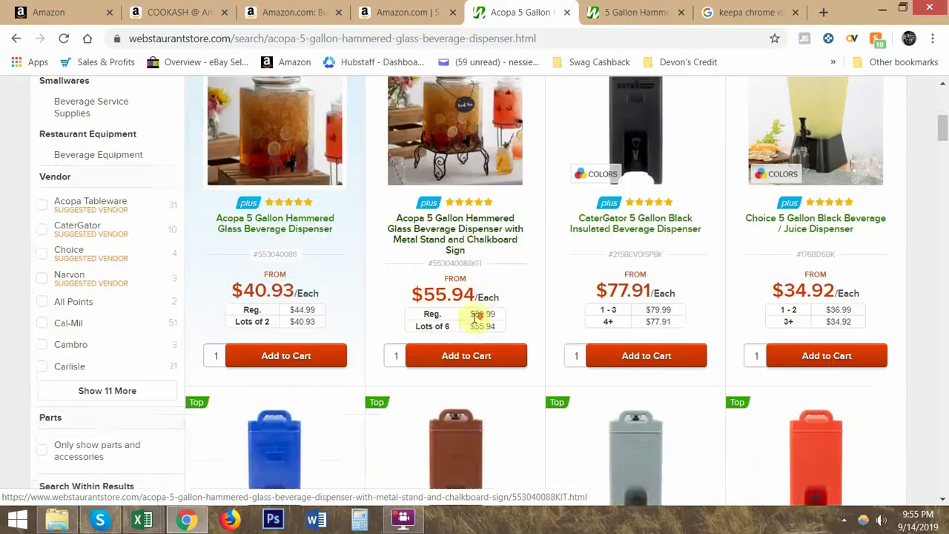
scroll(473, 321, "down", 2)
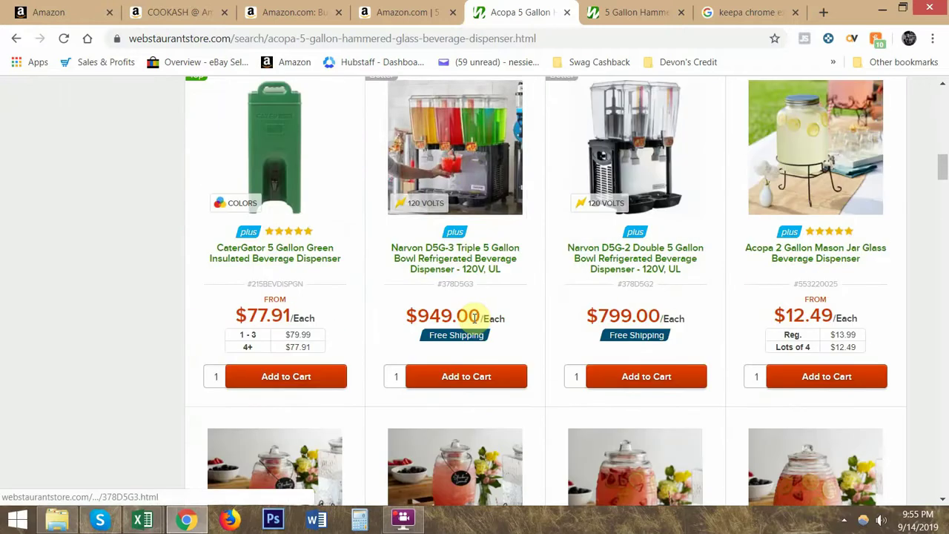
scroll(470, 319, "down", 2)
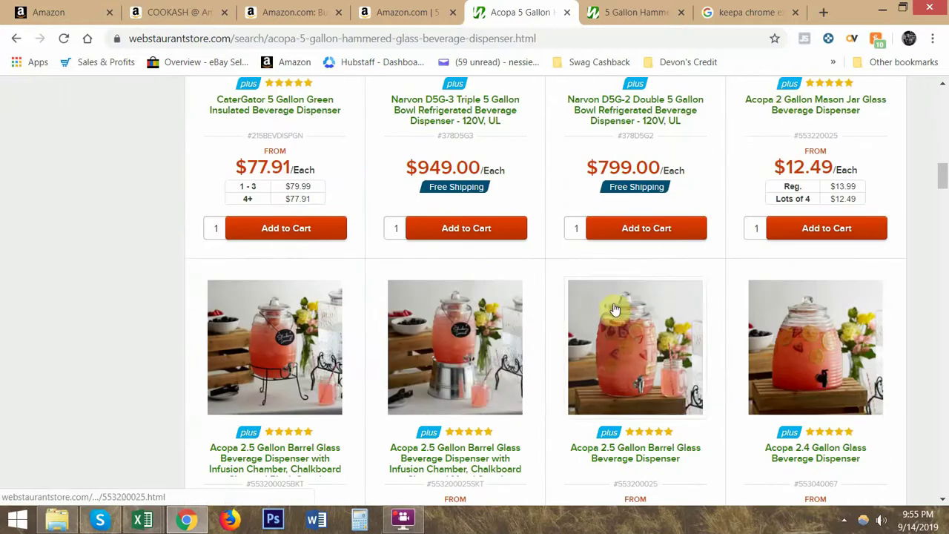
scroll(541, 304, "down", 5)
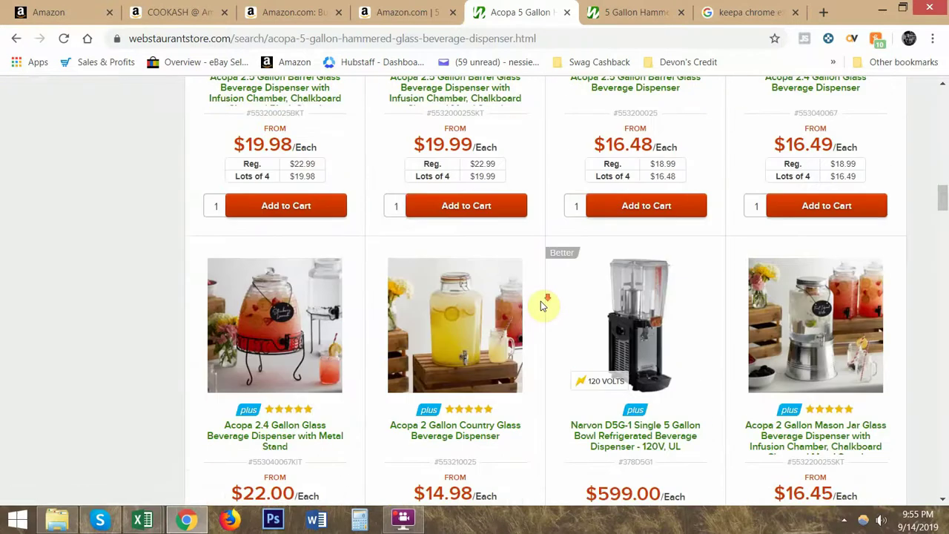
scroll(541, 304, "down", 5)
scroll(541, 304, "down", 1)
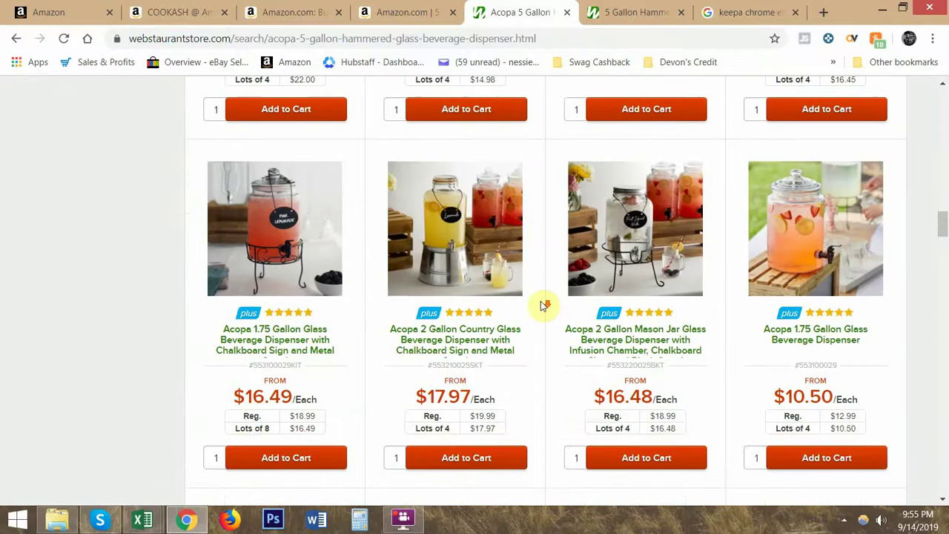
left_click(566, 12)
scroll(463, 312, "down", 2)
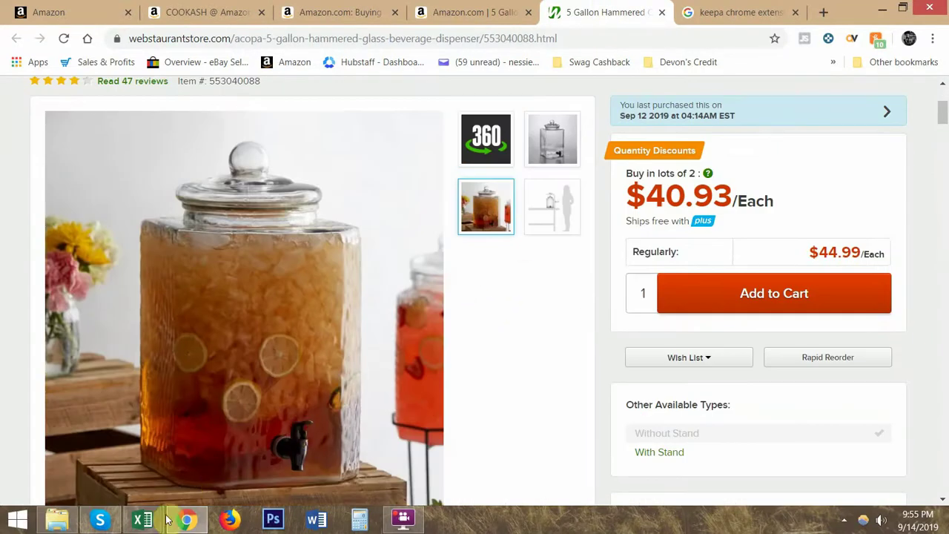
- Copy the dispenser's Amazon title into the first Product Name cell of the Amazon Research - BLANK workbook in Excel
mouse_move(149, 516)
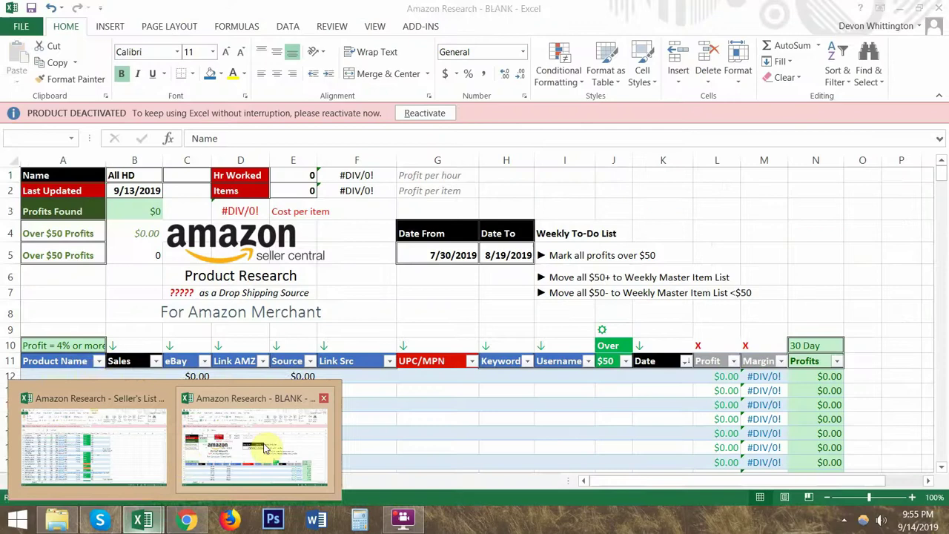
left_click(261, 445)
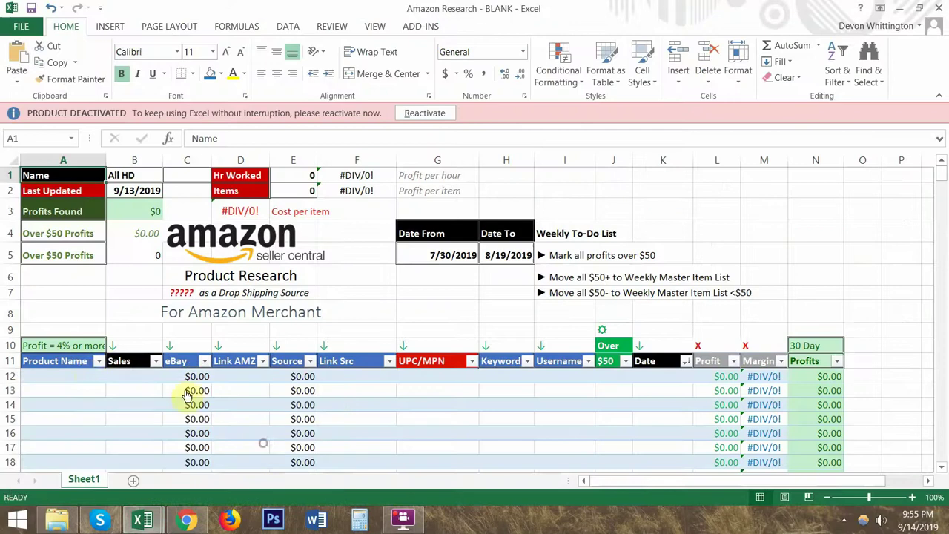
key("alt+Tab")
left_click(445, 11)
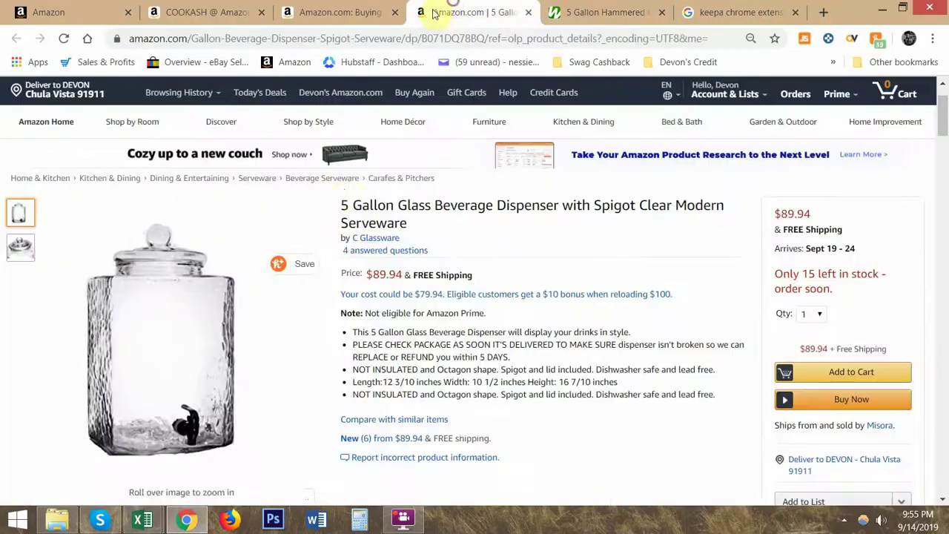
triple_click(365, 211)
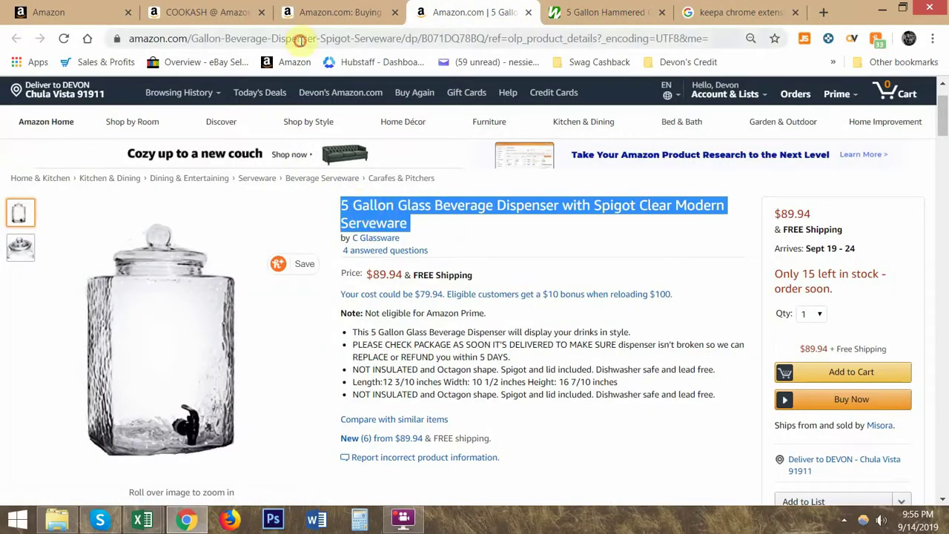
left_click_drag(300, 40, 298, 42)
key("ctrl+c")
key("alt+Tab")
key("ctrl+v")
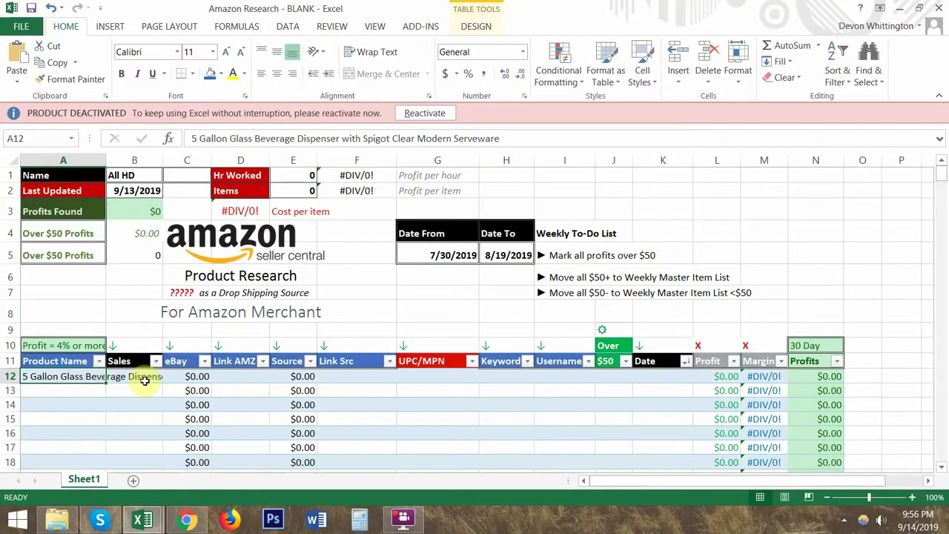
- Open the dispenser's new offers on Amazon, limit the Keepa price history to one month, and examine the third-party FBM points
left_click(145, 380)
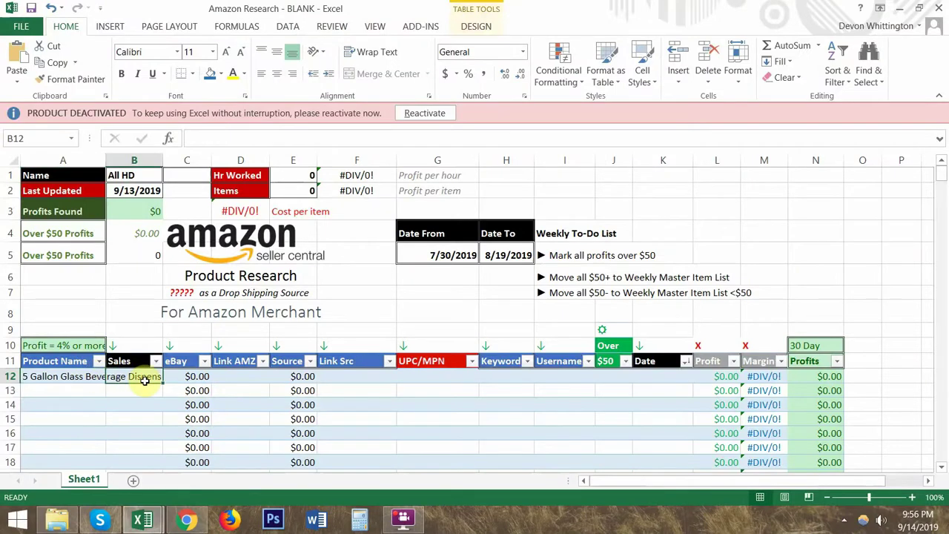
key("alt+Tab")
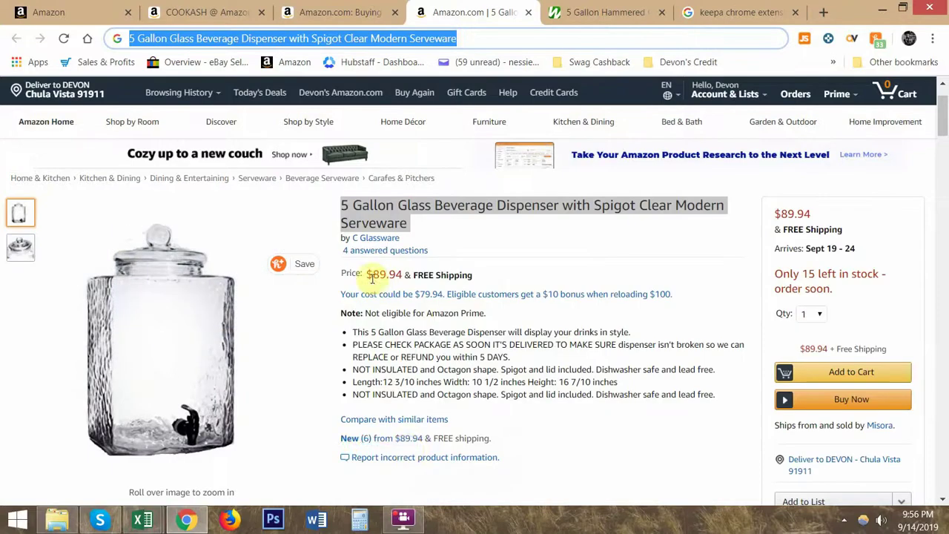
left_click(407, 441)
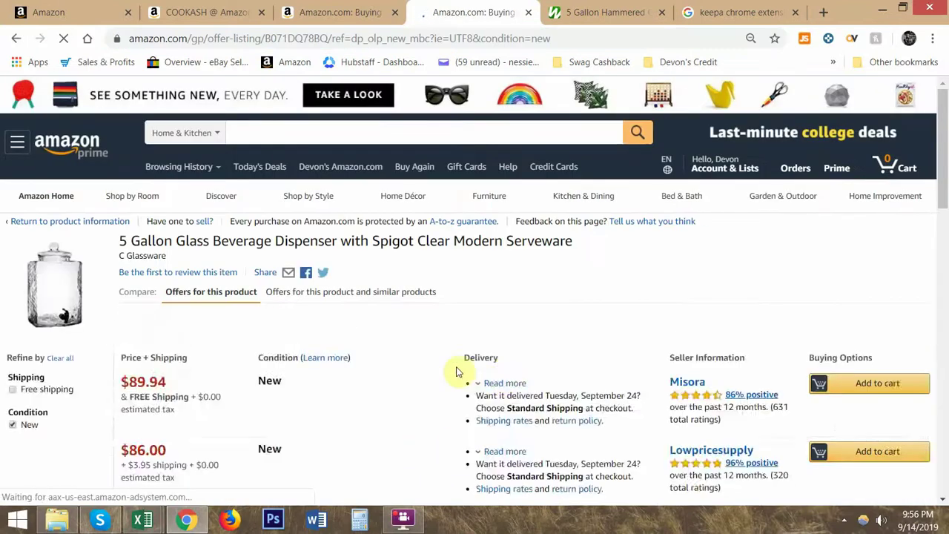
scroll(396, 324, "down", 2)
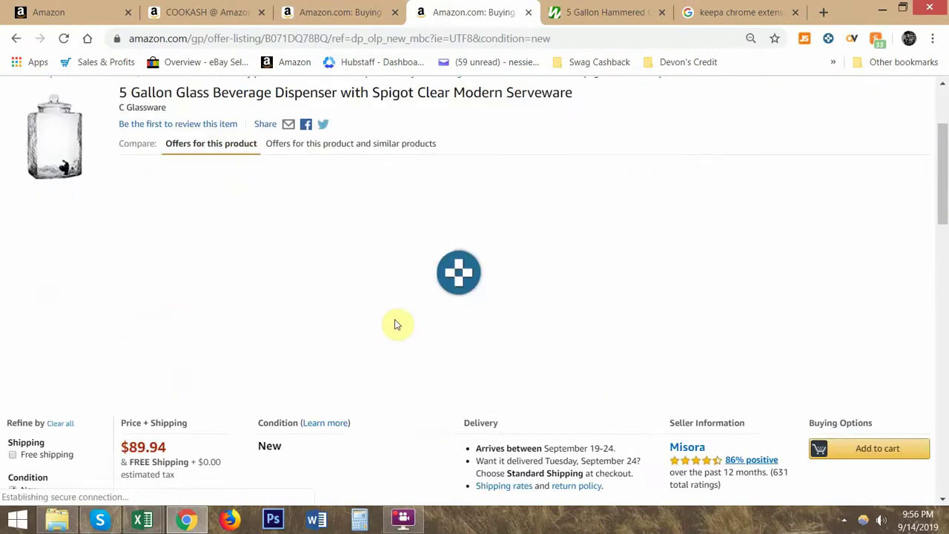
left_click(842, 333)
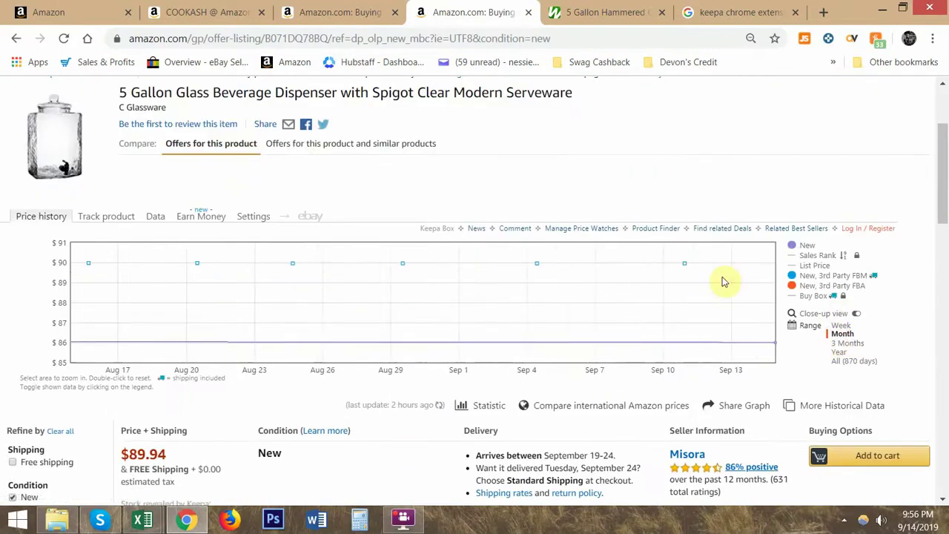
mouse_move(685, 267)
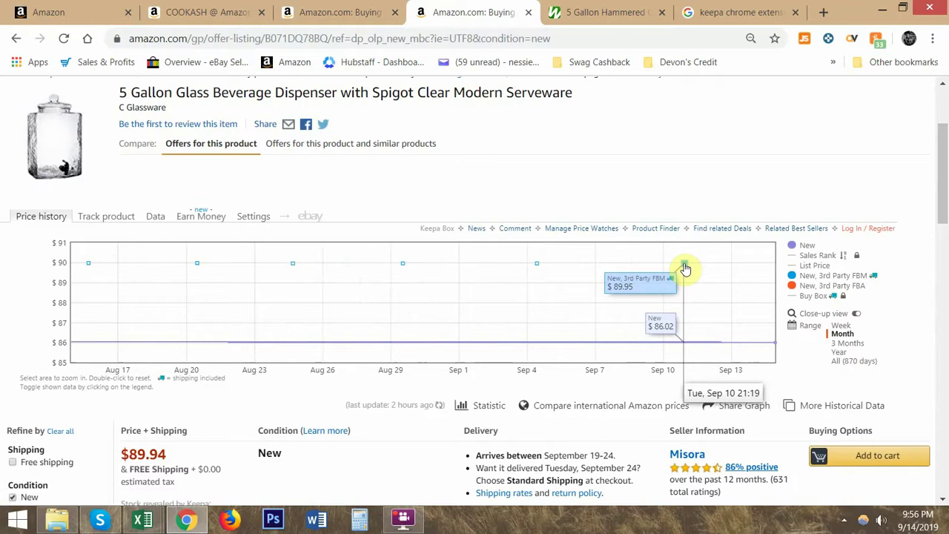
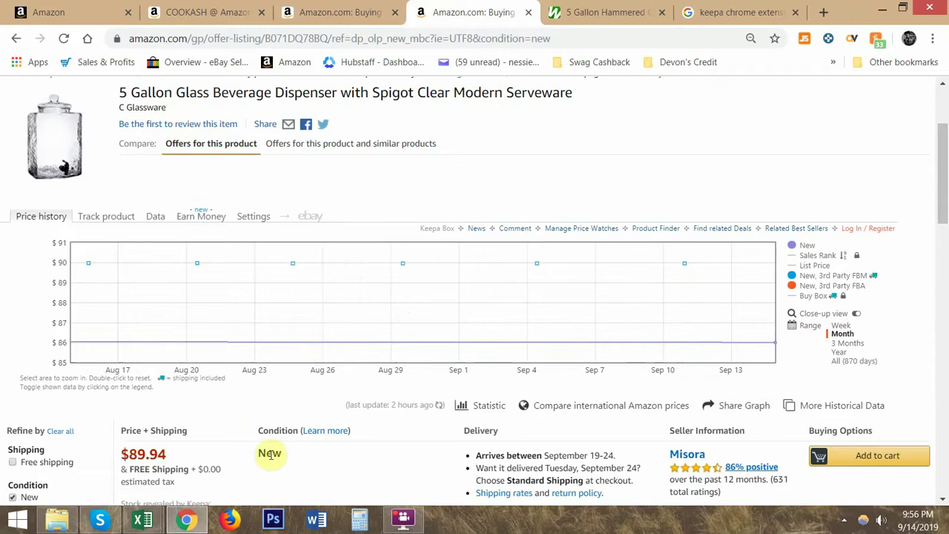
left_click_drag(282, 458, 338, 462)
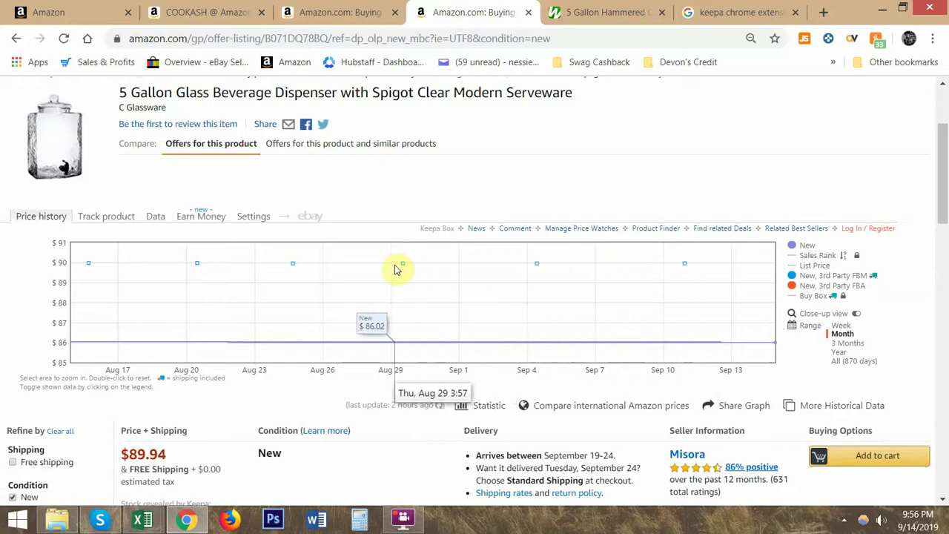
- Enter 6 as the dispenser's Sales value in row 12 of the Excel research sheet
key("alt+Tab")
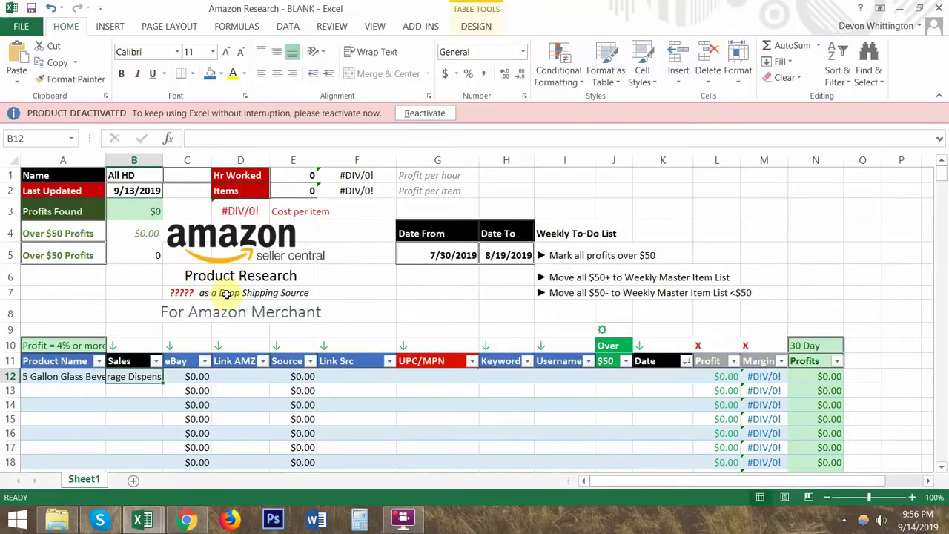
type("6")
key("Tab")
key("alt+Tab")
key("alt+Tab")
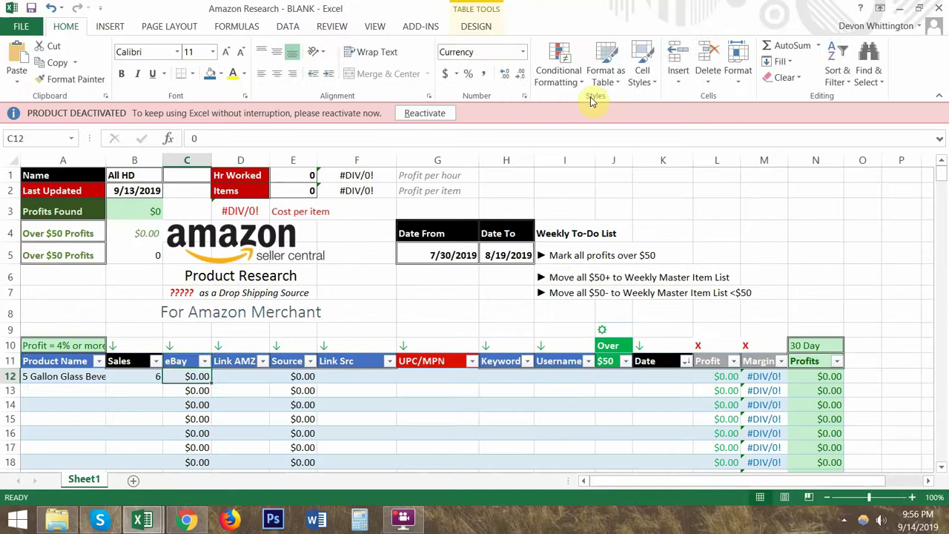
- Rename the eBay column header to "Amz Pri" for the Amazon price
key("Up")
type("Ama")
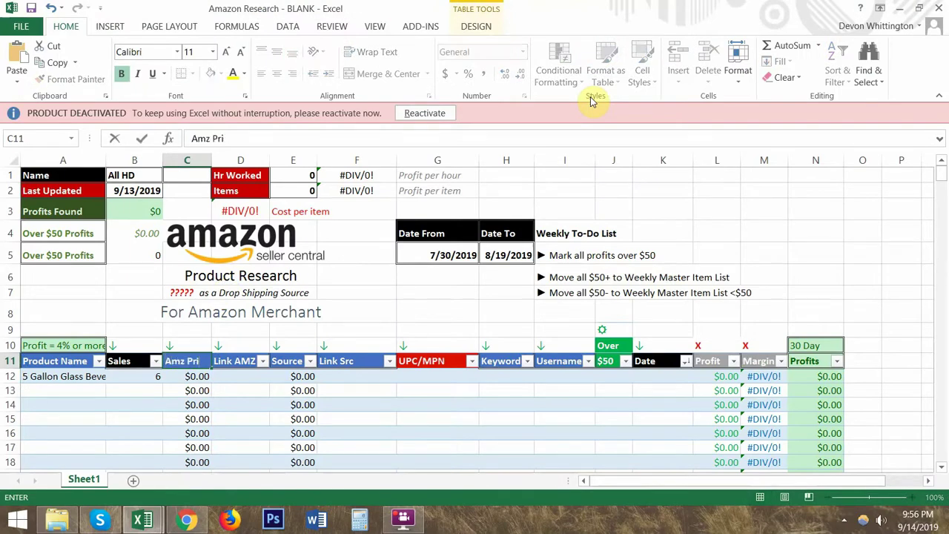
key("Return")
- Check the leading offer's price on Amazon and enter 89.94 as the dispenser's Amazon price in cell C12
key("alt+Tab")
scroll(395, 315, "down", 1)
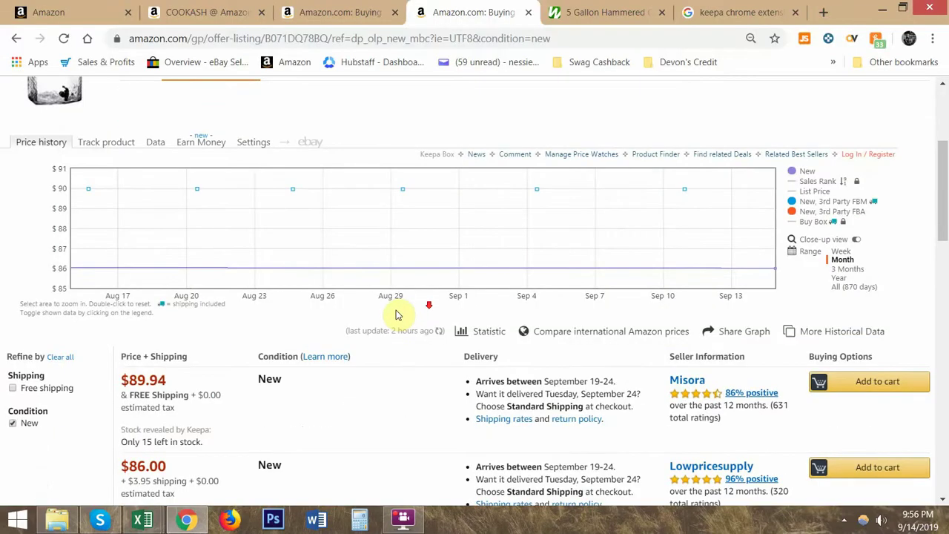
key("alt+Tab")
type("89.")
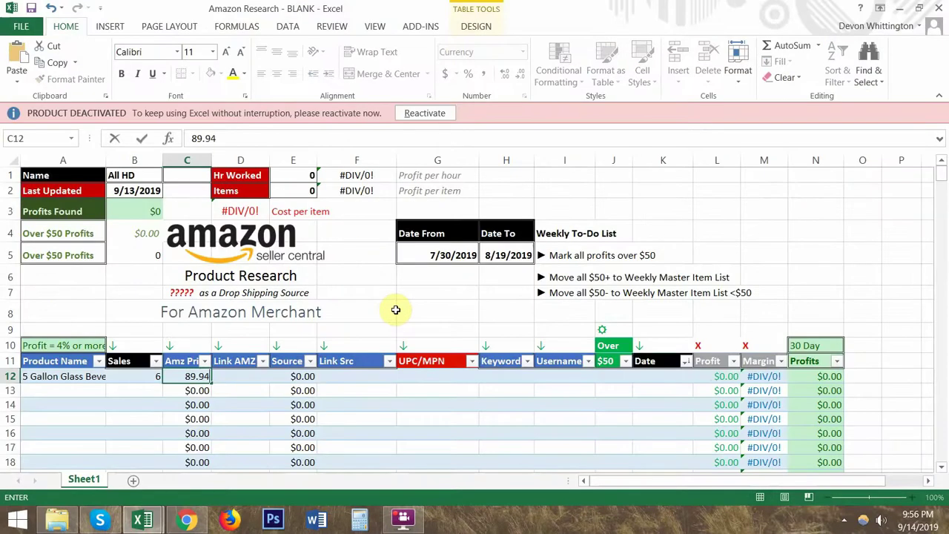
type("94")
key("Return")
- Select the web address of the dispenser's Amazon offers page
key("alt+Tab")
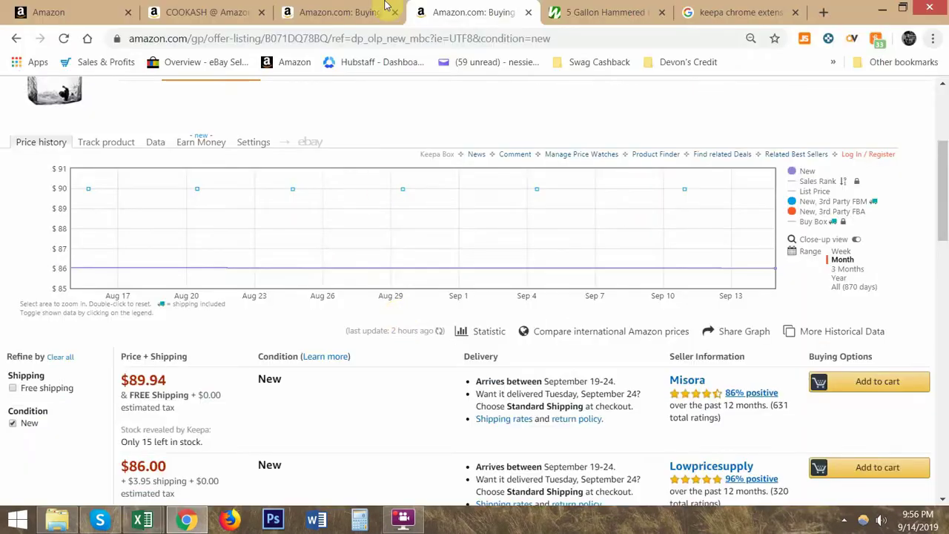
left_click(383, 41)
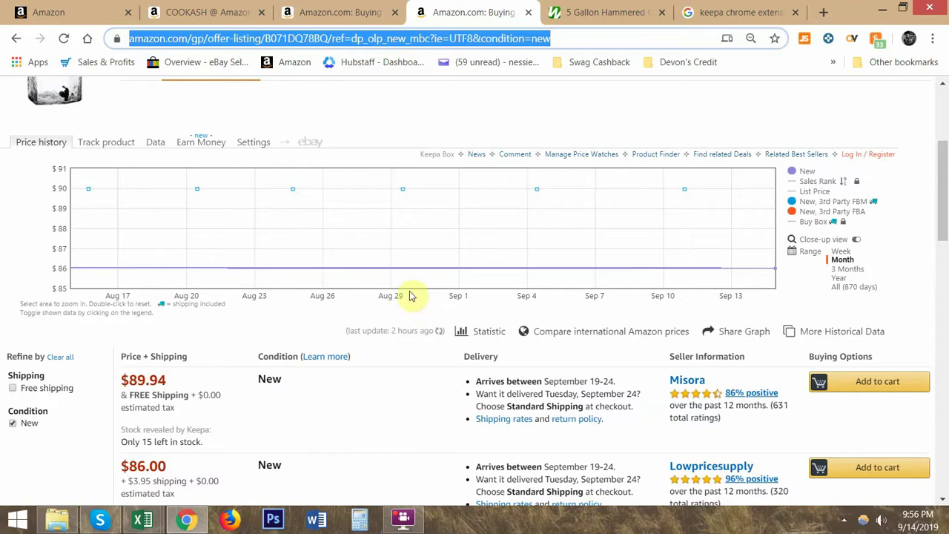
key("alt+Tab")
key("alt+Tab")
- Open the dispenser's Amazon product page in a separate tab, check its details, and close it to return to the offers page
scroll(297, 215, "up", 3)
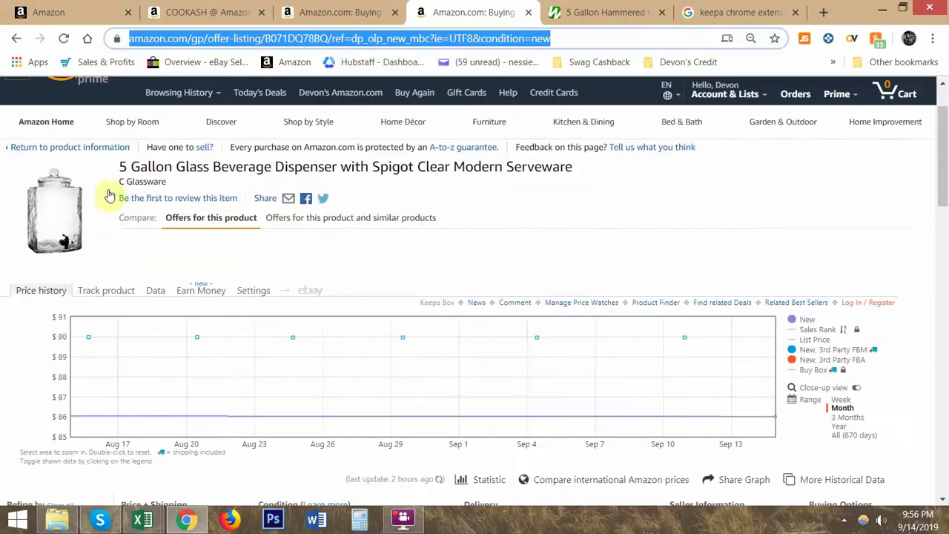
middle_click(148, 198)
left_click(519, 12)
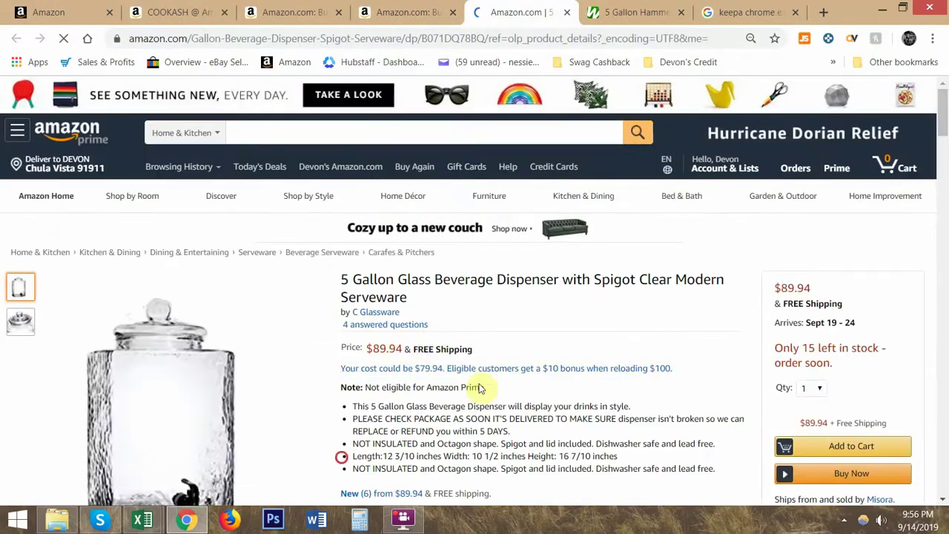
left_click_drag(466, 418, 349, 451)
key("ctrl+w")
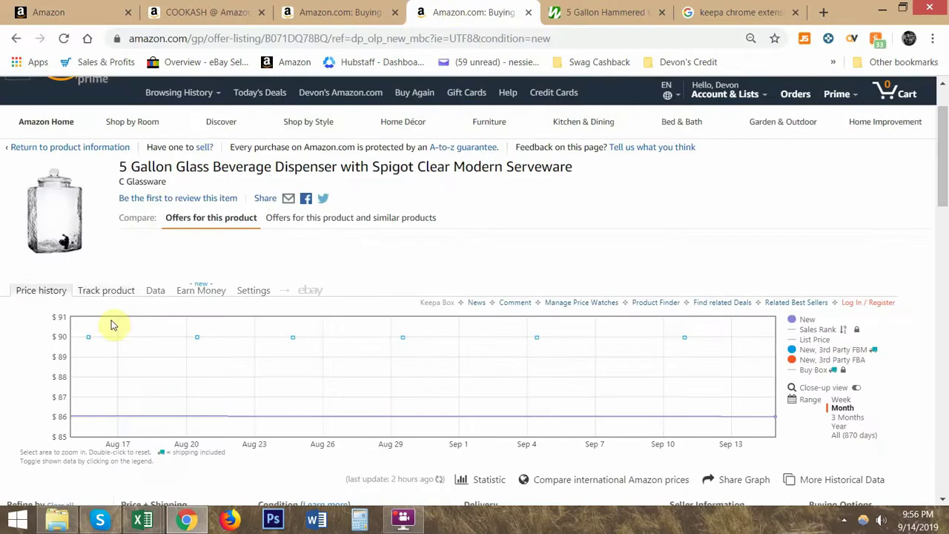
- Review the dispenser's seller offers on Amazon and copy the offers page's web address into the Link AMZ cell D12
scroll(319, 385, "down", 2)
scroll(396, 462, "down", 3)
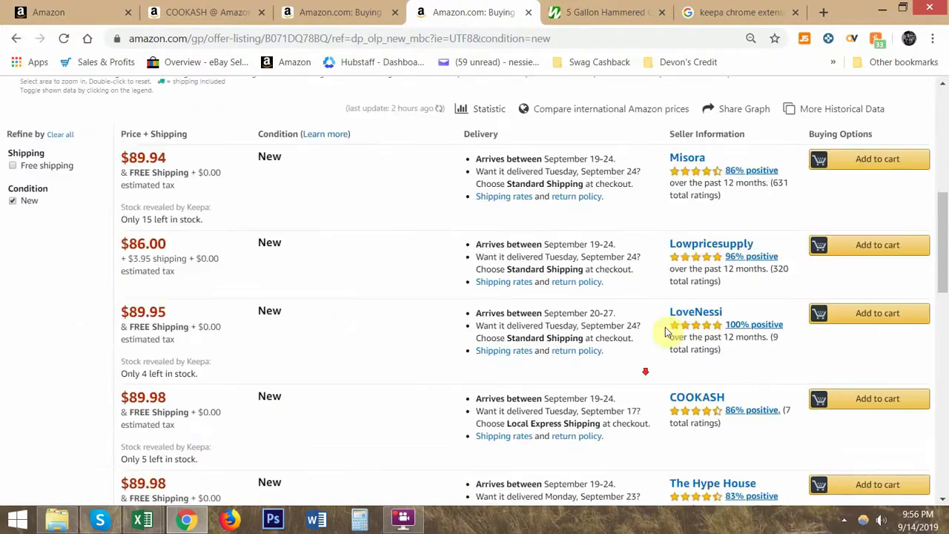
scroll(259, 204, "up", 2)
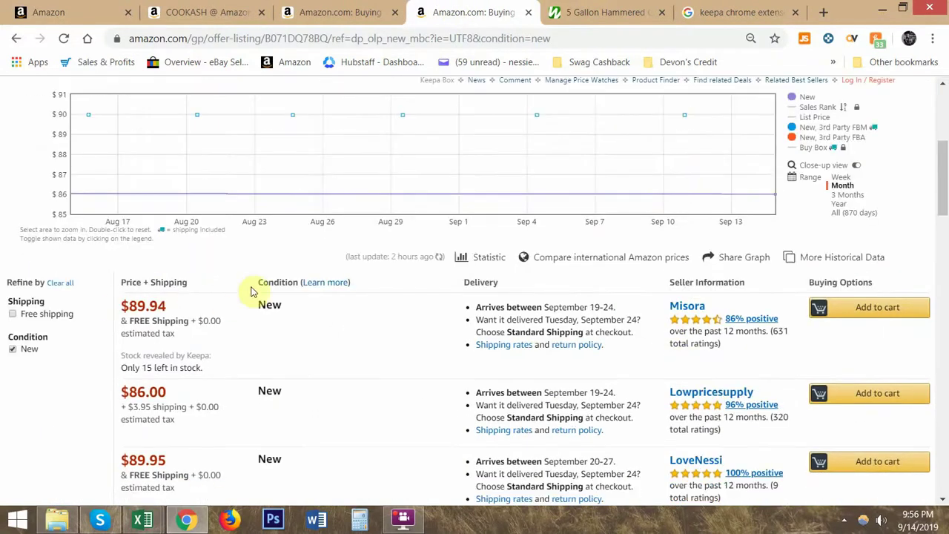
scroll(385, 237, "up", 1)
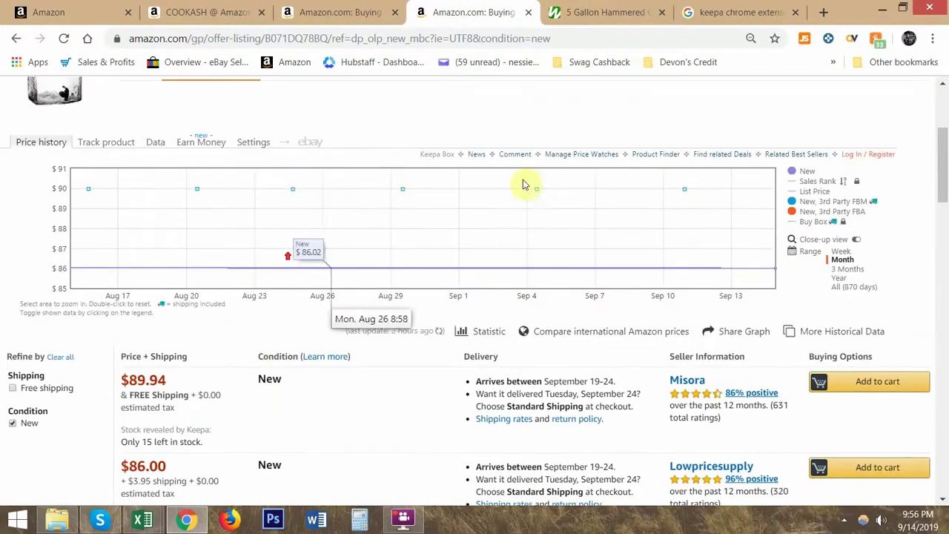
left_click(404, 43)
key("ctrl+c")
key("alt+Tab")
key("ctrl+v")
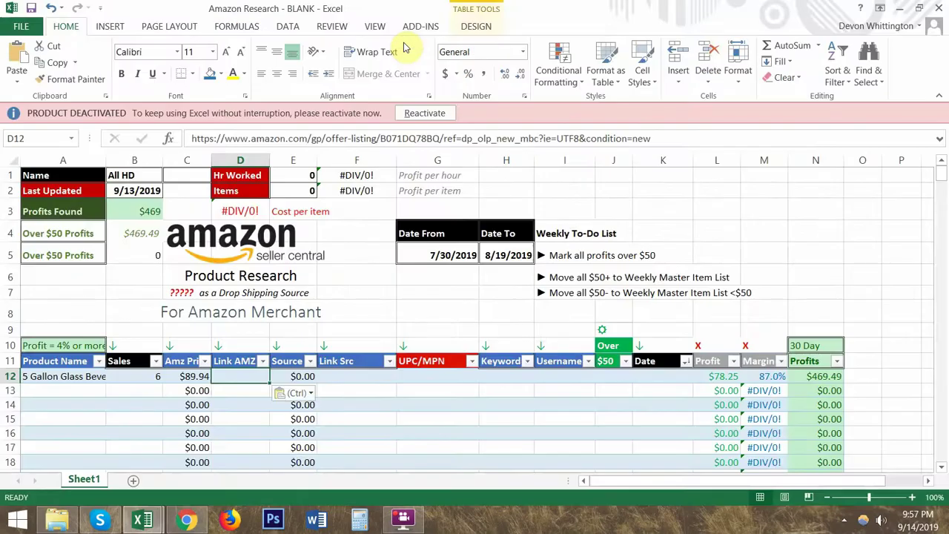
key("Tab")
- Add one dispenser to the WebstaurantStore cart and enter its regular price of 44.99 as the source price in cell E12
key("alt+Tab")
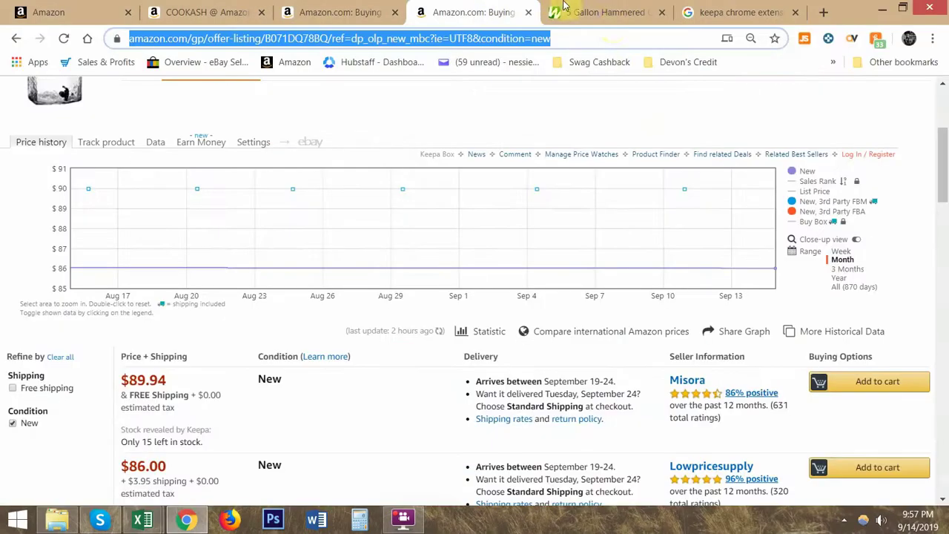
left_click(608, 13)
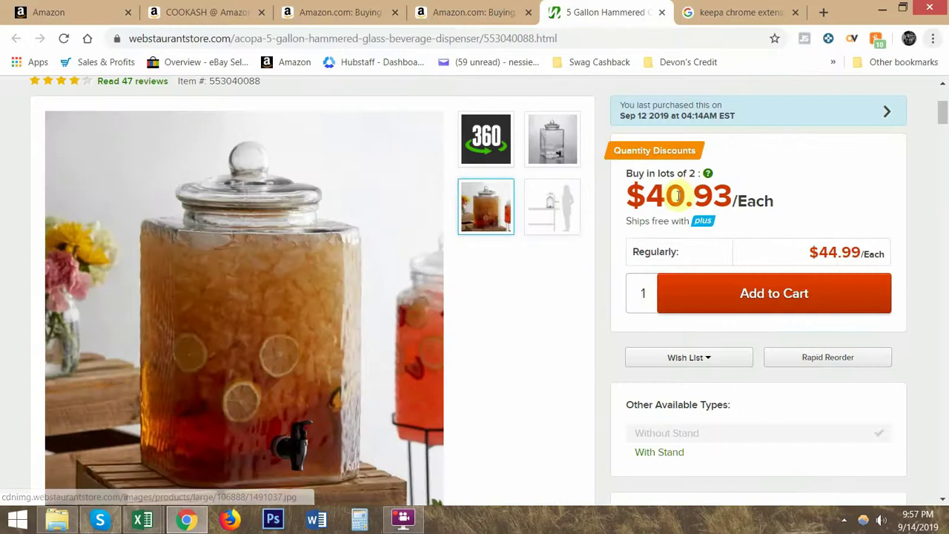
left_click_drag(666, 194, 765, 199)
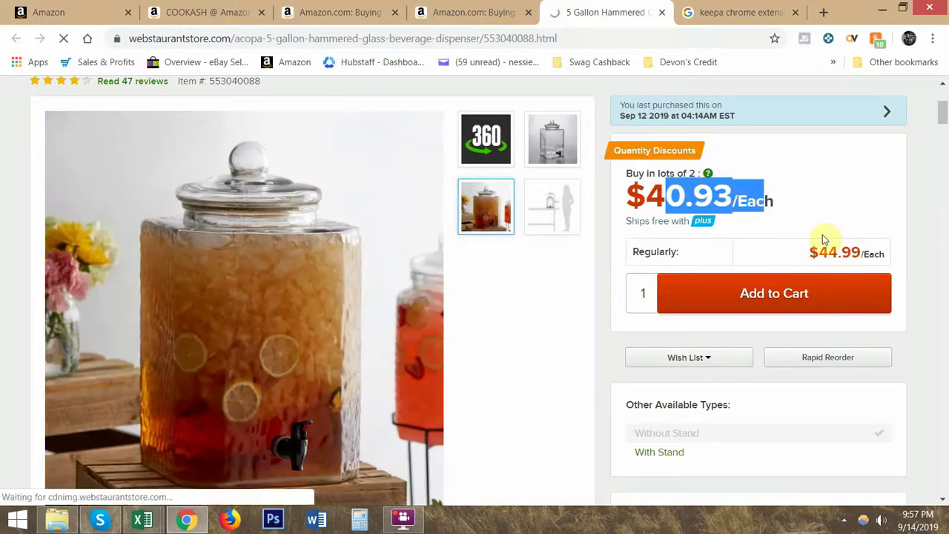
left_click(806, 300)
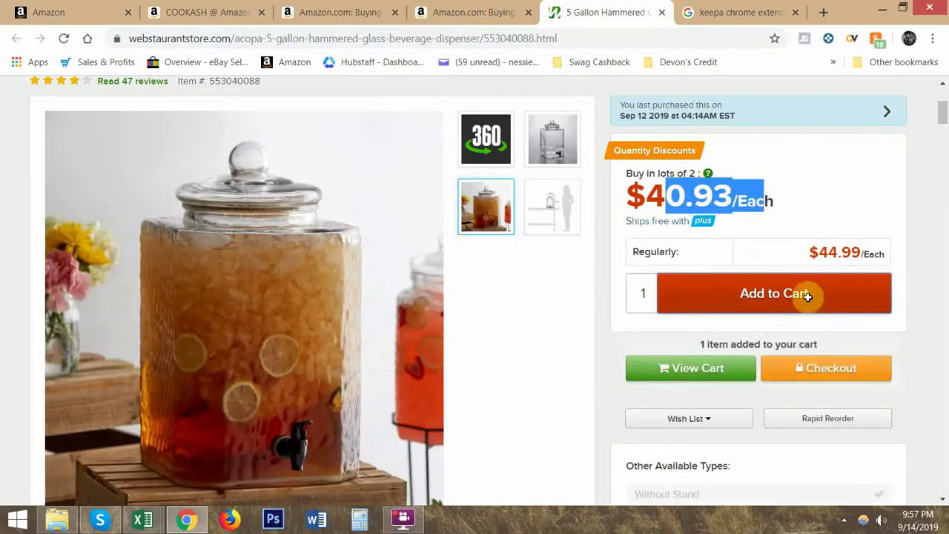
key("alt+Tab")
type("44.")
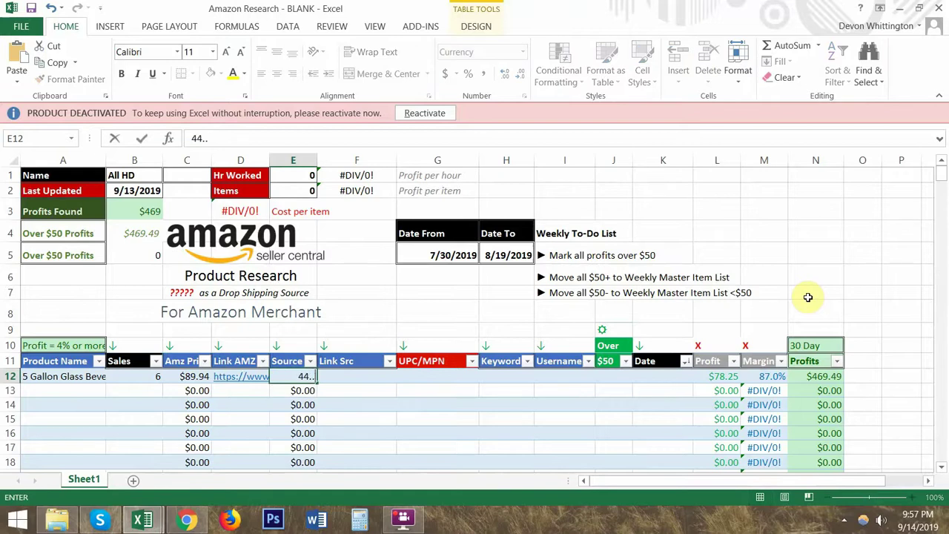
type("99")
key("Tab")
- Copy the web address of the WebstaurantStore dispenser page into the Link Src cell F12
key("alt")
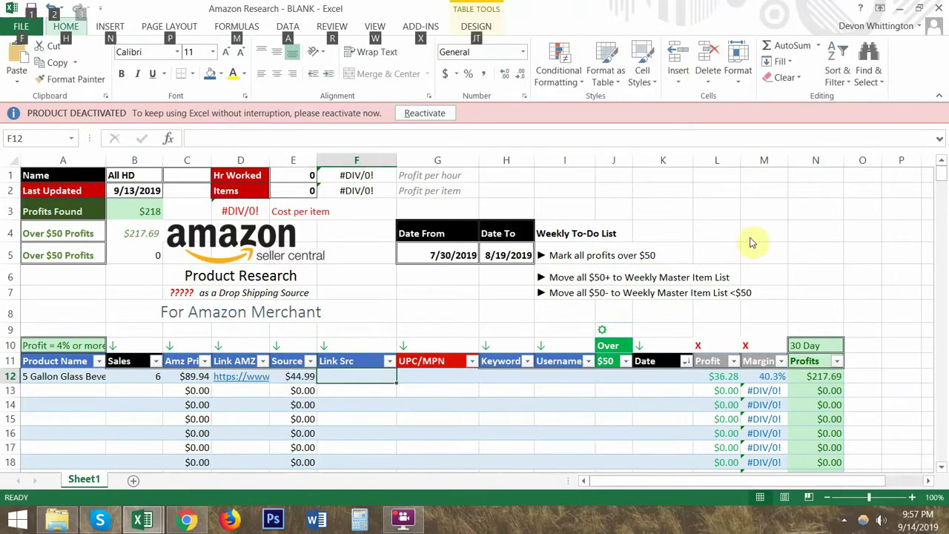
key("alt+Tab")
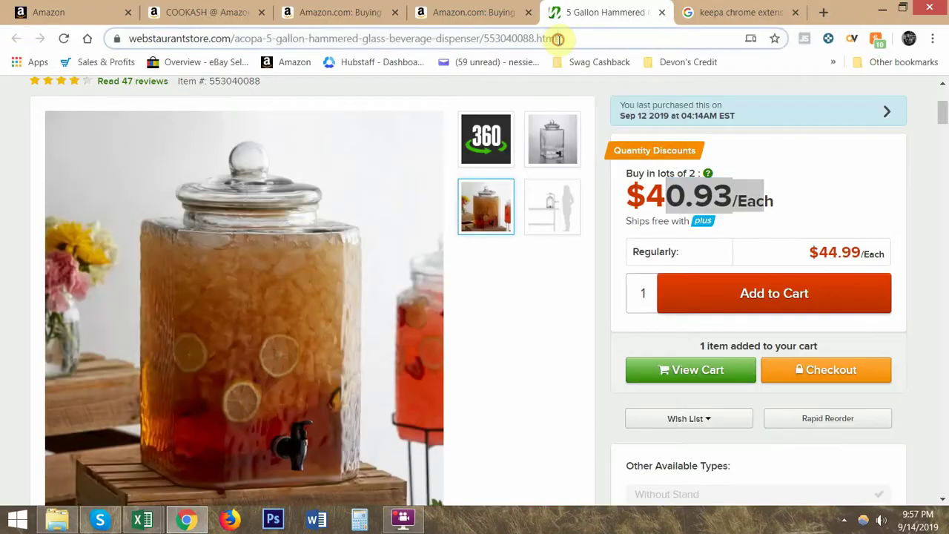
left_click(556, 37)
key("alt+Tab")
key("ctrl+v")
key("Tab")
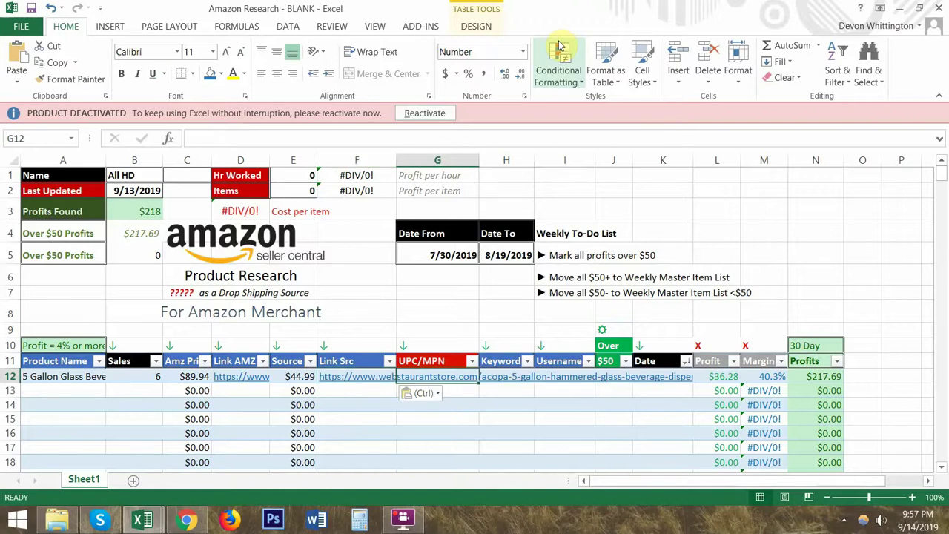
- In the WebstaurantStore cart, remove the Taylor dishwasher test strips, dismiss the coupon offer and check the dispenser's ground shipping cost
key("alt+Tab")
scroll(734, 222, "up", 4)
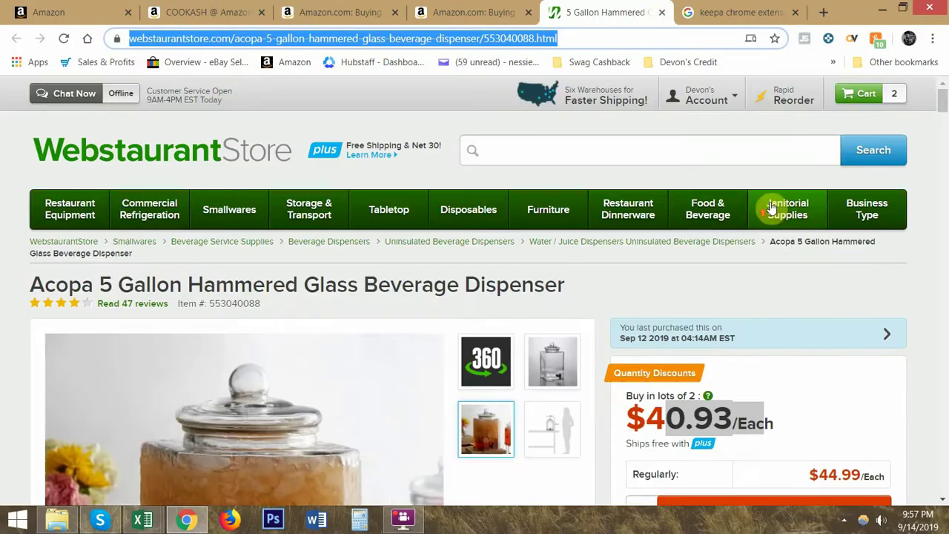
left_click(862, 94)
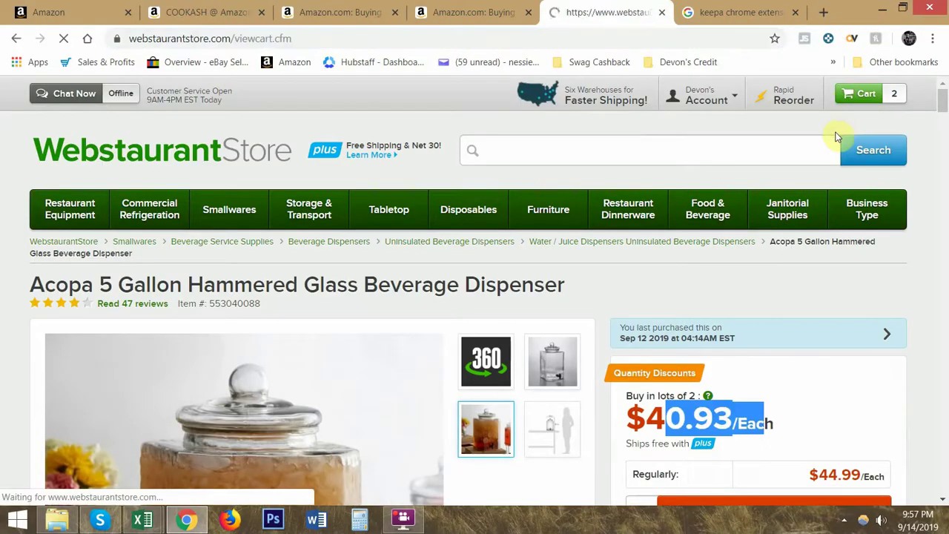
scroll(490, 300, "down", 2)
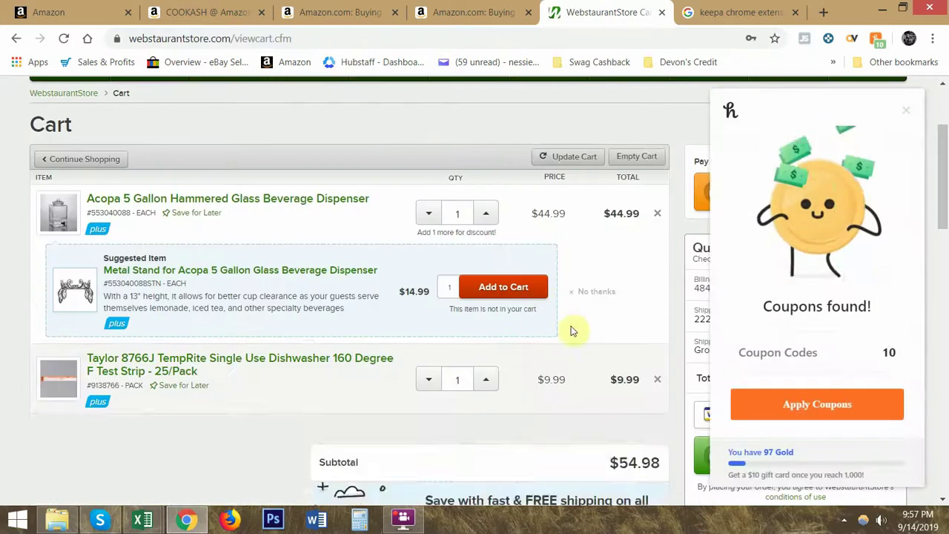
left_click(657, 379)
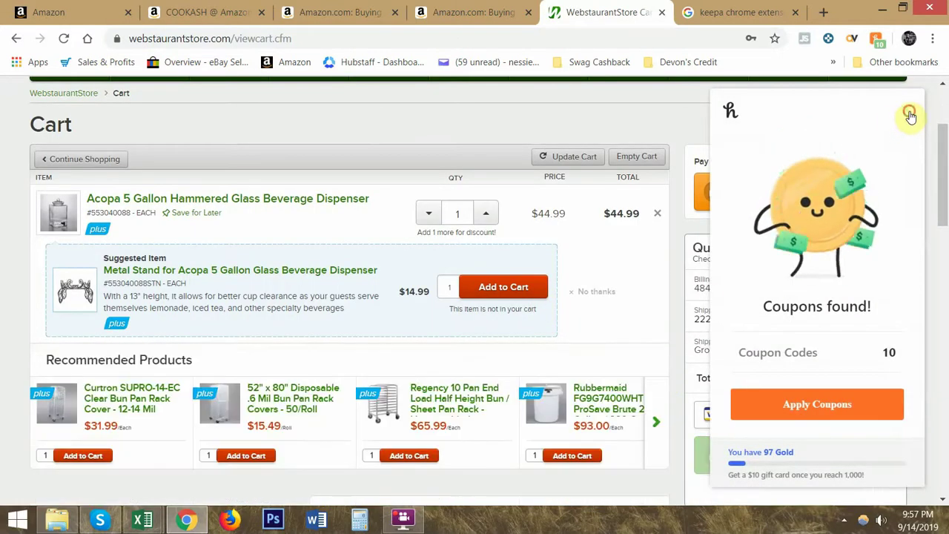
left_click(906, 110)
scroll(648, 286, "down", 1)
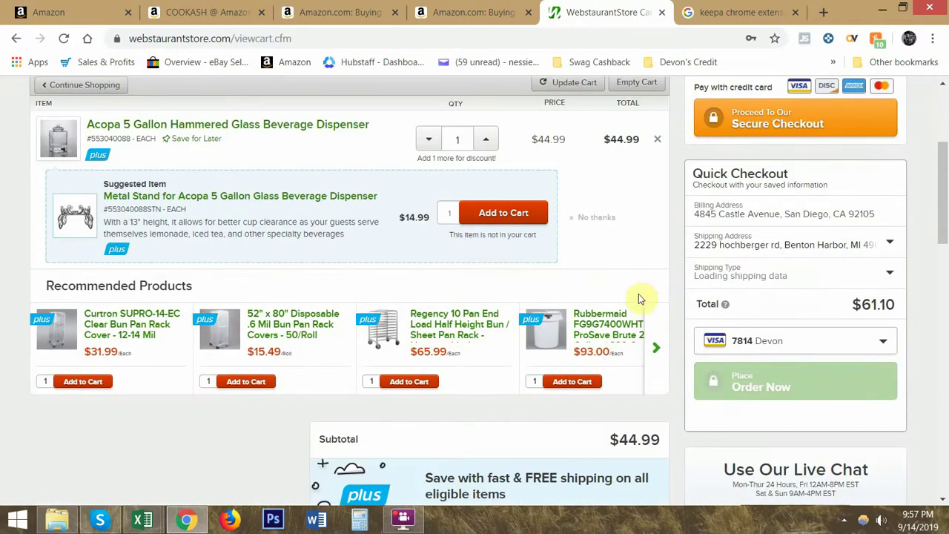
scroll(641, 296, "down", 2)
scroll(651, 295, "down", 1)
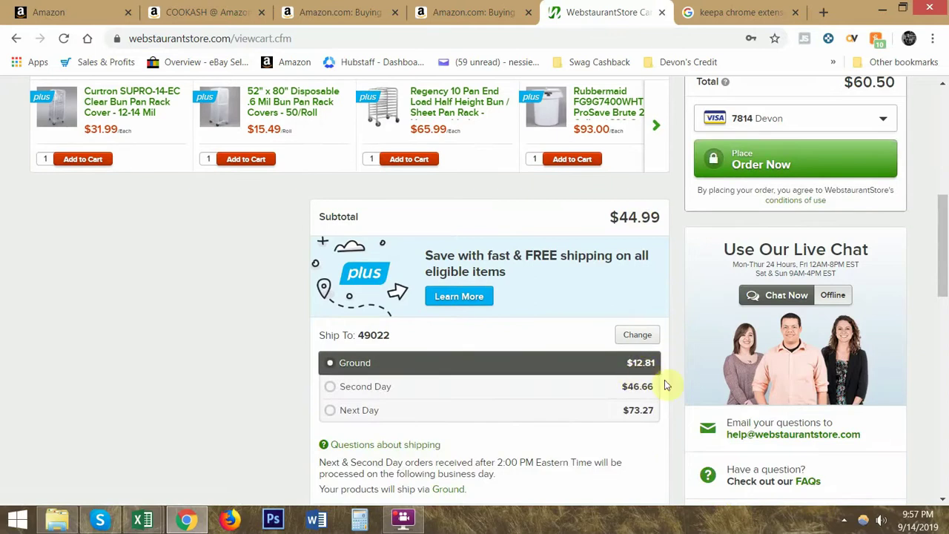
- Add the ground shipping cost to the source price by changing cell E12 to =44.99+12.81
key("alt+Tab")
double_click(293, 376)
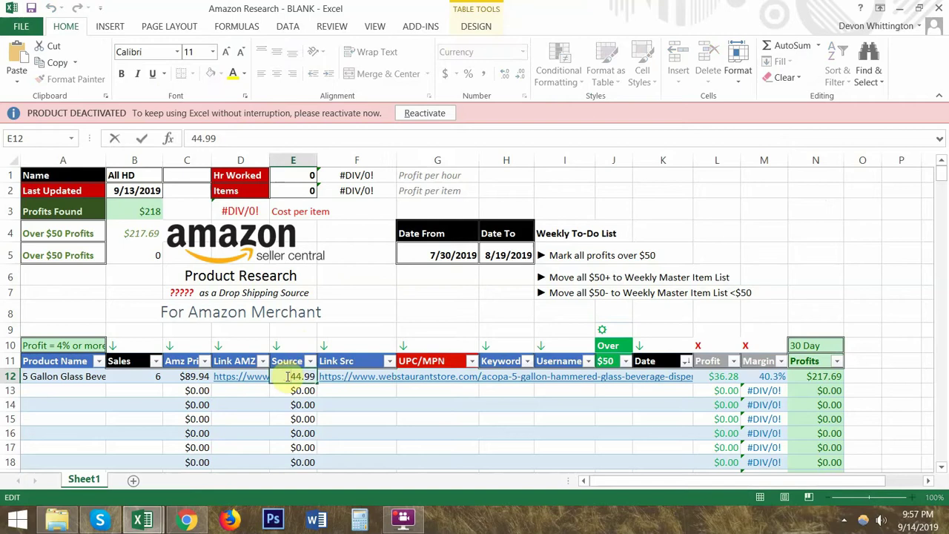
type("=")
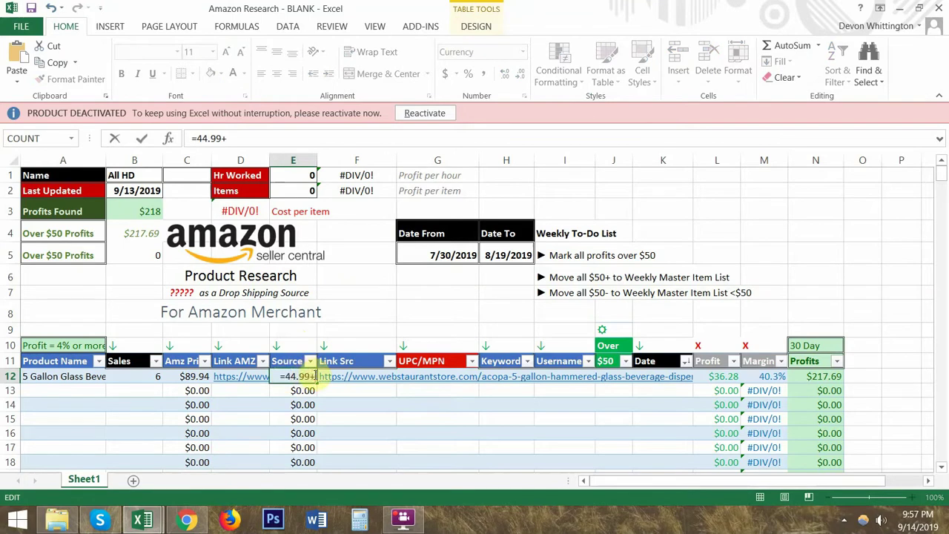
key("alt+Tab")
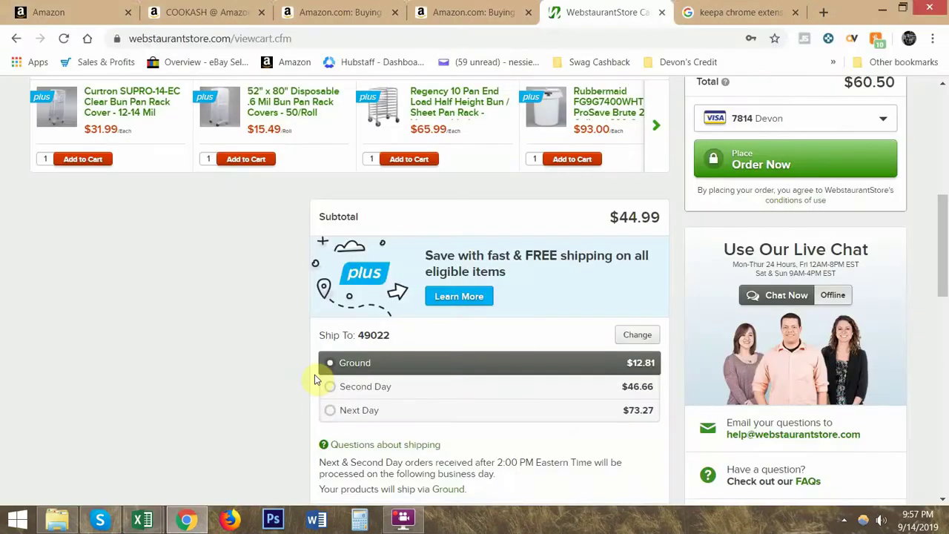
key("alt+Tab")
type("+12.81")
key("Return")
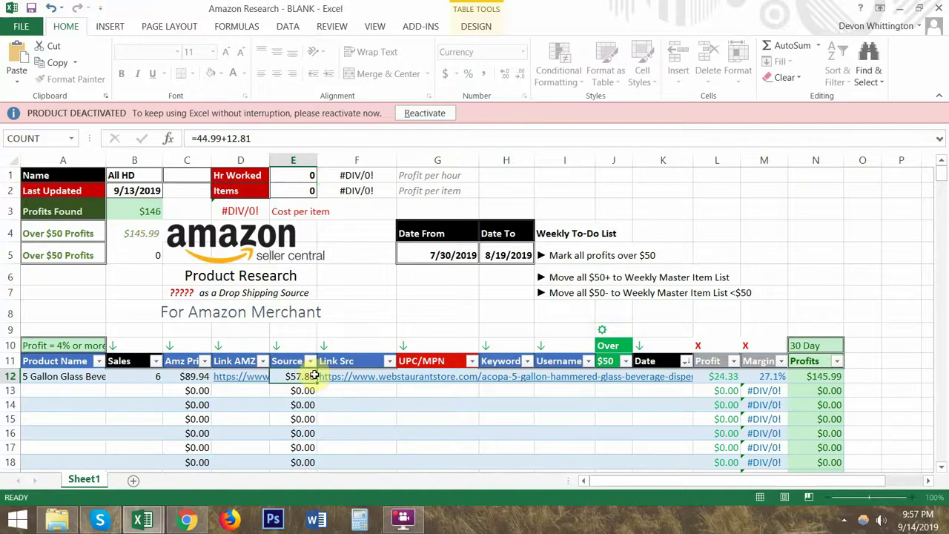
- Inspect the profit formula in cell L12, then undo and redo the shipping addition to compare the profit
left_click(702, 376)
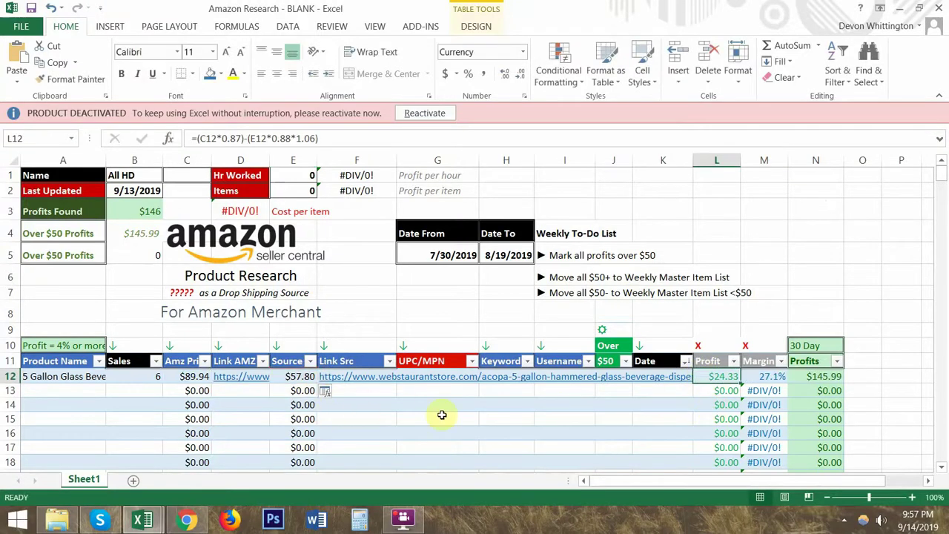
key("ctrl+z")
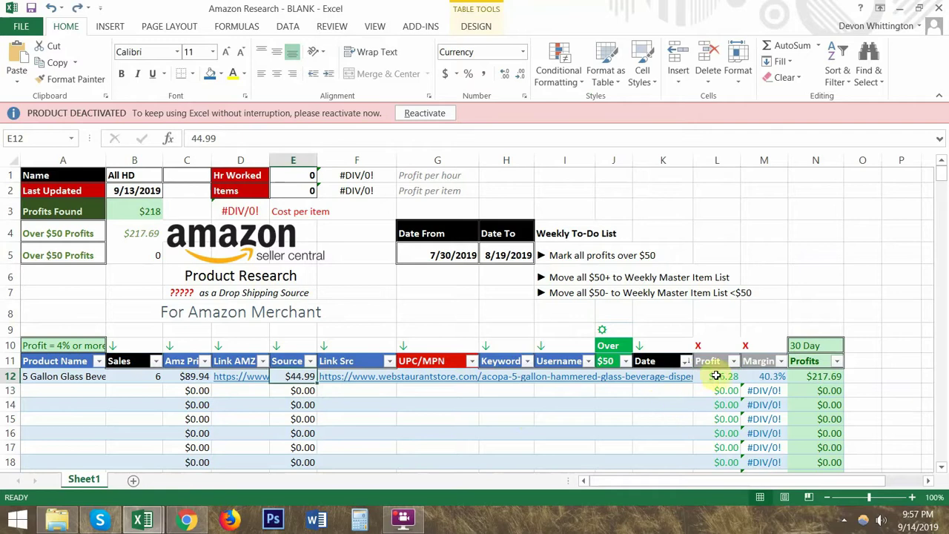
left_click(77, 8)
- Select the UPC/MPN cell G12 and locate the dispenser's item number in the WebstaurantStore cart
left_click(452, 373)
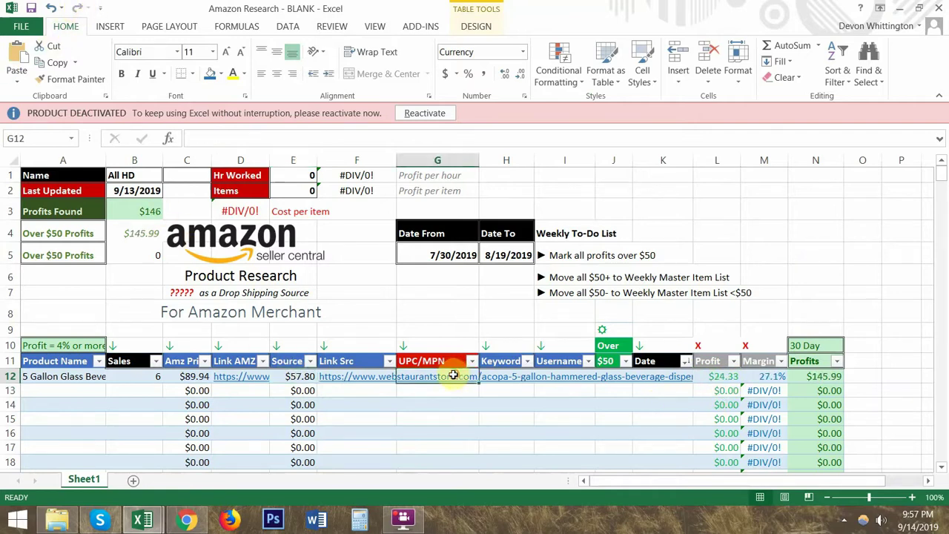
key("alt+Tab")
scroll(416, 335, "up", 5)
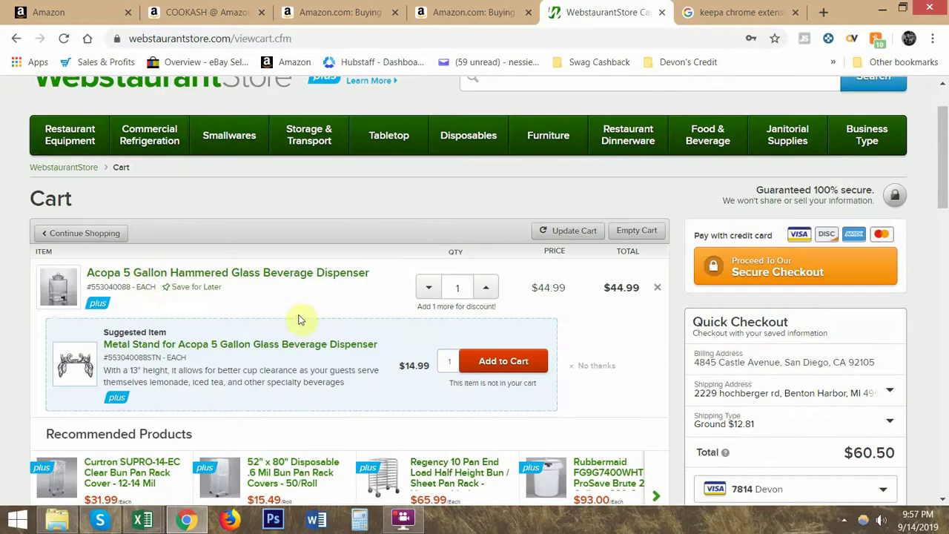
double_click(183, 38)
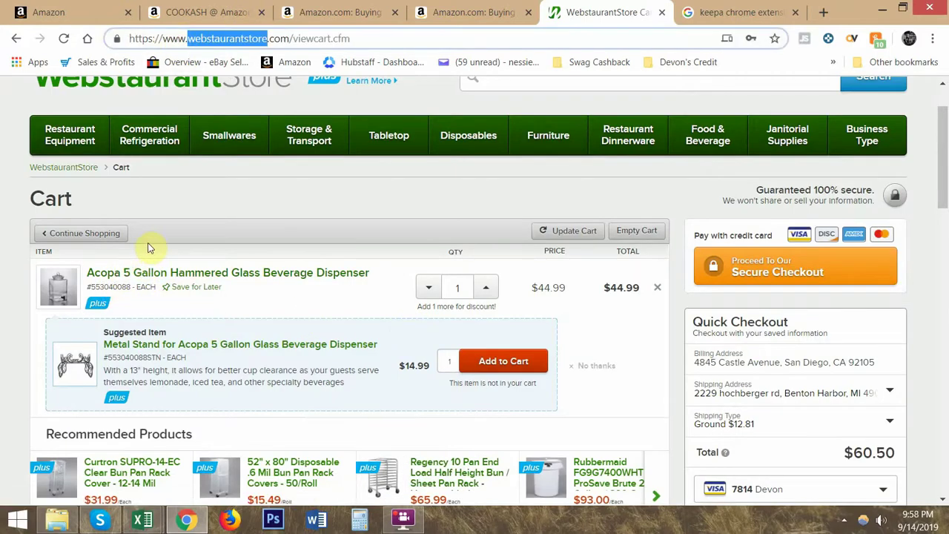
left_click(122, 287)
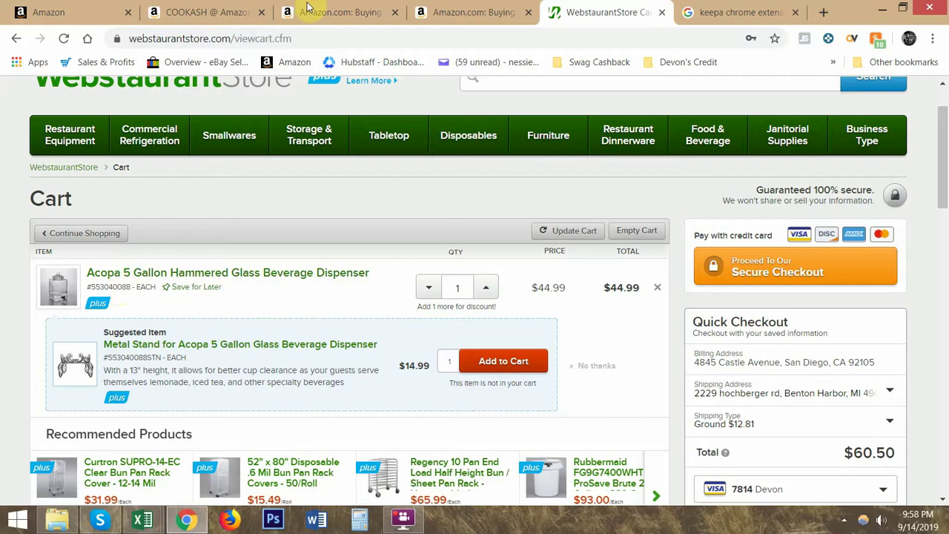
left_click(306, 37)
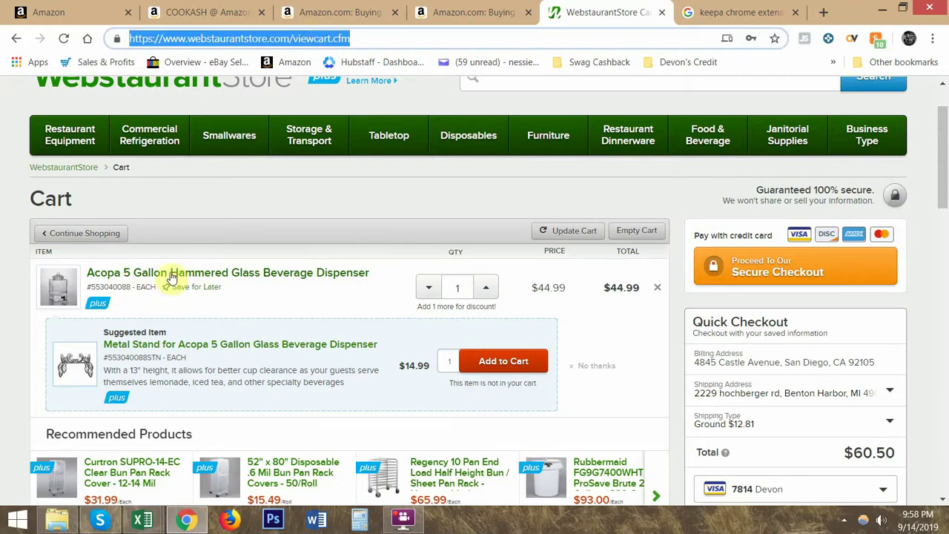
double_click(111, 287)
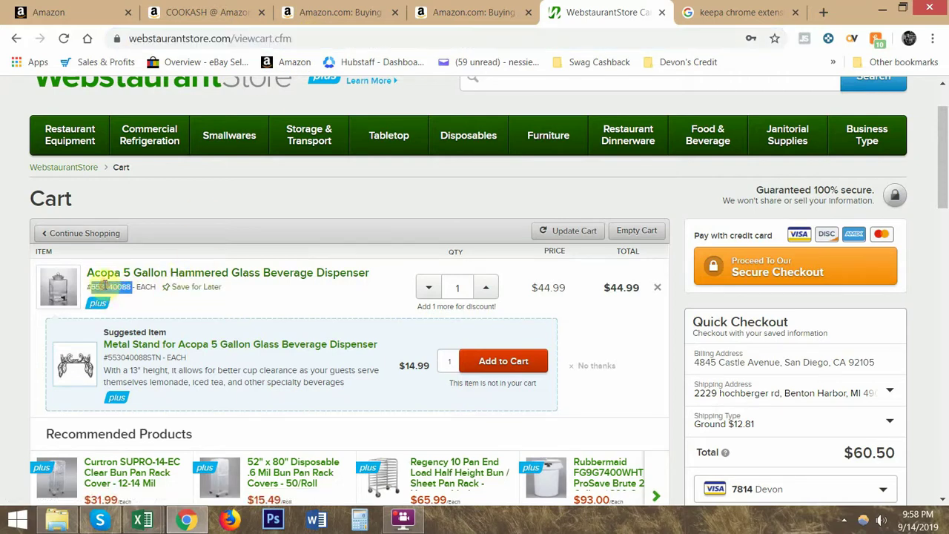
- Open the dispenser's product page from the cart and copy its item number 553040088 into the UPC/MPN cell G12
left_click(169, 273)
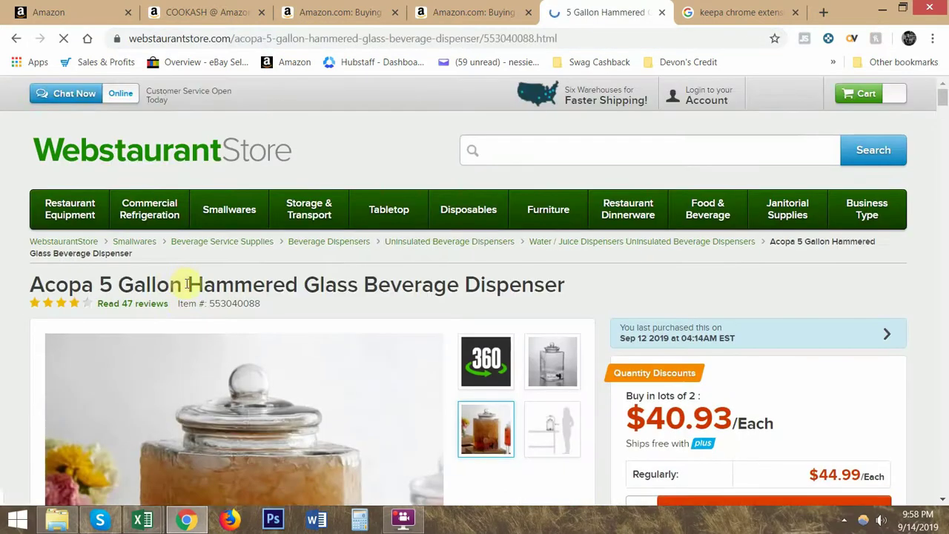
left_click_drag(232, 301, 262, 43)
double_click(235, 303)
key("ctrl+c")
key("alt+Tab")
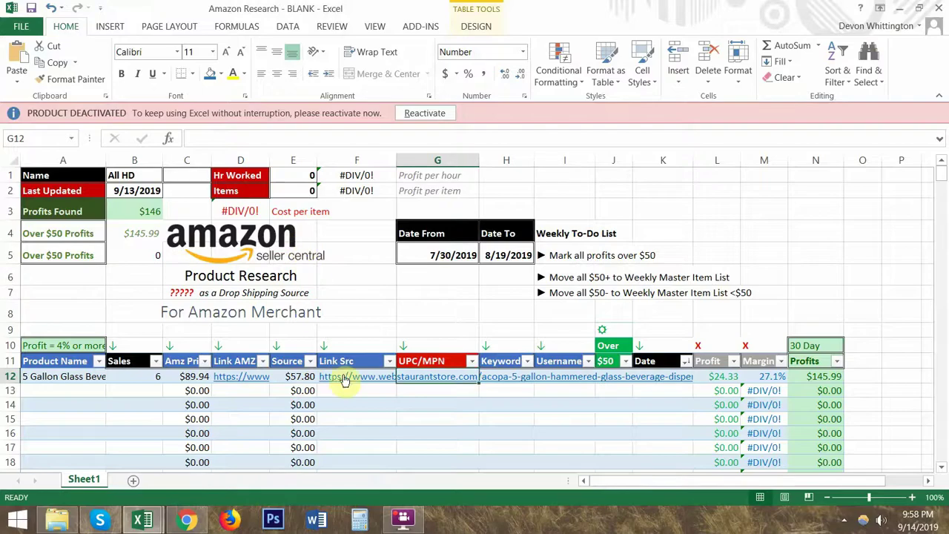
key("ctrl+v")
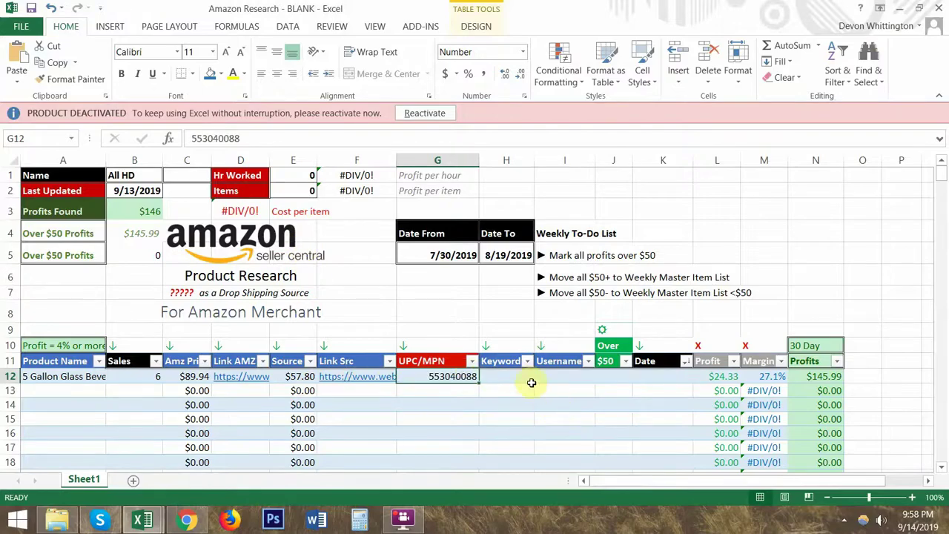
- Select the Username cell I12 and bring up the COOKASH seller's Amazon storefront in the browser
left_click_drag(518, 377, 527, 427)
left_click(567, 385)
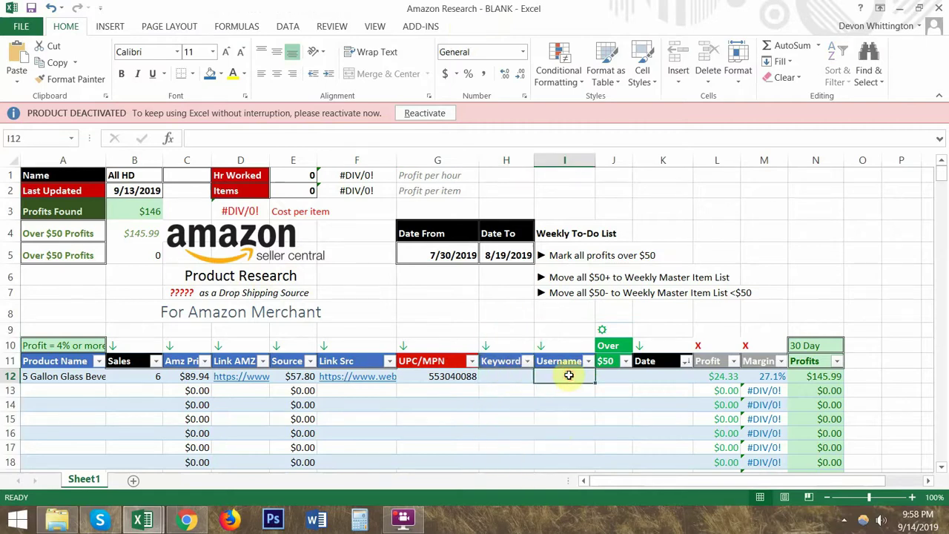
key("alt+Tab")
middle_click(588, 12)
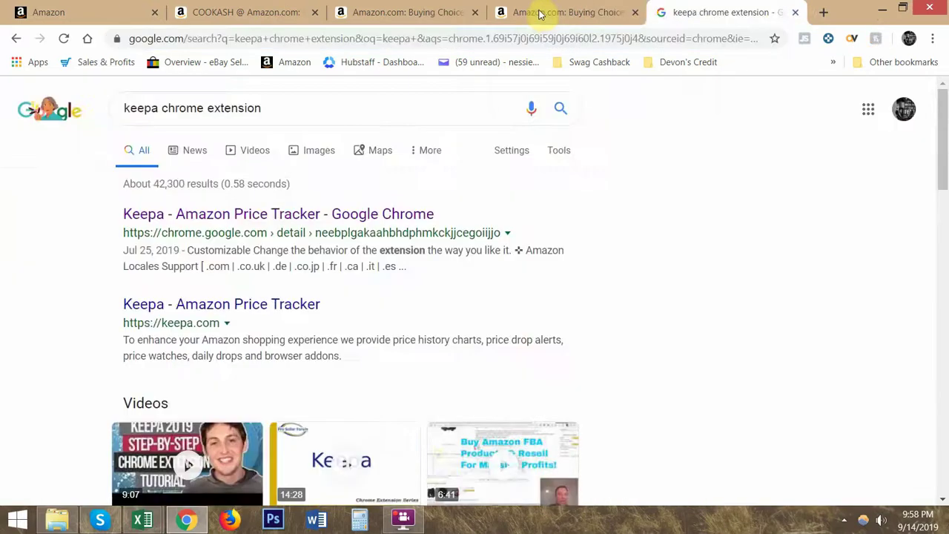
left_click(541, 13)
left_click(404, 5)
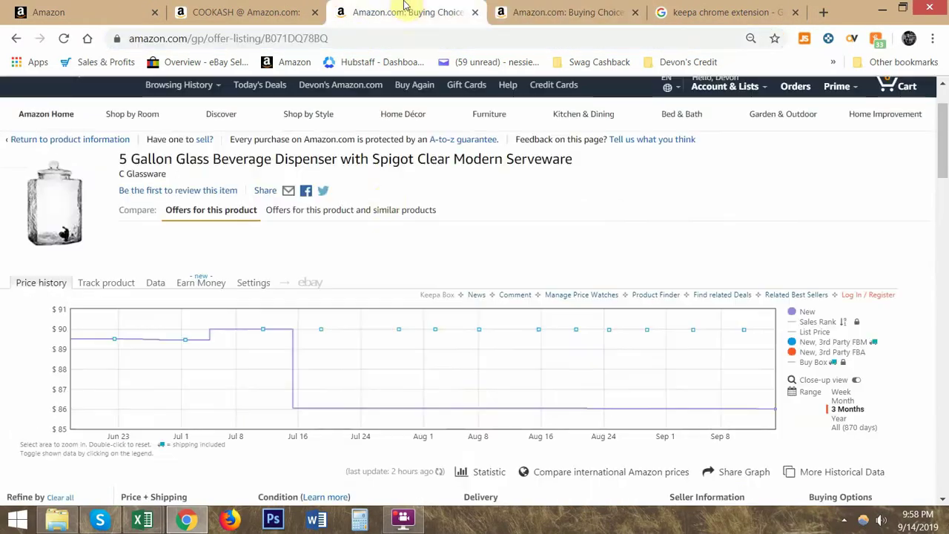
scroll(387, 189, "down", 5)
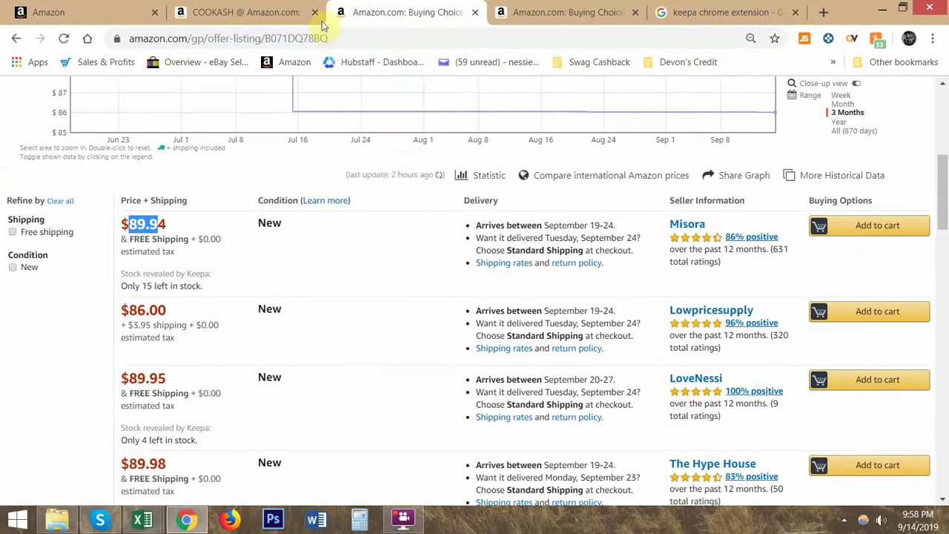
left_click(280, 11)
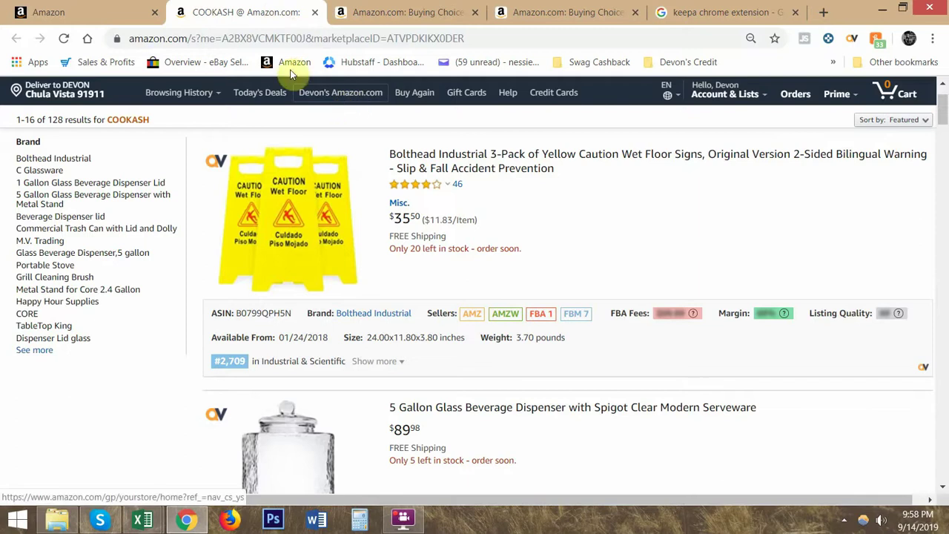
scroll(75, 96, "up", 1)
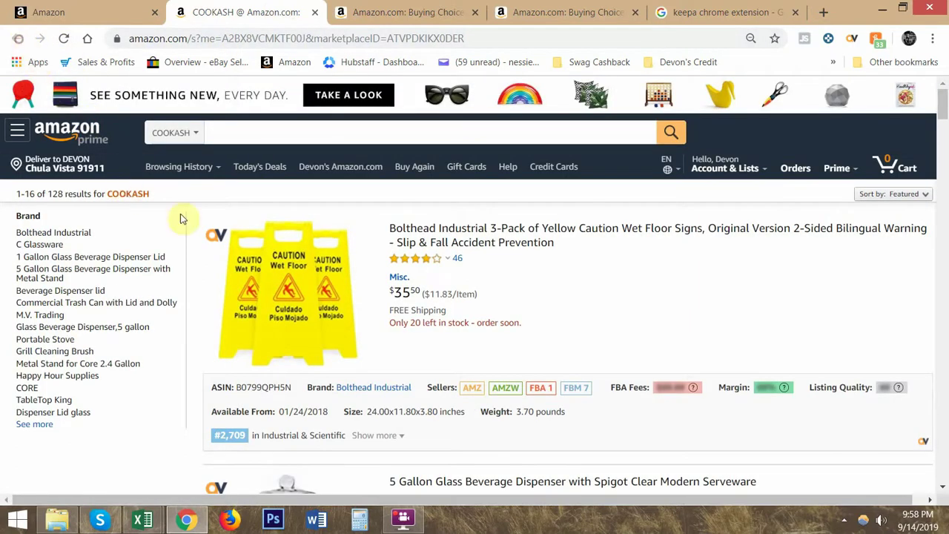
- Copy the COOKASH storefront's web address into the Username cell I12
left_click(201, 38)
key("ctrl+c")
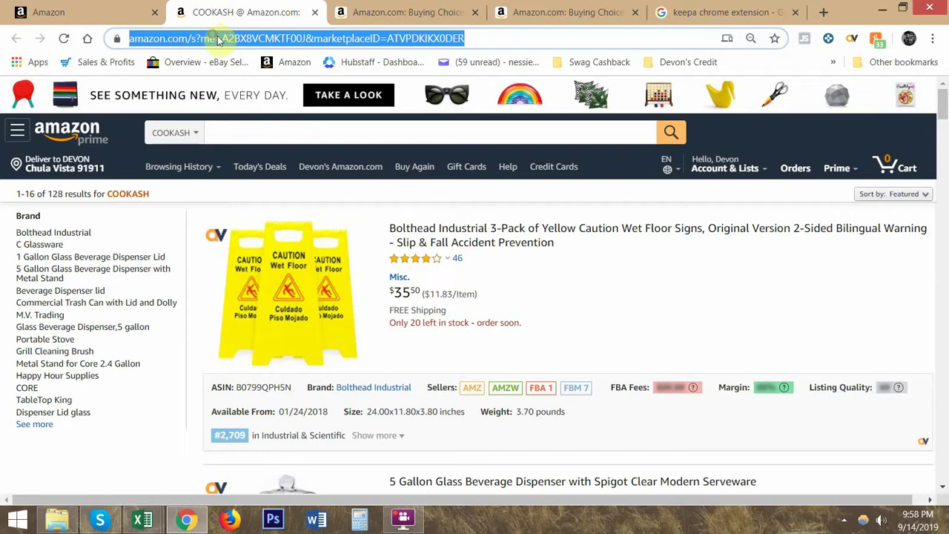
key("alt+Tab")
key("ctrl+v")
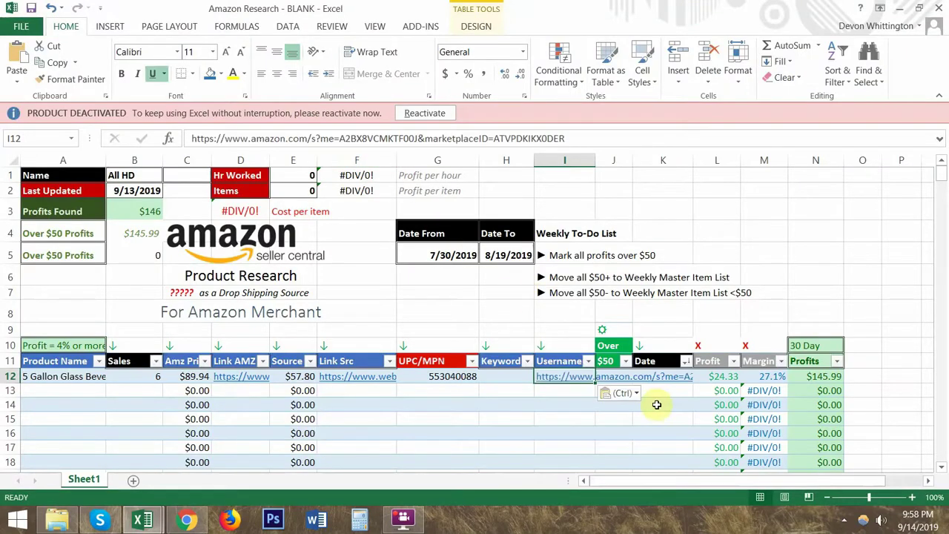
left_click(617, 376)
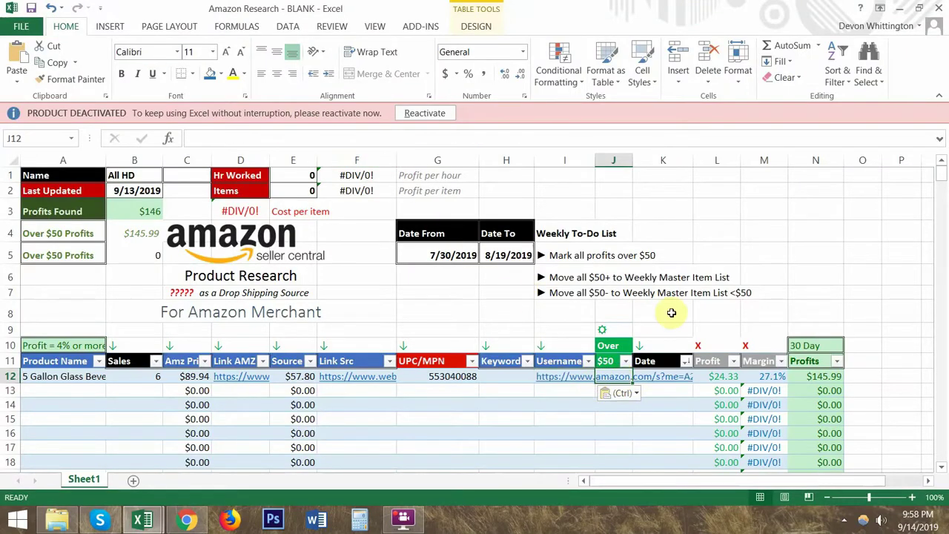
key("Left")
- Copy the seller name COOKASH from the storefront results as plain text into the Username cell I12
key("alt+Tab")
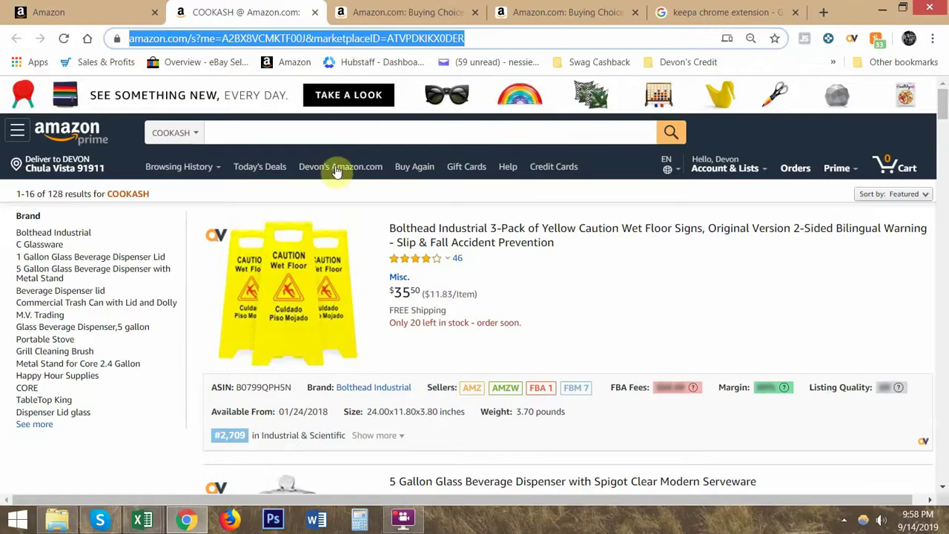
double_click(127, 193)
key("ctrl+c")
left_click(250, 38)
key("ctrl+v")
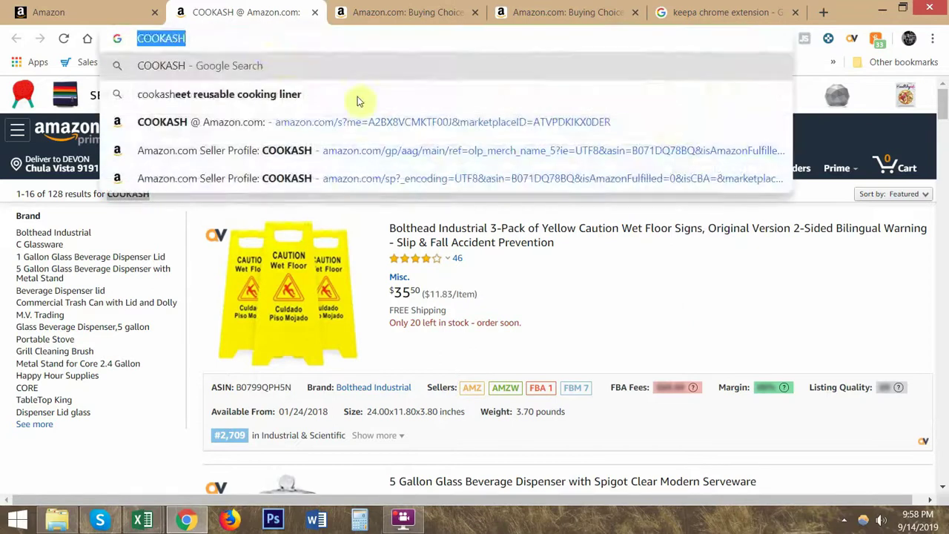
key("alt+Tab")
left_click(559, 376)
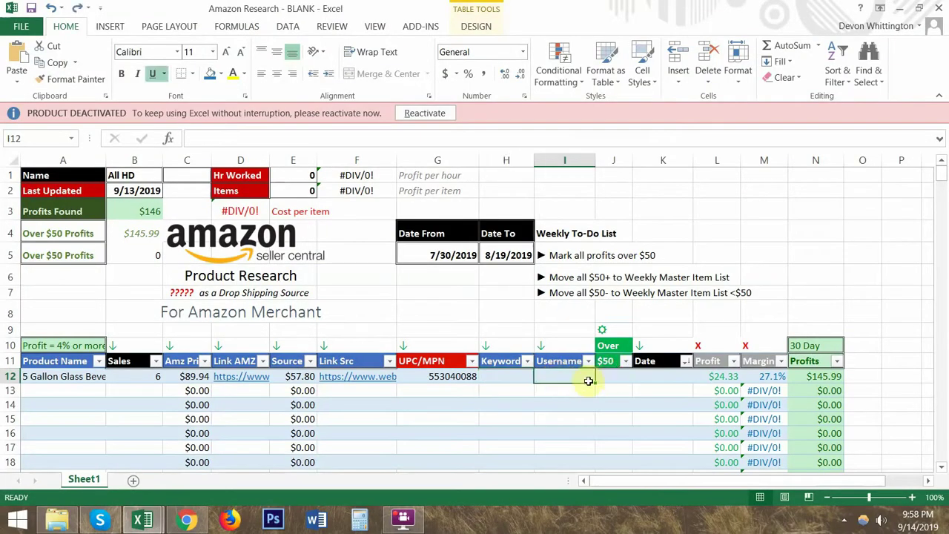
key("ctrl+c")
key("ctrl+v")
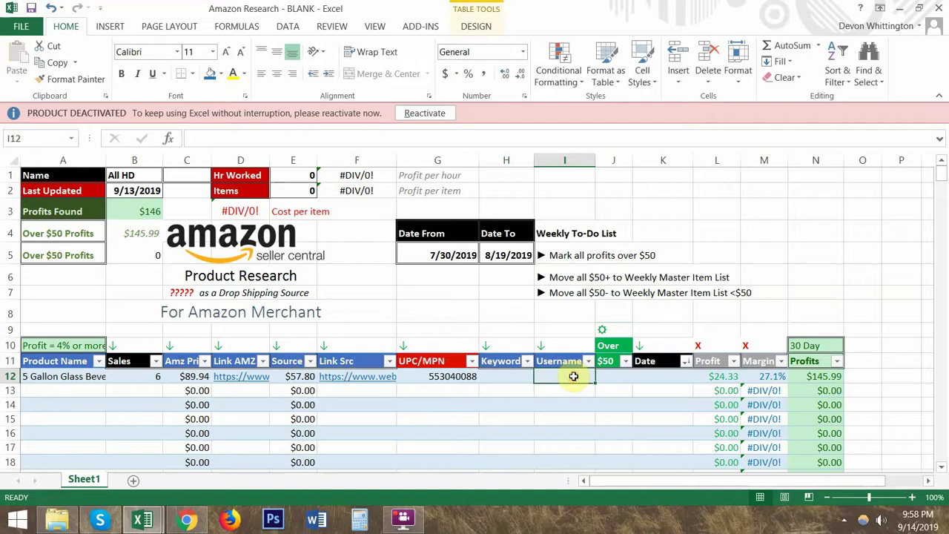
key("alt+Tab")
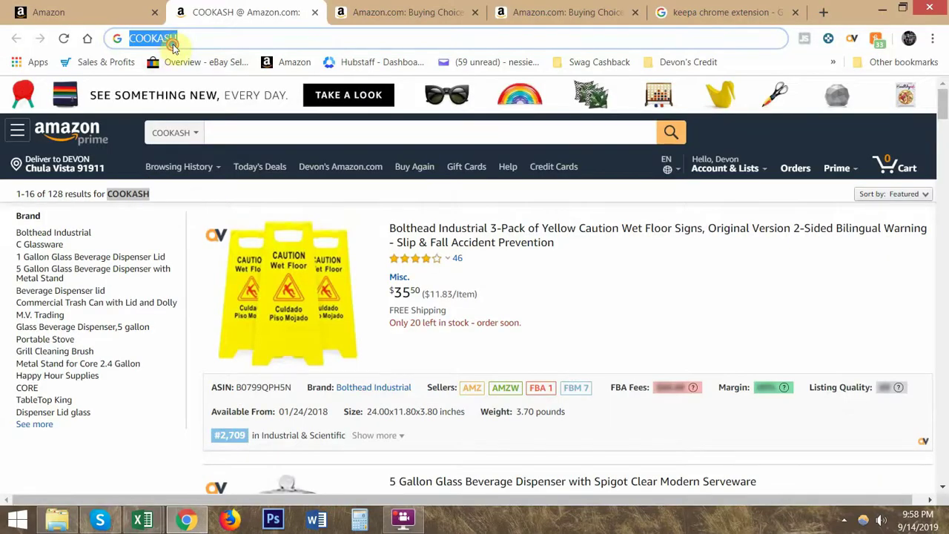
key("alt+Tab")
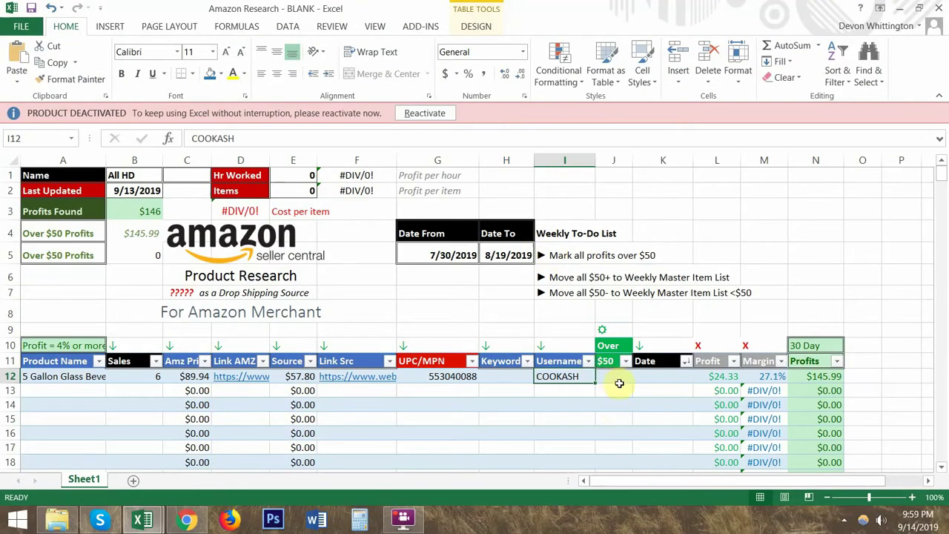
- Enter the research date 9/14/2019 in the Date cell K12
left_click(619, 380)
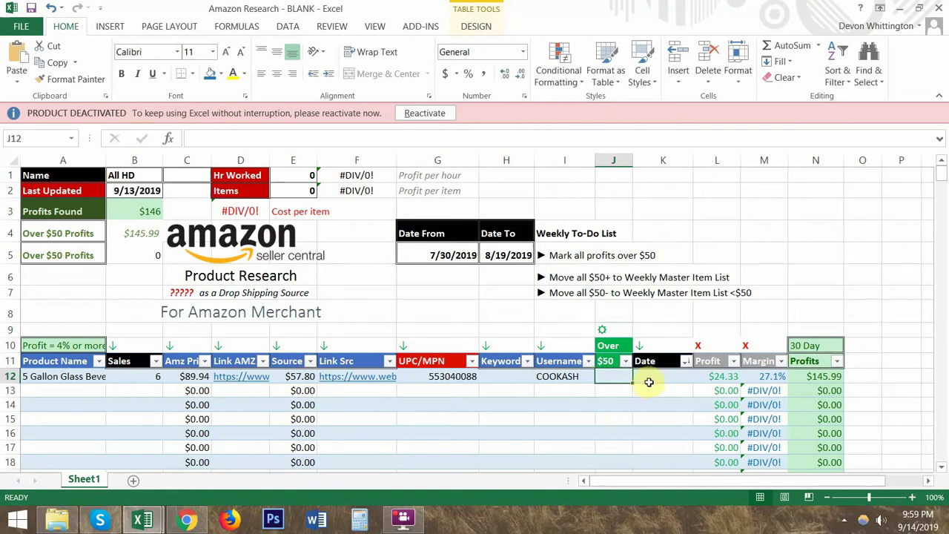
left_click(654, 380)
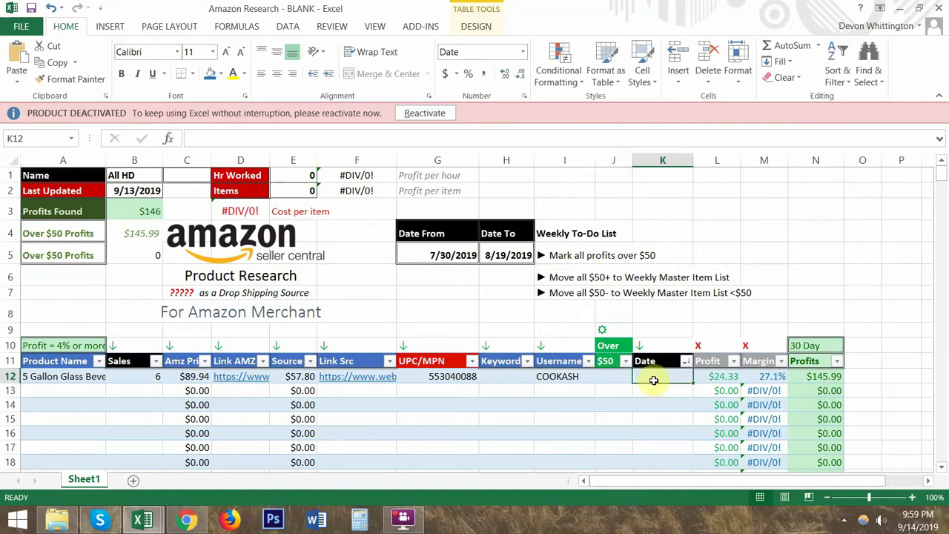
type("9/14/2")
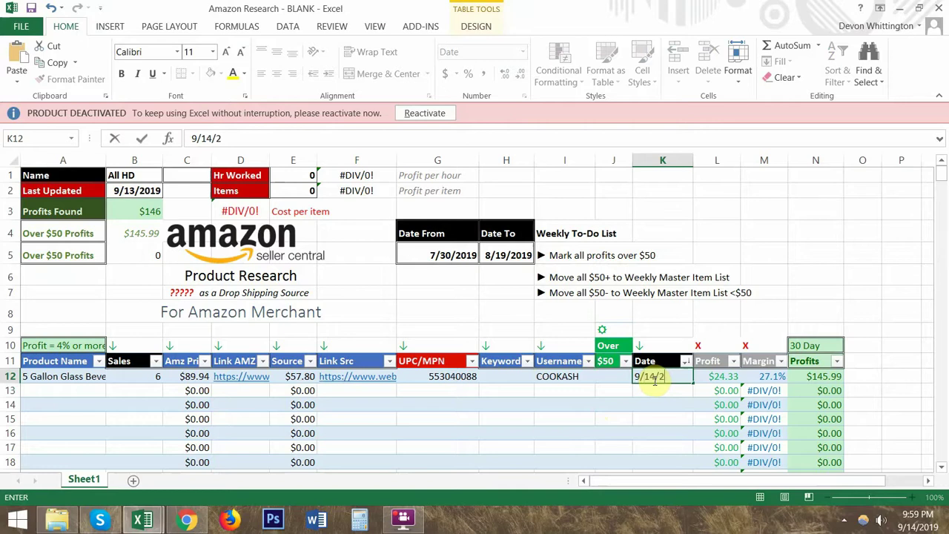
type("019")
key("Return")
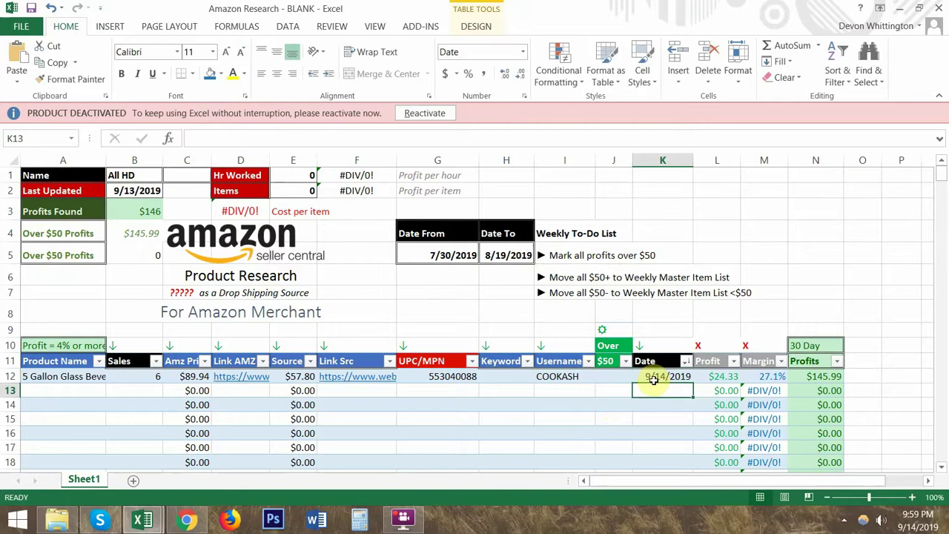
- Review the dispenser's complete row 12, then examine its title and price in the COOKASH storefront
left_click_drag(791, 376, 71, 376)
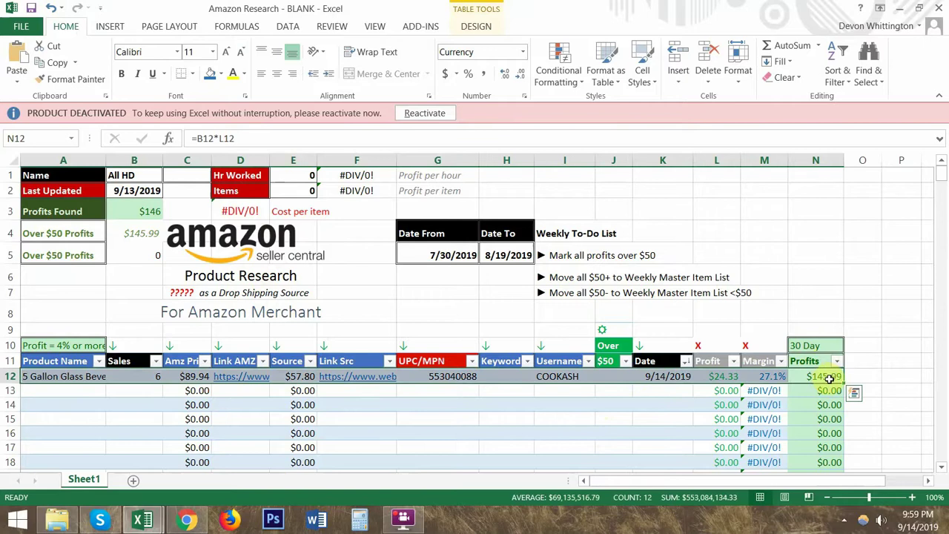
left_click(88, 390)
key("alt+Tab")
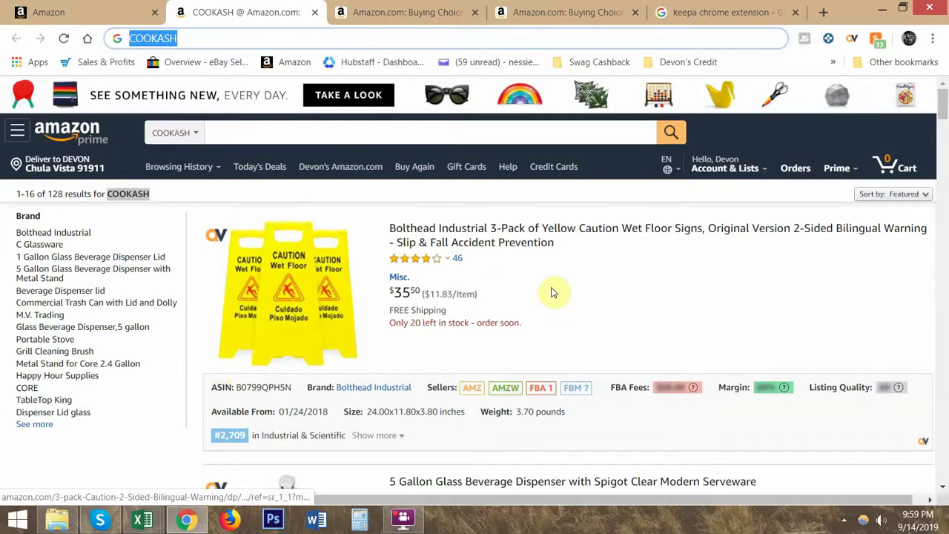
left_click(582, 292)
scroll(582, 294, "down", 3)
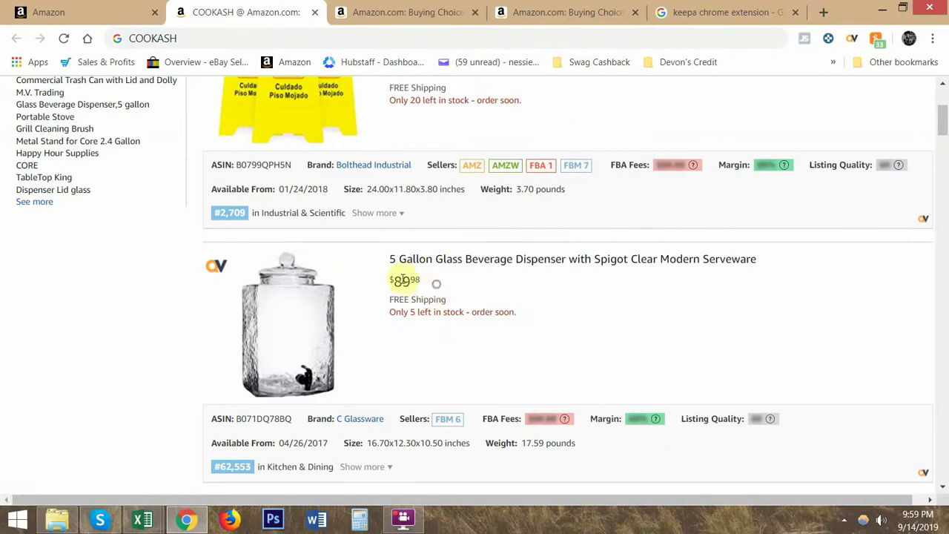
left_click_drag(401, 279, 384, 259)
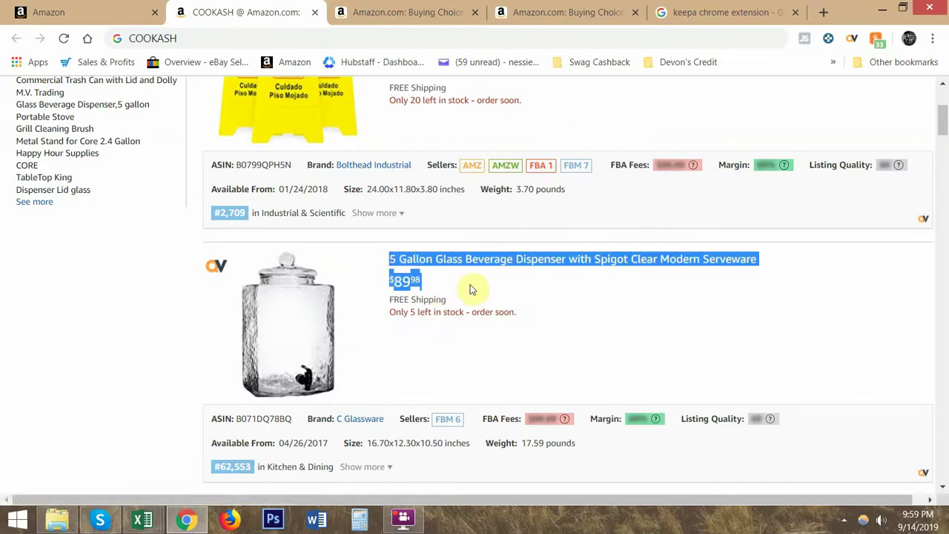
left_click(471, 288)
- Inspect the offer details behind the individual price points on the dispenser's three-month Keepa price history
left_click(395, 10)
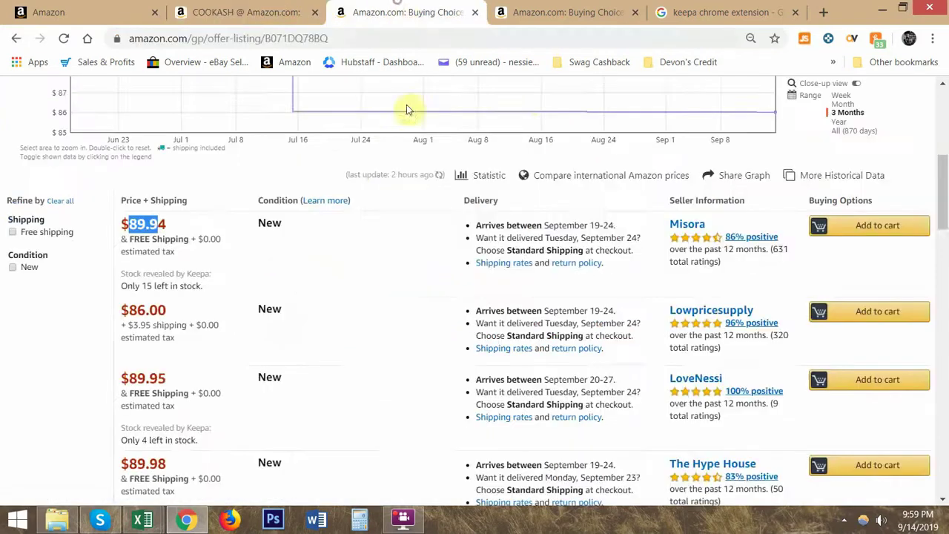
left_click(744, 184)
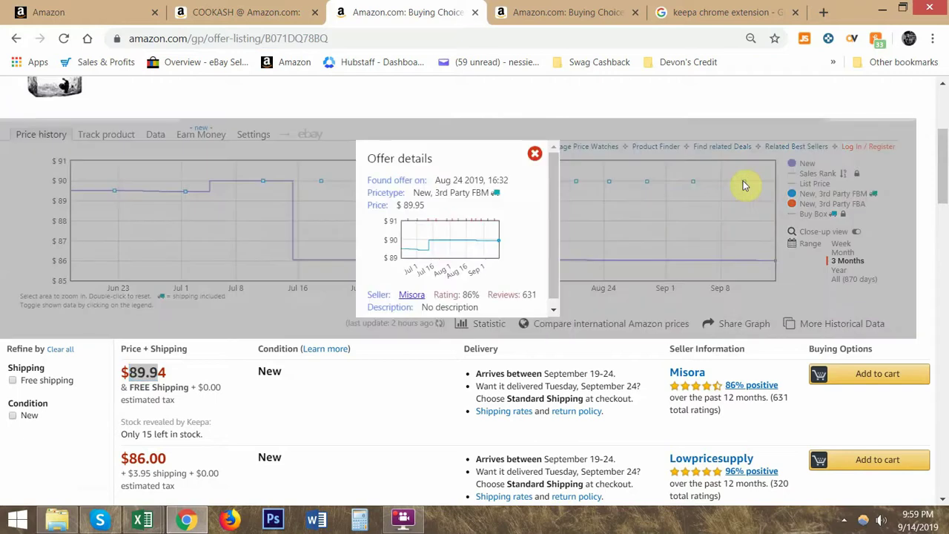
left_click(535, 154)
left_click(691, 183)
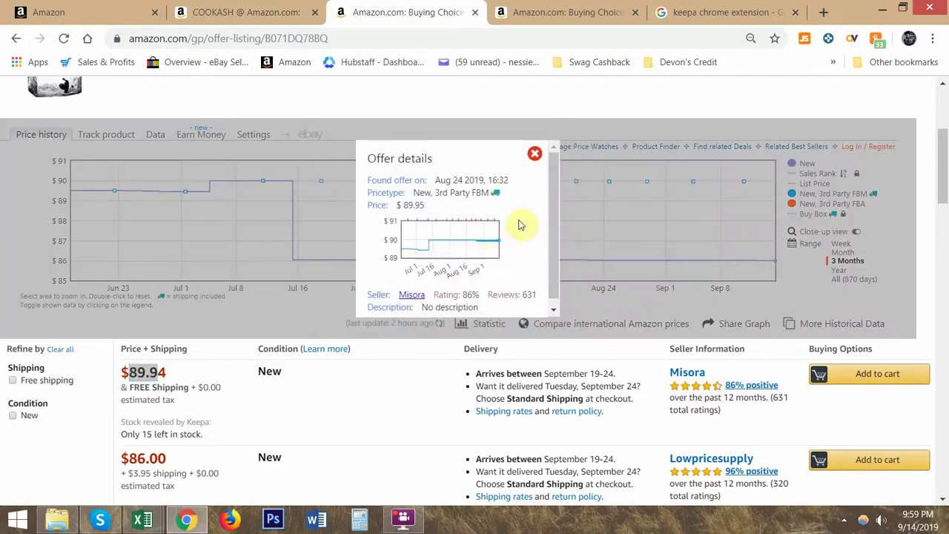
left_click(535, 153)
left_click(647, 184)
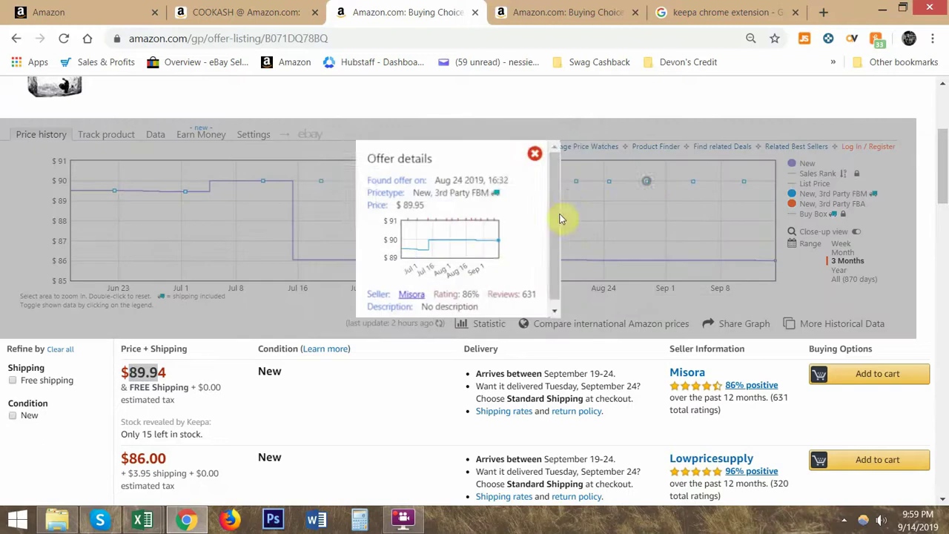
left_click(532, 153)
left_click(609, 184)
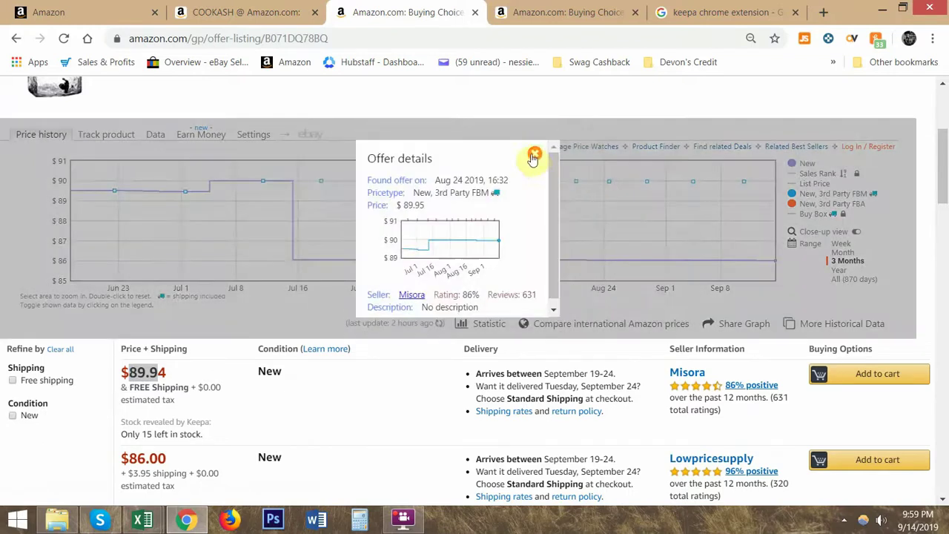
left_click(533, 155)
left_click(574, 184)
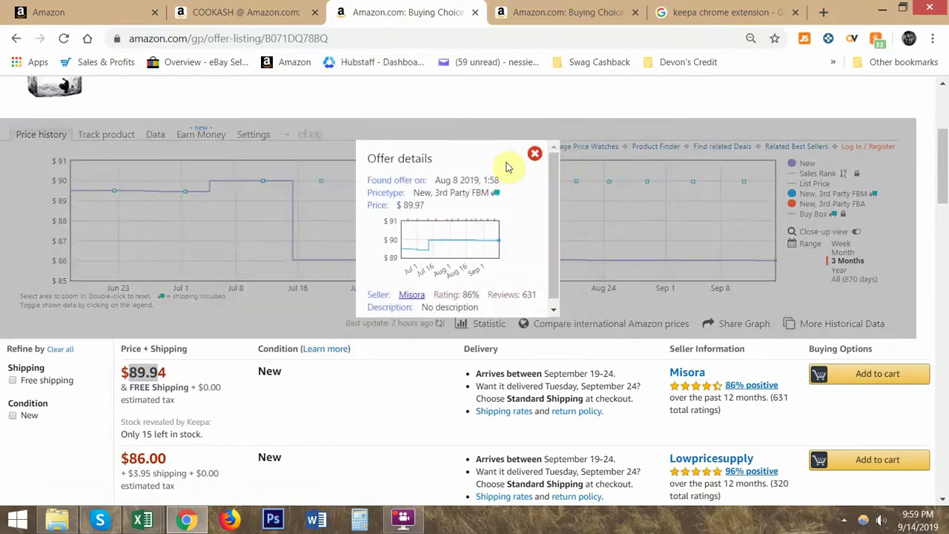
left_click(537, 153)
left_click(481, 182)
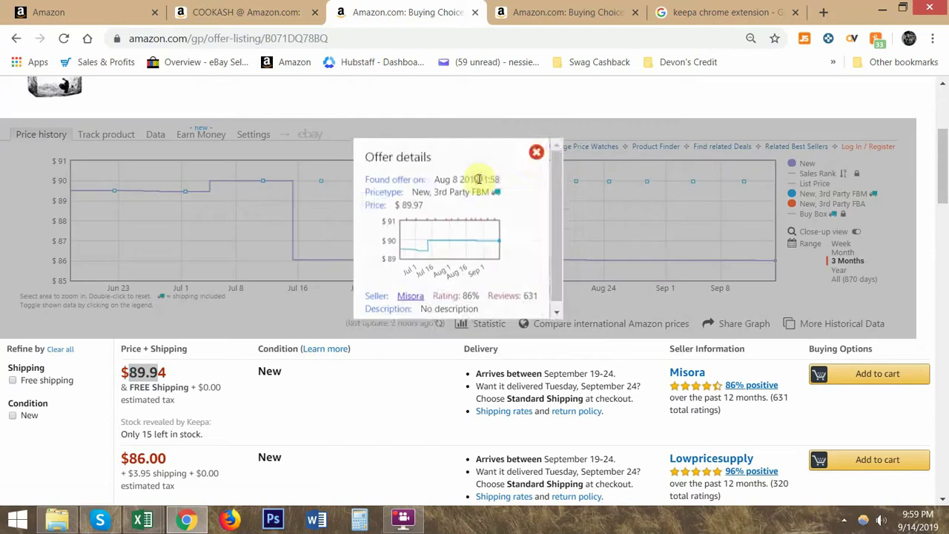
left_click(534, 154)
left_click(439, 184)
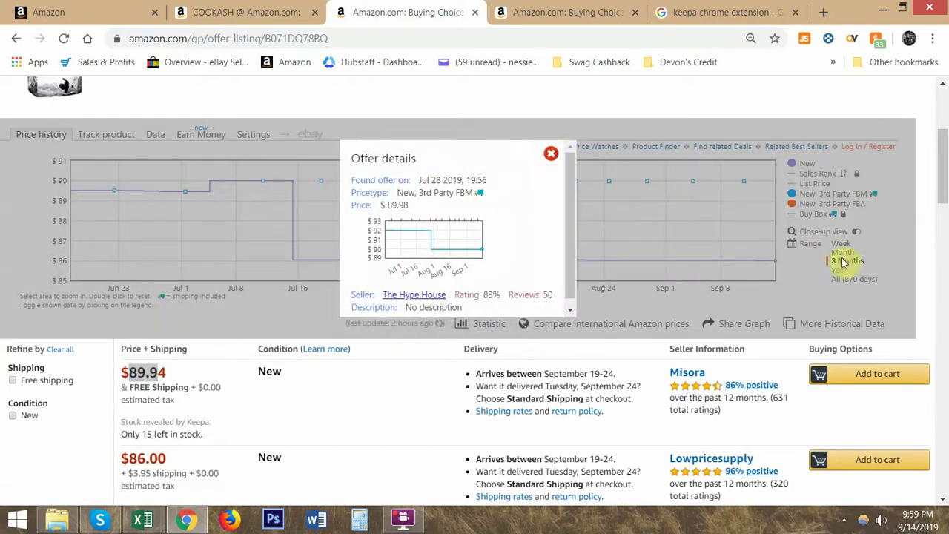
left_click(551, 153)
- Set the Keepa price history range to Month and inspect the offer details of the three most recent price points
left_click(833, 252)
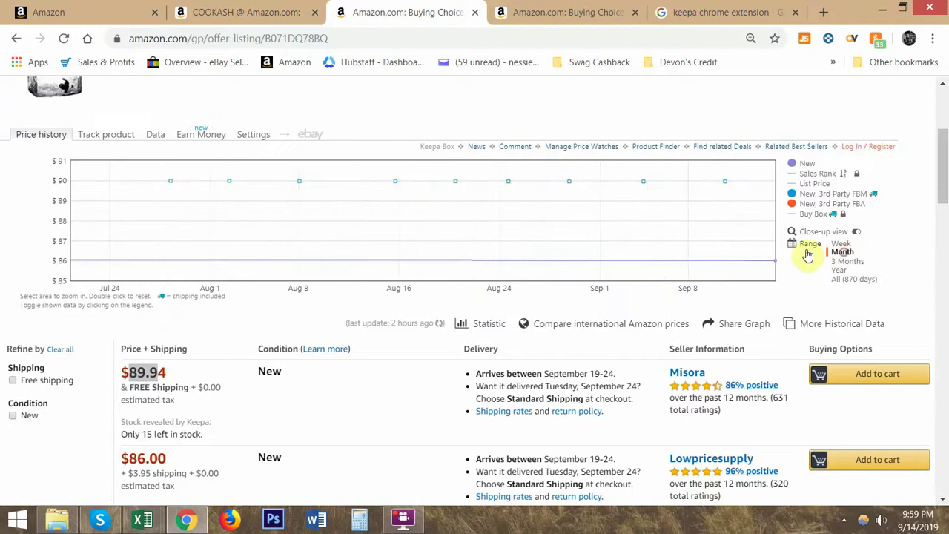
left_click(685, 182)
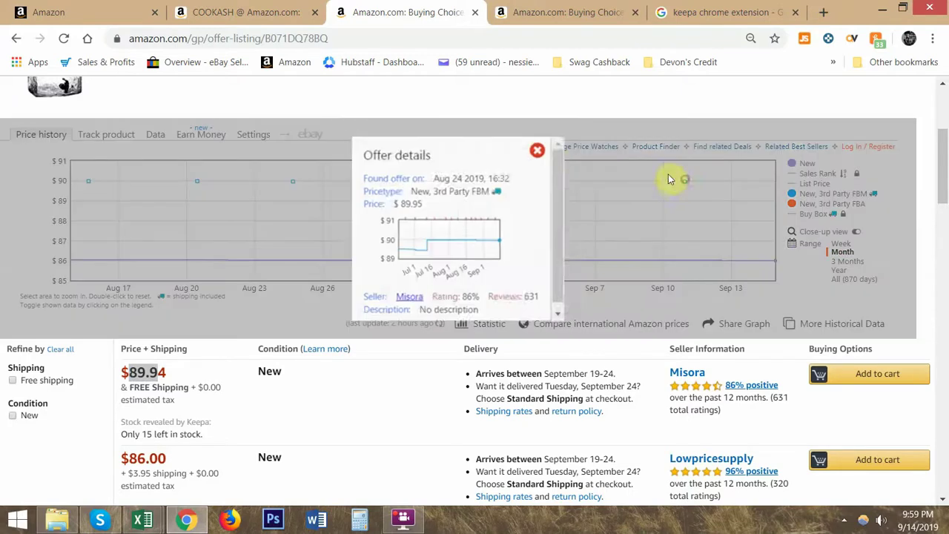
left_click(544, 154)
left_click(539, 184)
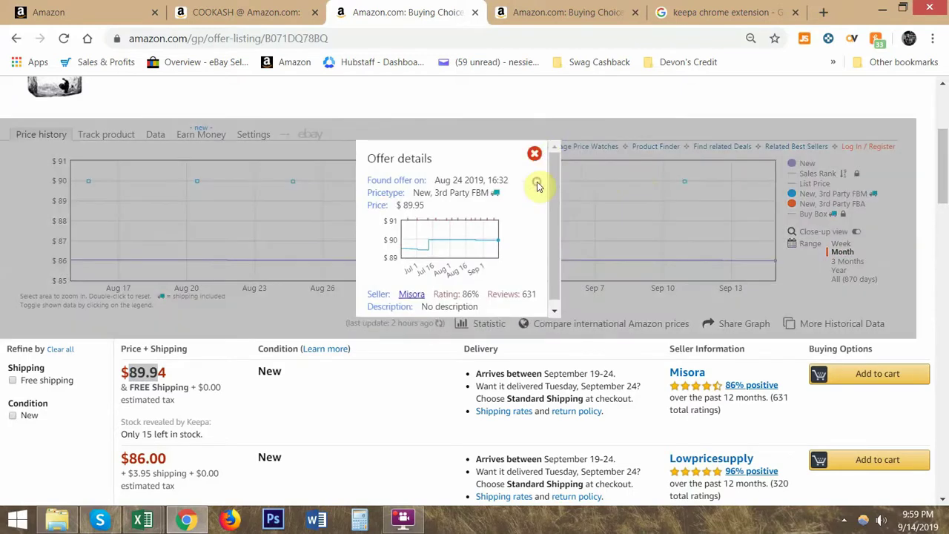
left_click(537, 154)
left_click(404, 183)
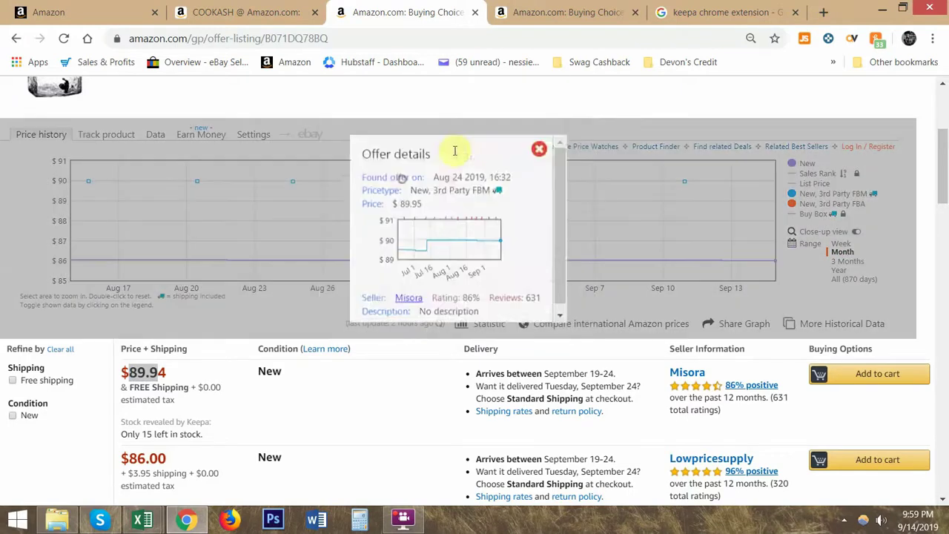
left_click(535, 151)
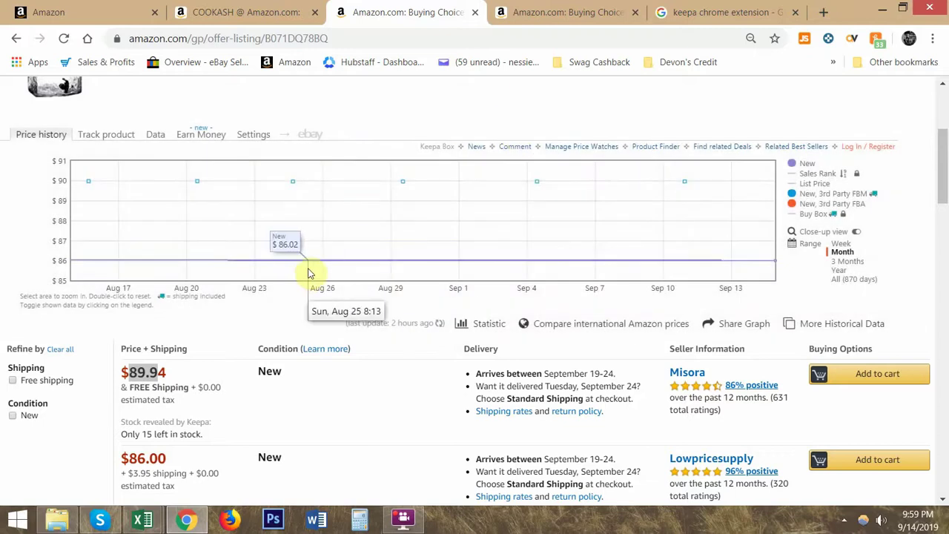
- Compare the sellers and their prices in the dispenser's offer list, including the first offer's price
left_click(344, 380)
scroll(353, 377, "down", 2)
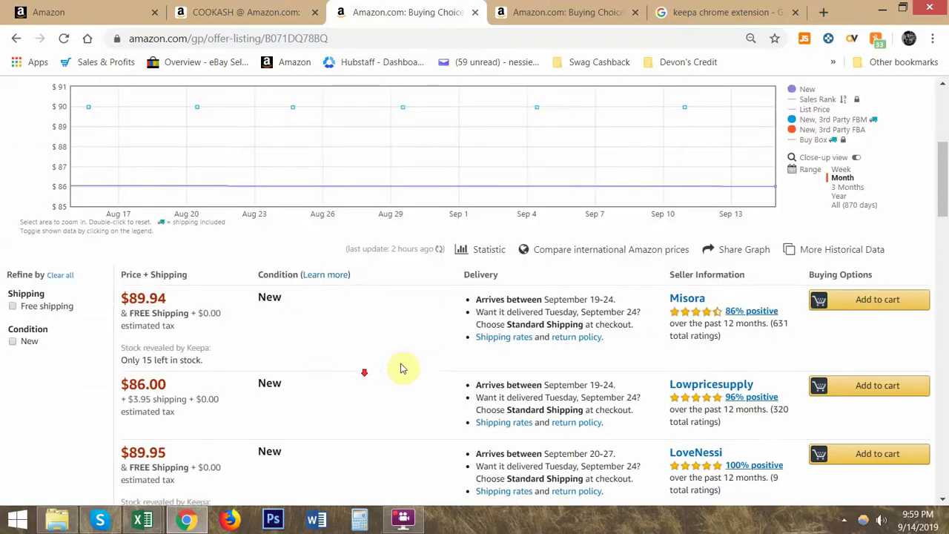
left_click_drag(575, 379, 695, 379)
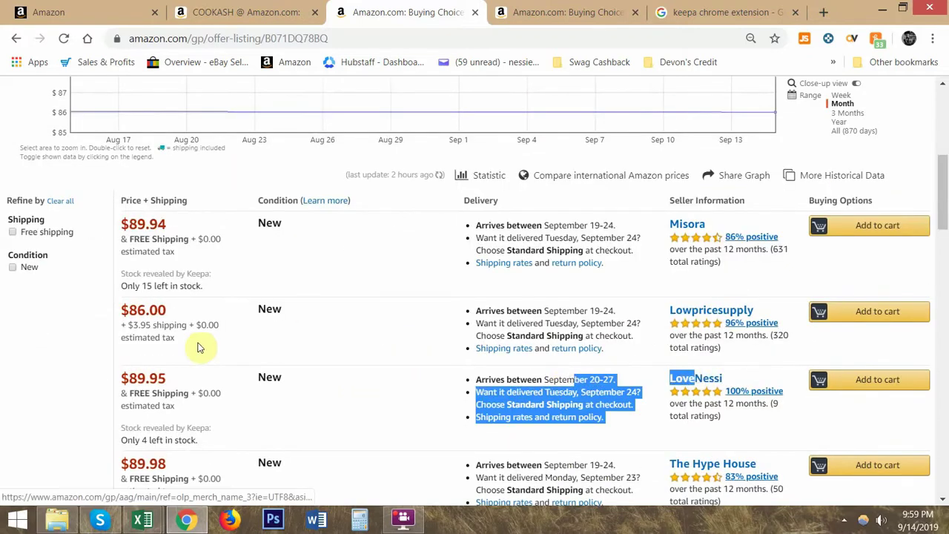
left_click_drag(137, 224, 191, 225)
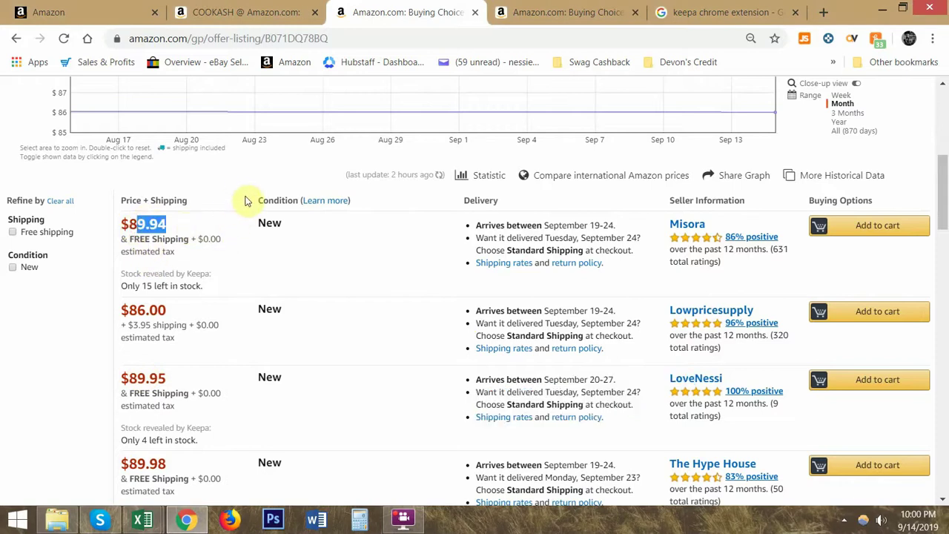
- Close the duplicate buying-choices page for the 5 gallon glass beverage dispenser, keeping the one filtered to new condition
scroll(304, 252, "up", 4)
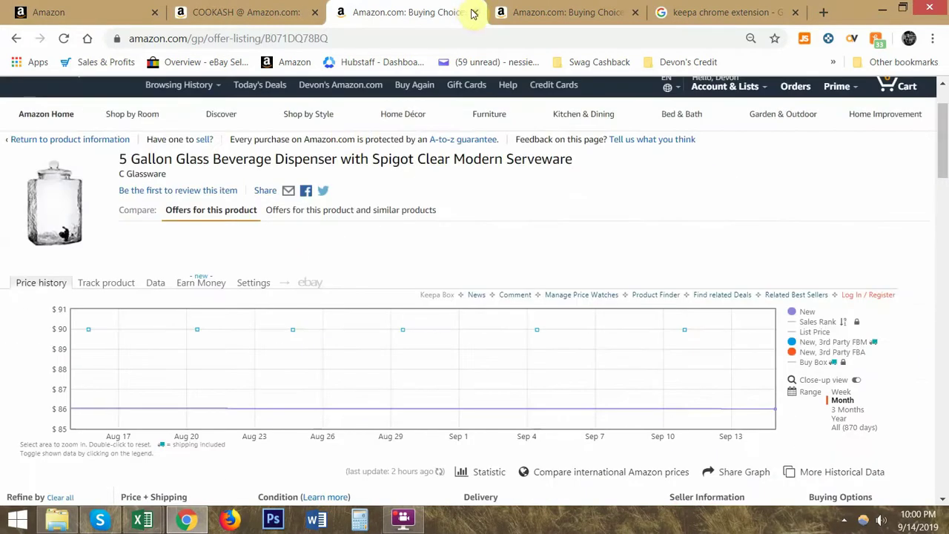
left_click(475, 13)
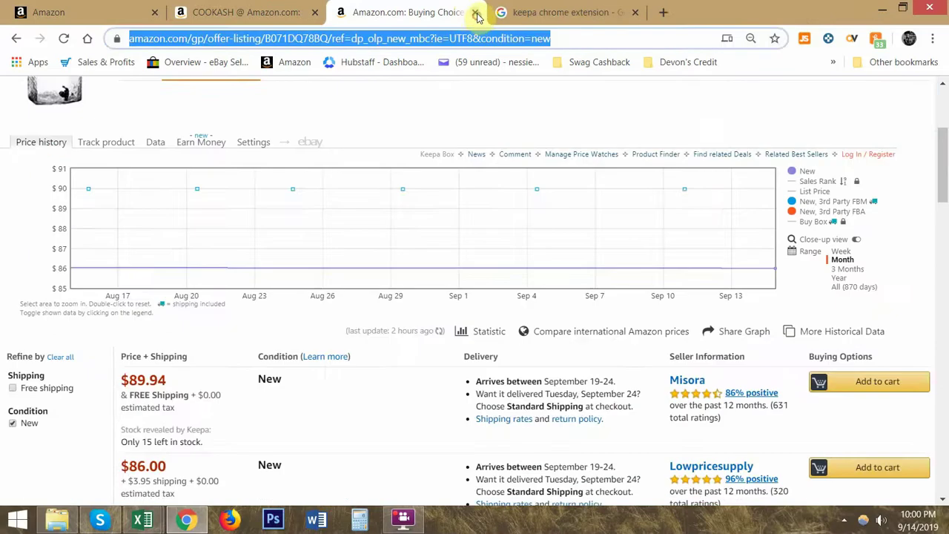
scroll(303, 303, "down", 2)
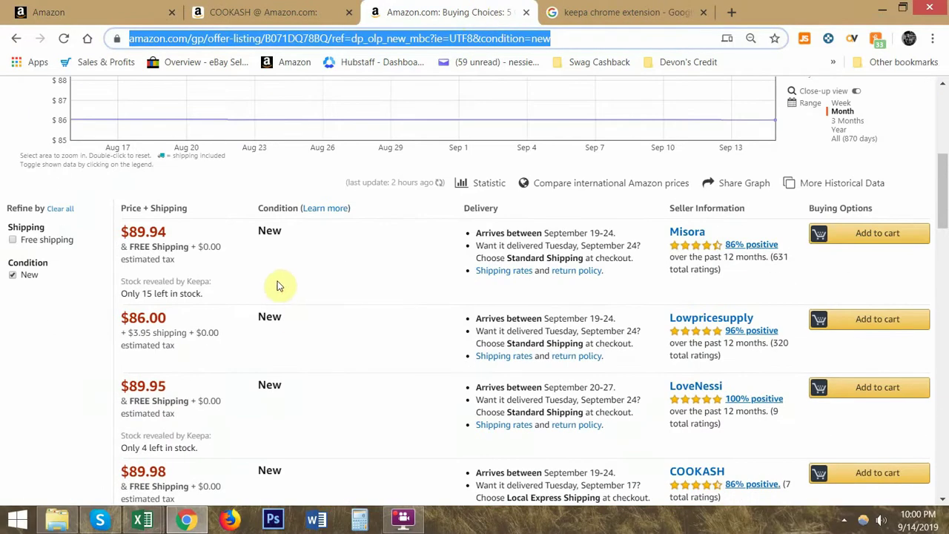
- Check the dispenser's Amazon price in the Excel research sheet against the first seller's offer price in Chrome
key("alt+Tab")
left_click_drag(187, 380, 188, 423)
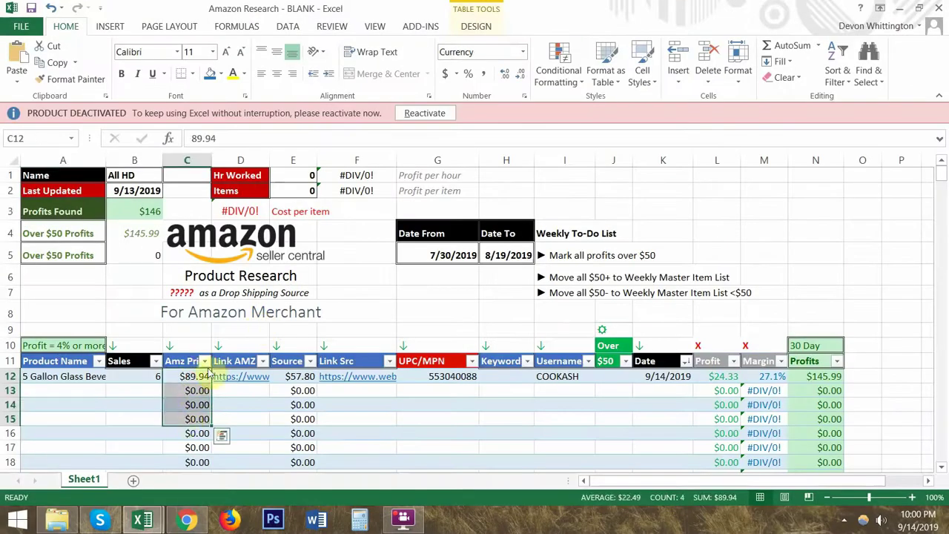
key("alt+Tab")
left_click_drag(126, 236, 172, 228)
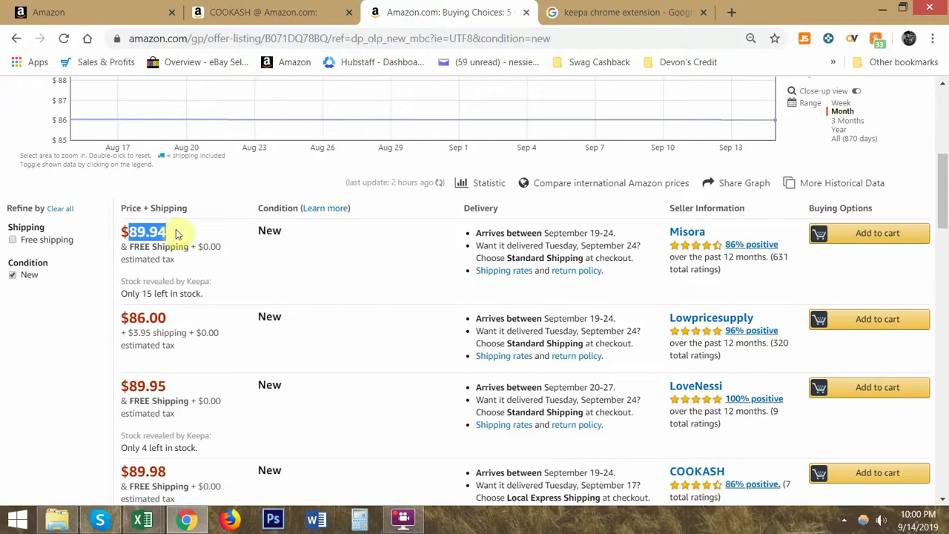
- Compare the delivery date ranges of the sellers offering the glass beverage dispenser
scroll(215, 237, "up", 2)
scroll(405, 361, "down", 1)
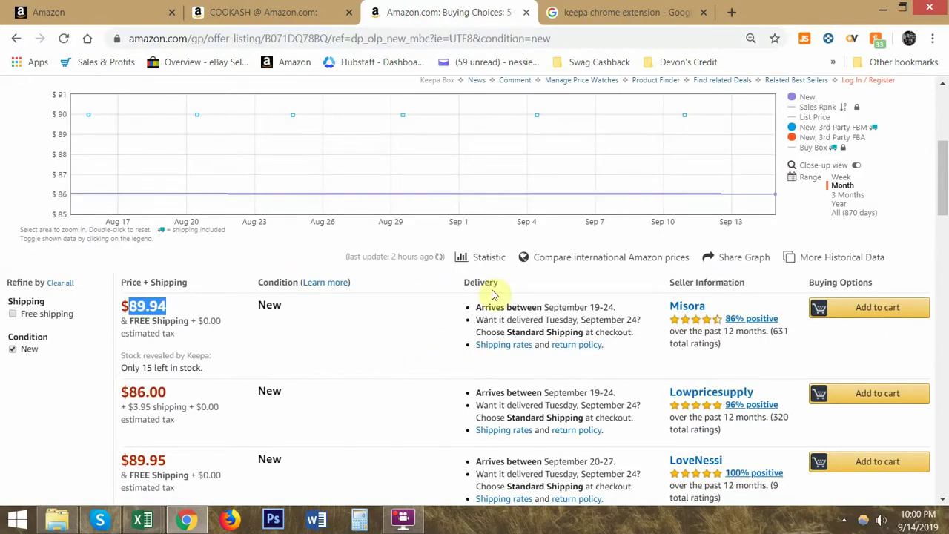
scroll(592, 317, "down", 1)
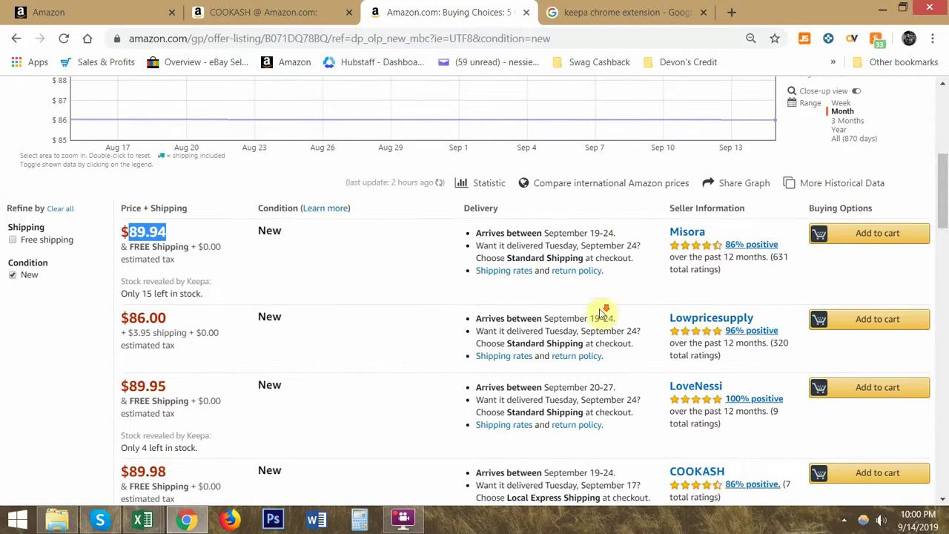
left_click_drag(591, 233, 614, 233)
left_click_drag(591, 318, 614, 319)
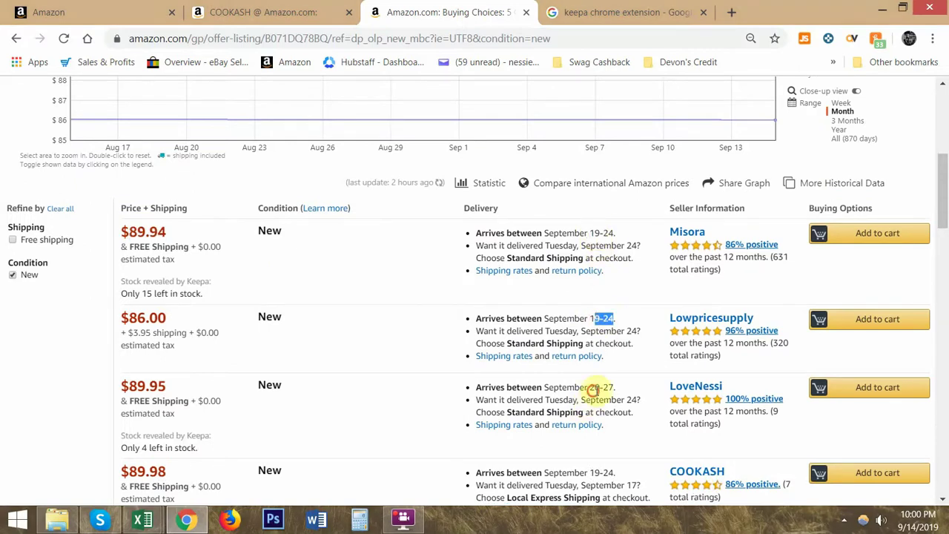
left_click_drag(591, 472, 614, 472)
- Open the product page of the 5 gallon glass beverage dispenser from its offer listing
scroll(182, 338, "up", 4)
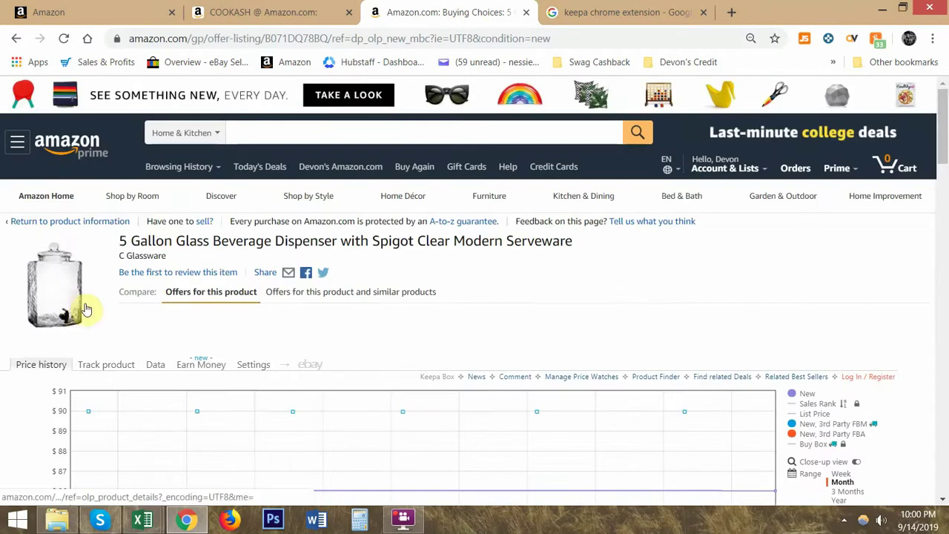
scroll(84, 313, "down", 4)
scroll(47, 212, "up", 4)
left_click(47, 212)
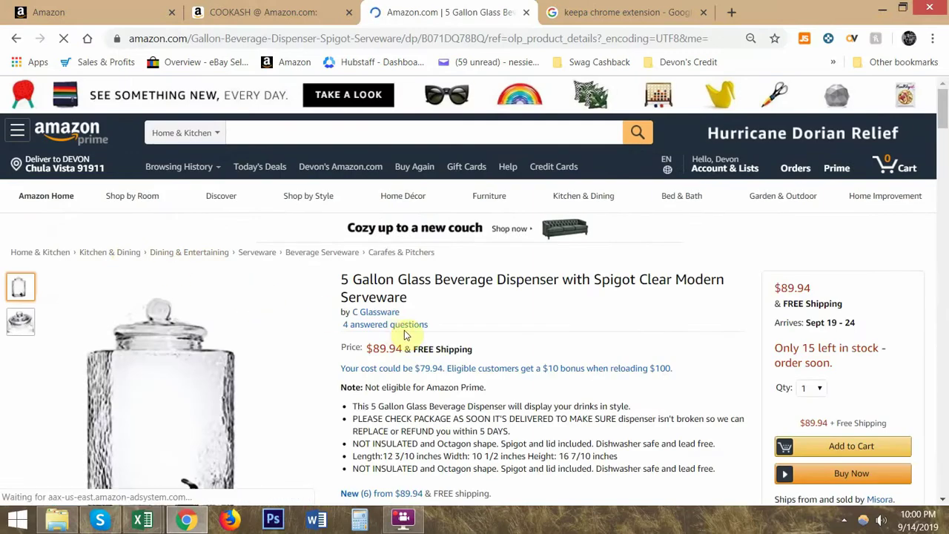
- Examine the price and shipping terms on the glass beverage dispenser's product page
double_click(378, 349)
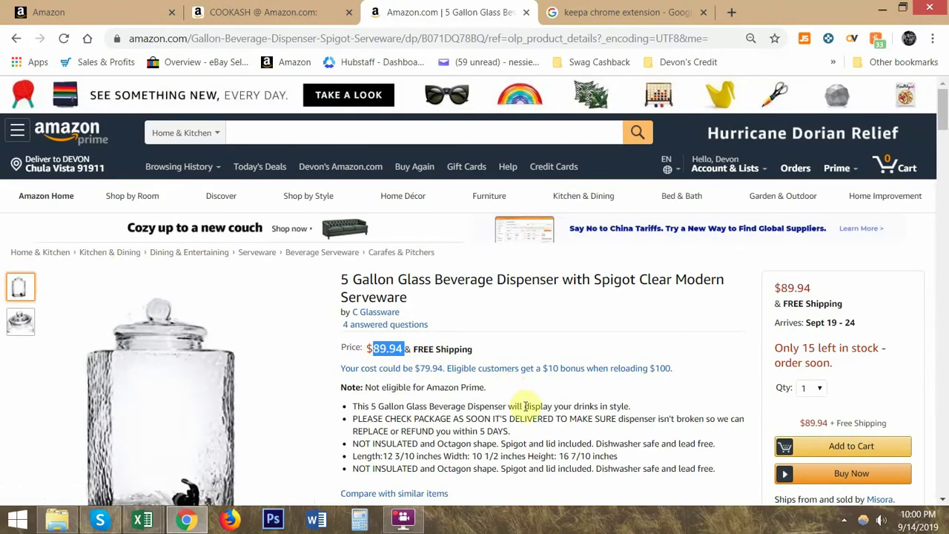
scroll(524, 406, "down", 2)
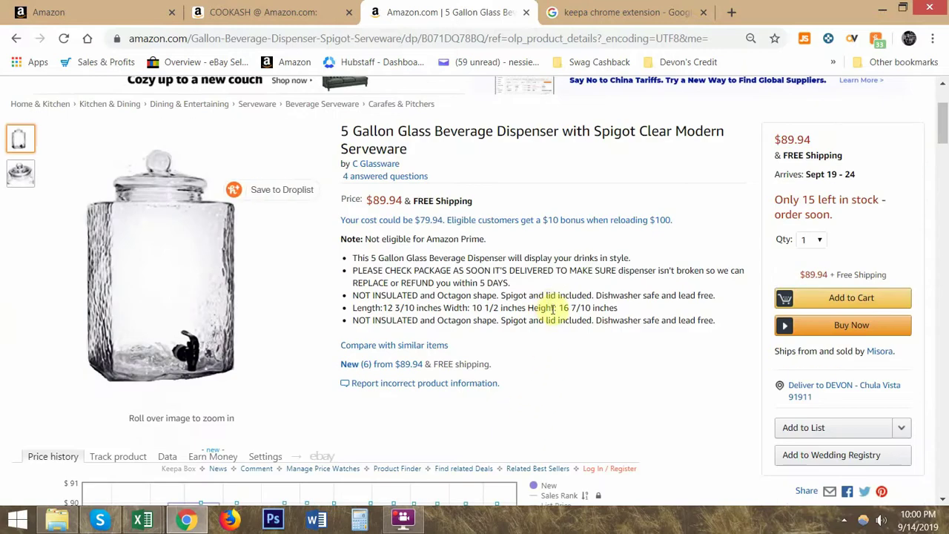
triple_click(386, 199)
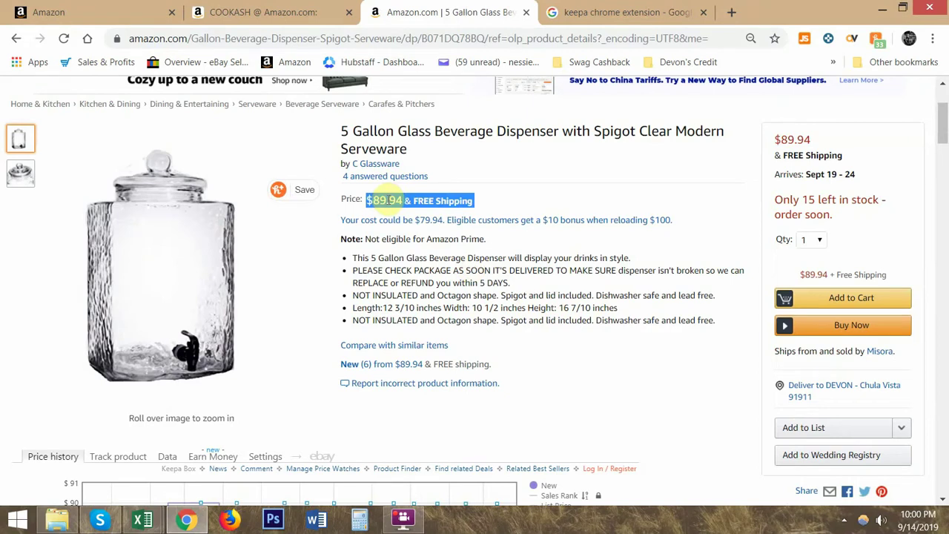
left_click(401, 198)
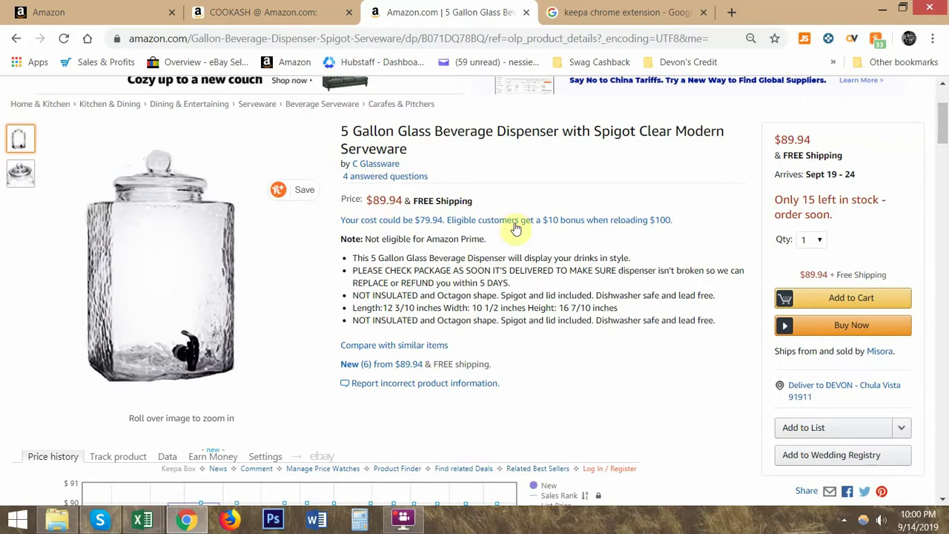
left_click_drag(398, 201, 373, 200)
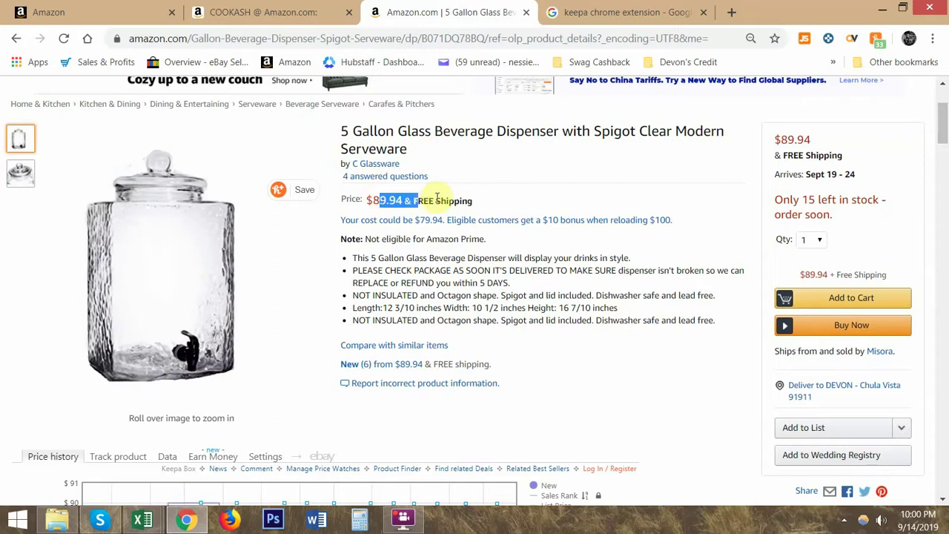
left_click(437, 199)
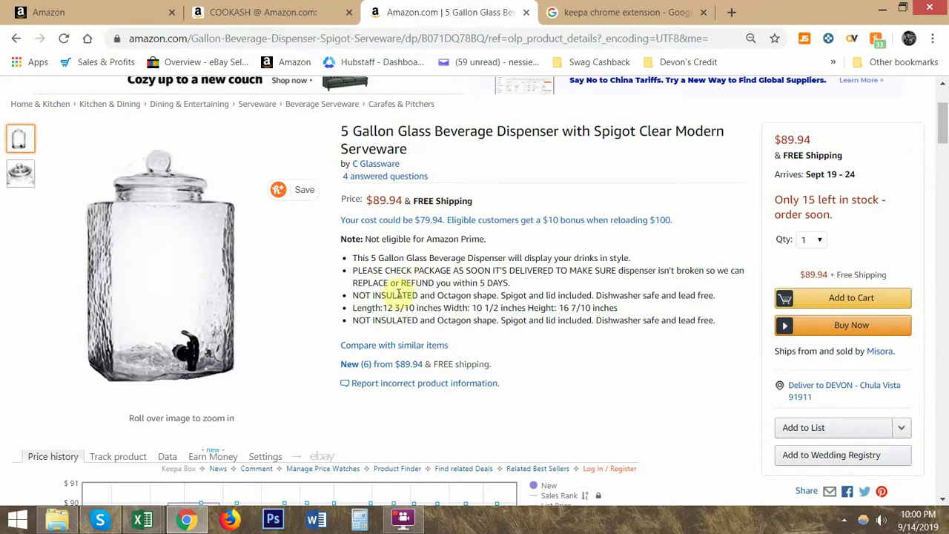
scroll(503, 295, "down", 5)
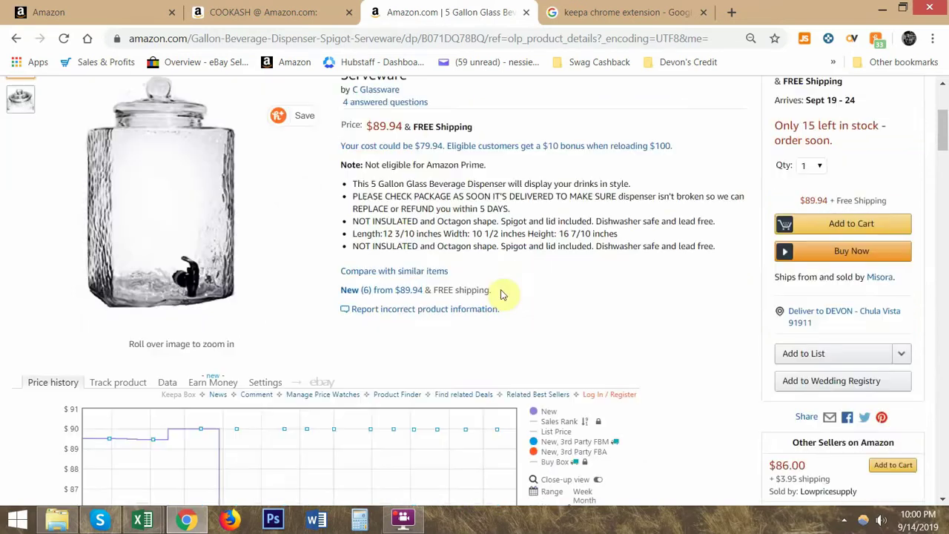
- Switch to the Excel research sheet and inspect the dispenser's profit and margin formulas in row 12
key("alt+Tab")
left_click(715, 376)
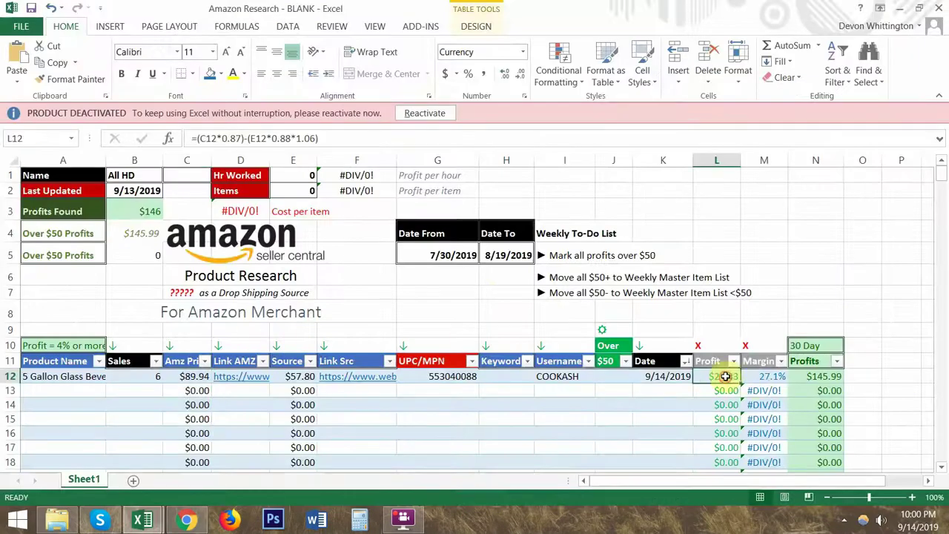
left_click(764, 376)
key("ctrl+Down")
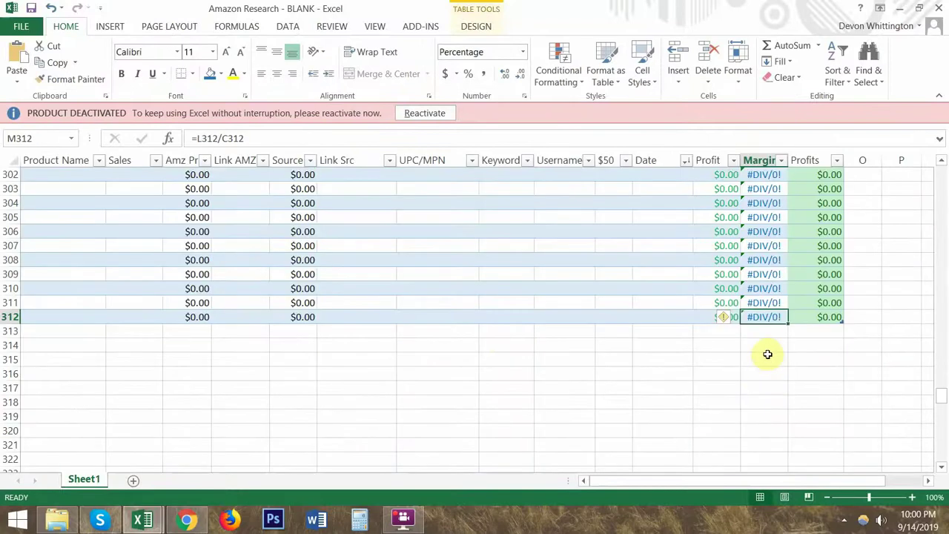
scroll(771, 355, "up", 17)
scroll(942, 356, "up", 20)
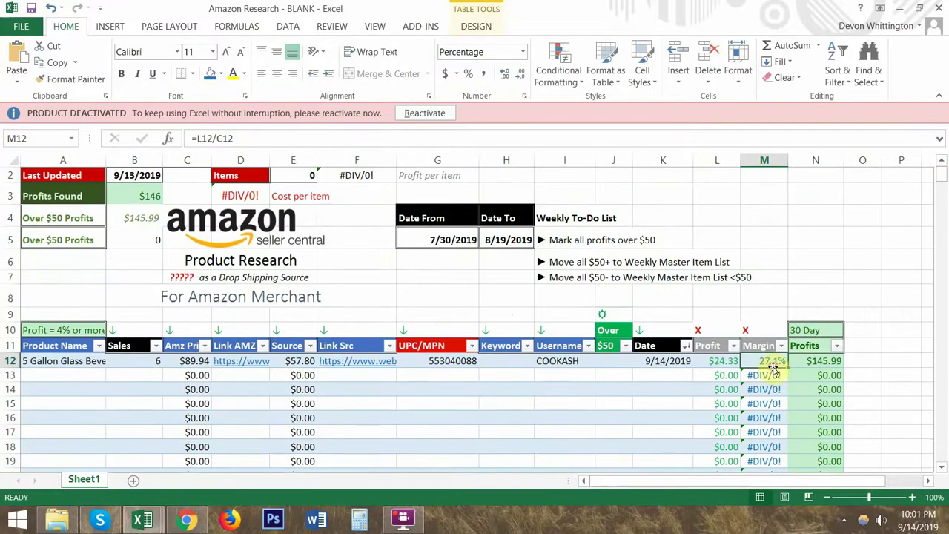
scroll(236, 331, "down", 1)
scroll(300, 307, "up", 1)
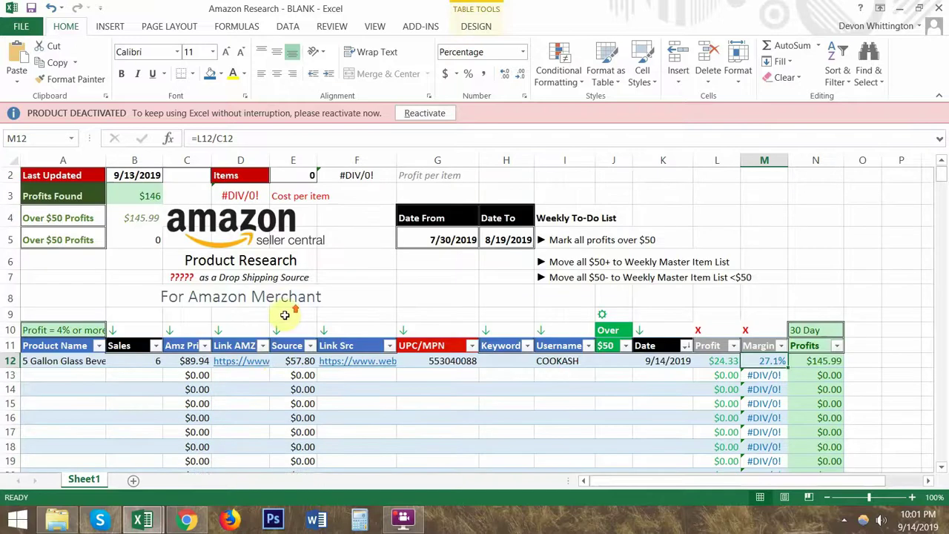
left_click(65, 376)
- Return to Chrome and close the dispenser product page and the Keepa extension search, leaving the COOKASH storefront open
key("alt+Tab")
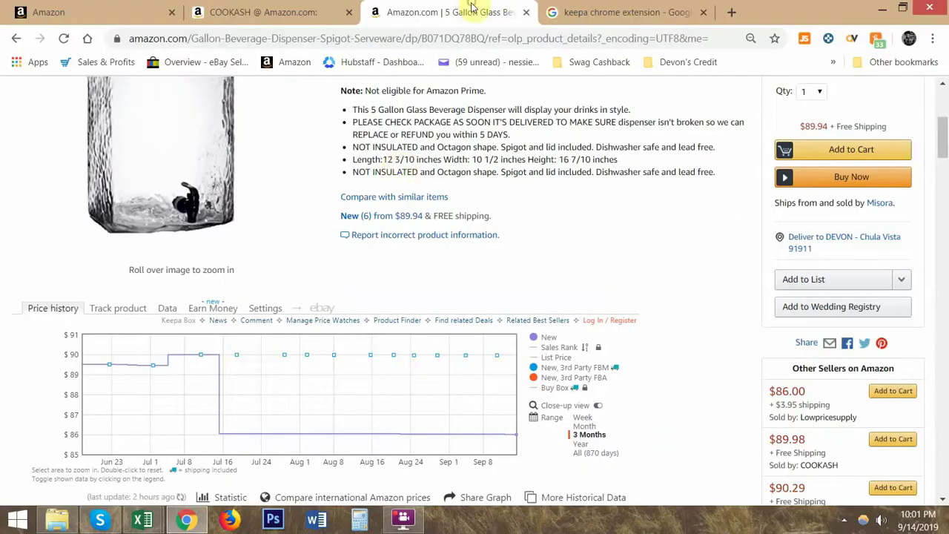
middle_click(471, 7)
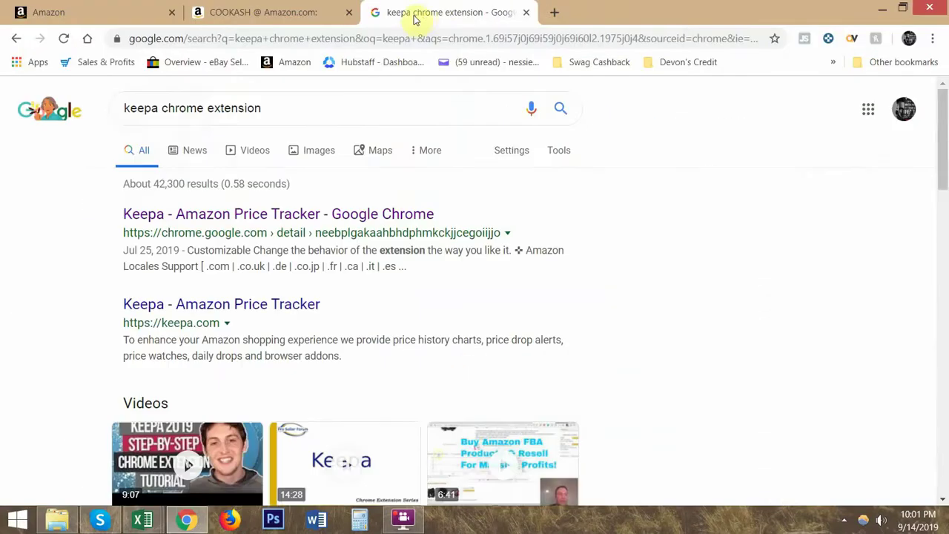
left_click(526, 14)
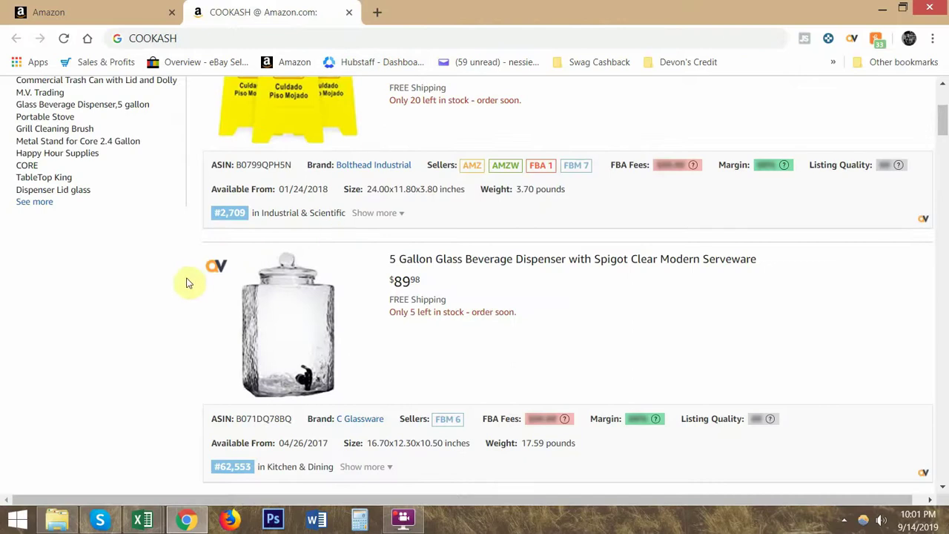
- Look through the first products listed in the COOKASH storefront results
scroll(178, 289, "up", 3)
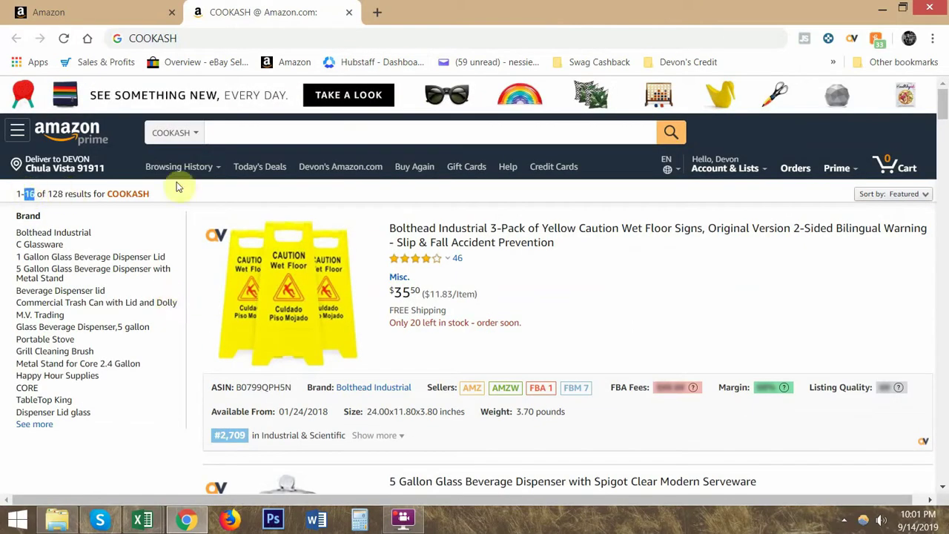
left_click(645, 282)
scroll(643, 282, "down", 1)
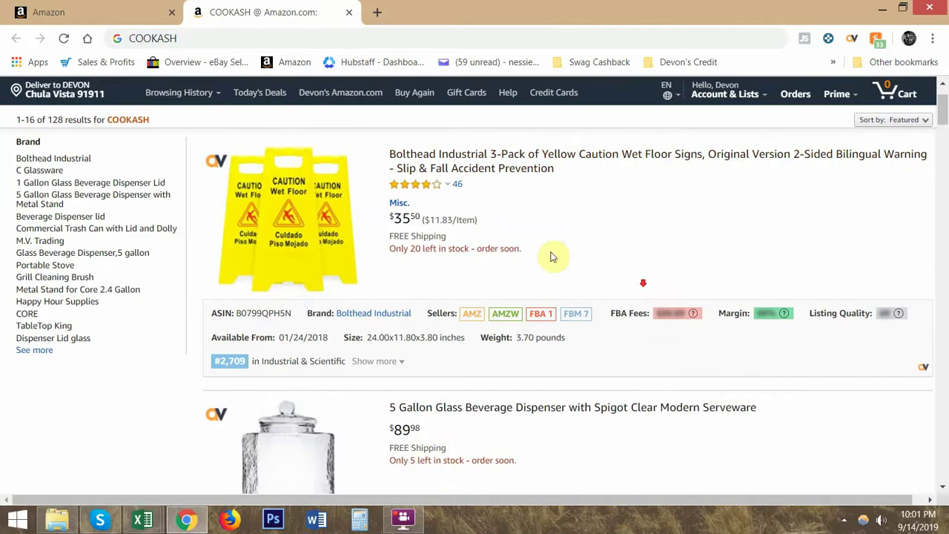
scroll(490, 261, "down", 5)
scroll(484, 258, "down", 3)
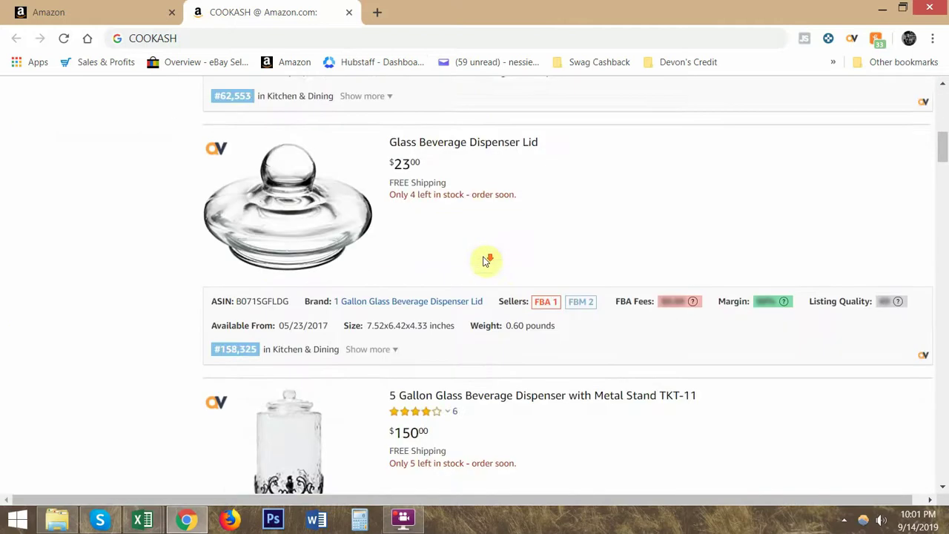
scroll(485, 261, "up", 7)
scroll(486, 261, "up", 2)
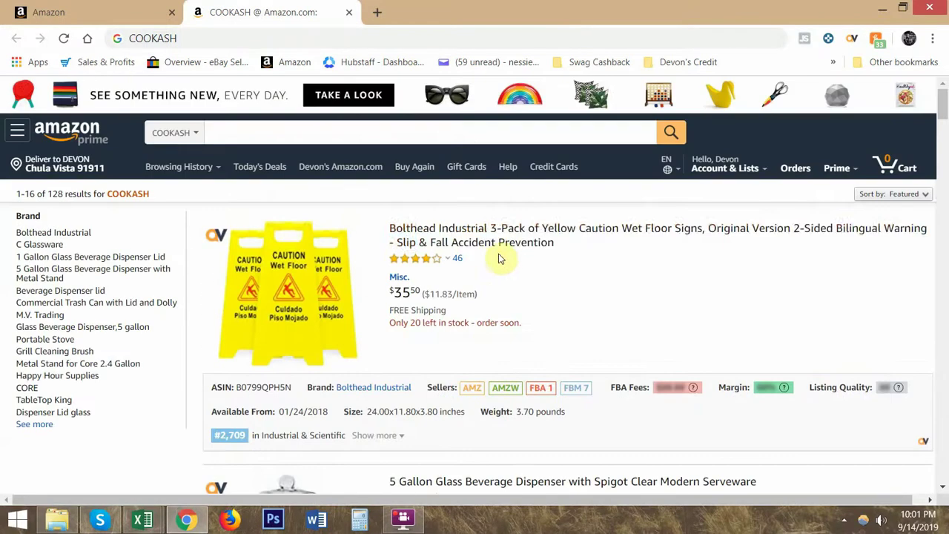
- Open the wet floor signs, 5 gallon glass dispenser, glass dispenser lid and metal-stand dispenser TKT-11 listings in separate new tabs
scroll(512, 237, "down", 1)
left_click(501, 172, "ctrl")
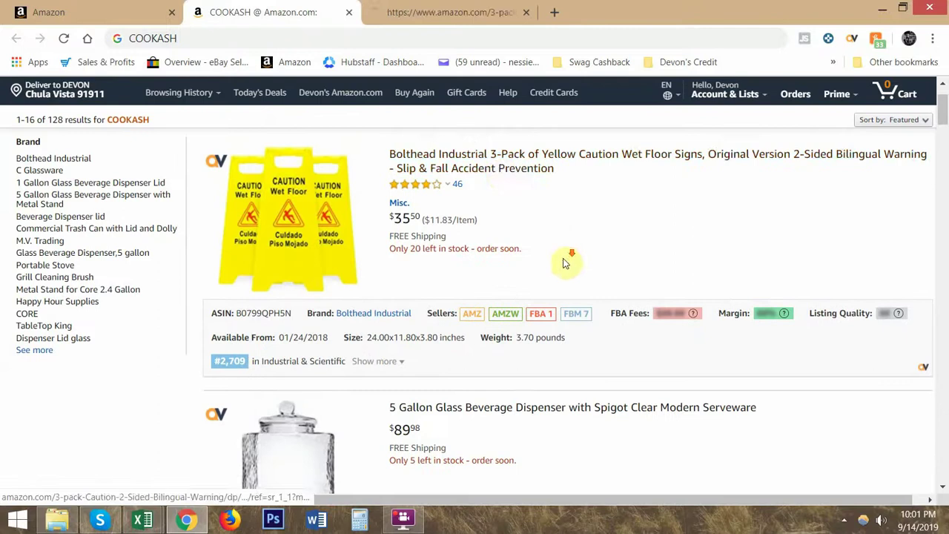
scroll(568, 255, "down", 2)
left_click(505, 261, "ctrl")
scroll(505, 301, "down", 5)
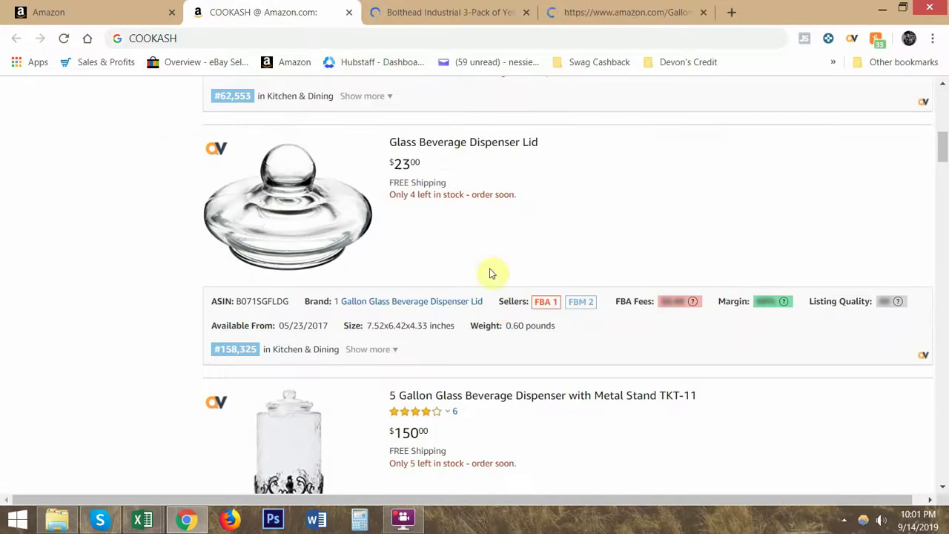
left_click(455, 145, "ctrl")
scroll(475, 330, "down", 1)
left_click(477, 323, "ctrl")
- Open the replacement lid, commercial trash can, 4-pack chafer and hammered glass dispenser listings in new tabs, and view the 5 gallon glass dispenser's page
scroll(479, 332, "down", 3)
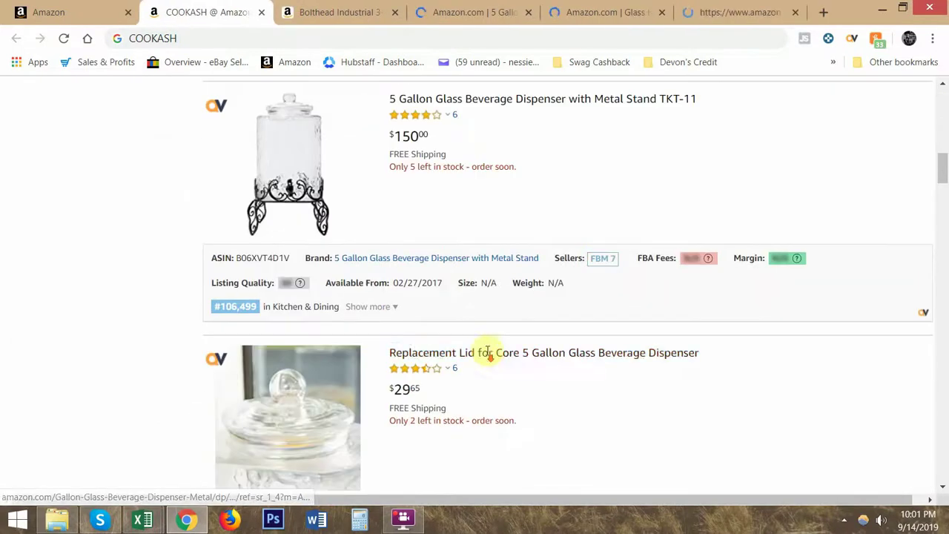
left_click(484, 355, "ctrl")
scroll(493, 355, "down", 3)
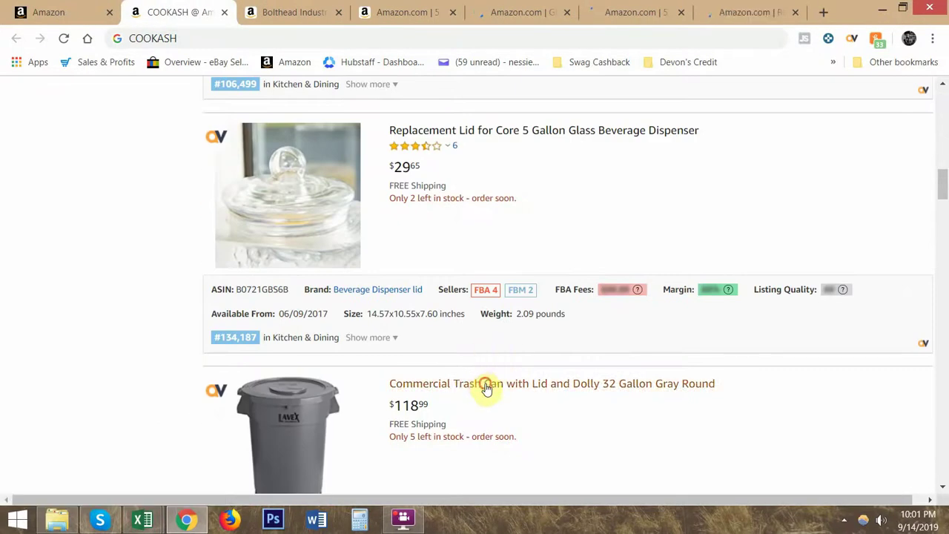
left_click(483, 385, "ctrl")
scroll(486, 387, "down", 3)
left_click(496, 429, "ctrl")
scroll(495, 416, "down", 3)
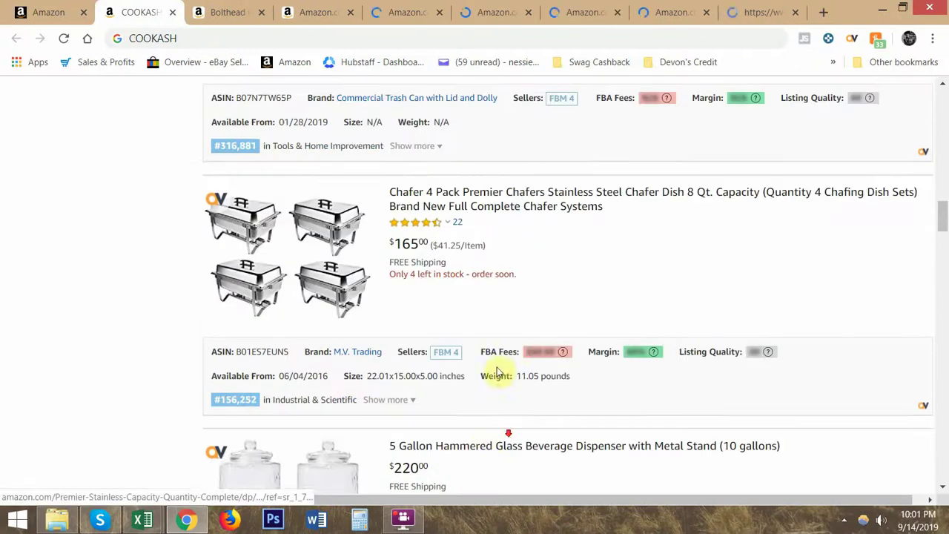
left_click(483, 446, "ctrl")
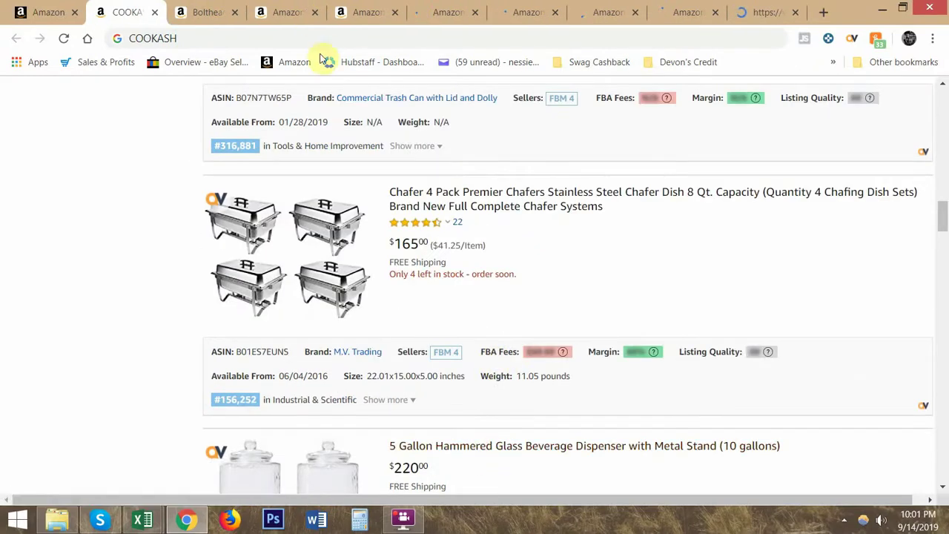
left_click(267, 12)
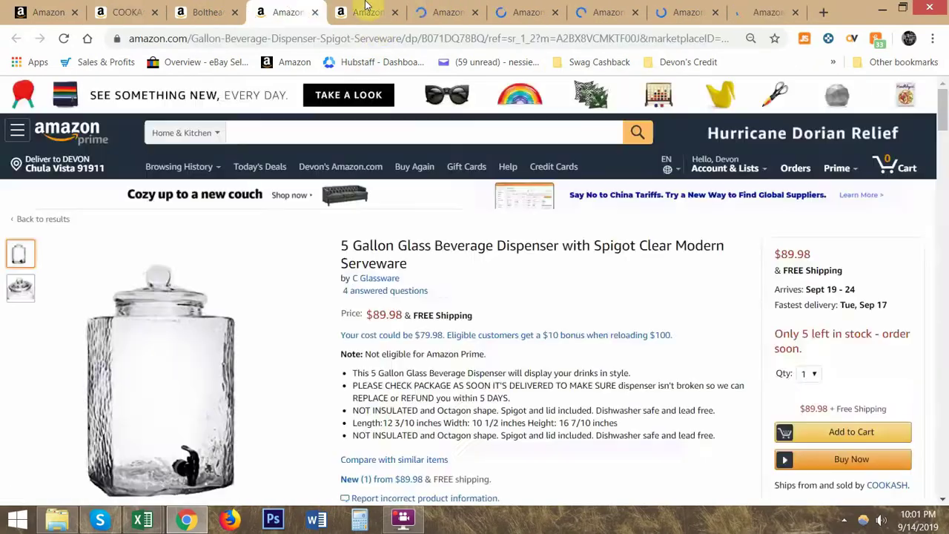
- Look through the remaining opened product pages, ending with the hammered glass beverage dispenser
left_click(385, 11)
left_click(440, 9)
left_click(519, 9)
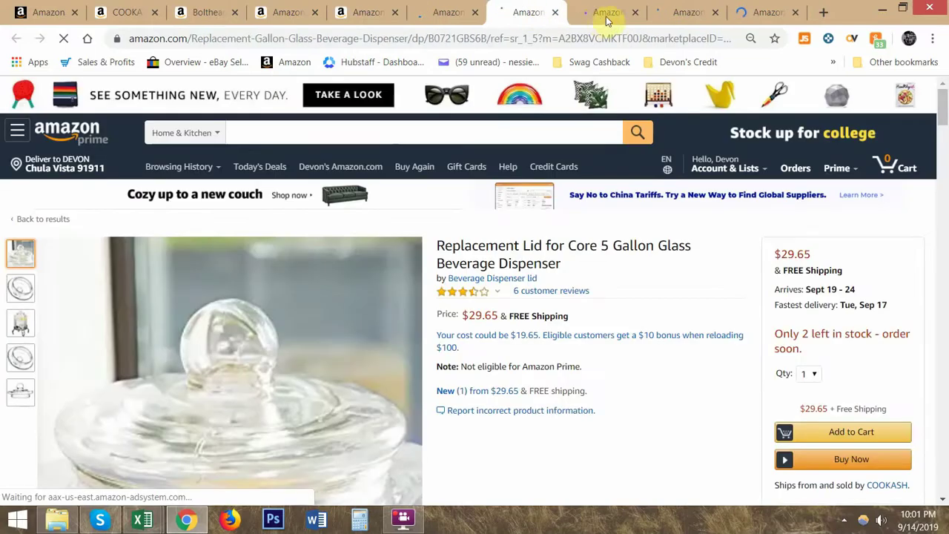
left_click(607, 13)
left_click(683, 12)
left_click(752, 12)
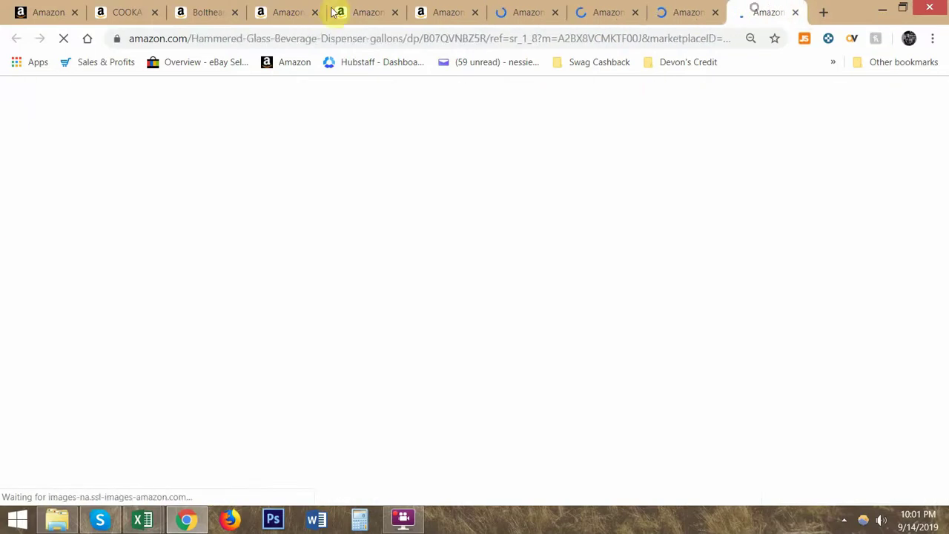
- Close the opened dispenser, lid, trash can and chafer pages, keeping the wet floor signs listing and the COOKASH storefront
left_click(349, 12)
left_click(300, 12)
left_click(315, 12)
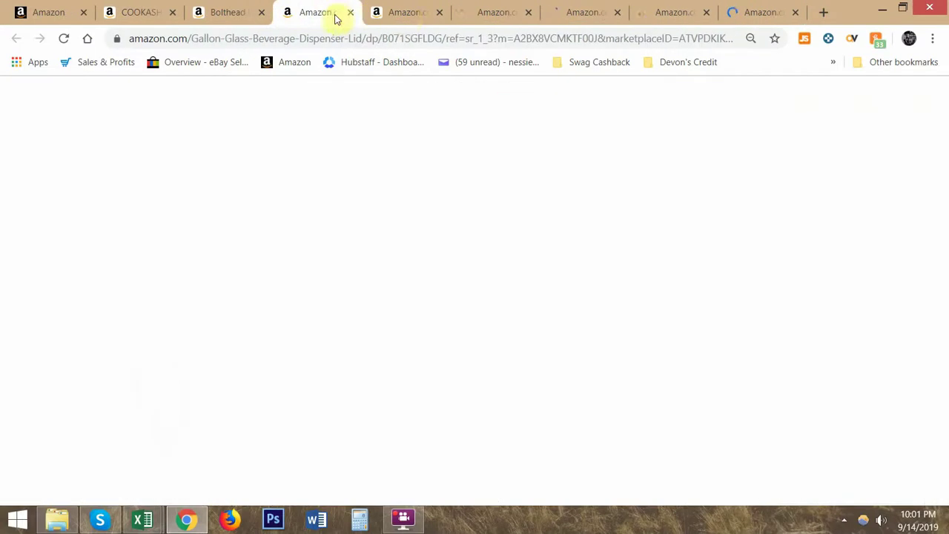
left_click(395, 12)
left_click(397, 13)
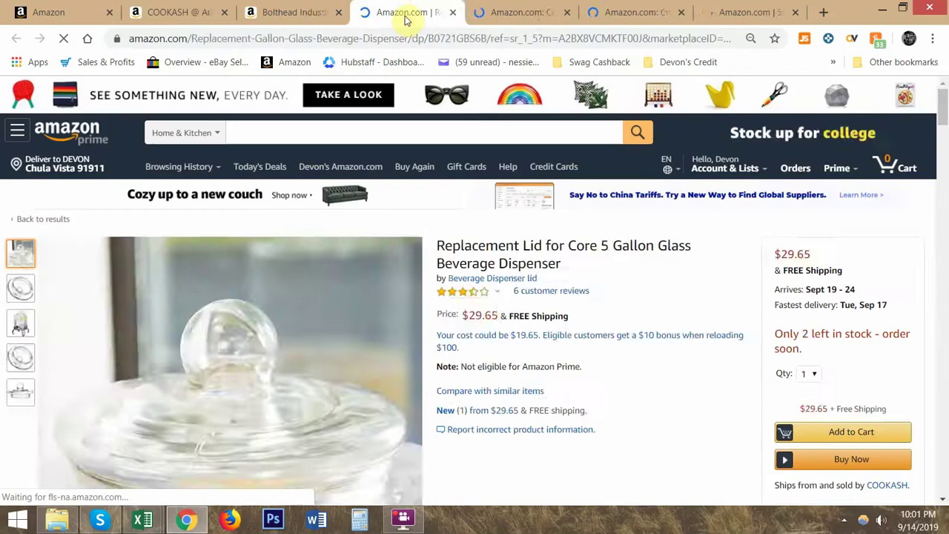
left_click(396, 13)
left_click(397, 13)
key("ctrl+w")
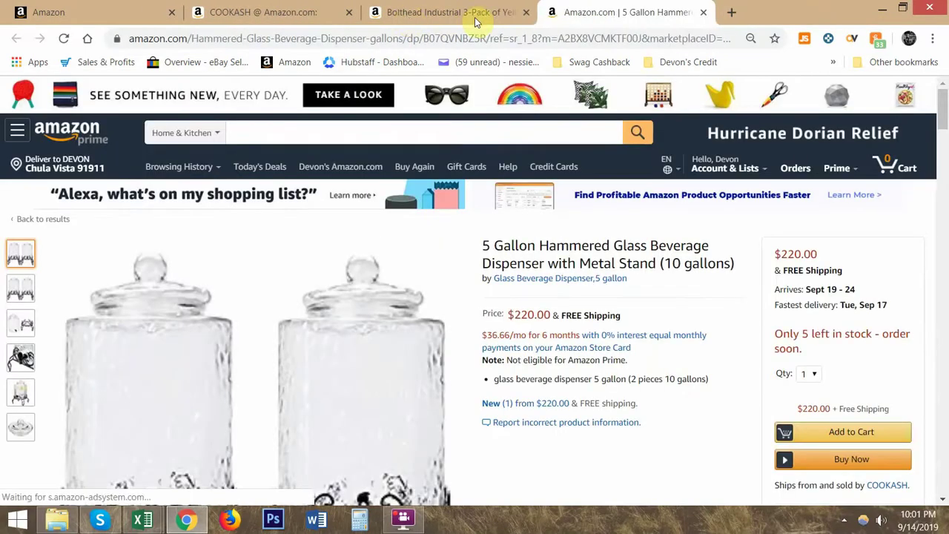
key("ctrl+w")
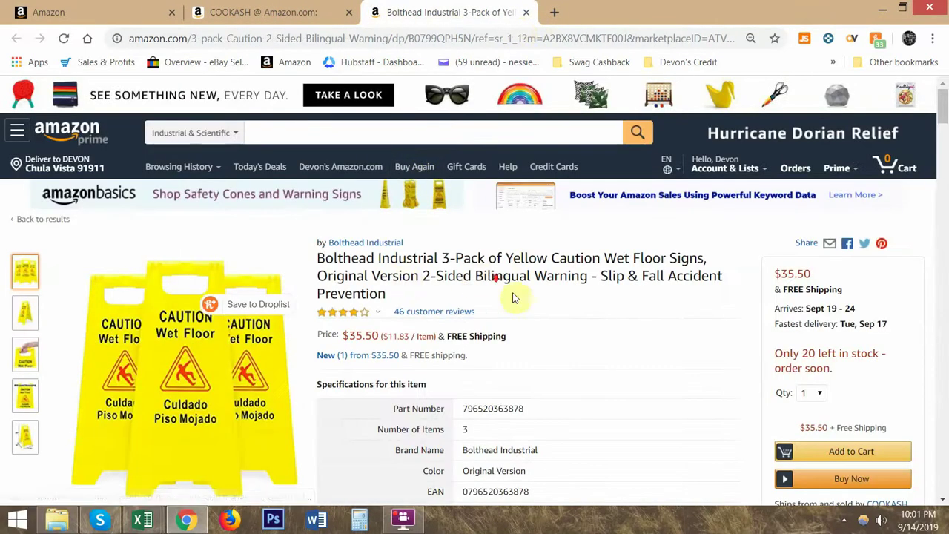
- Review the wet floor signs listing and open its new-condition offers page to check COOKASH's offer
scroll(482, 300, "down", 4)
scroll(415, 319, "down", 2)
scroll(447, 319, "up", 6)
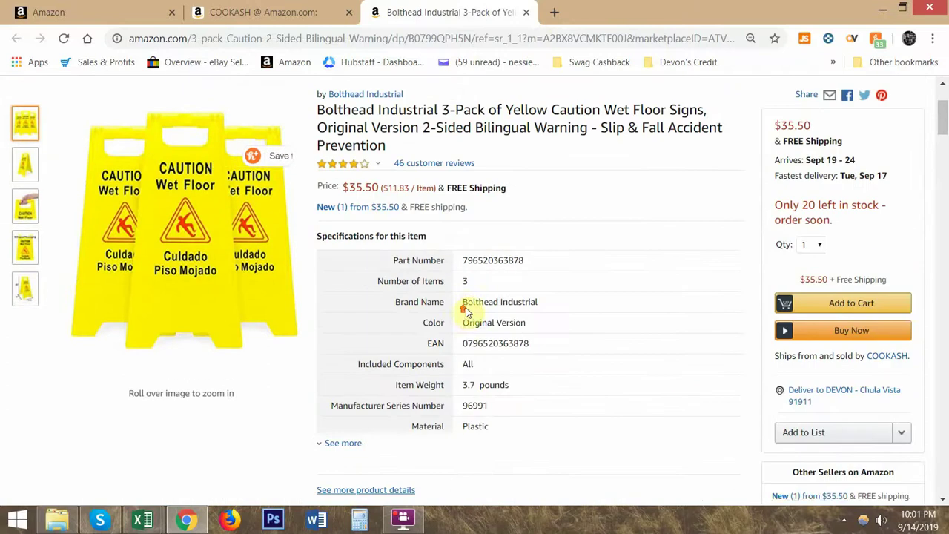
left_click(824, 496)
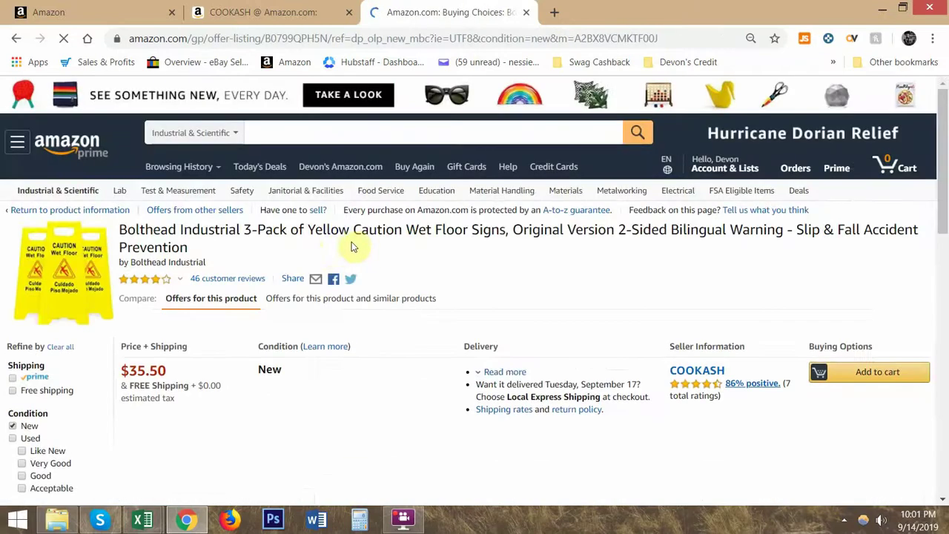
scroll(349, 252, "down", 1)
scroll(363, 250, "down", 3)
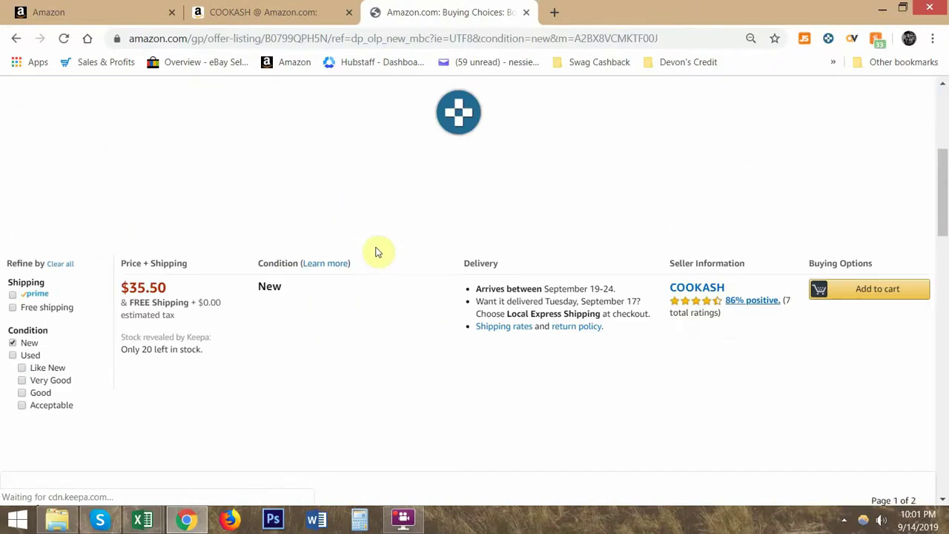
scroll(375, 245, "up", 5)
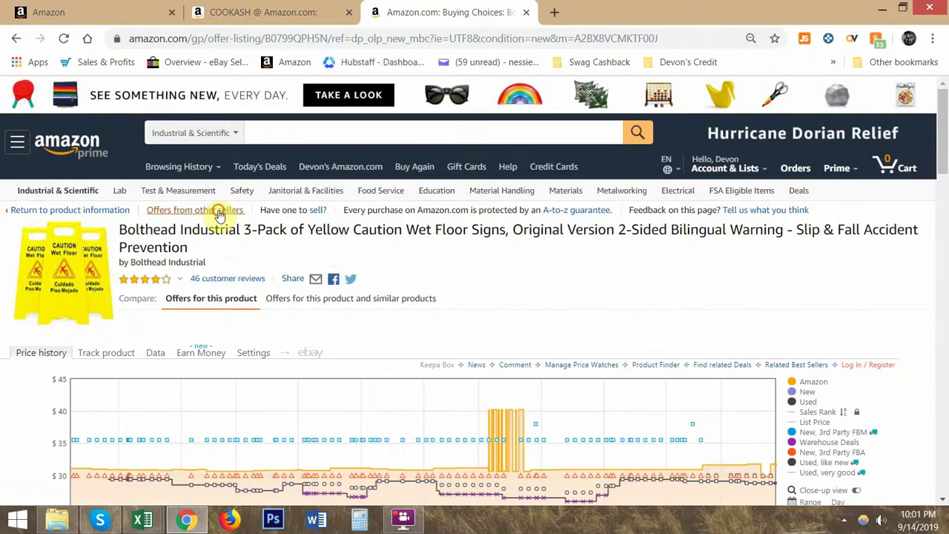
- Show the offers from other sellers for the wet floor signs and compare their prices, shipping and ratings
left_click(219, 212)
scroll(371, 297, "down", 15)
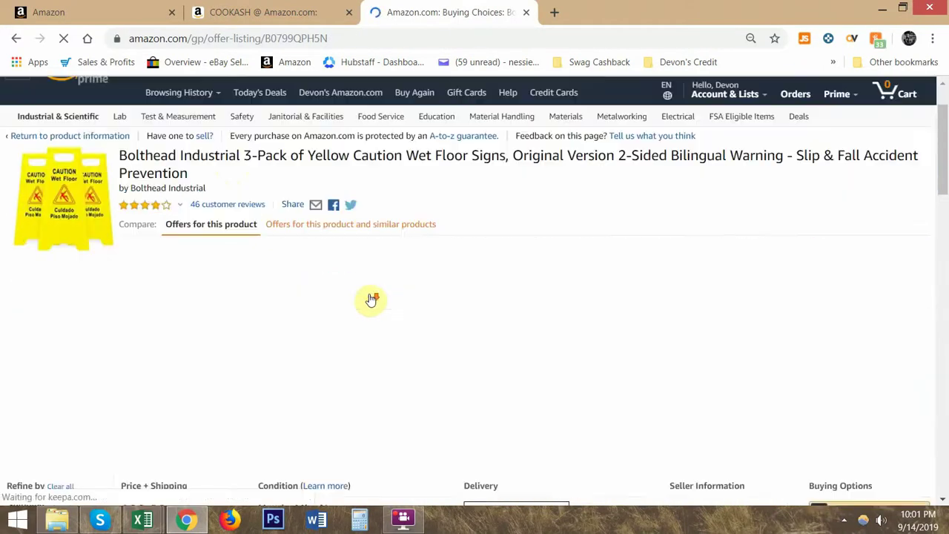
scroll(378, 298, "up", 3)
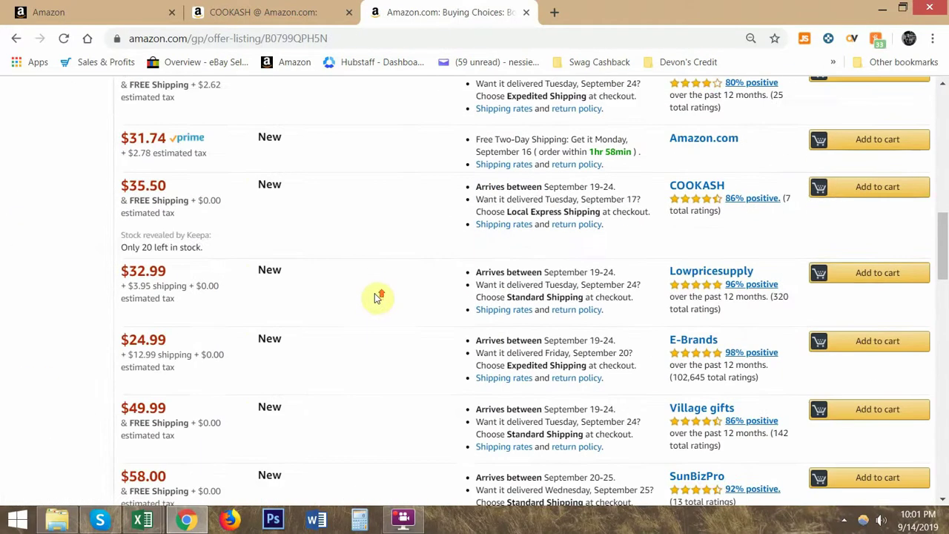
scroll(679, 245, "down", 2)
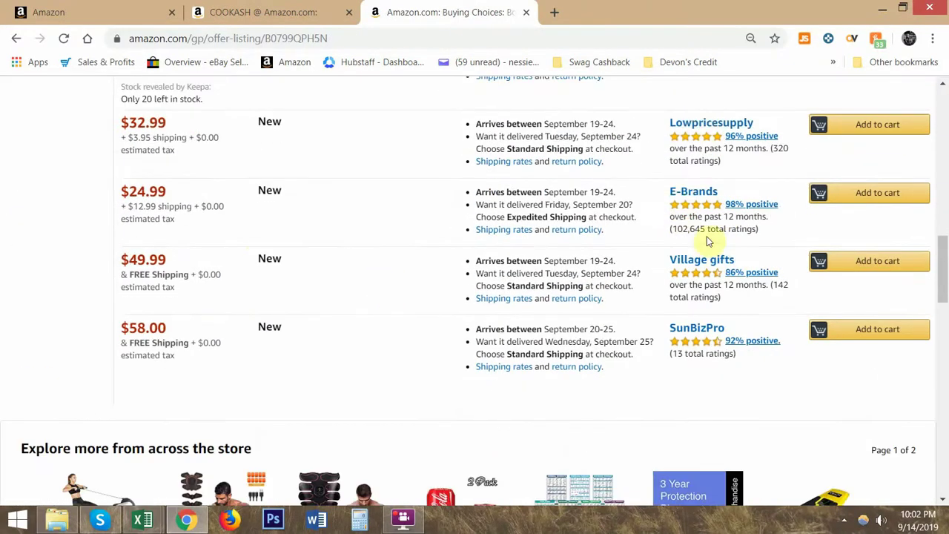
scroll(701, 195, "up", 3)
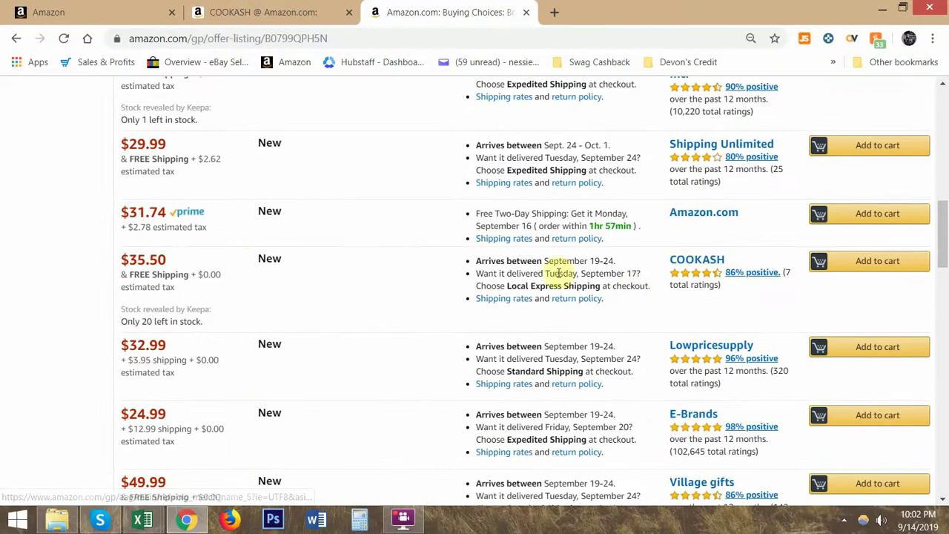
- Copy the seller name Lowpricesupply from the offers list and paste it into the address bar as plain text
left_click_drag(783, 348, 663, 346)
key("ctrl+c")
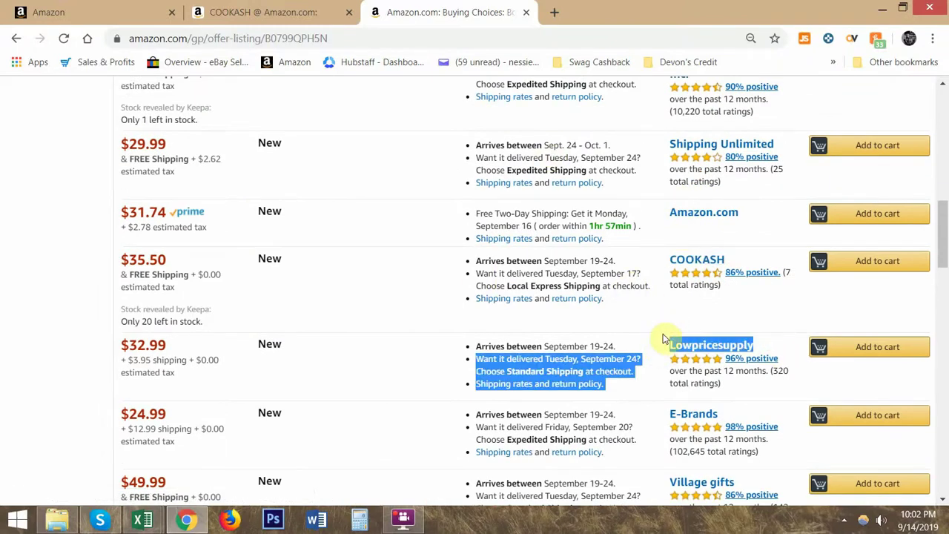
left_click(452, 38)
key("ctrl+v")
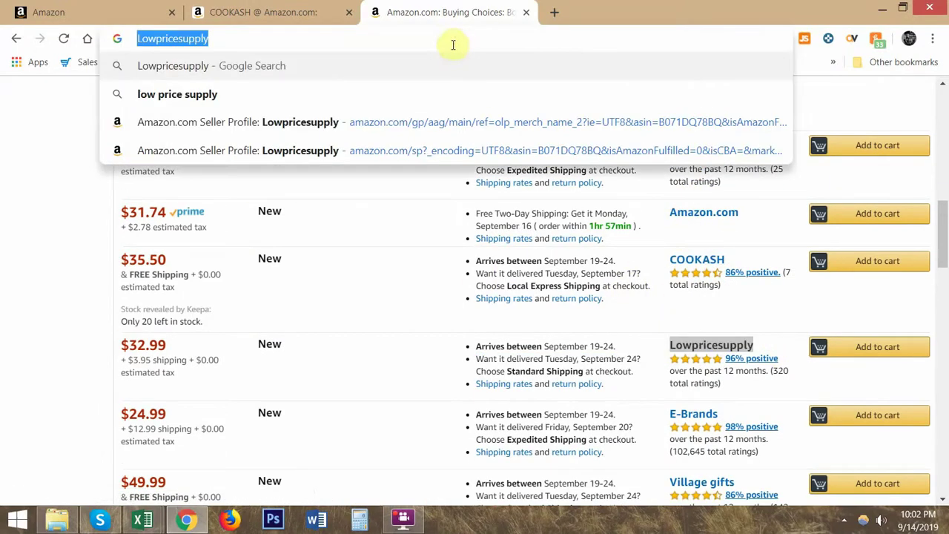
- Switch to the Seller's List workbook in Excel and find the entry for Lowpricesupply
key("alt+Tab")
mouse_move(141, 519)
left_click(104, 453)
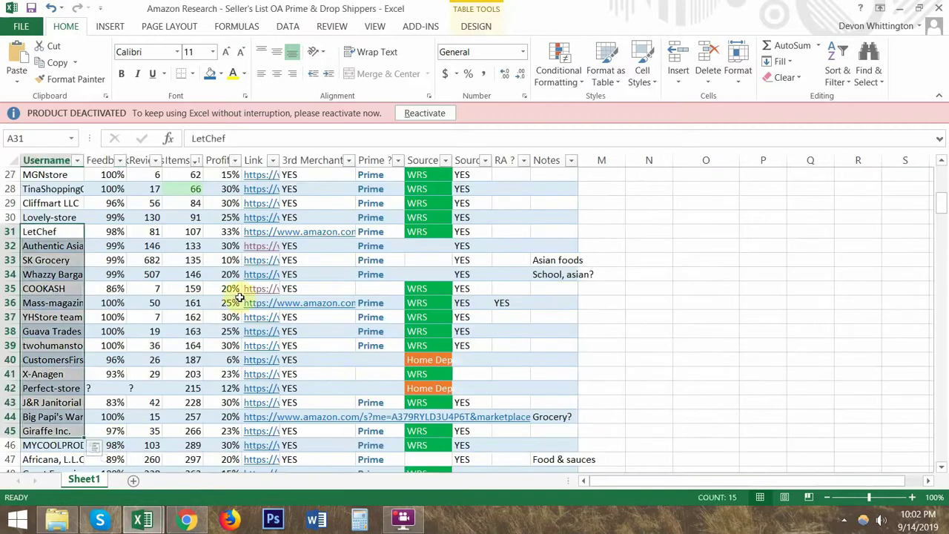
key("ctrl+f")
key("ctrl+v")
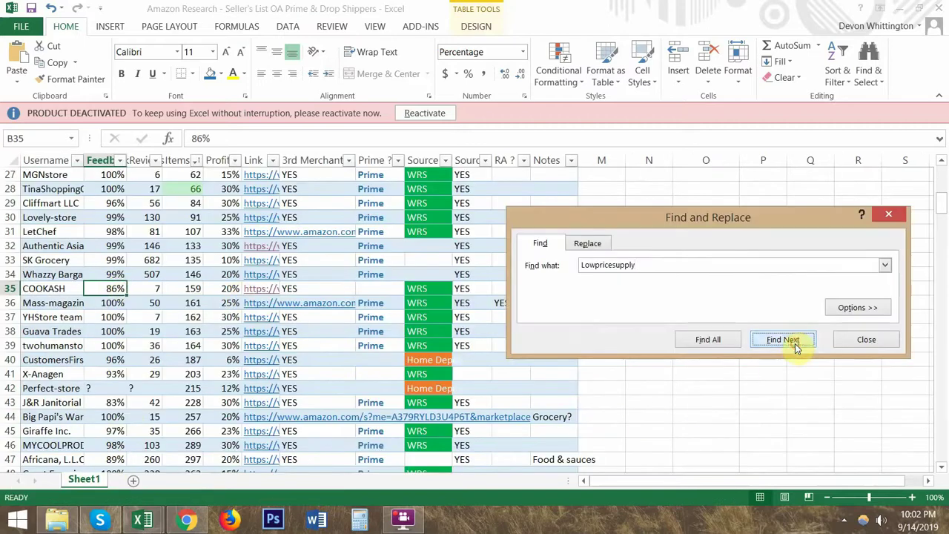
left_click(793, 343)
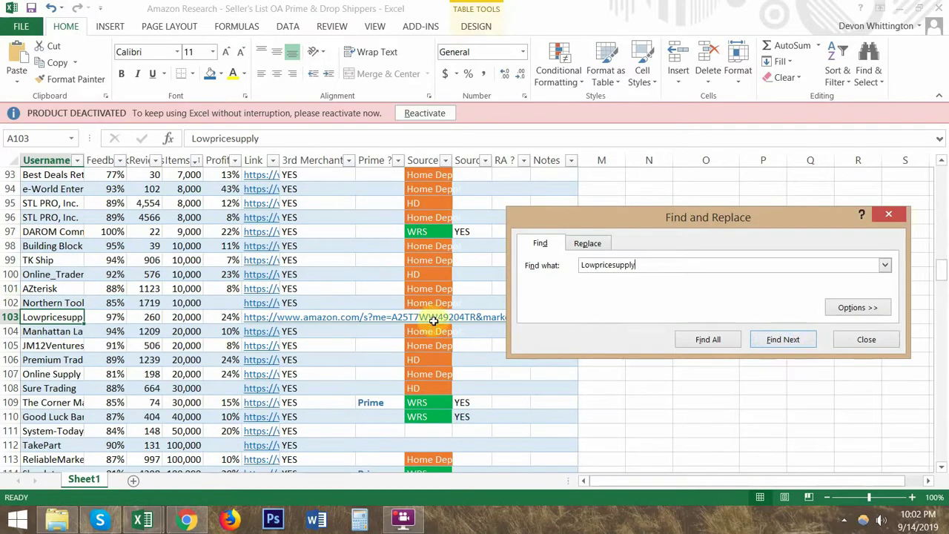
key("Escape")
- Copy an existing green WRS source label into the Source cell of the Lowpricesupply row
left_click(426, 232)
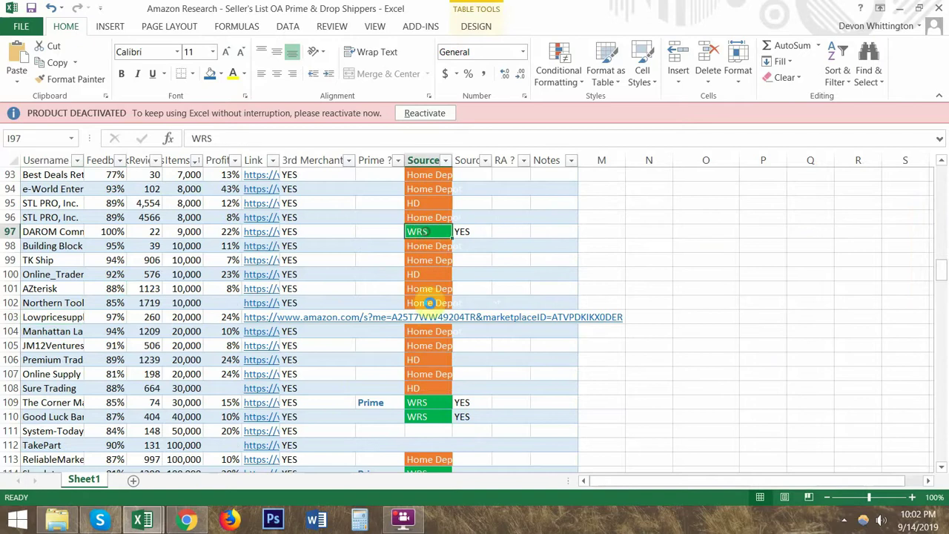
key("ctrl+c")
left_click(433, 317)
key("ctrl+v")
key("Escape")
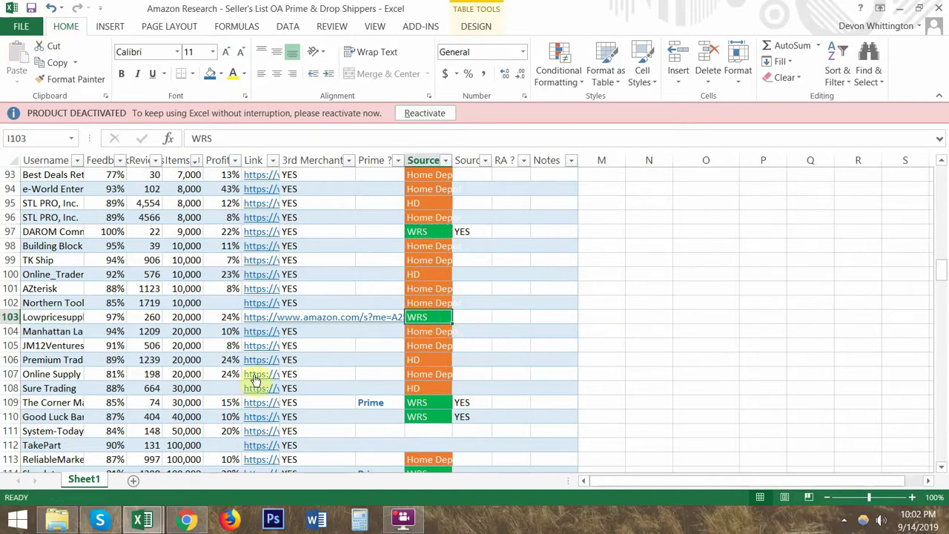
- Return to Chrome and view the Keepa price history chart on the wet floor signs offers page
key("alt+Tab")
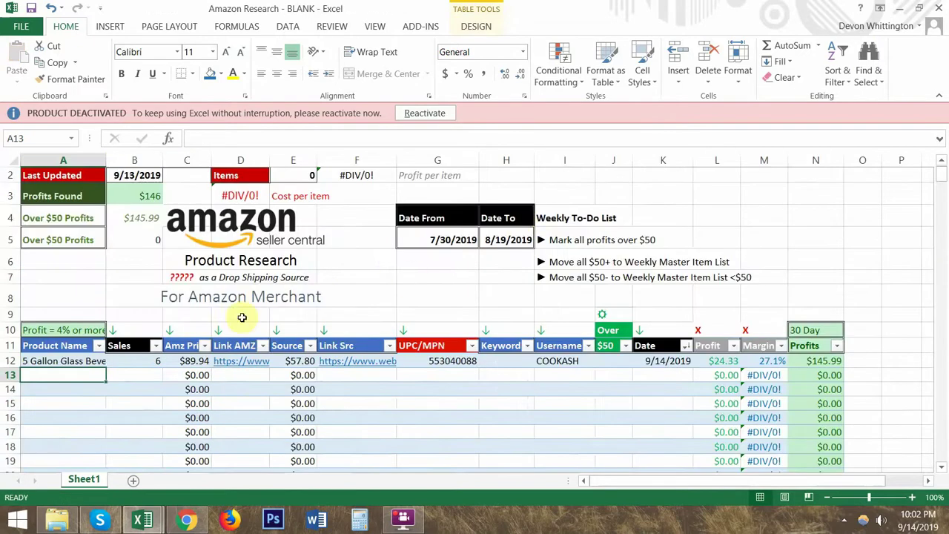
key("alt")
left_click(187, 522)
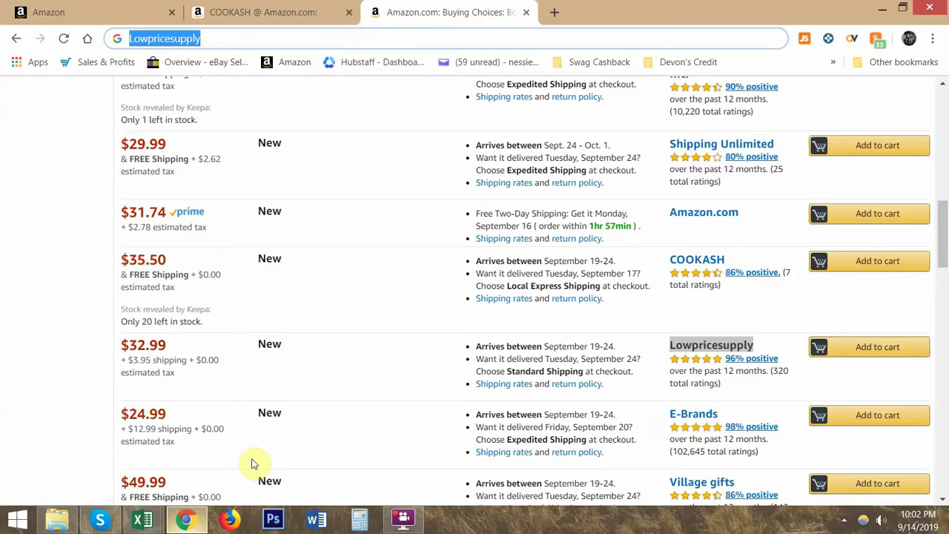
left_click(423, 328)
scroll(424, 328, "up", 5)
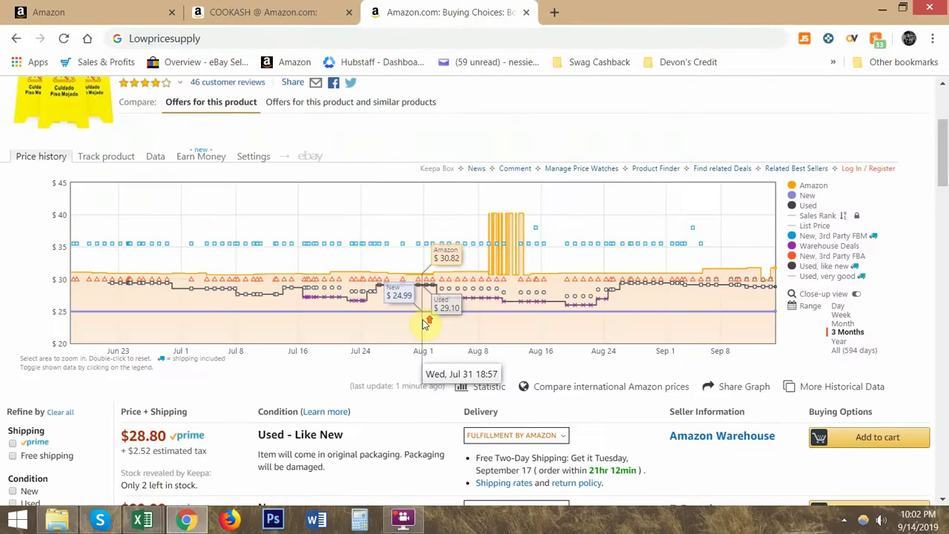
scroll(423, 324, "up", 2)
- Restore the offers page address, highlight the ASIN B0799QPH5N in it, and look over the price history chart
left_click(284, 41)
key("Escape")
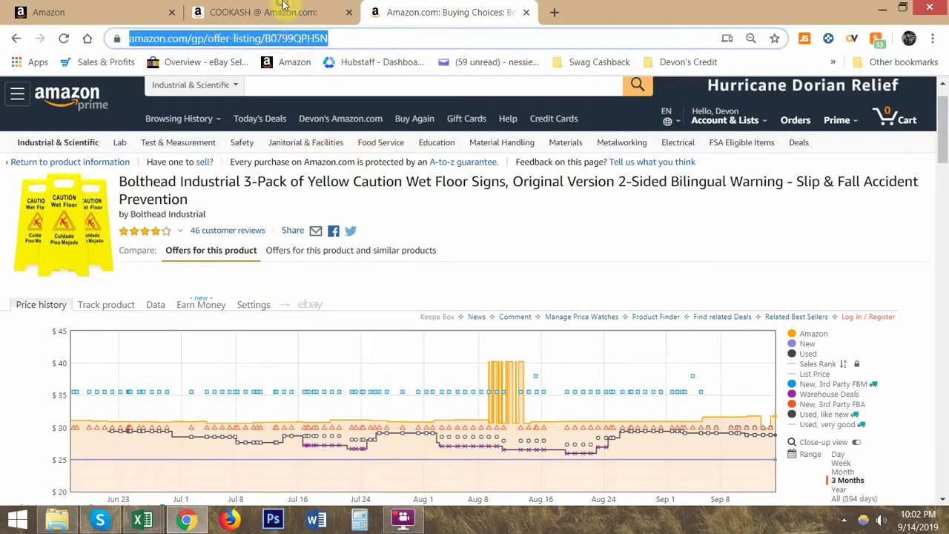
left_click(286, 12)
left_click(407, 11)
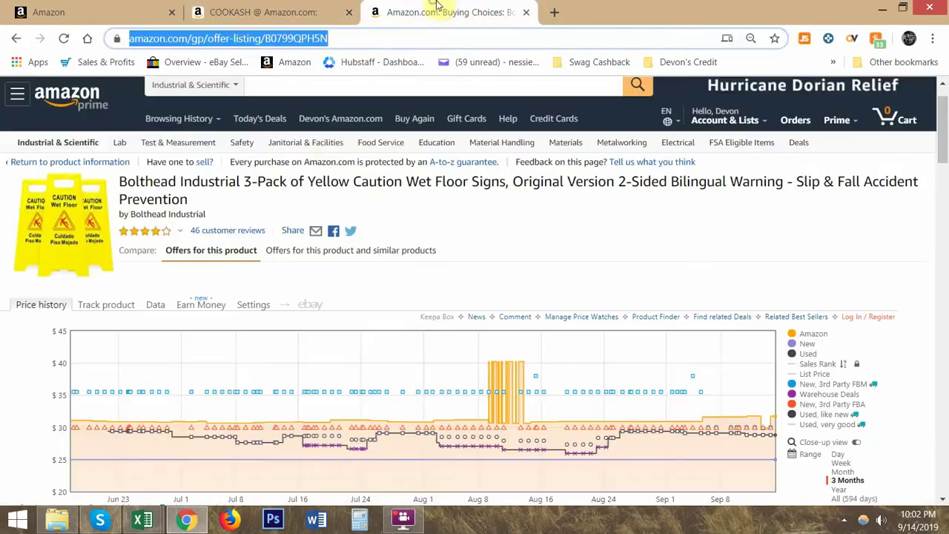
left_click_drag(296, 39, 361, 41)
double_click(362, 43)
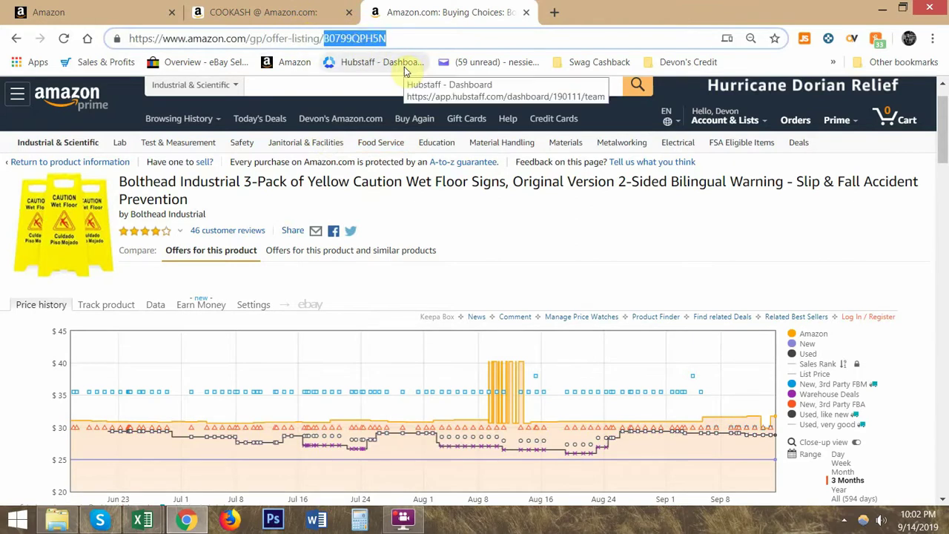
scroll(371, 205, "down", 6)
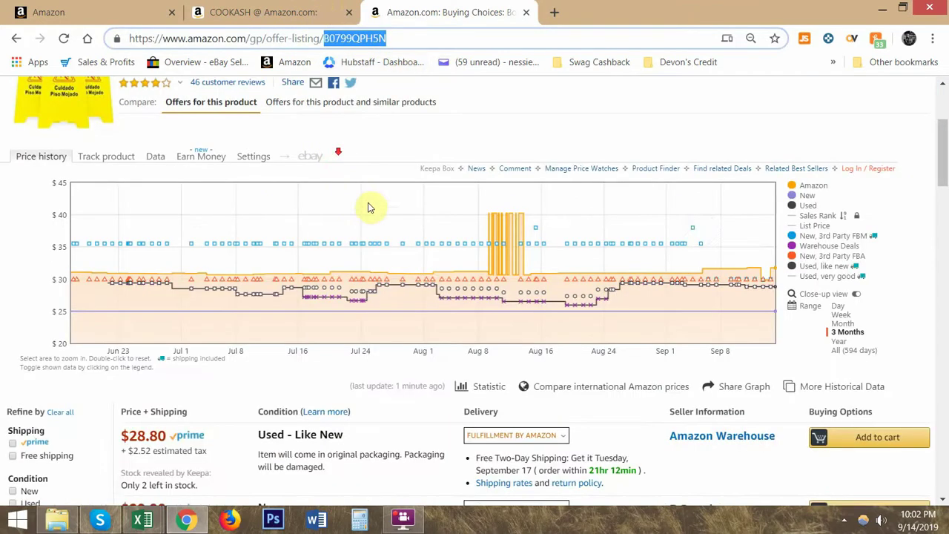
scroll(708, 276, "down", 4)
scroll(423, 259, "up", 9)
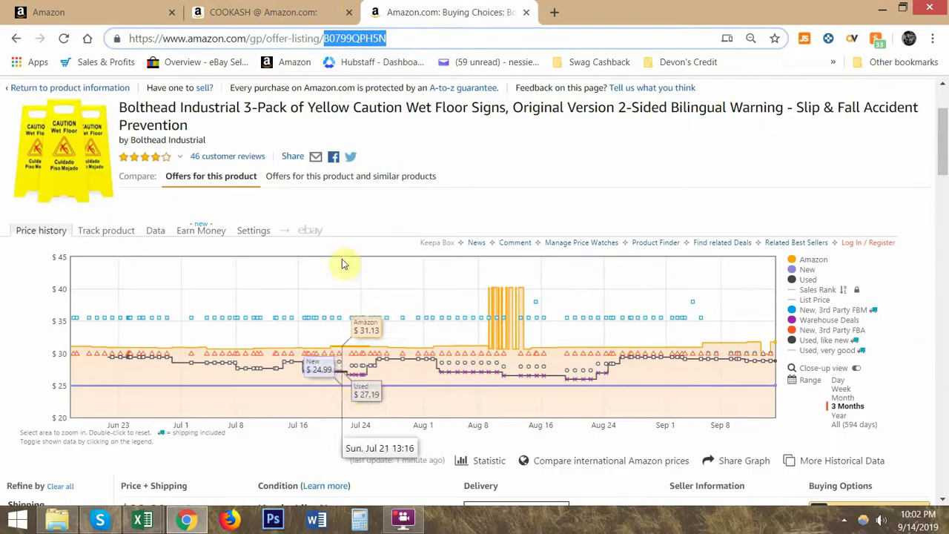
- Go back to the COOKASH storefront and examine the extension's product details under the 5 gallon glass beverage dispenser
left_click(295, 12)
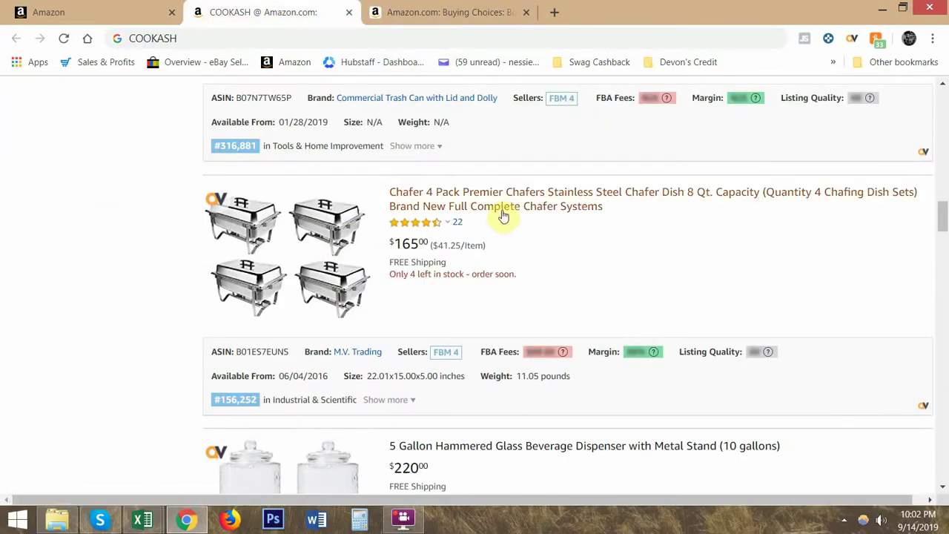
scroll(276, 233, "down", 2)
scroll(275, 245, "up", 10)
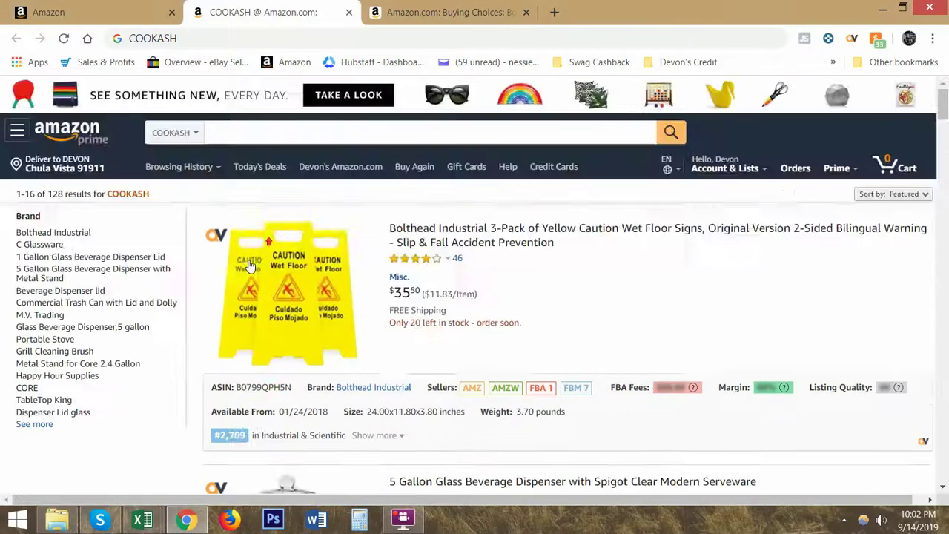
scroll(297, 264, "down", 3)
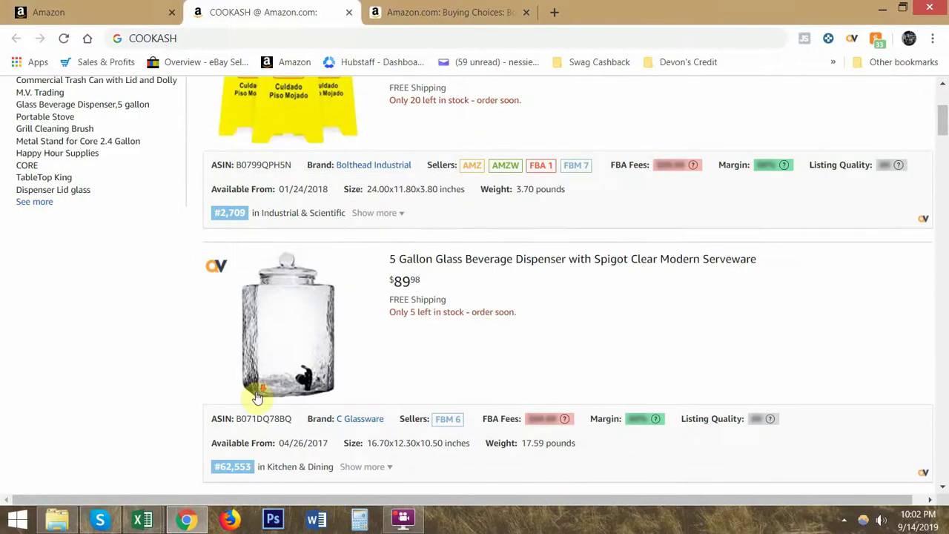
scroll(254, 378, "down", 1)
left_click_drag(214, 343, 292, 346)
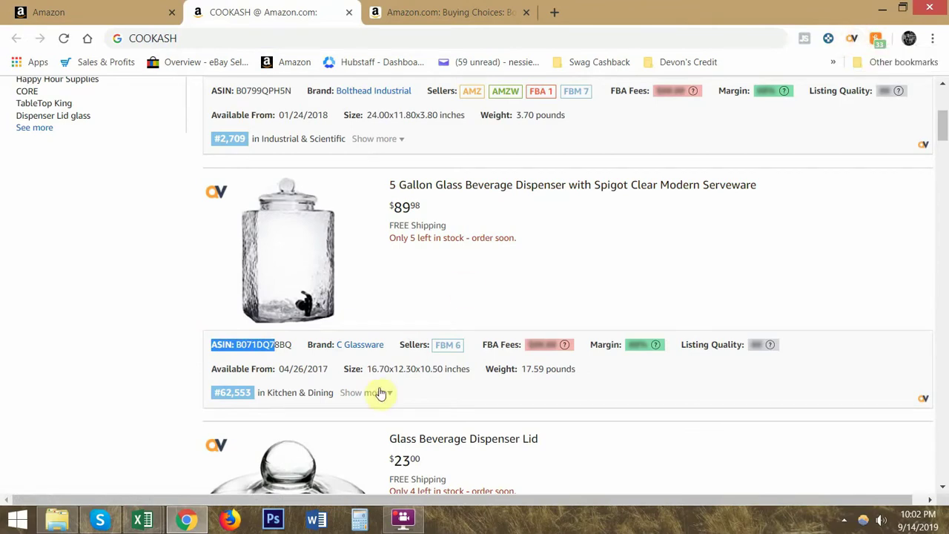
left_click_drag(454, 397, 211, 344)
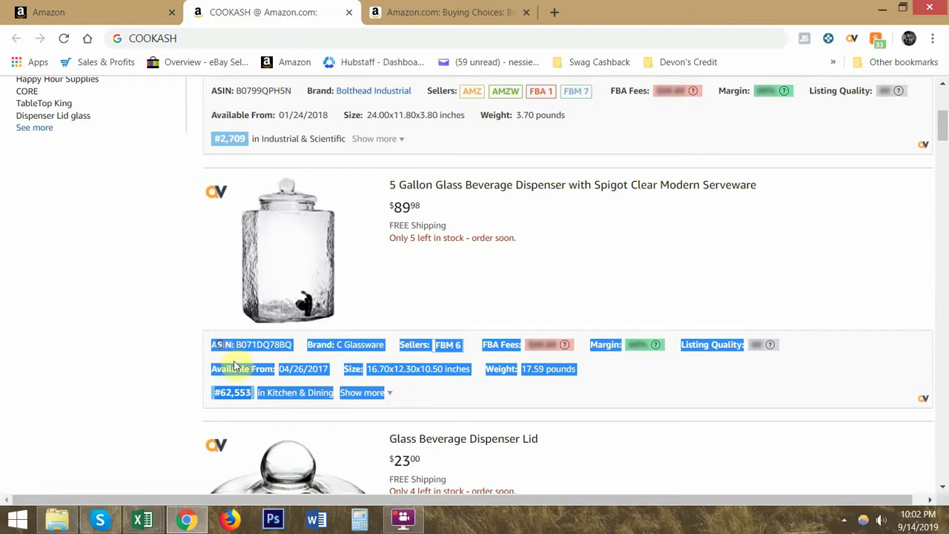
left_click(233, 362)
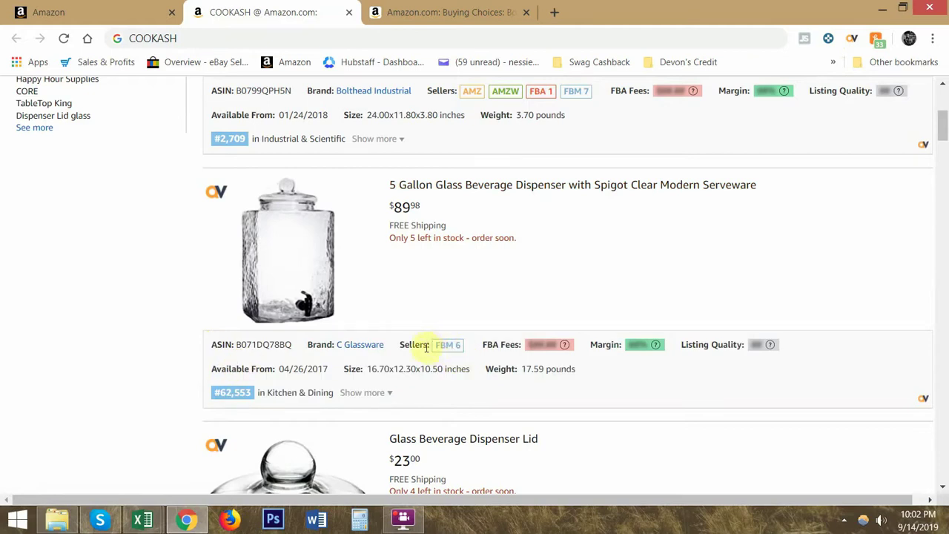
- Load the Amazon offers page for ASIN B071DQ78BQ from the glass beverage dispenser listing and view its price history chart
double_click(271, 344)
left_click(430, 13)
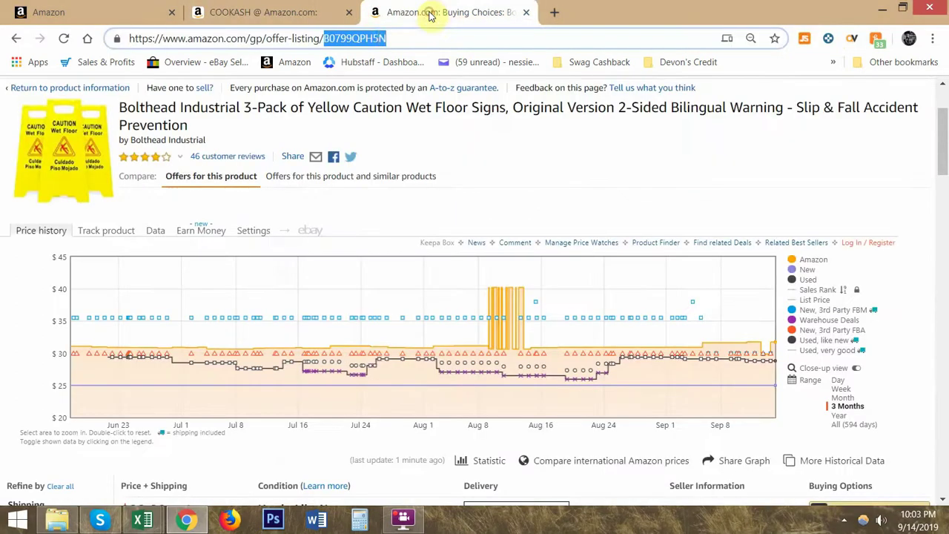
key("ctrl+v")
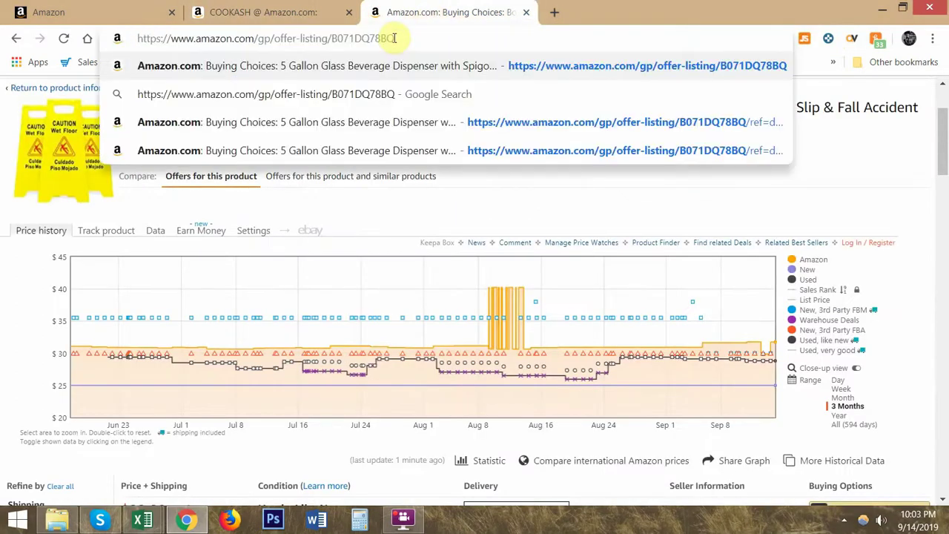
key("Return")
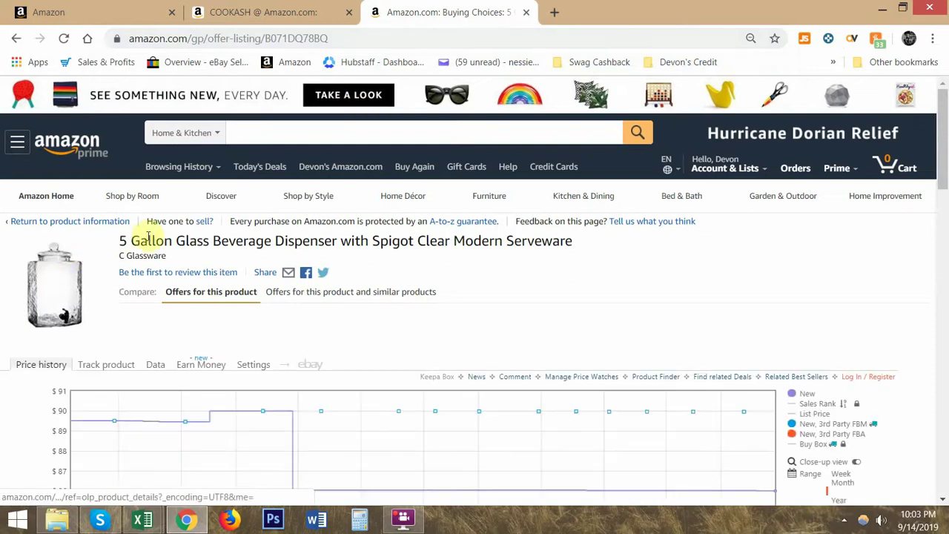
scroll(324, 259, "down", 2)
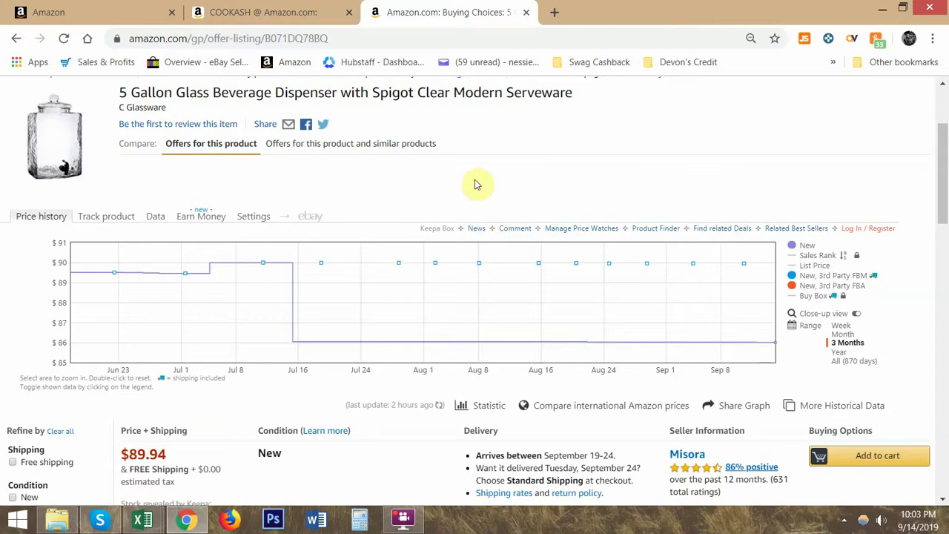
- Return to the COOKASH storefront and compare the seller types listed for the wet floor signs, 5 gallon dispenser and glass dispenser lid
left_click(273, 10)
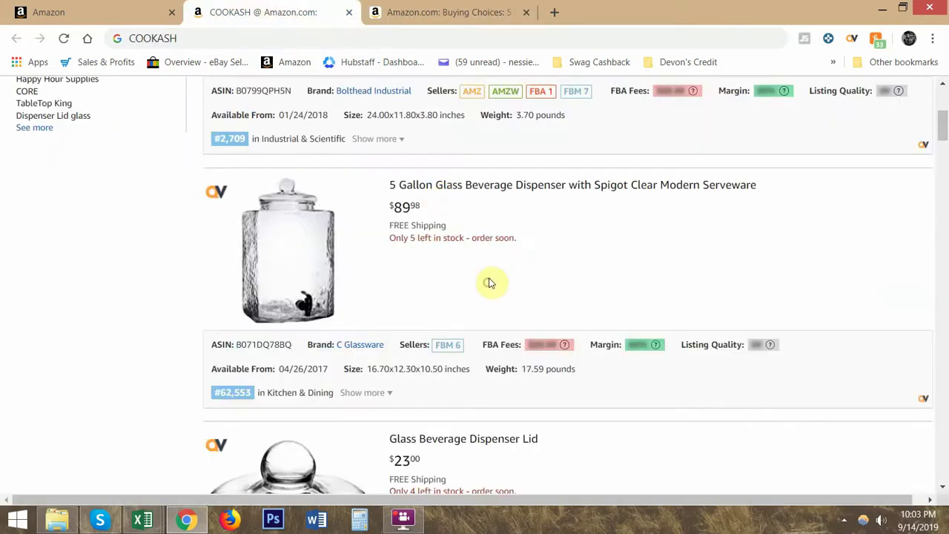
scroll(445, 300, "down", 1)
scroll(475, 296, "up", 4)
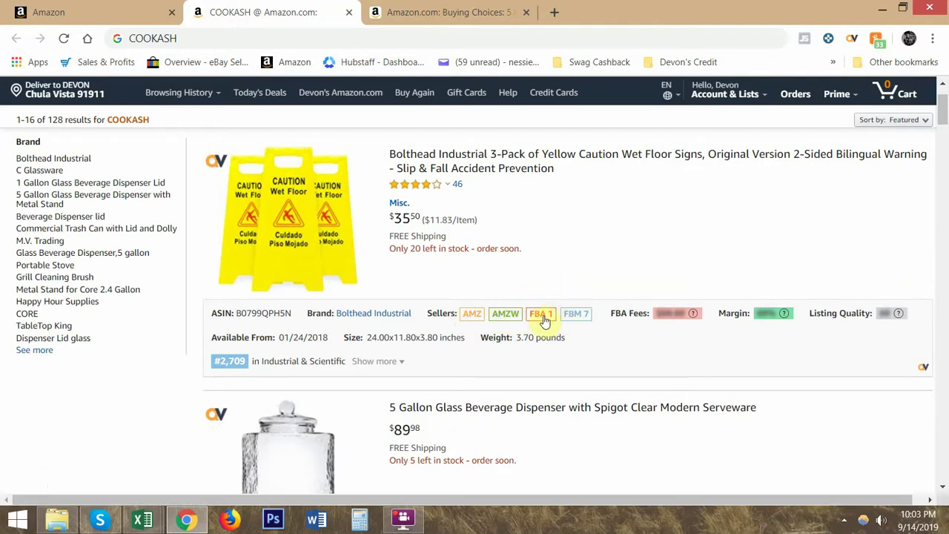
left_click_drag(585, 307, 585, 279)
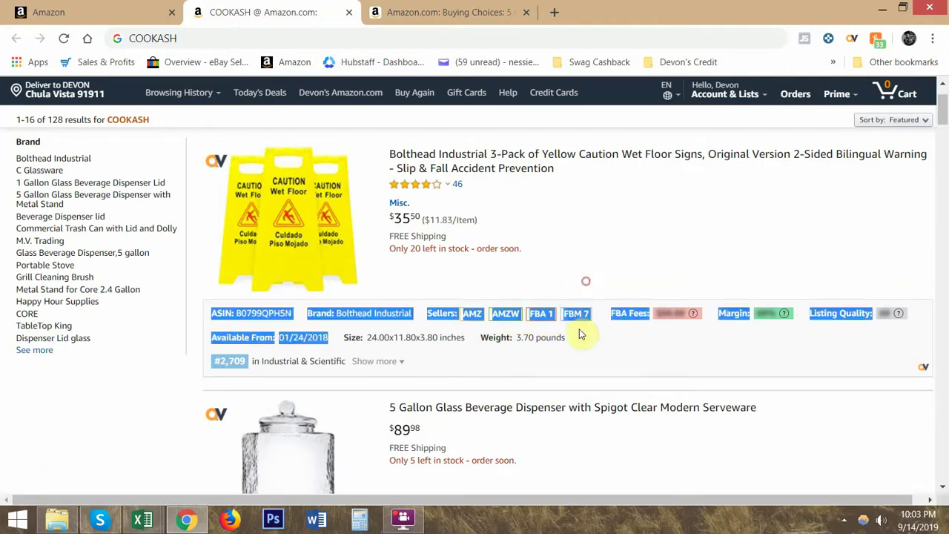
scroll(585, 333, "down", 4)
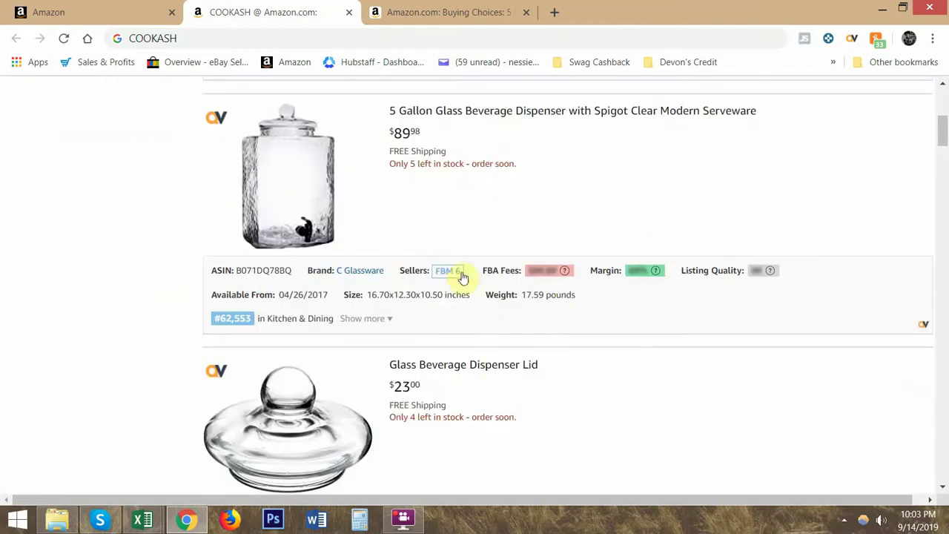
left_click_drag(465, 276, 442, 276)
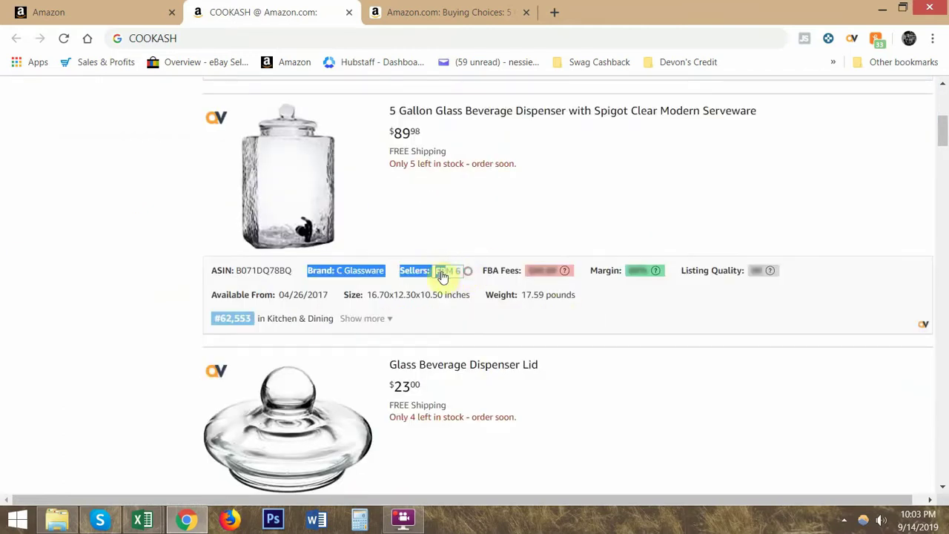
scroll(475, 304, "down", 3)
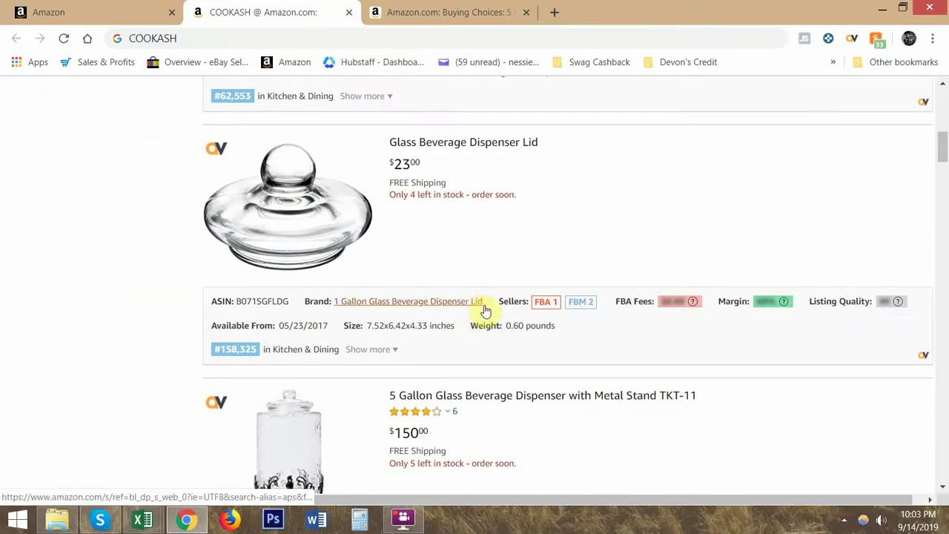
left_click_drag(605, 306, 584, 308)
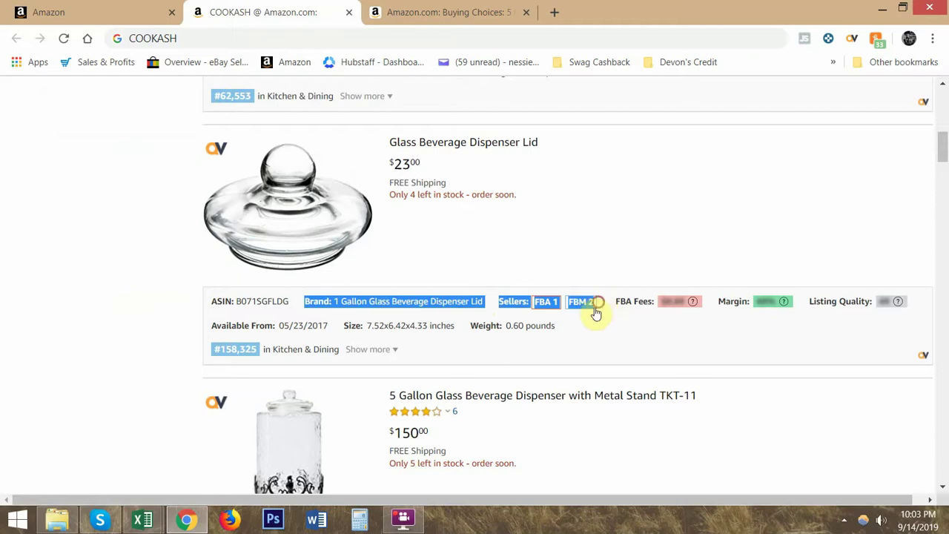
left_click(586, 329)
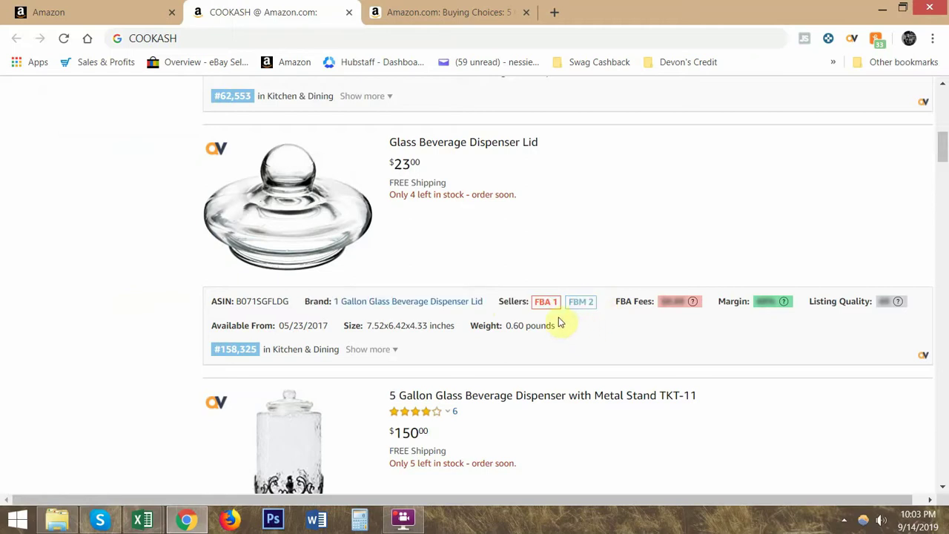
- Copy the glass dispenser lid's ASIN B071SGFLDG and load its Amazon offers page in the existing offers tab
double_click(282, 303)
key("ctrl+c")
left_click(447, 12)
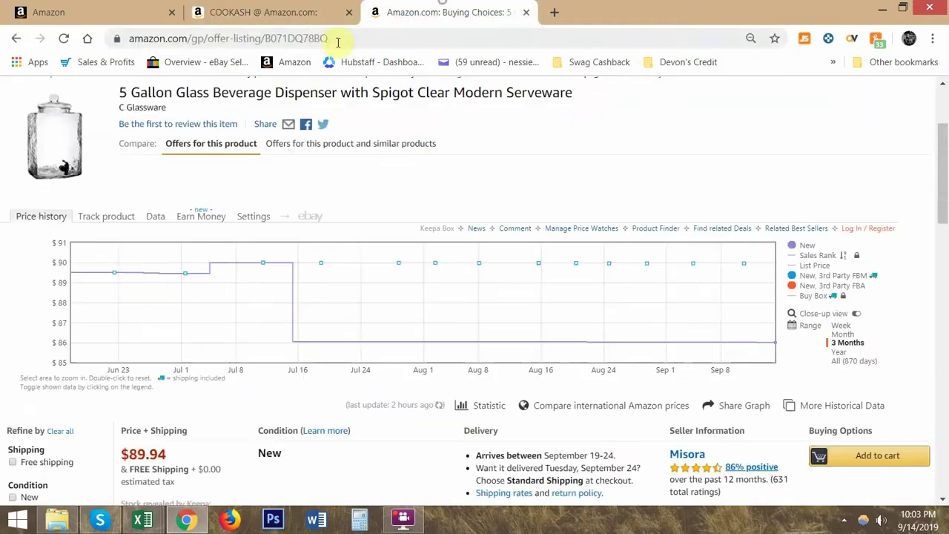
double_click(349, 38)
key("ctrl+v")
key("Return")
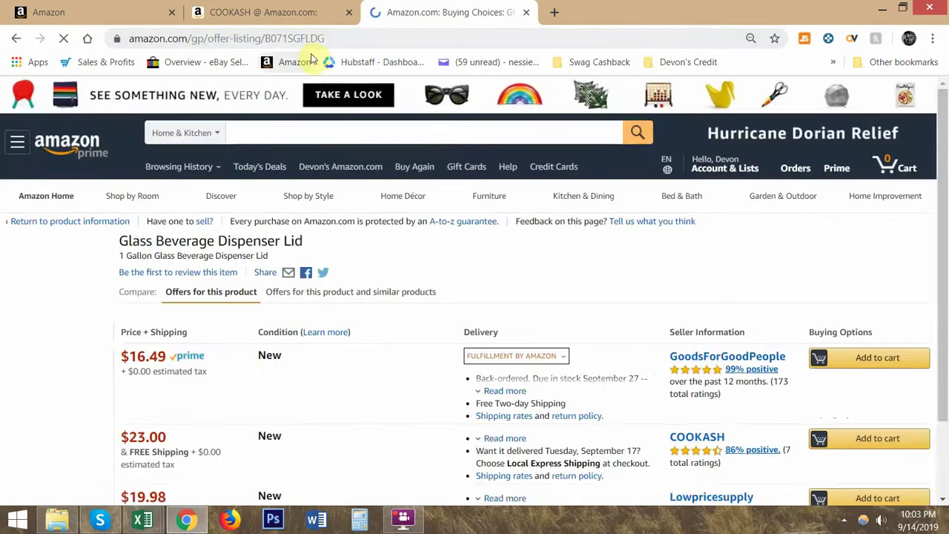
scroll(447, 235, "down", 4)
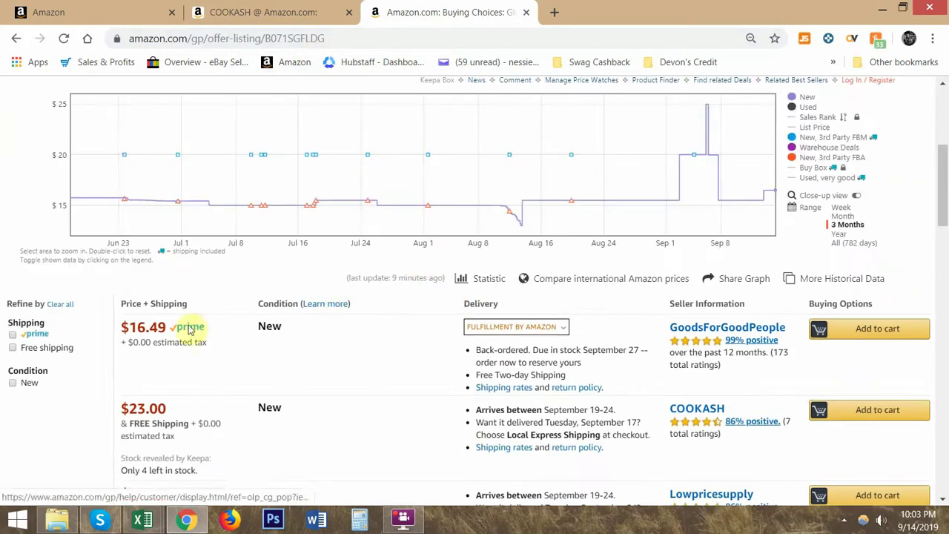
- Review the lid's lowest Prime offer against its price history and set the Keepa chart range to Month
left_click_drag(128, 327, 164, 331)
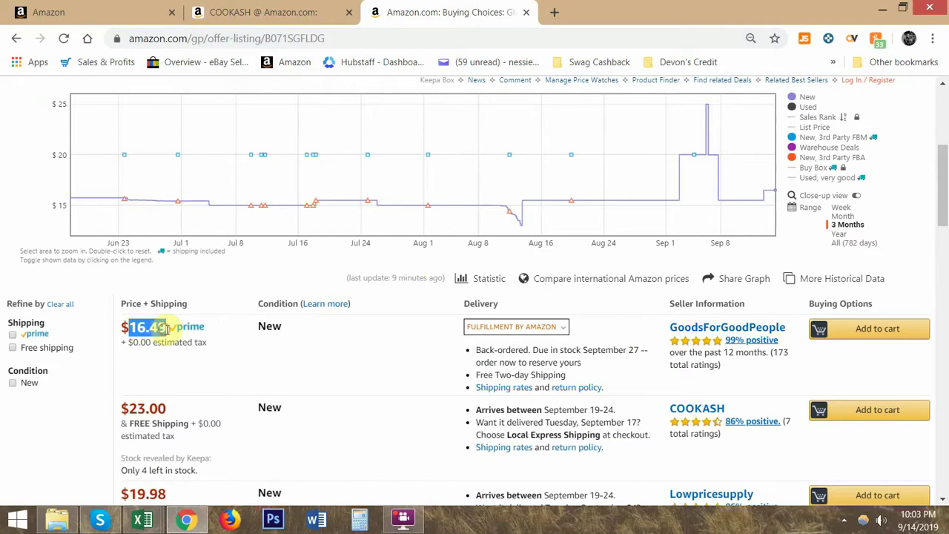
scroll(349, 349, "up", 2)
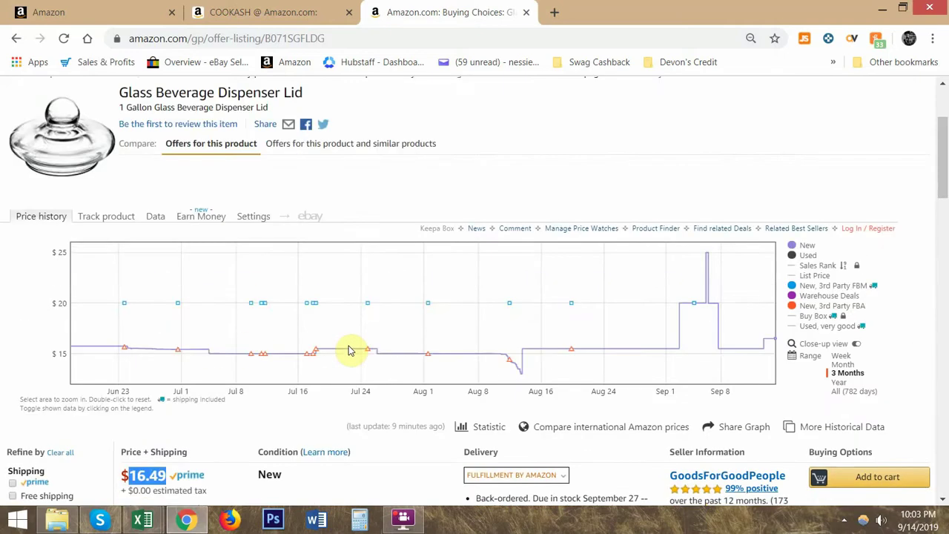
scroll(351, 350, "down", 1)
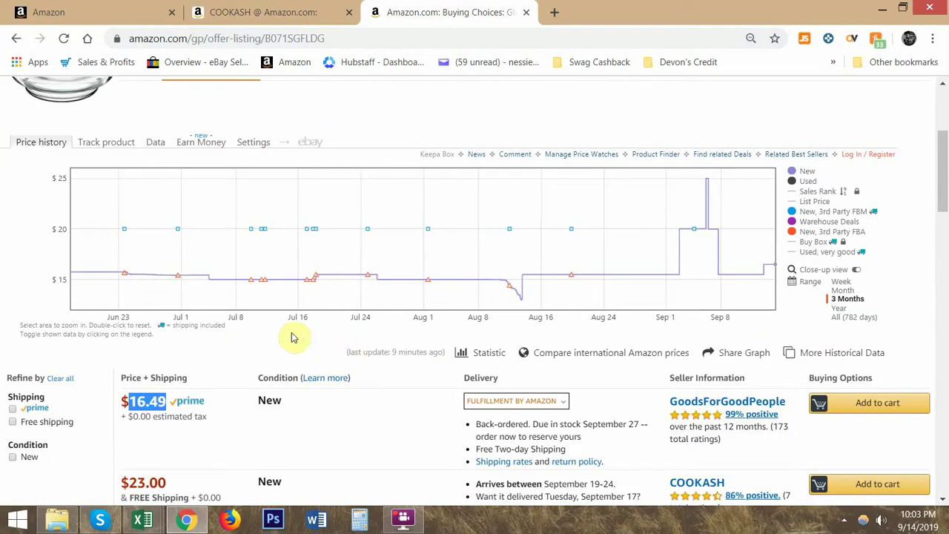
left_click(173, 378)
scroll(193, 371, "down", 2)
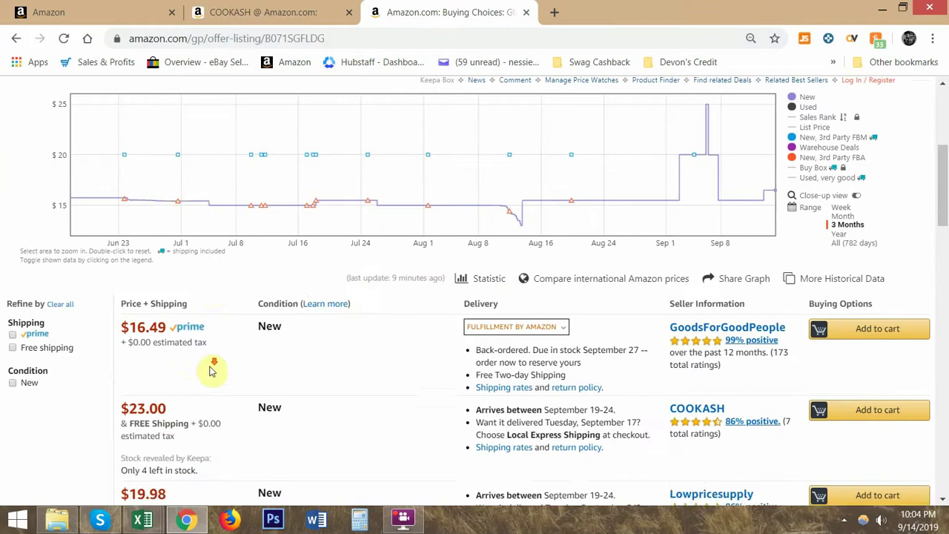
scroll(212, 345, "up", 1)
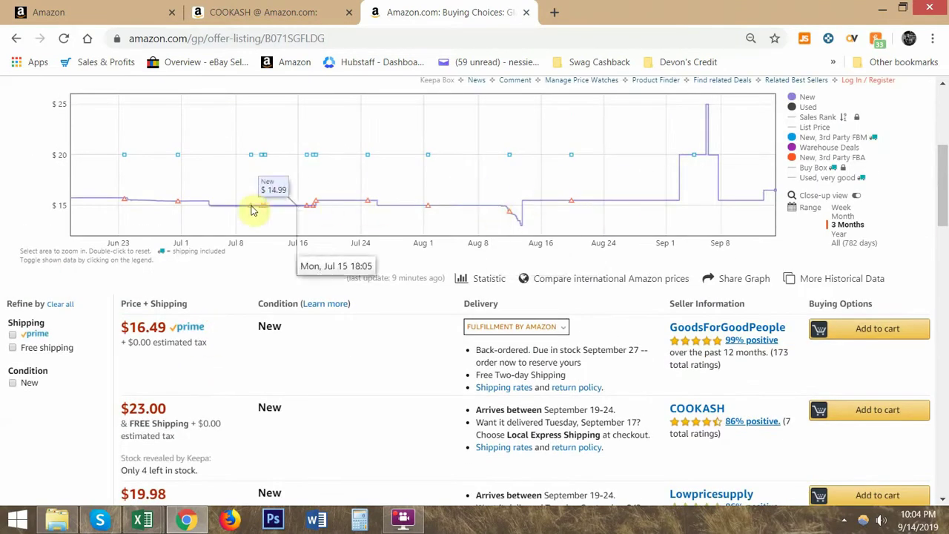
left_click(843, 216)
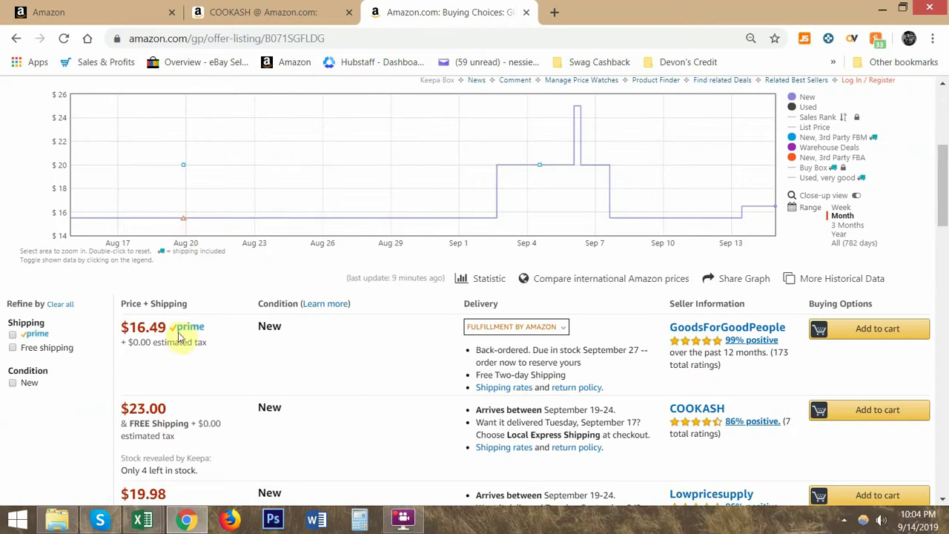
- Open the Glass Beverage Dispenser Lid's product page in a separate tab and examine its feature bullets
scroll(252, 290, "up", 5)
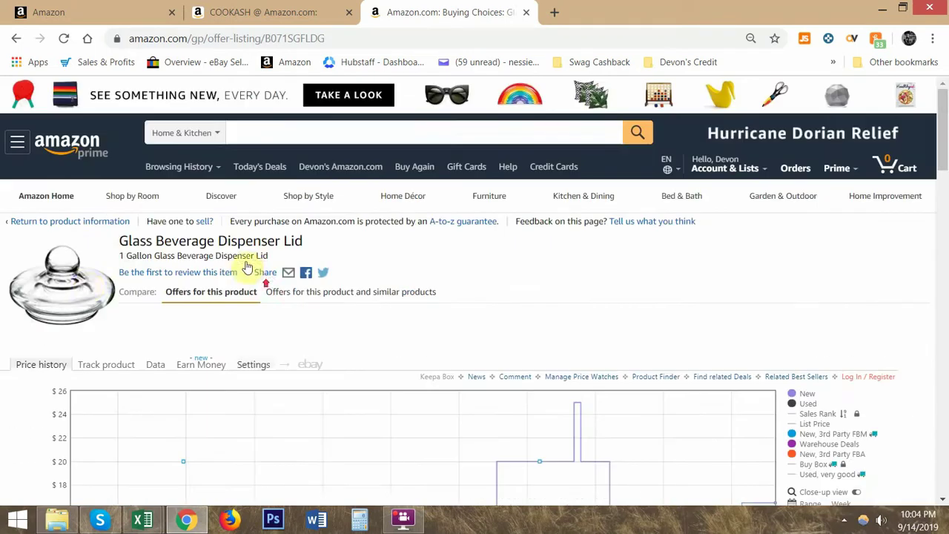
middle_click(107, 267)
left_click(612, 9)
scroll(440, 260, "down", 6)
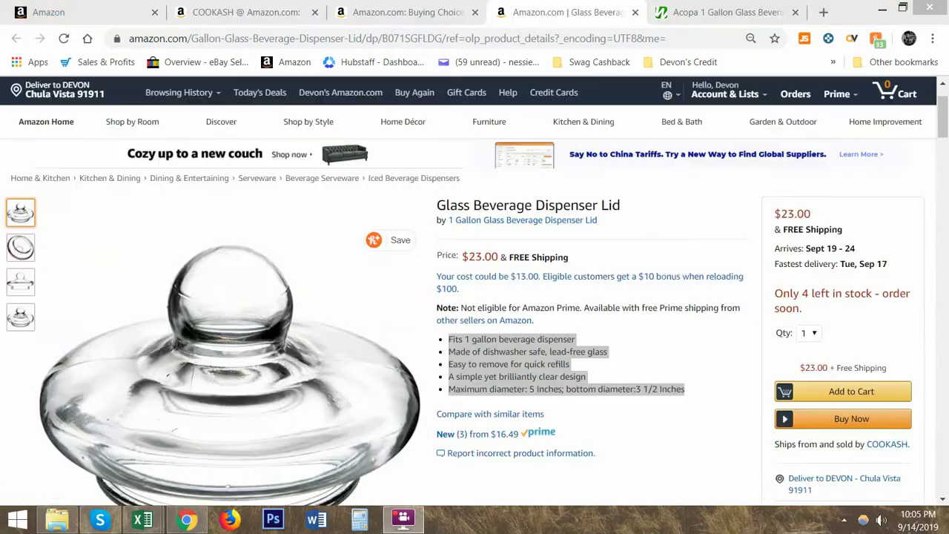
left_click(525, 377)
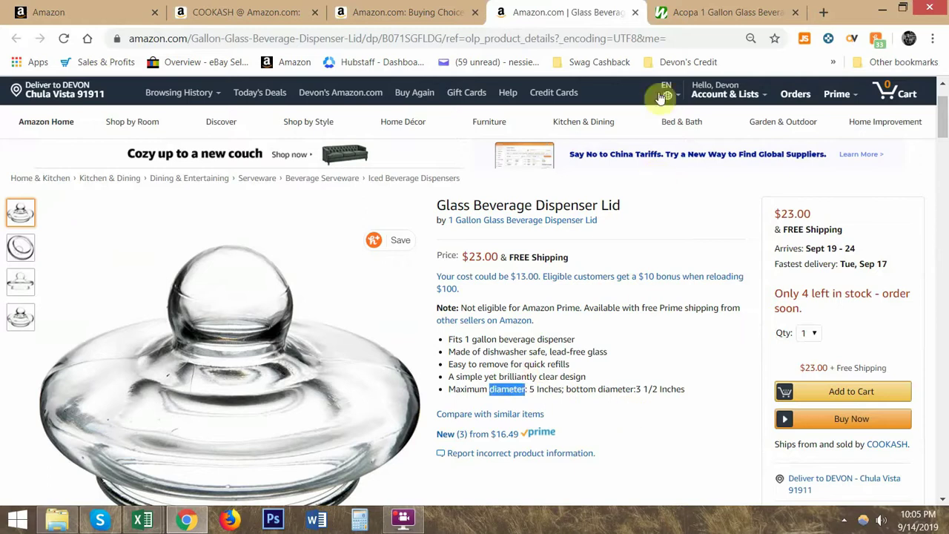
- Search the Amazon lid product page for "model" and close the search
right_click(692, 18)
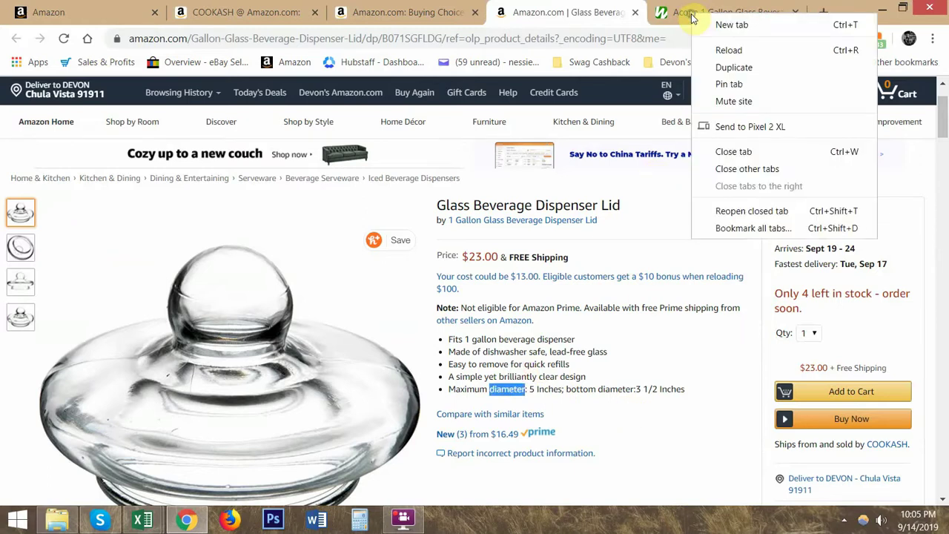
left_click(564, 26)
key("ctrl+f")
type("model")
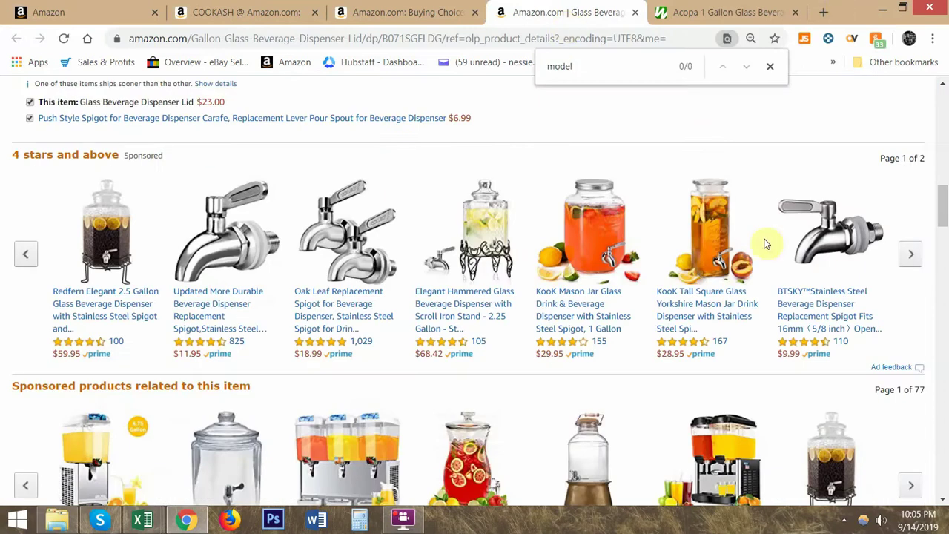
scroll(741, 244, "up", 15)
key("Escape")
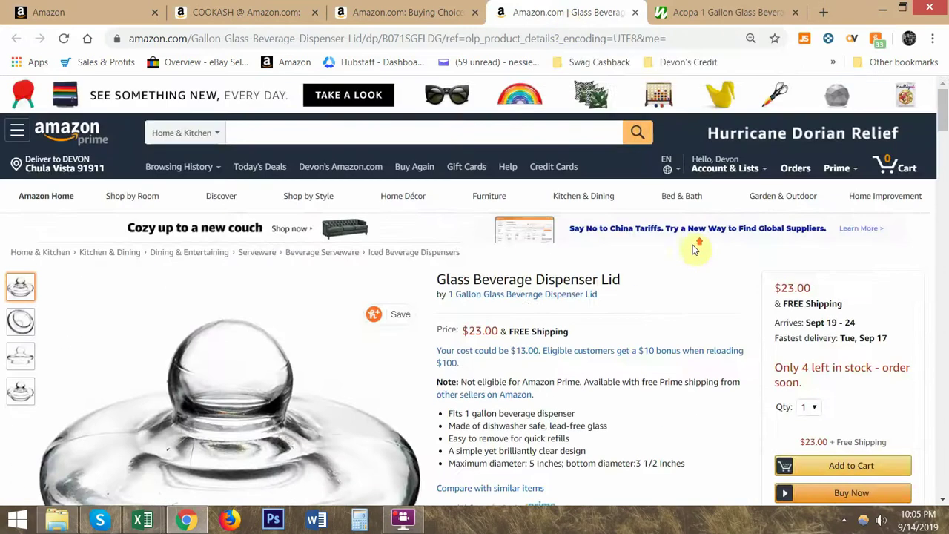
- Copy "diameter" from the Amazon lid's description and find that word on the WebstaurantStore Acopa lid page
scroll(695, 248, "down", 2)
double_click(508, 314)
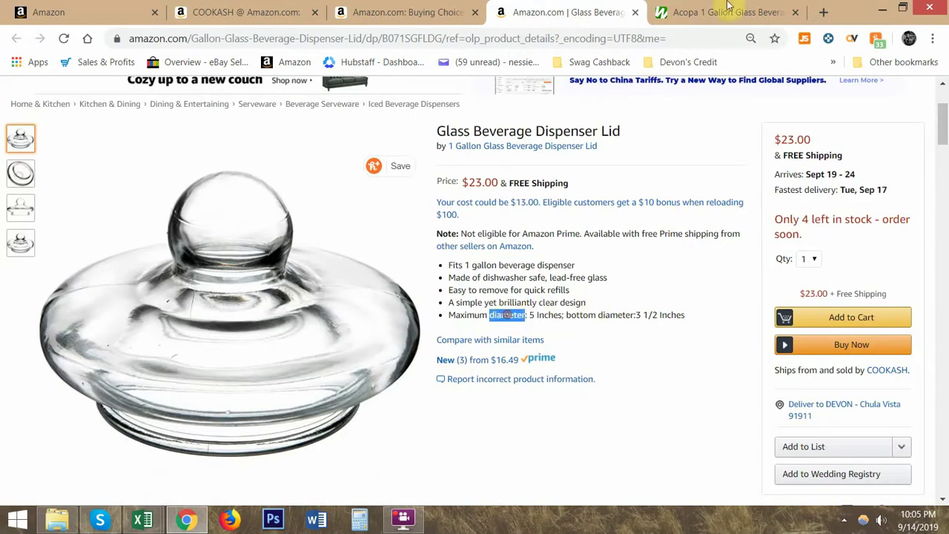
left_click(725, 12)
key("ctrl+f")
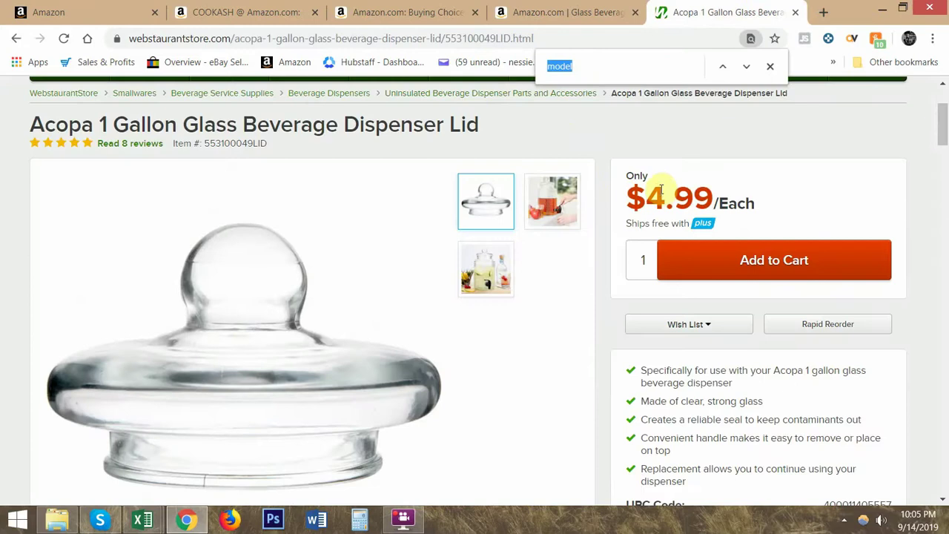
key("ctrl+v")
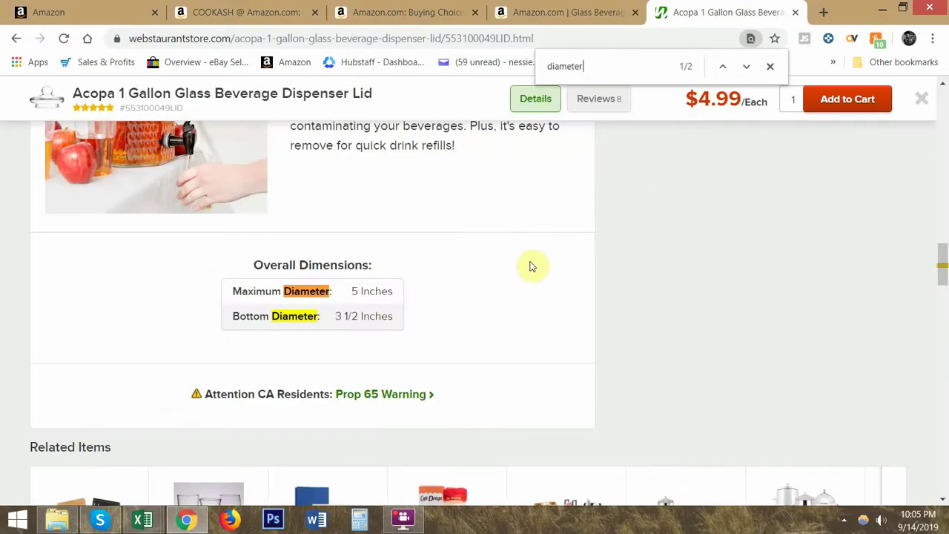
- Highlight the maximum and bottom diameter line on the Amazon lid page and return to the WebstaurantStore page to compare
left_click(541, 8)
left_click_drag(686, 318, 441, 319)
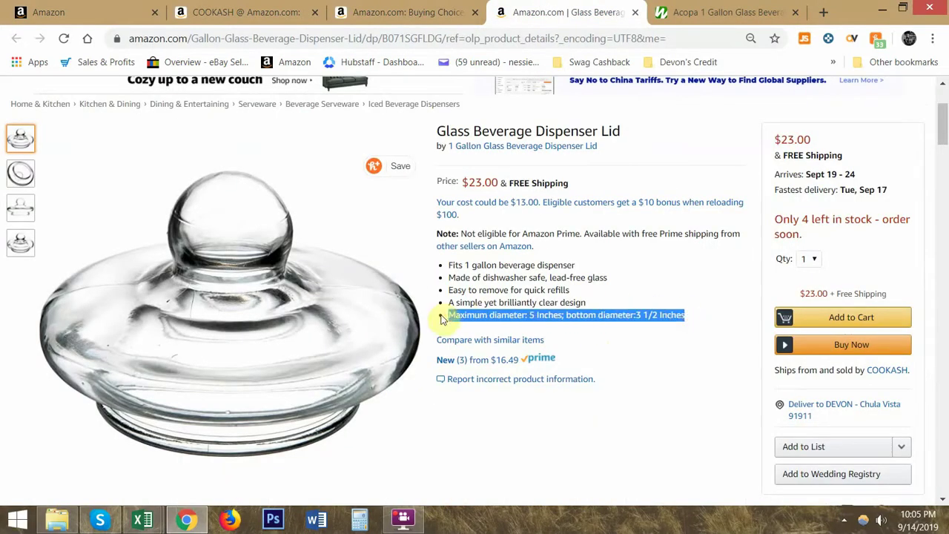
left_click(701, 11)
scroll(607, 257, "up", 5)
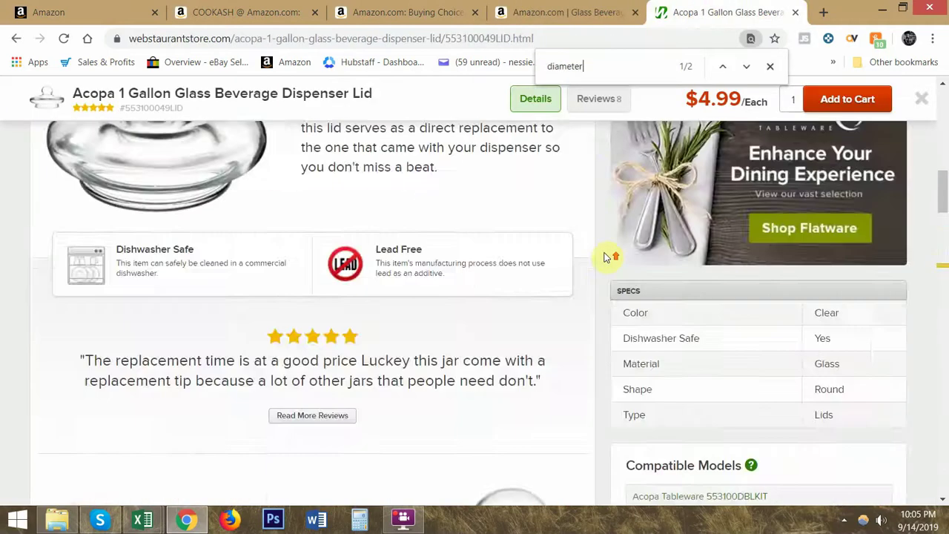
- Highlight the Acopa lid's price on the WebstaurantStore page and switch back to the Amazon lid listing to compare
scroll(607, 257, "up", 5)
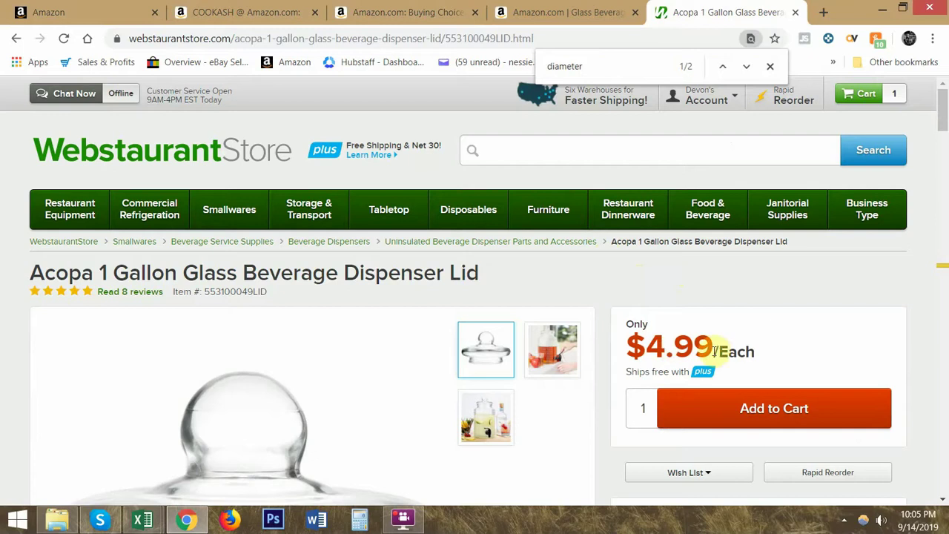
left_click_drag(630, 348, 709, 348)
scroll(651, 347, "down", 1)
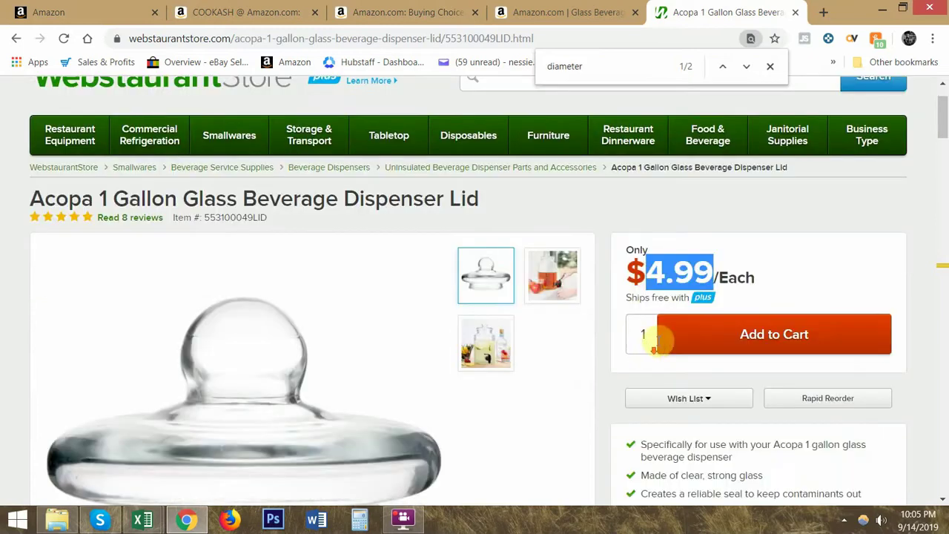
left_click(746, 336)
left_click(560, 6)
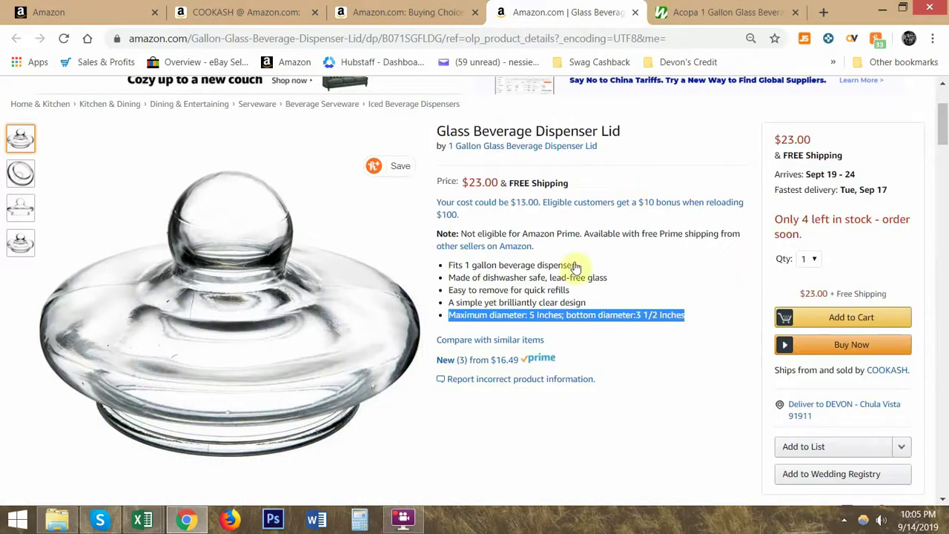
- Open the list of new offers for the glass lid on Amazon, check the sellers' prices, and return to the WebstaurantStore lid page
left_click(504, 361)
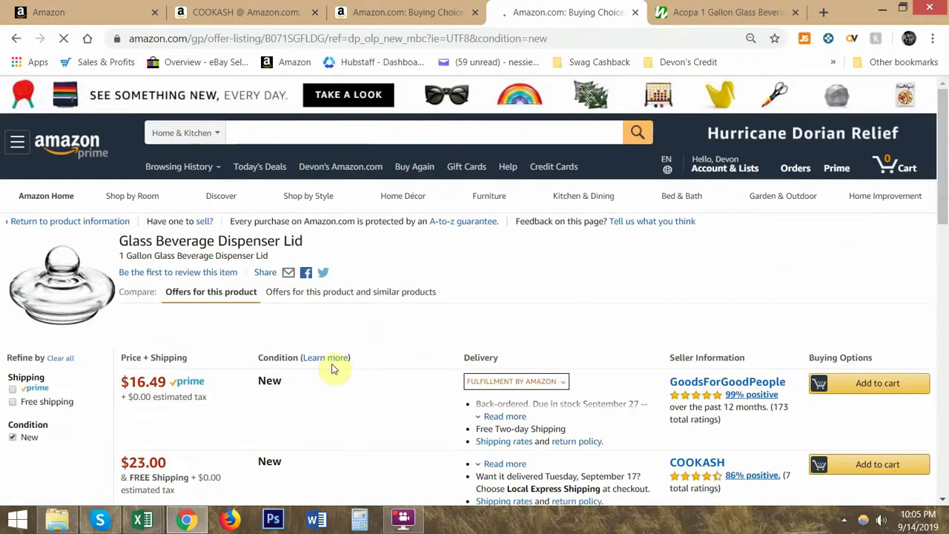
scroll(305, 371, "down", 5)
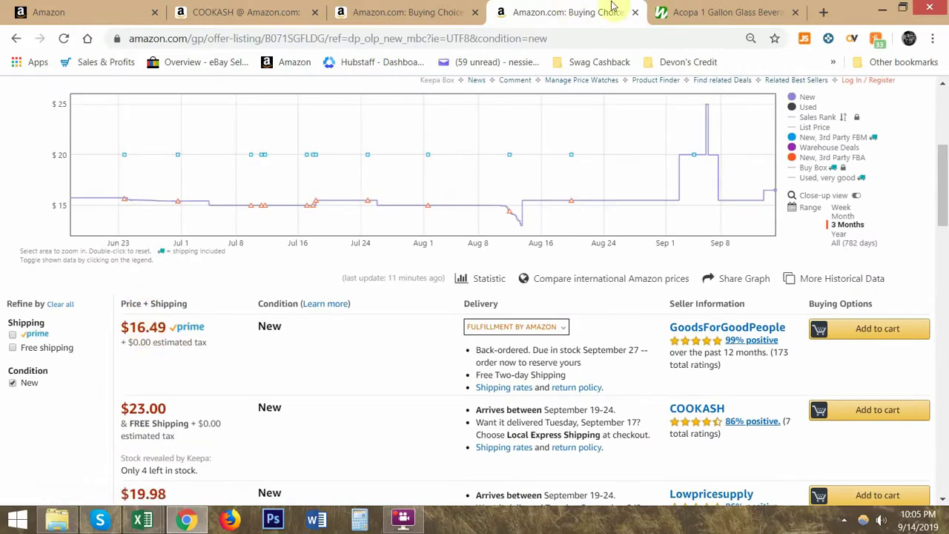
left_click(657, 12)
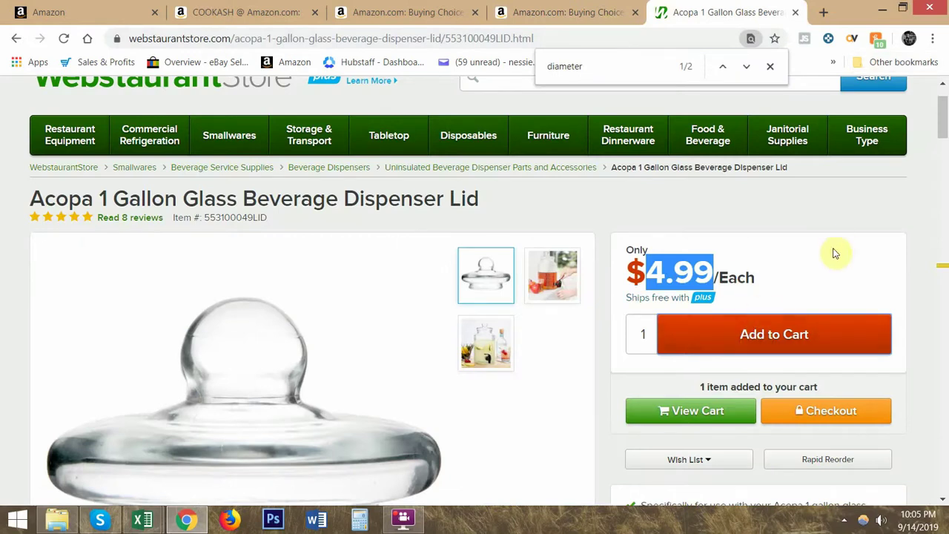
- Open the WebstaurantStore cart, dismiss the coupon offer, and remove the Acopa 5 Gallon Hammered Glass Beverage Dispenser
scroll(832, 250, "up", 1)
left_click(868, 95)
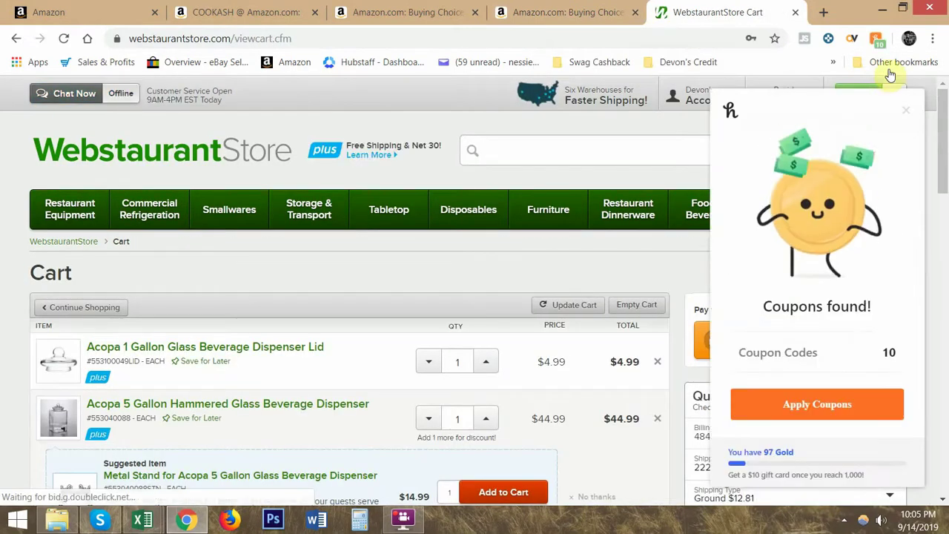
left_click(905, 118)
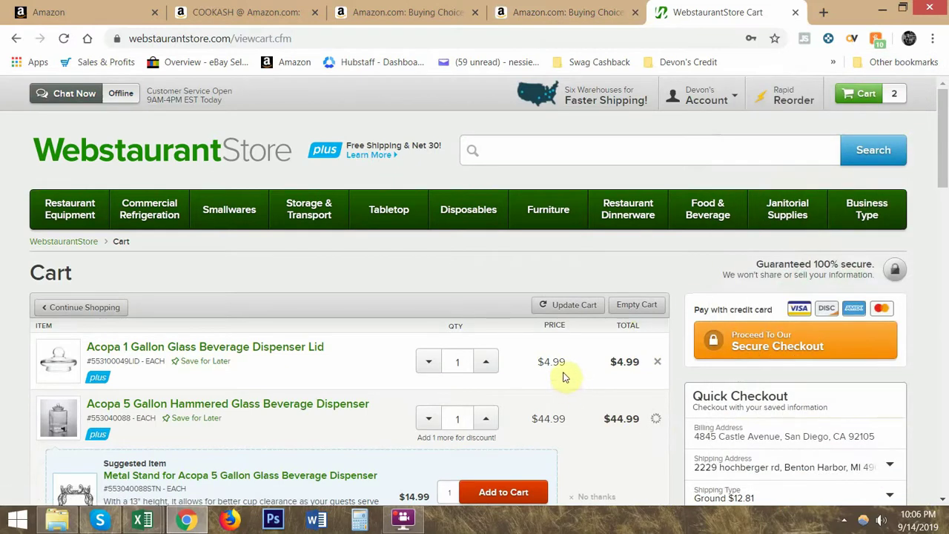
scroll(697, 328, "down", 4)
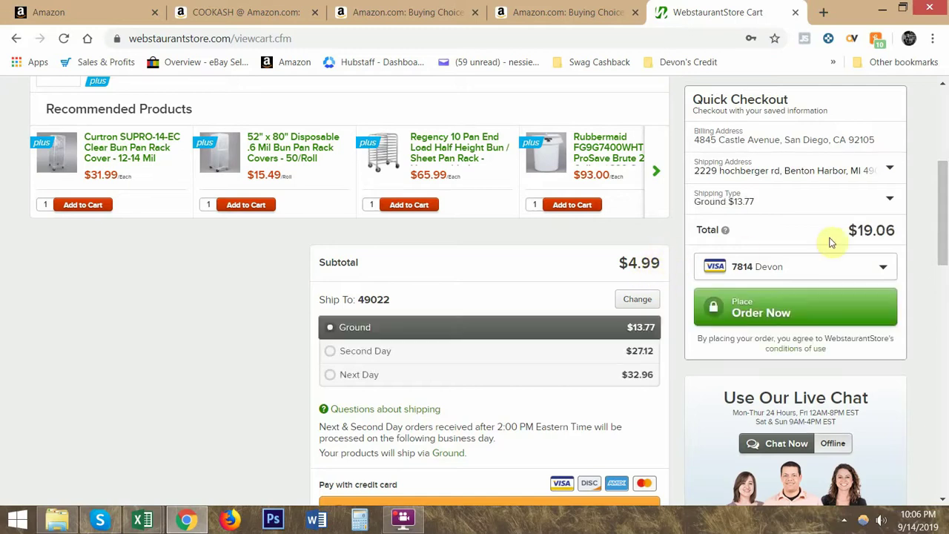
- Return to the Amazon offers for the lid and calculate COOKASH's proceeds as 23 * 0.85 in the calculator
left_click(571, 10)
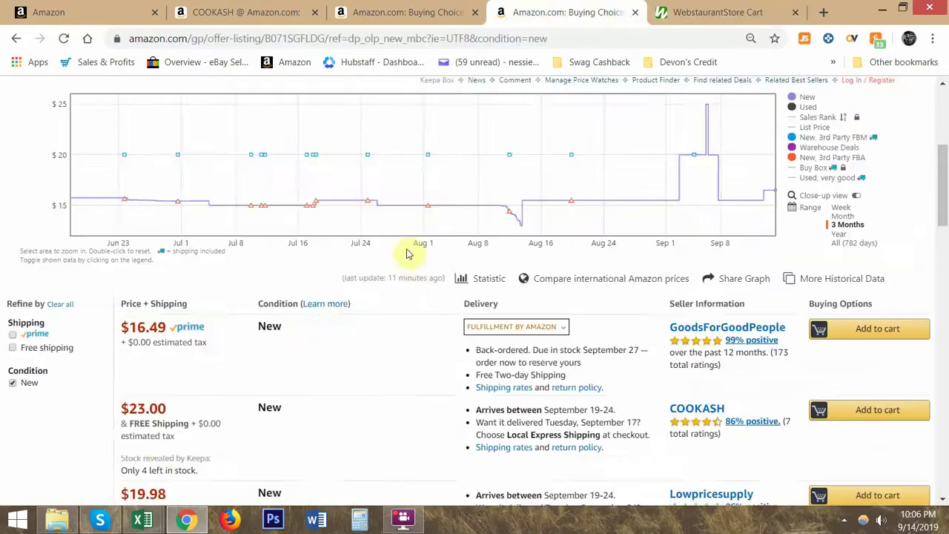
scroll(286, 366, "down", 2)
scroll(182, 297, "up", 1)
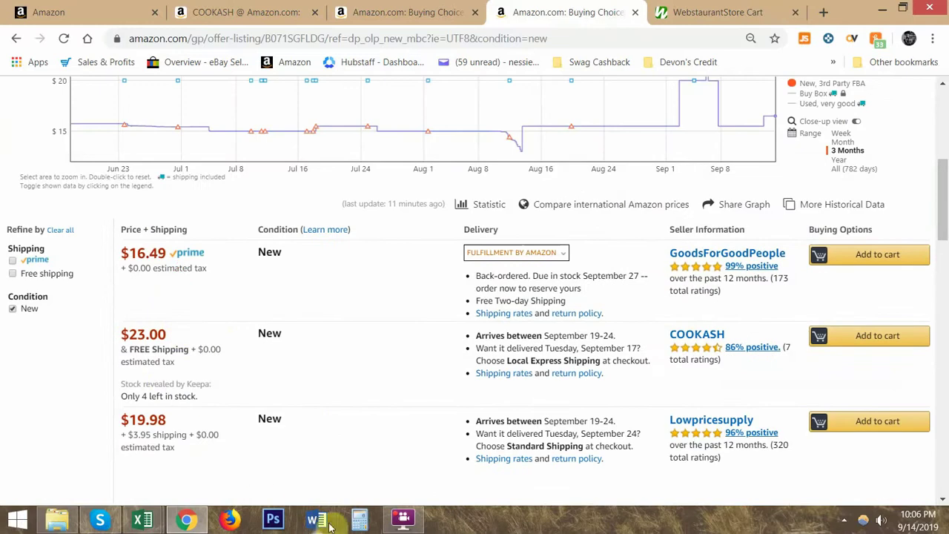
left_click(358, 520)
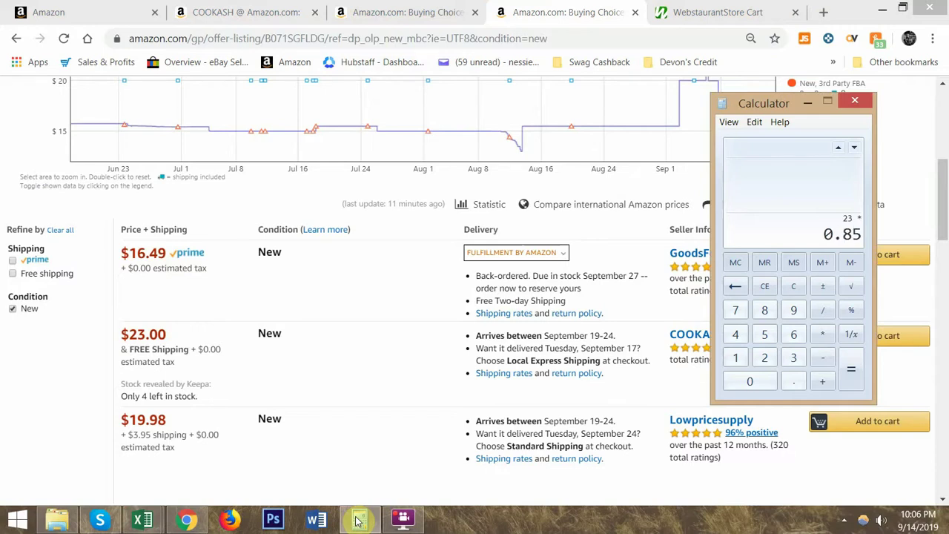
key("Return")
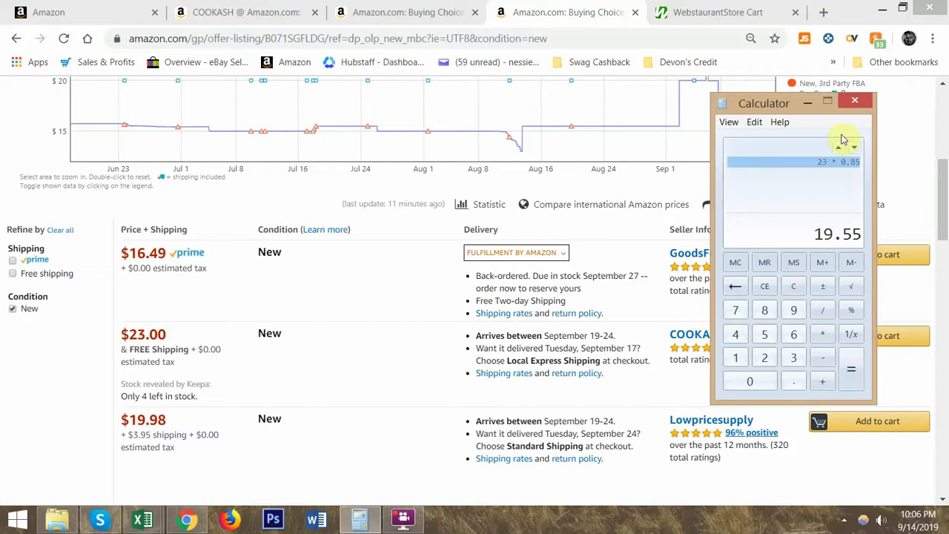
left_click(856, 104)
- Check the WebstaurantStore cart total against the Amazon offers and highlight COOKASH's price for the lid
left_click(749, 11)
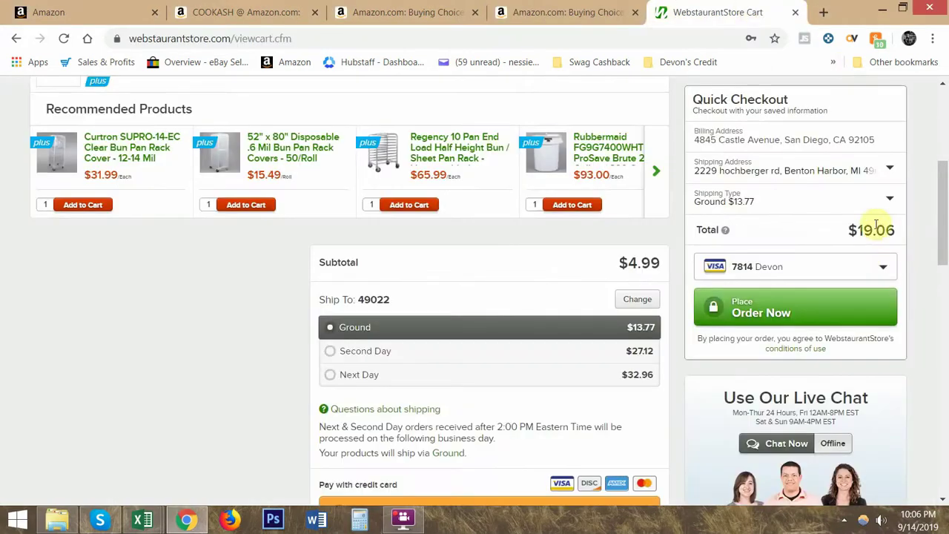
left_click(586, 12)
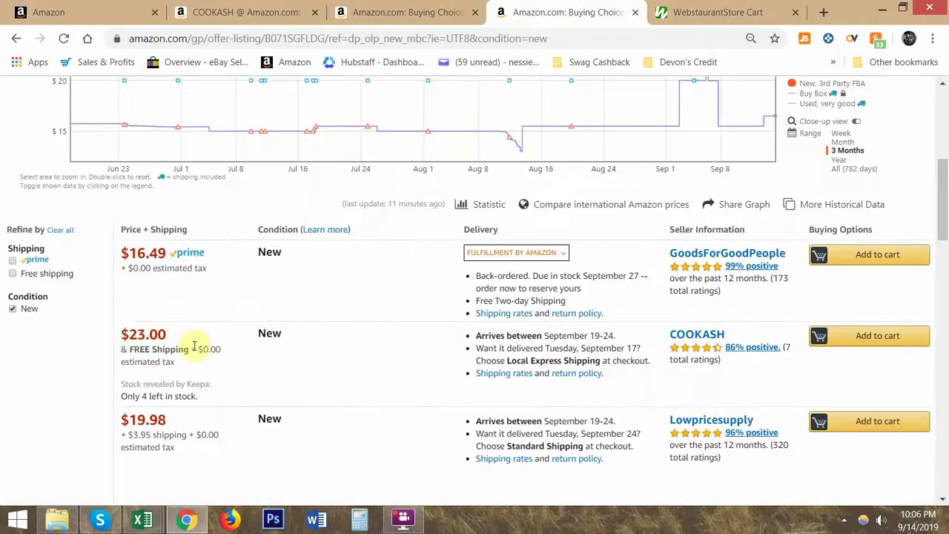
left_click_drag(129, 333, 168, 335)
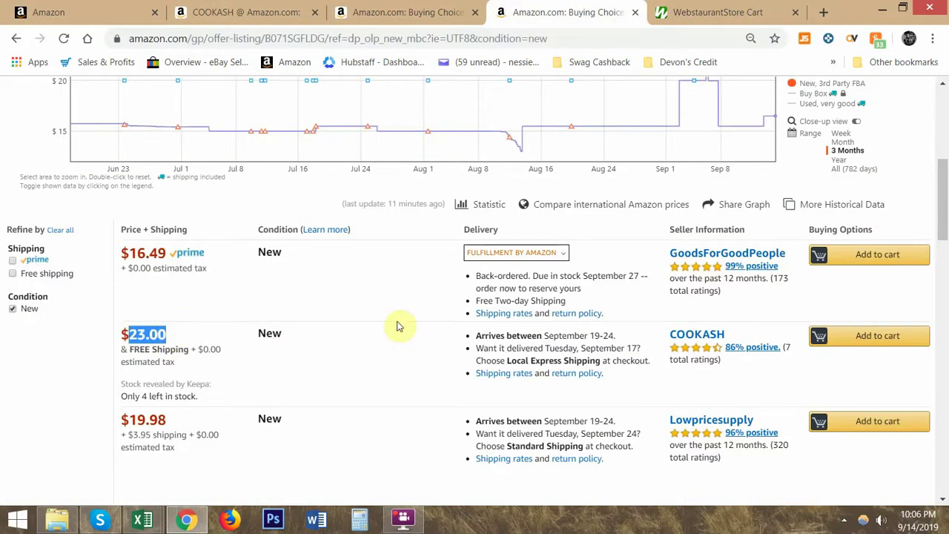
scroll(470, 256, "down", 2)
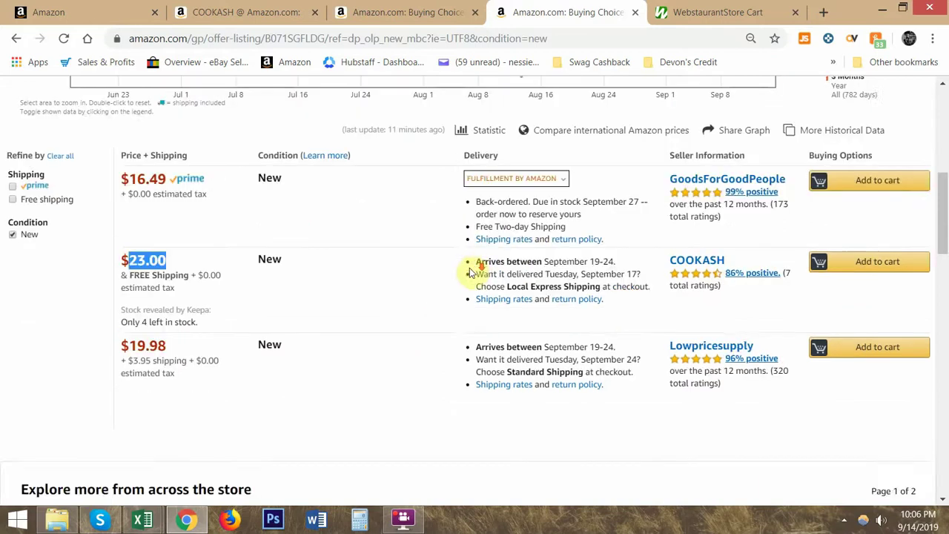
scroll(470, 273, "up", 3)
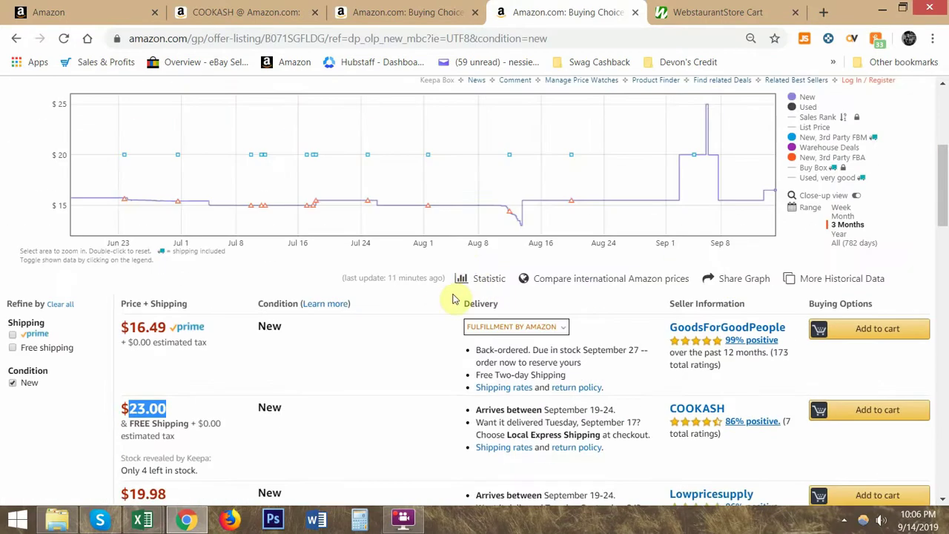
scroll(452, 293, "down", 1)
- Recheck the WebstaurantStore cart total and highlight the GoodsForGoodPeople price in the Amazon offers
left_click(693, 7)
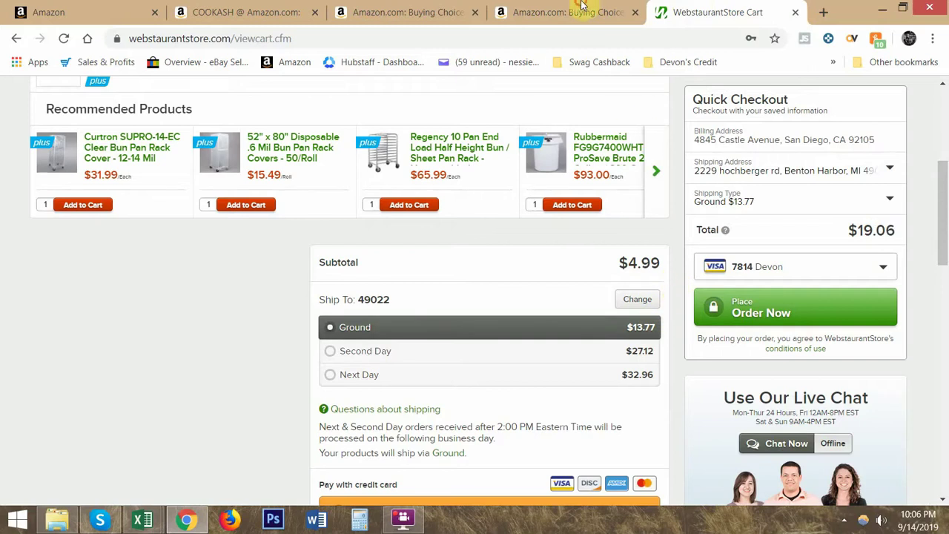
left_click(582, 5)
left_click_drag(130, 253, 169, 253)
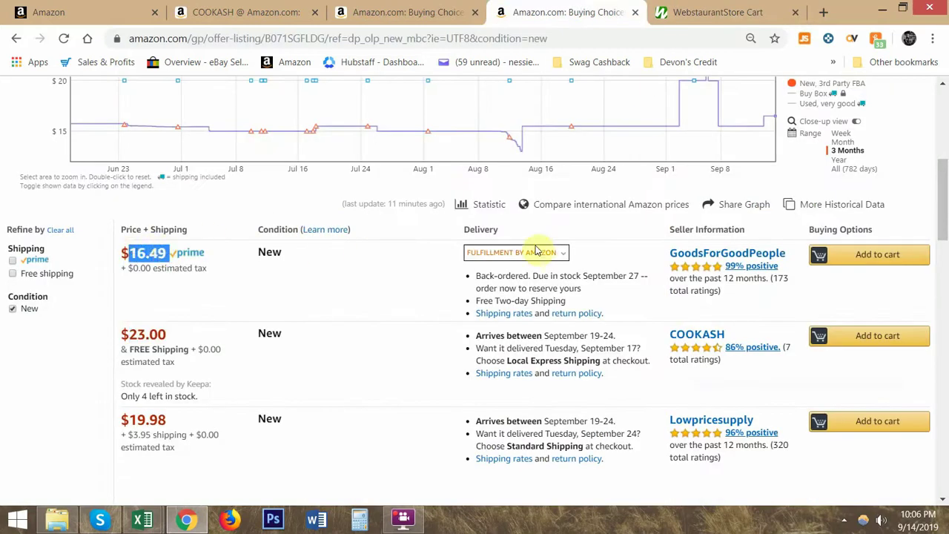
- Set the Keepa price graph's range to Month and inspect the lid's August price points
scroll(537, 250, "up", 1)
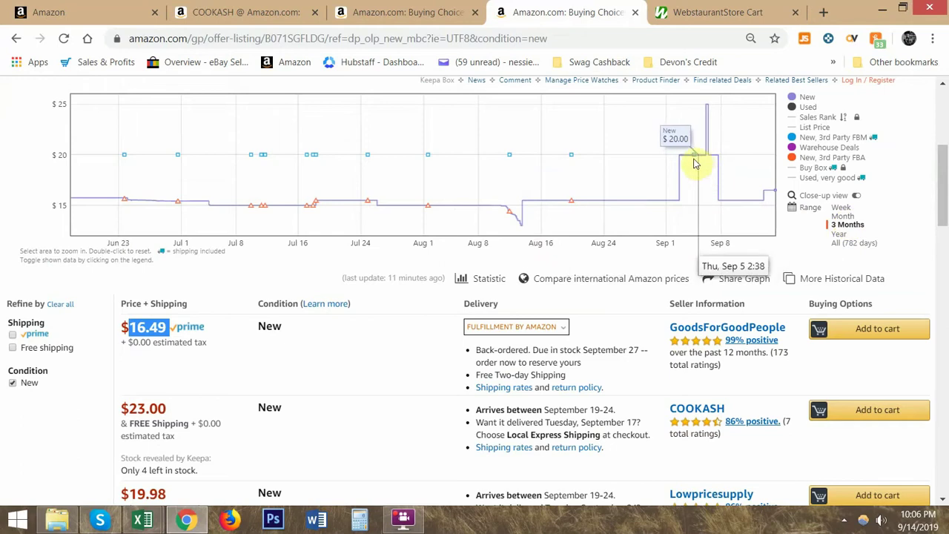
left_click(843, 216)
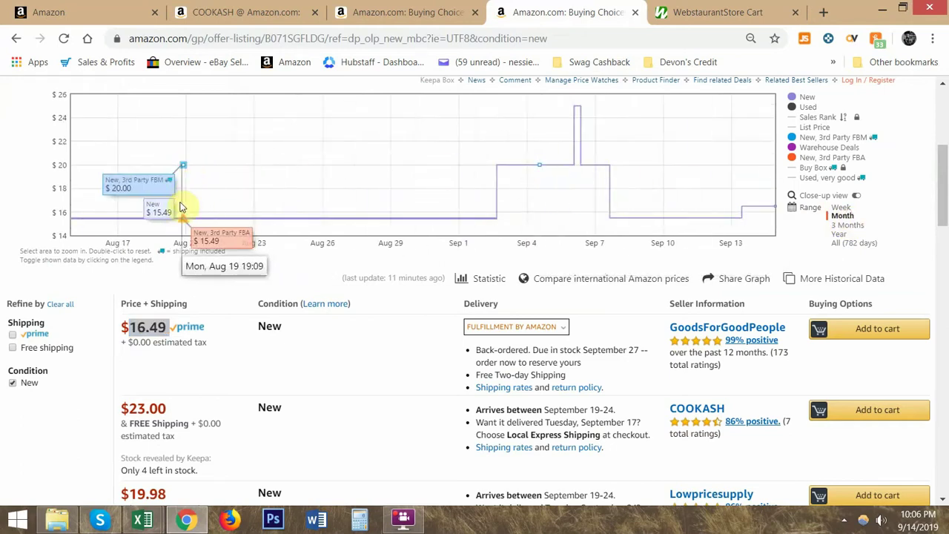
left_click(349, 363)
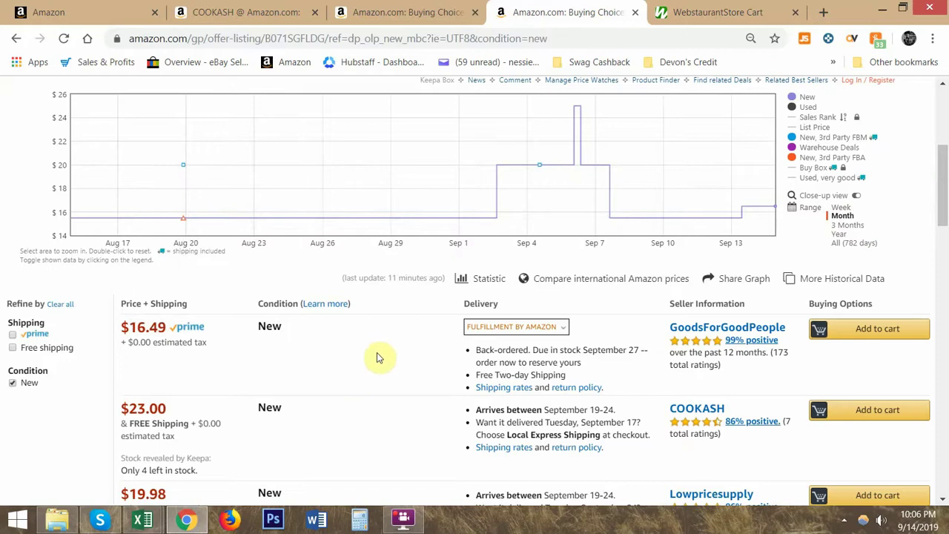
- Return to the WebstaurantStore cart and highlight the order total for a single Acopa lid
left_click(660, 12)
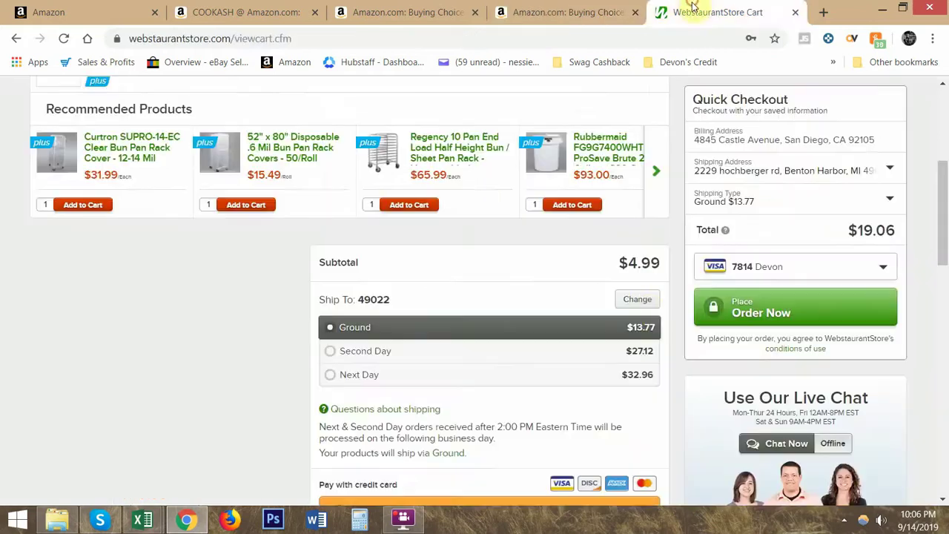
scroll(676, 271, "up", 1)
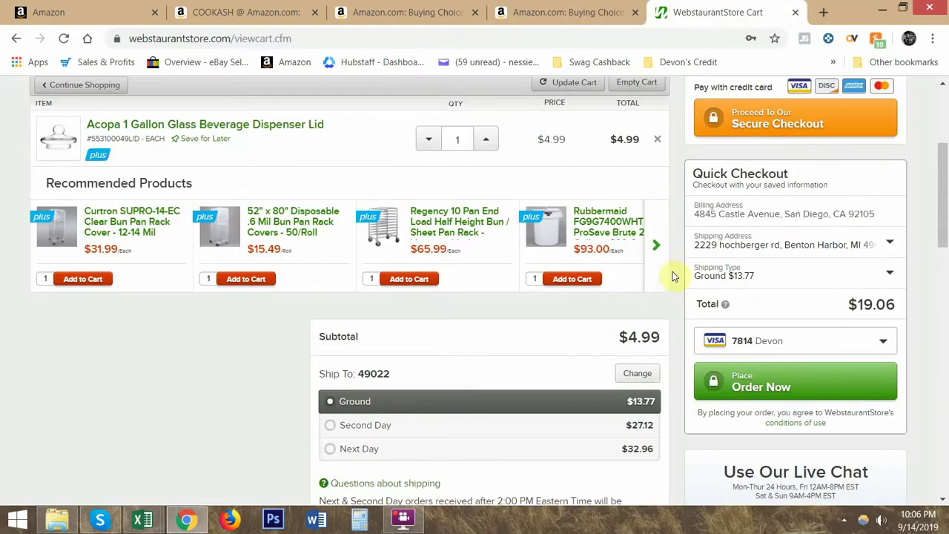
left_click_drag(856, 304, 884, 301)
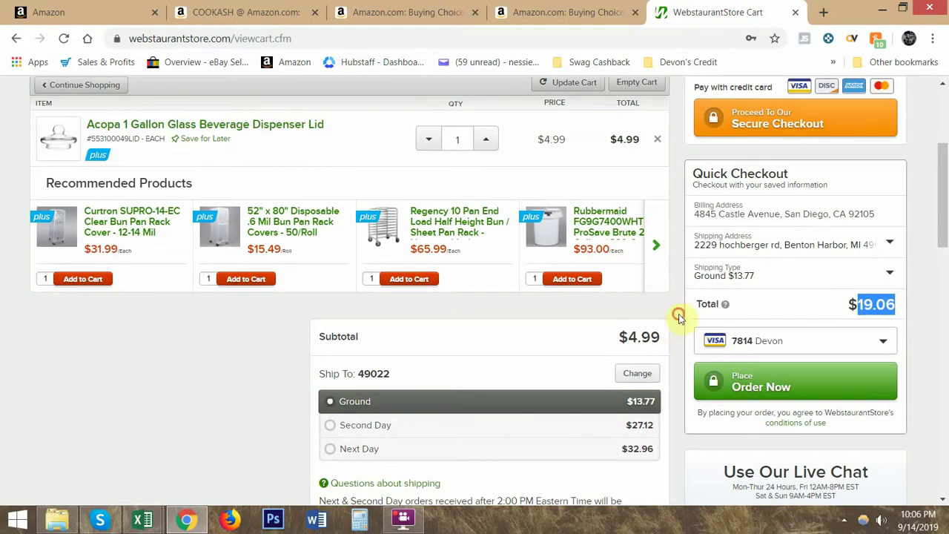
- Set the Acopa lid's cart quantity to 10 and highlight the updated order total
scroll(678, 318, "up", 2)
double_click(464, 289)
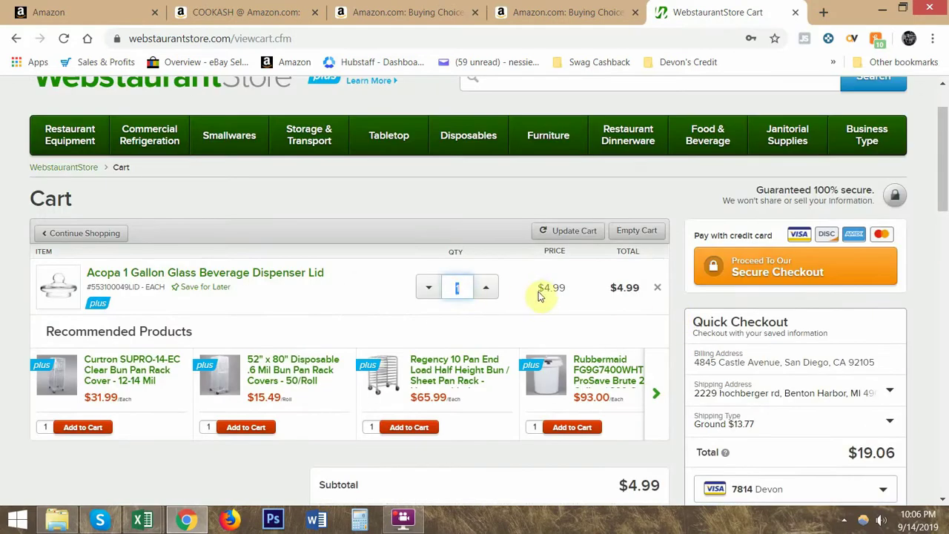
type("10")
scroll(653, 323, "down", 2)
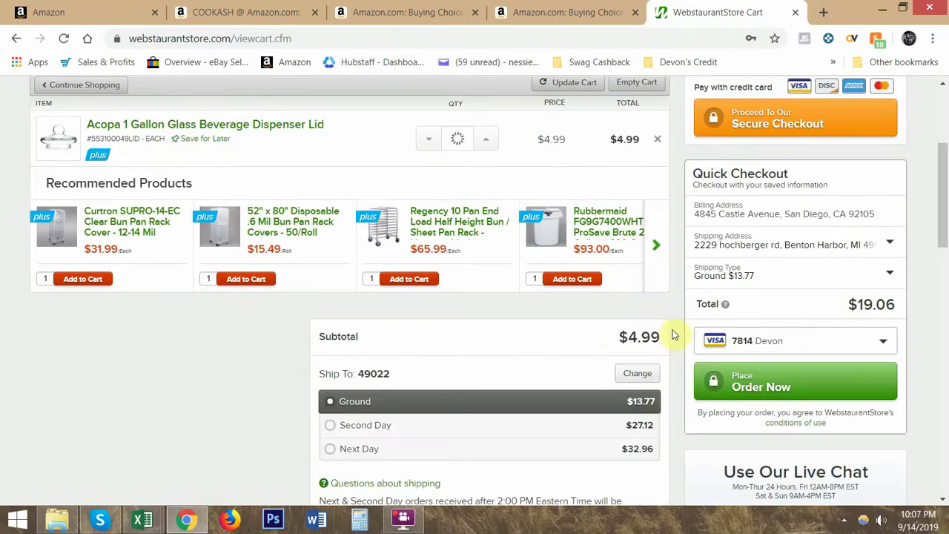
scroll(643, 427, "down", 1)
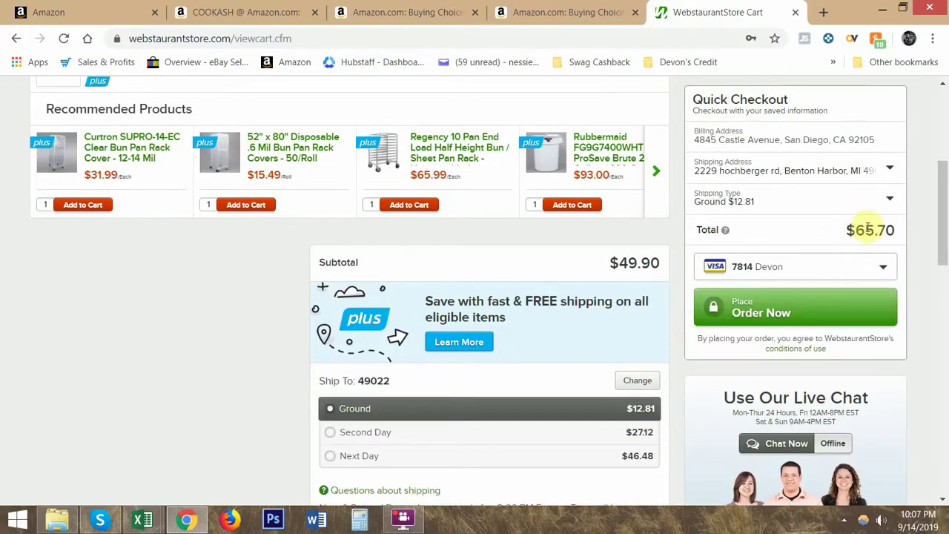
left_click_drag(859, 230, 895, 232)
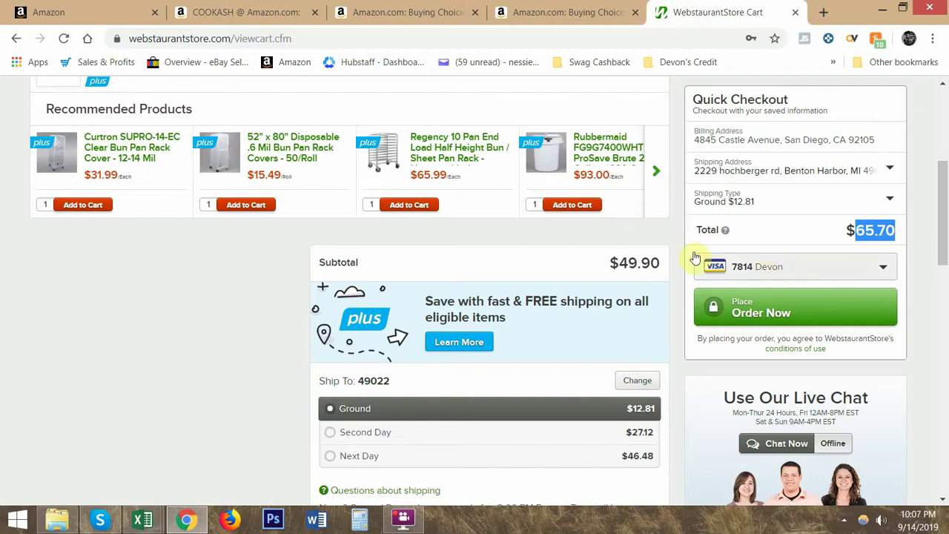
left_click(680, 234)
- Set the Acopa lid's cart quantity to 20 and apply the change
scroll(679, 234, "up", 2)
scroll(677, 238, "down", 1)
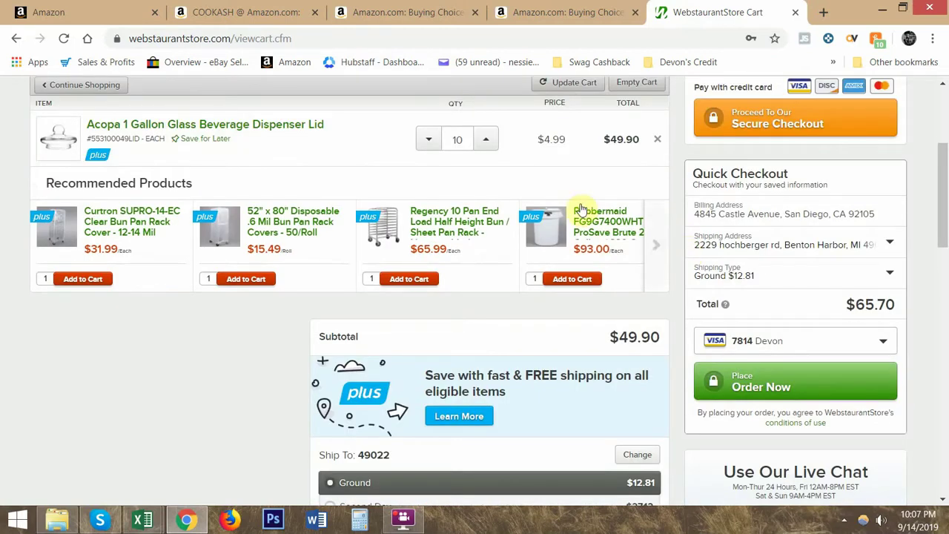
double_click(457, 140)
type("20")
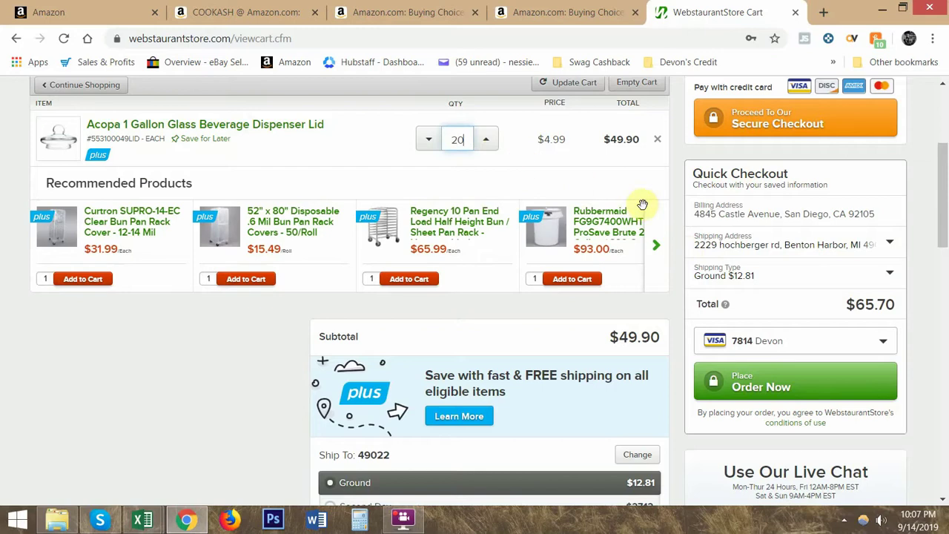
left_click(683, 239)
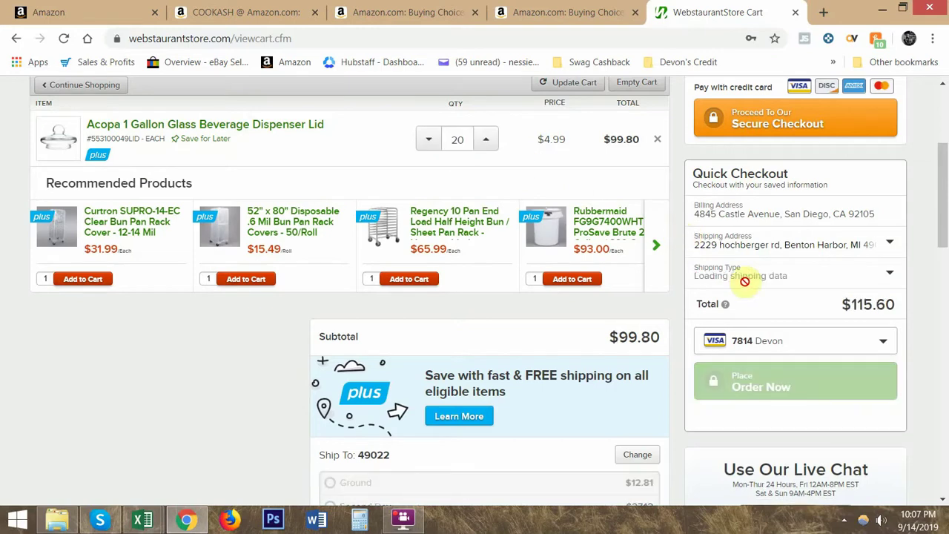
- Calculate the cost per lid for 20 units as 118.6 / 20 in the calculator and close it
left_click(357, 522)
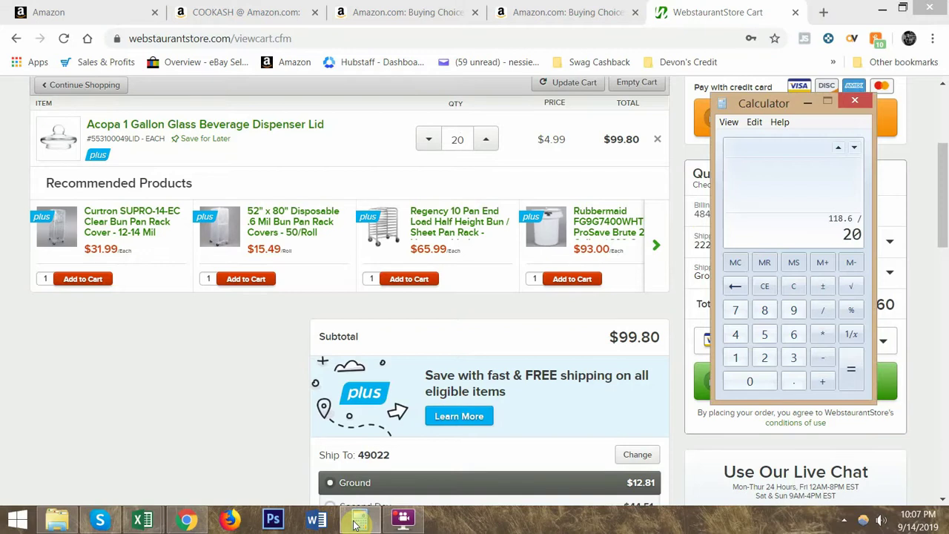
key("Return")
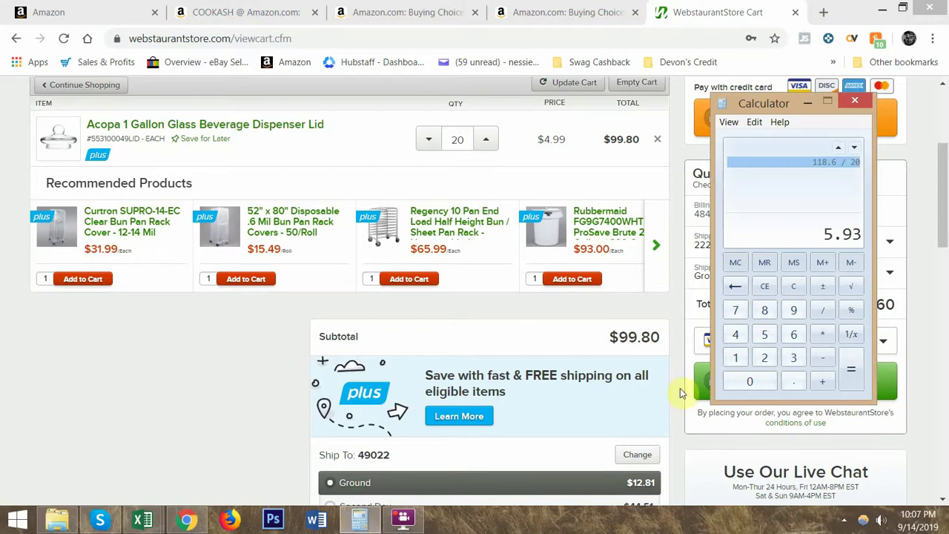
left_click(856, 103)
- Check the Amazon lid price history and return to the WebstaurantStore cart to review its shipping cost and total
left_click(564, 11)
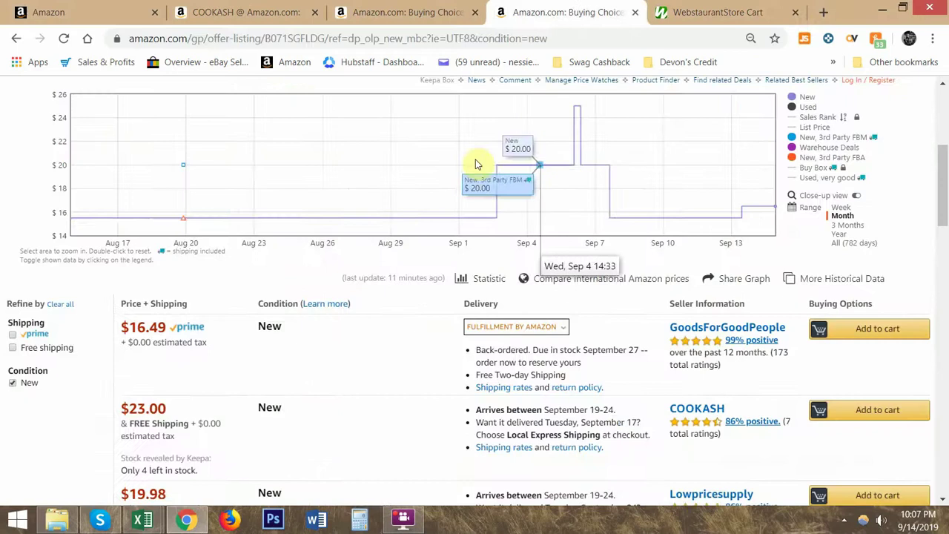
left_click(673, 12)
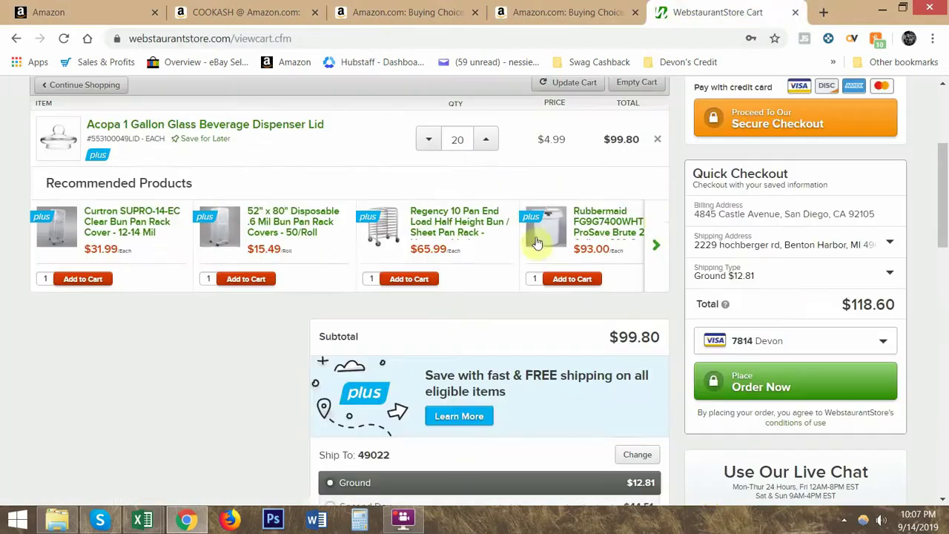
scroll(676, 269, "down", 2)
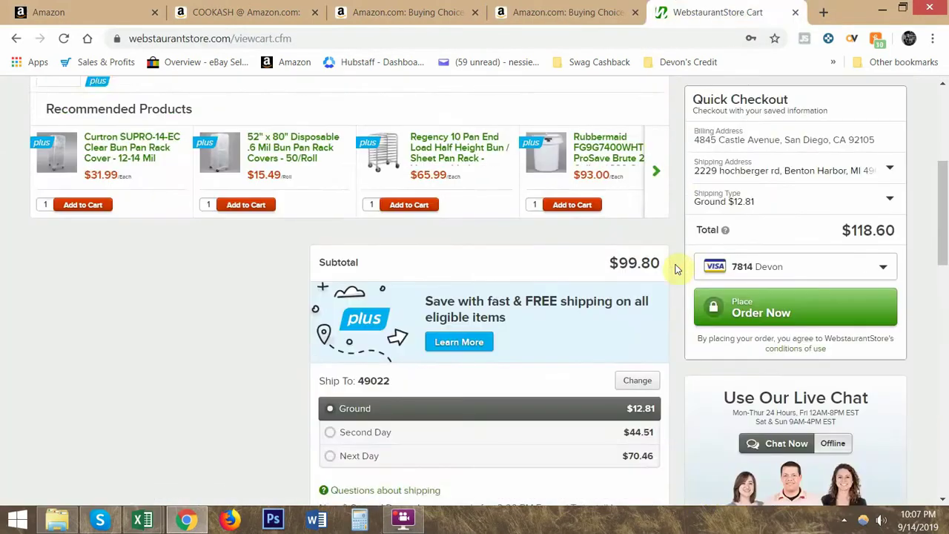
- Close the WebstaurantStore cart and copy the seller name GoodsForGoodPeople from the Amazon offer list as plain text
left_click(794, 12)
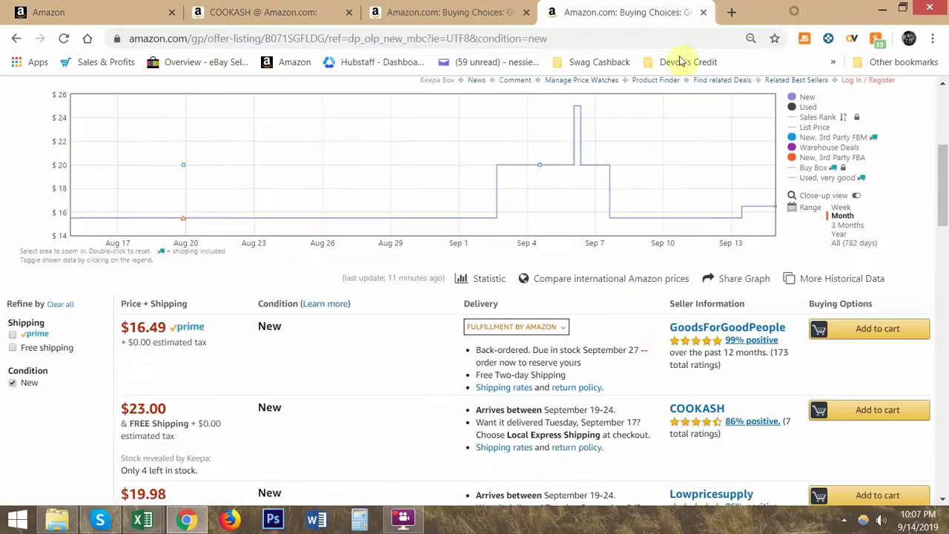
left_click_drag(663, 326, 685, 333)
left_click(641, 333)
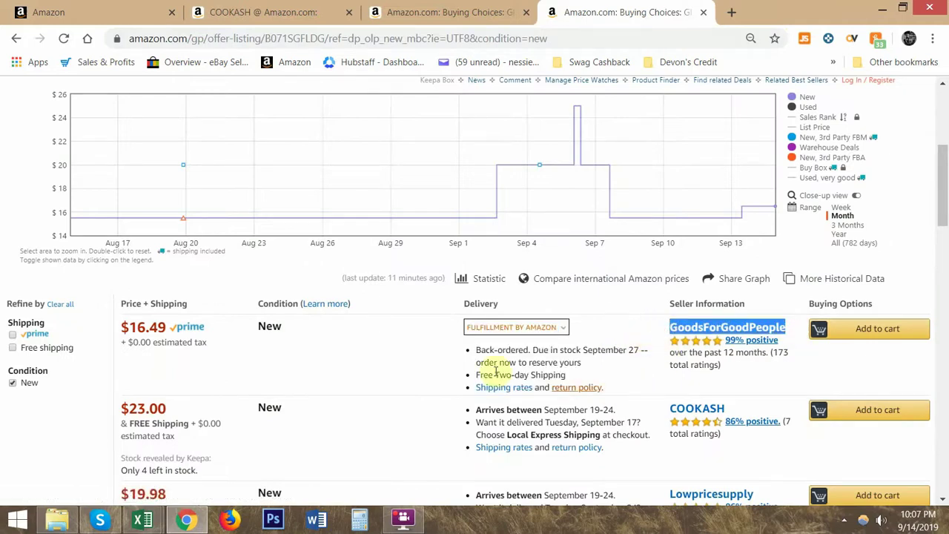
left_click(464, 39)
type("GoodsForGoodPeople")
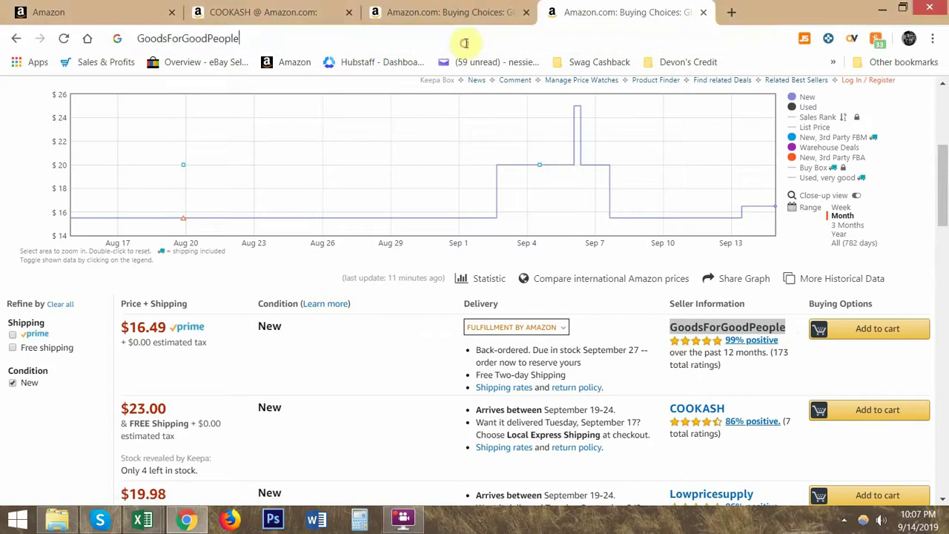
key("ctrl+a")
left_click(245, 443)
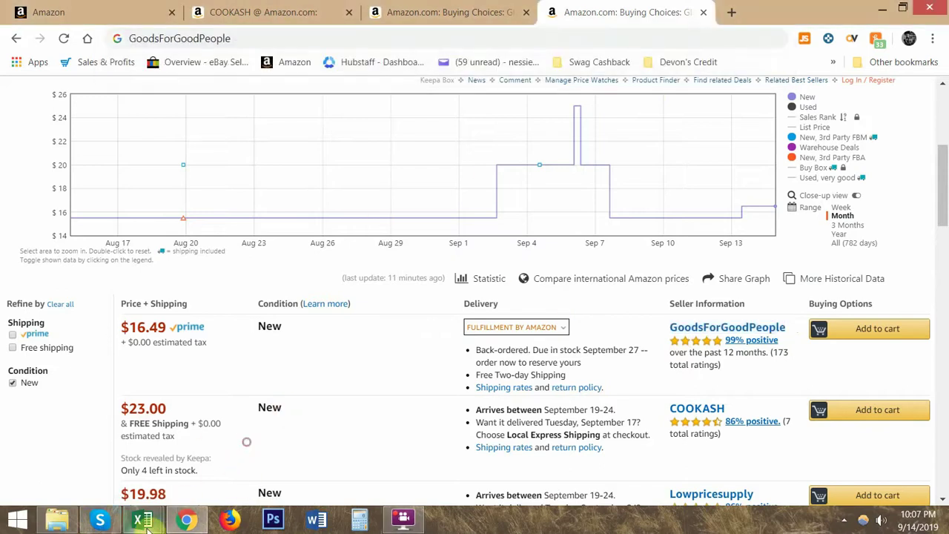
- Compare the GoodsForGoodPeople and COOKASH offer prices, and view the Keepa price history over 3 months and one month
left_click(143, 519)
left_click_drag(167, 409, 134, 417)
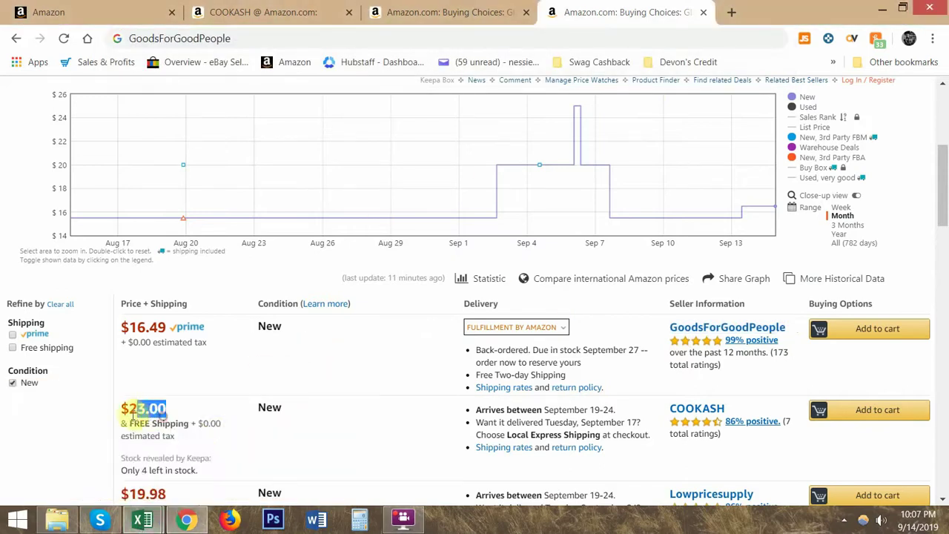
left_click_drag(164, 326, 120, 327)
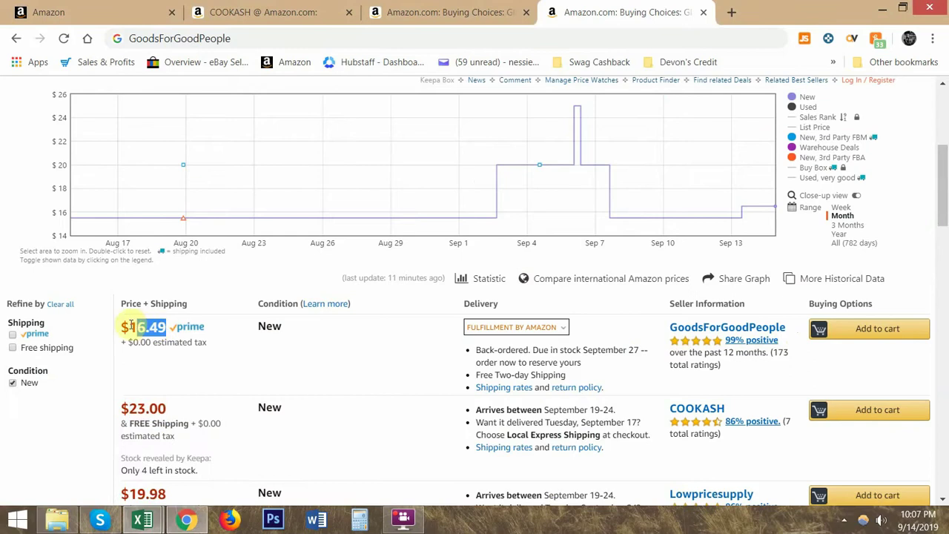
left_click(182, 377)
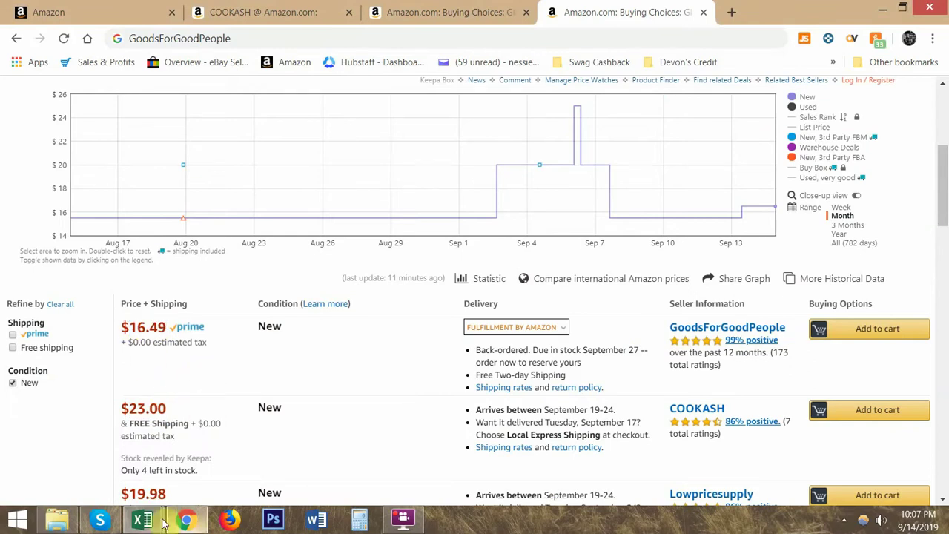
mouse_move(143, 519)
mouse_move(264, 450)
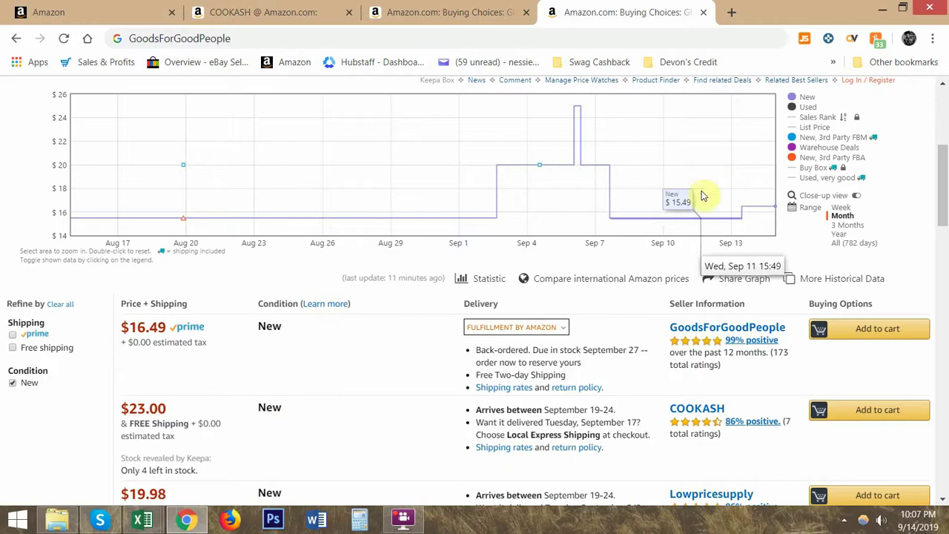
left_click(849, 225)
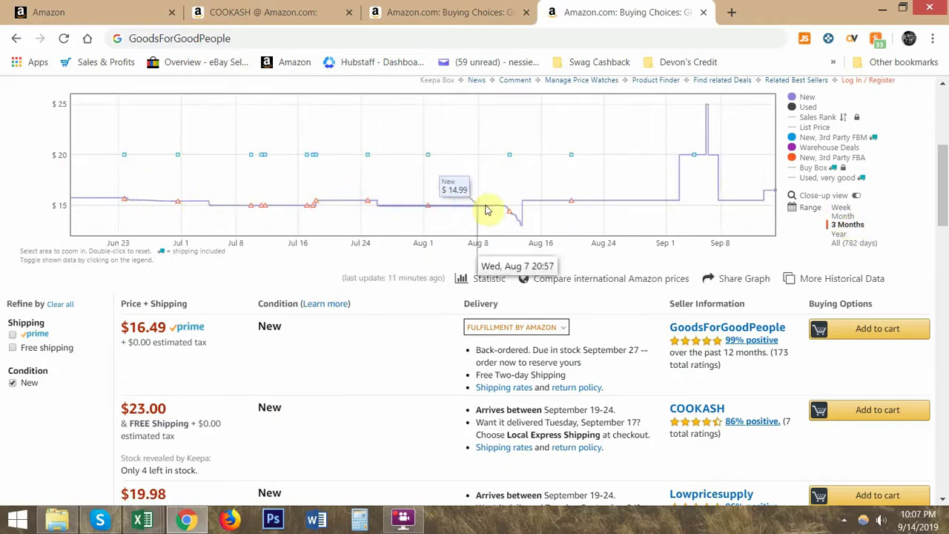
left_click(842, 216)
- Switch to the Seller's List OA Prime & Drop Shippers workbook in Excel and search it for GoodsForGoodPeople
key("alt+Tab")
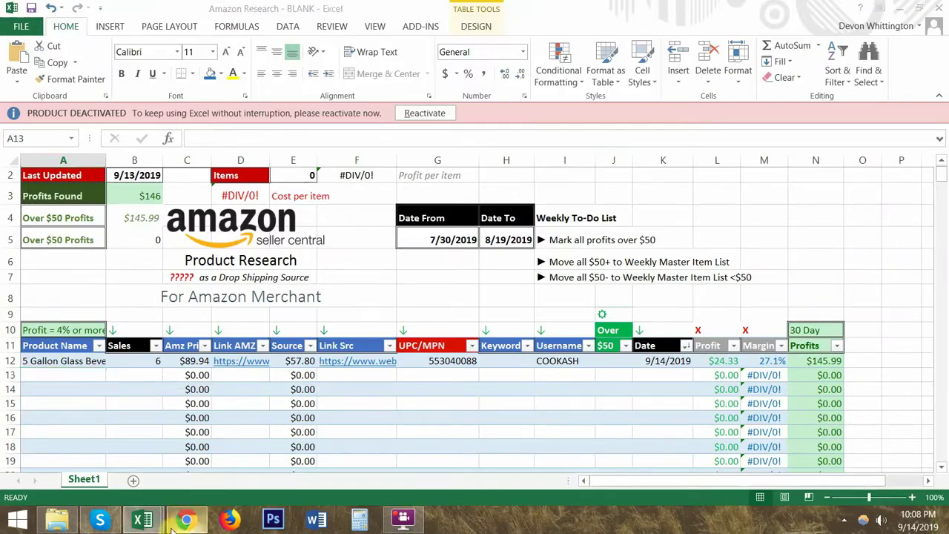
mouse_move(142, 519)
left_click(131, 471)
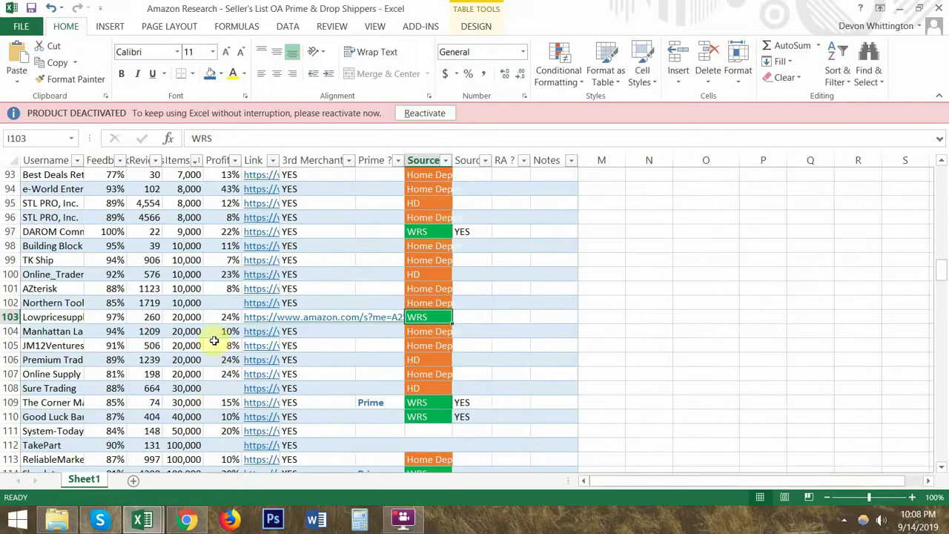
left_click(53, 345)
key("ctrl+f")
type("GoodsForGoodPeople")
left_click(801, 360)
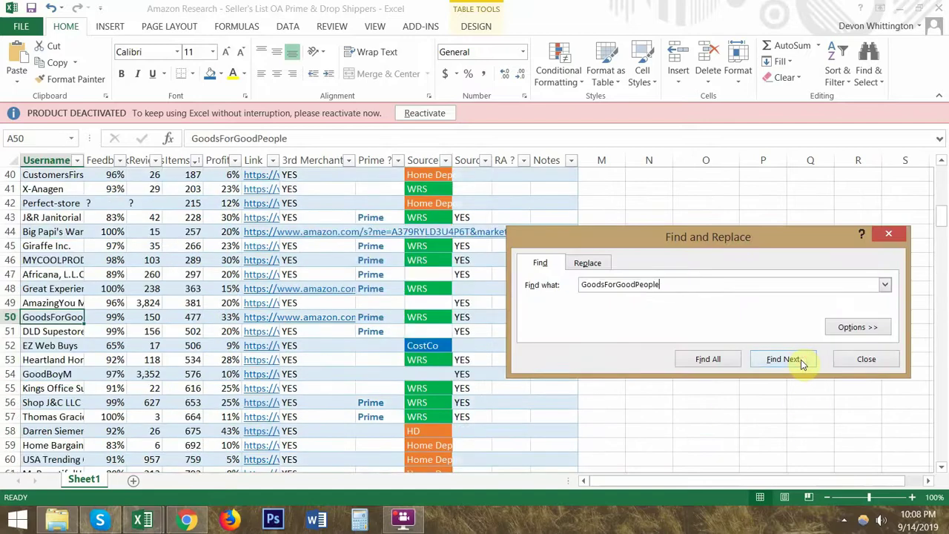
key("Escape")
- Review the GoodsForGoodPeople row, checking its Source, Prime ? and 3rd Merchant cells
left_click_drag(102, 315, 556, 315)
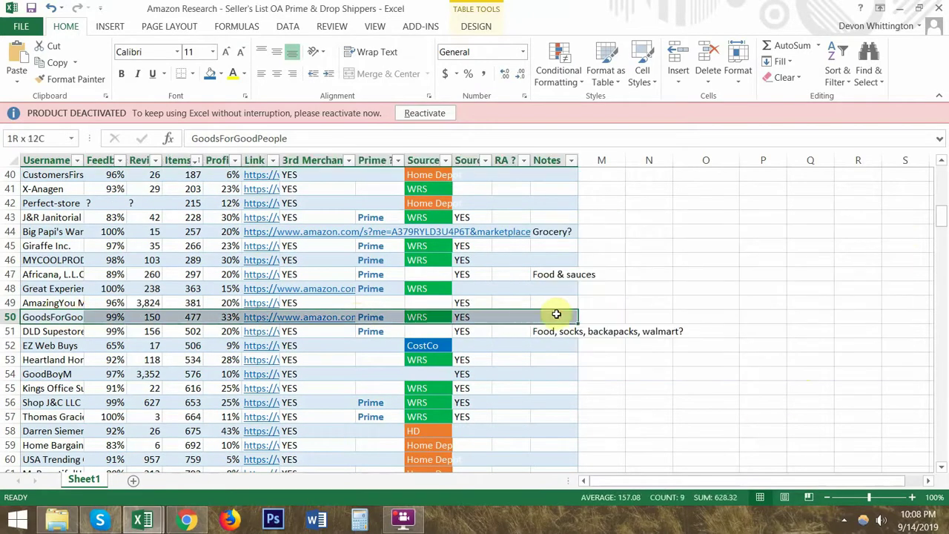
left_click(426, 318)
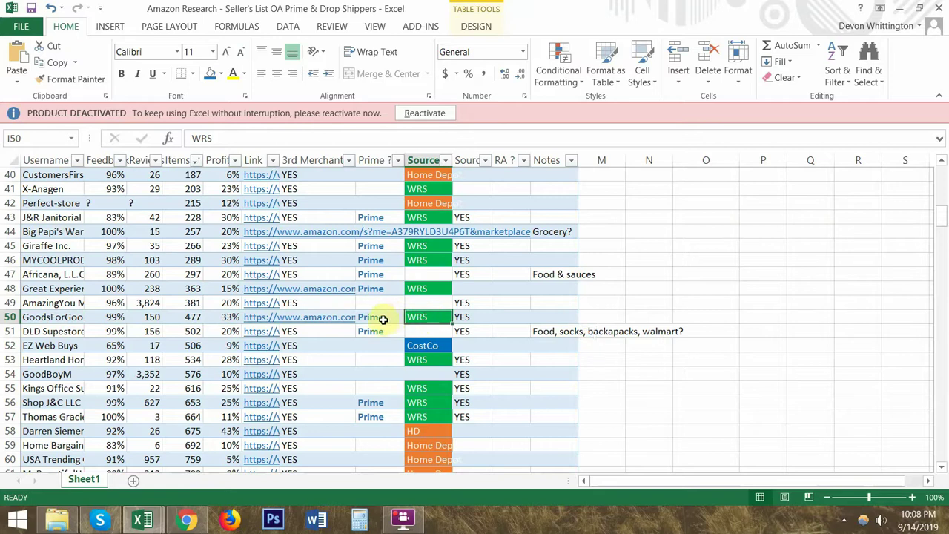
mouse_move(374, 317)
left_mouse_down()
mouse_move(383, 299)
mouse_move(384, 318)
left_mouse_up()
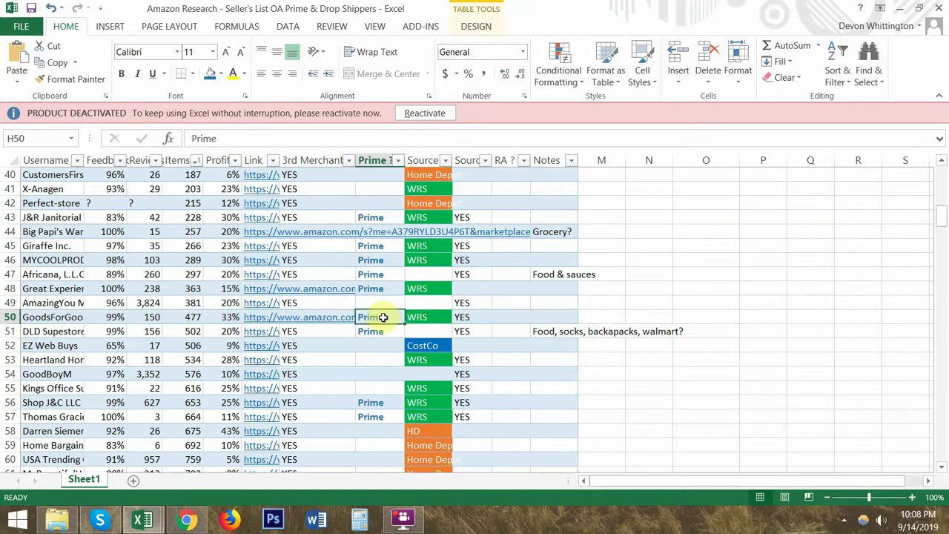
left_click(383, 318)
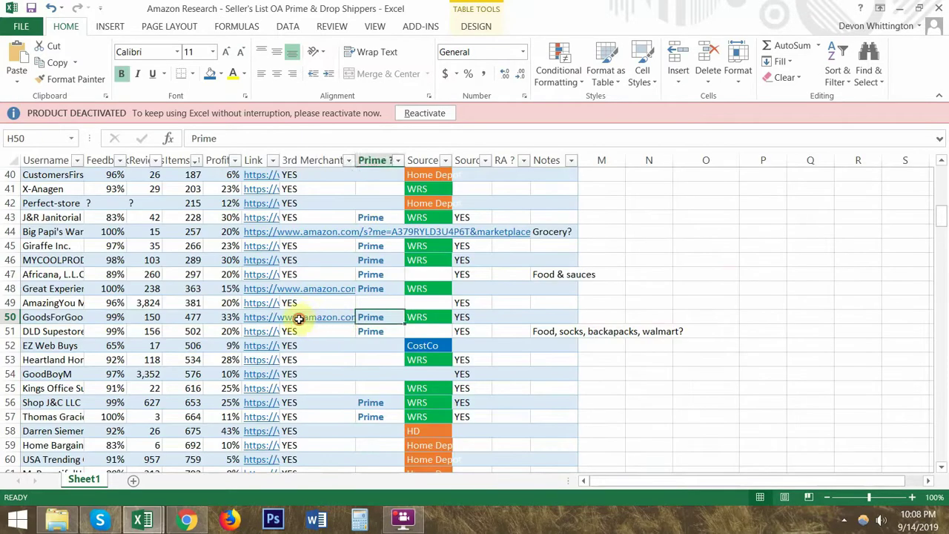
left_click_drag(299, 318, 303, 315)
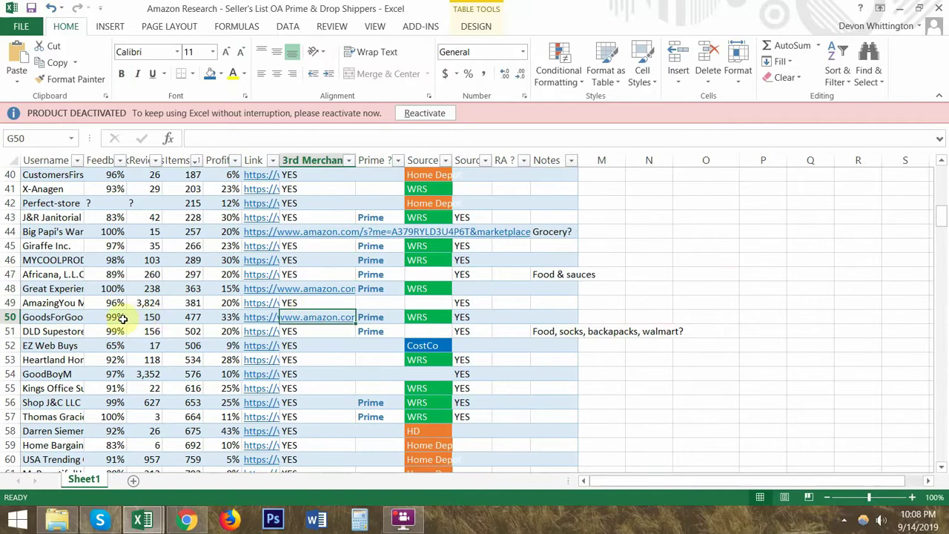
- Open the Amazon storefront linked in the GoodsForGoodPeople row and look through its first page of products
left_click(276, 317)
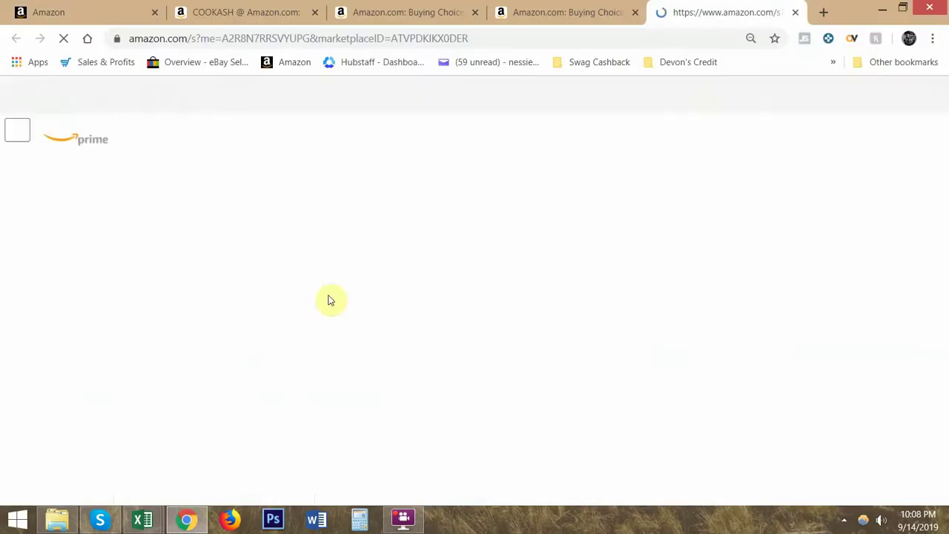
scroll(567, 276, "down", 5)
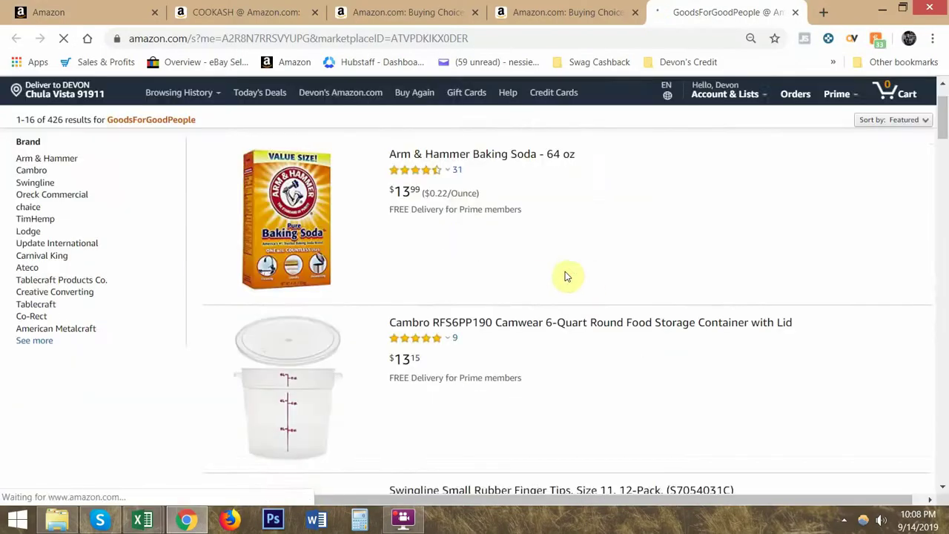
scroll(553, 257, "down", 3)
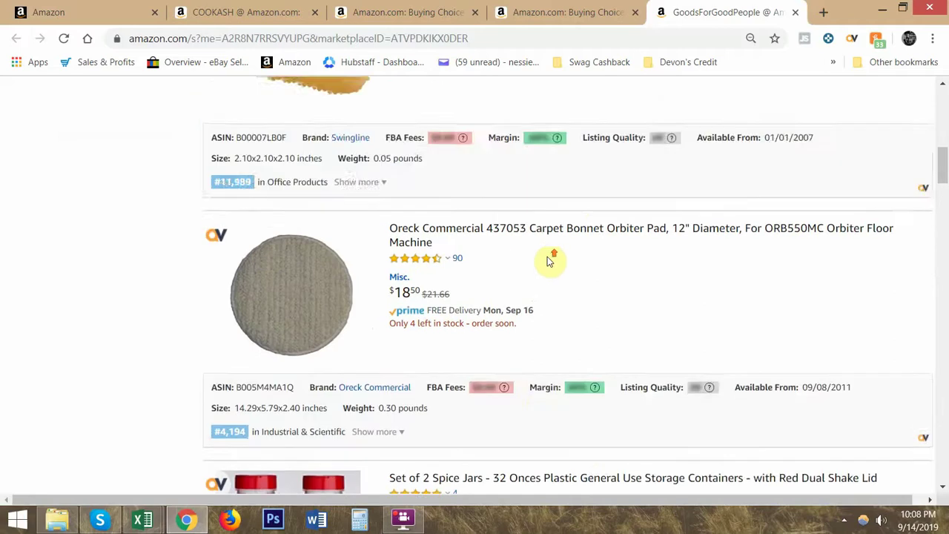
scroll(553, 259, "down", 2)
scroll(549, 261, "down", 2)
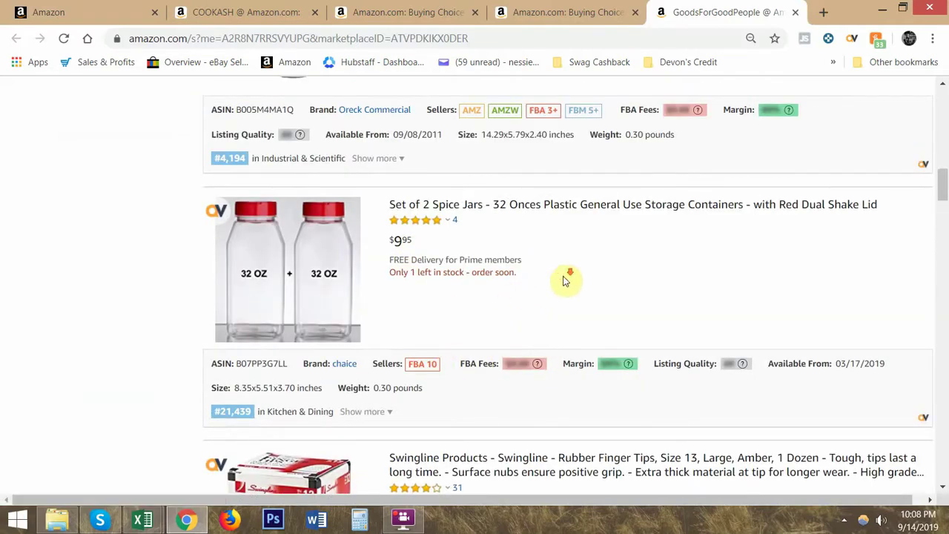
scroll(565, 282, "down", 15)
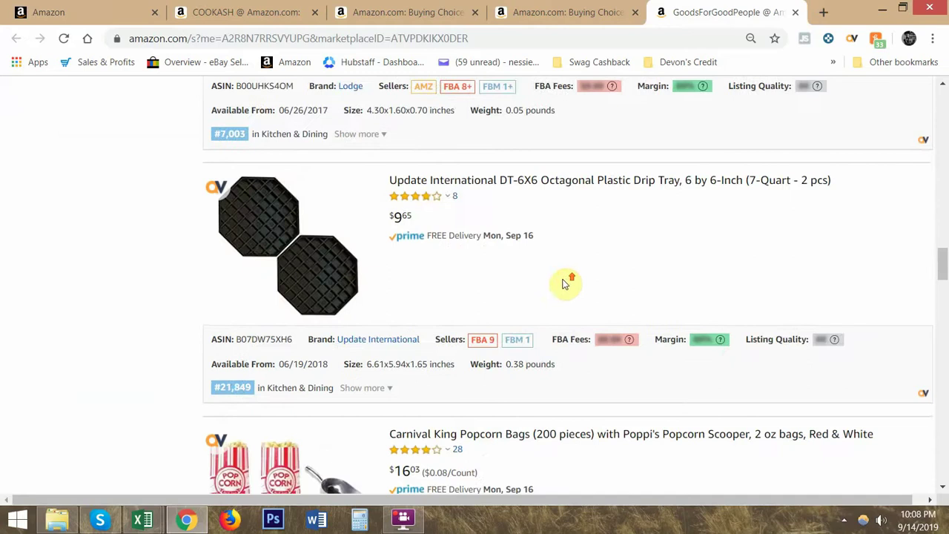
scroll(565, 284, "down", 20)
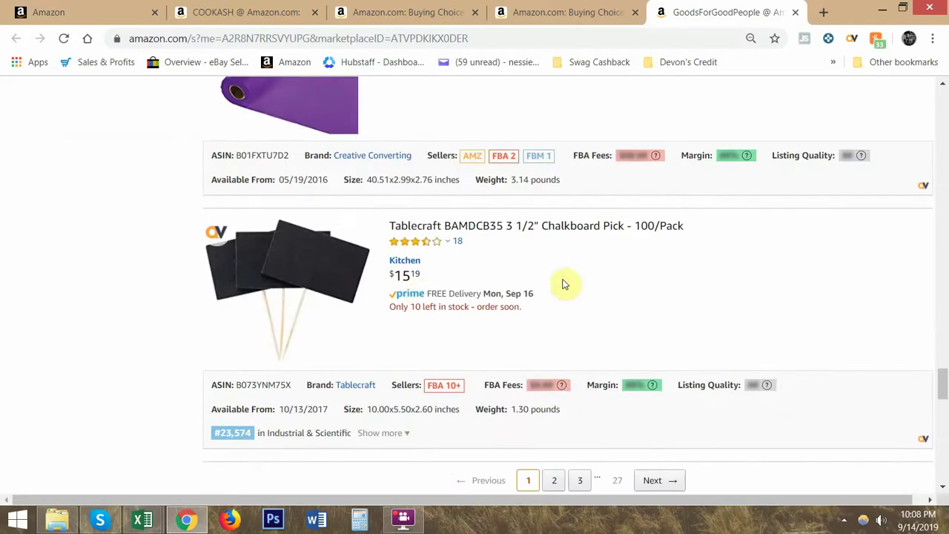
- Return to the seller list in Excel and fill the 3rd Merchant cell for GoodsForGoodPeople with YES
key("alt+Tab")
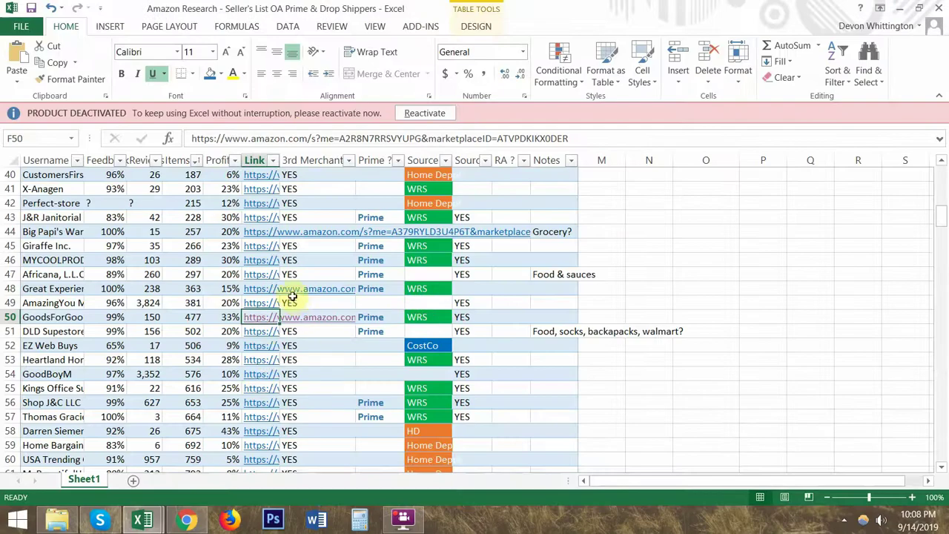
left_click(303, 313)
key("ctrl+c")
key("ctrl+v")
key("Escape")
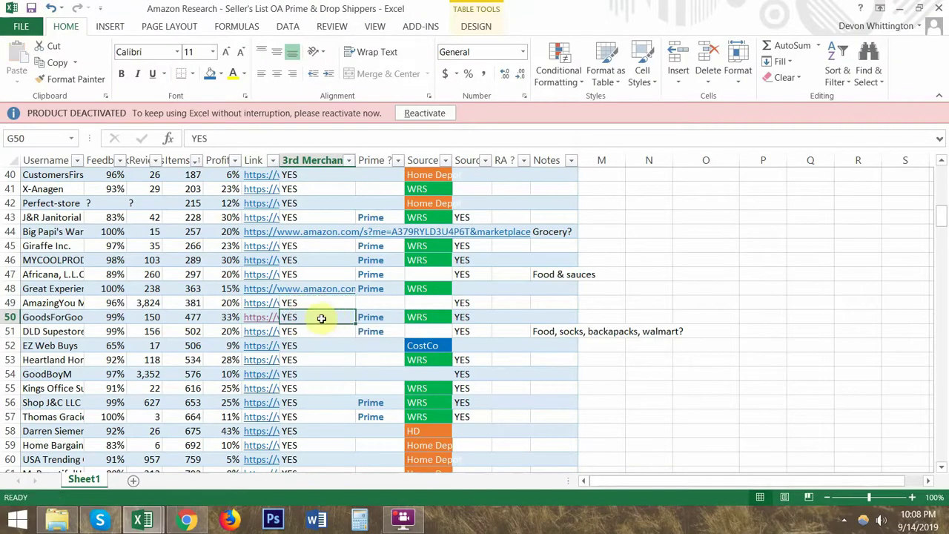
- Check the GoodsForGoodPeople row's Prime entry against the Prime listings on its Amazon storefront and return to the seller list
left_click_drag(506, 317, 65, 315)
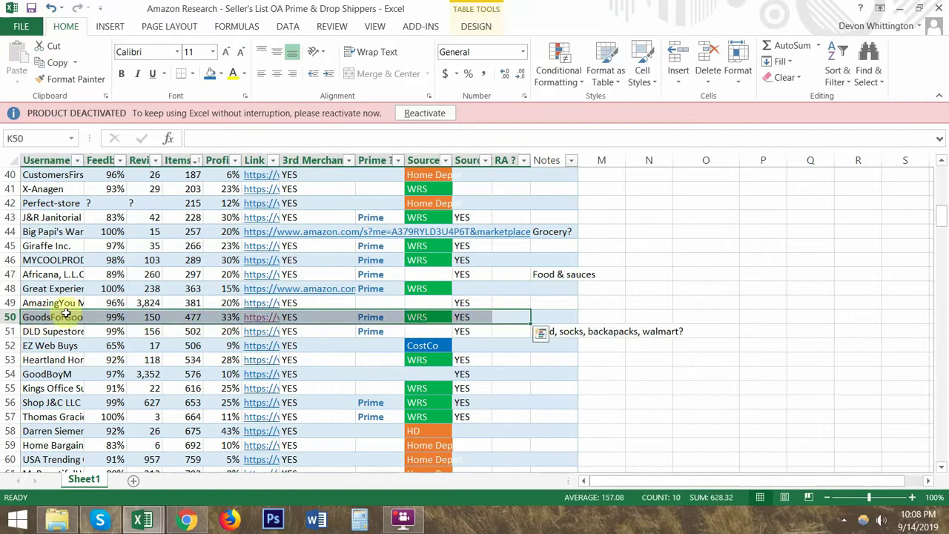
left_click(378, 316)
mouse_move(379, 317)
left_mouse_down()
mouse_move(374, 236)
mouse_move(375, 318)
left_mouse_up()
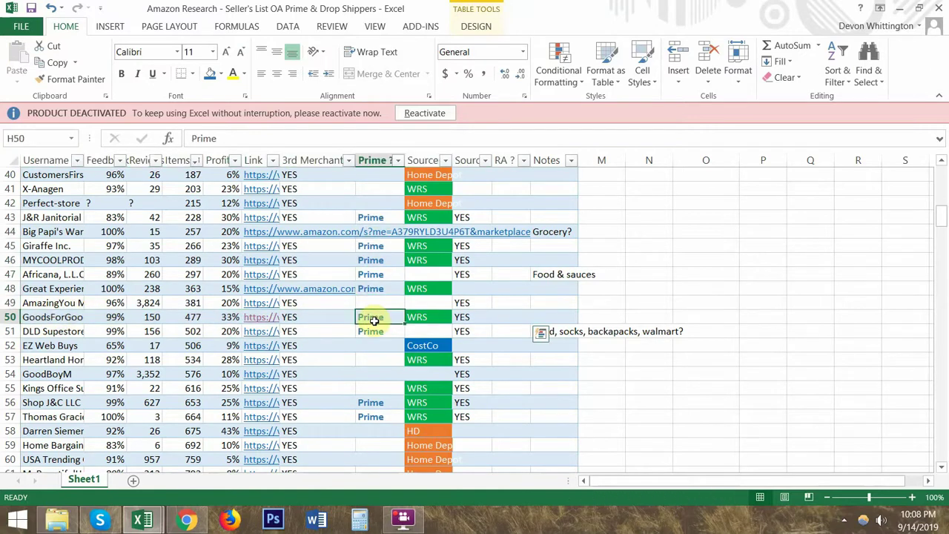
key("alt+Tab")
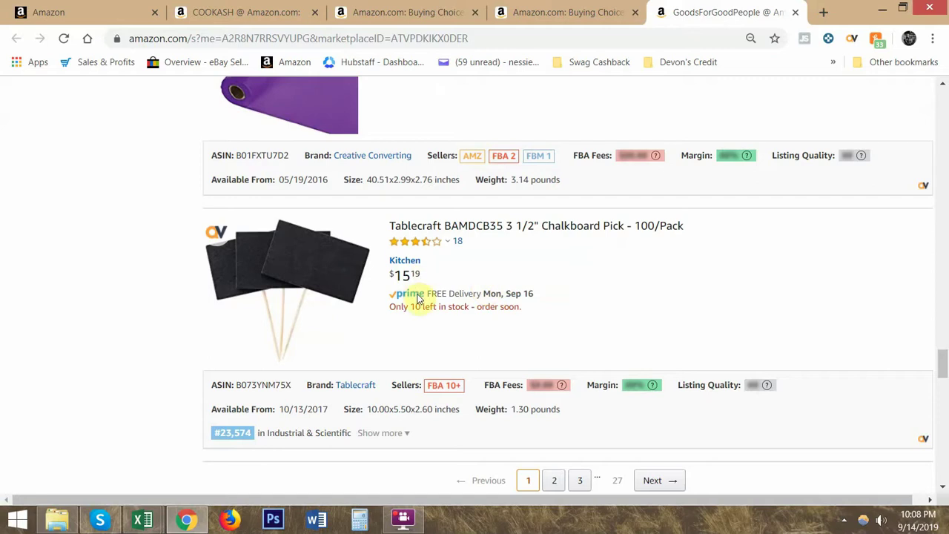
key("alt+Tab")
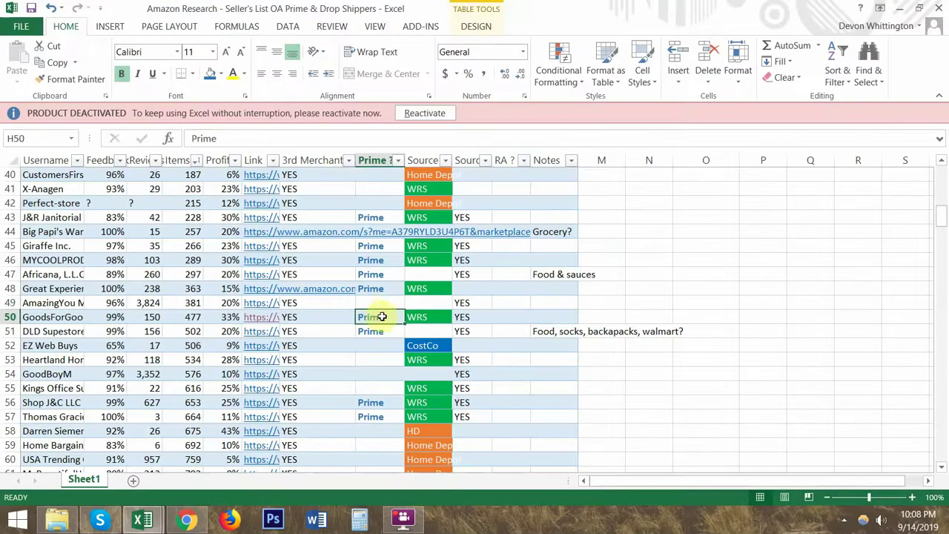
- Sort the seller list by the Prime ? column so that Prime sellers are grouped first
left_click(398, 160)
left_click(250, 324)
left_click(314, 417)
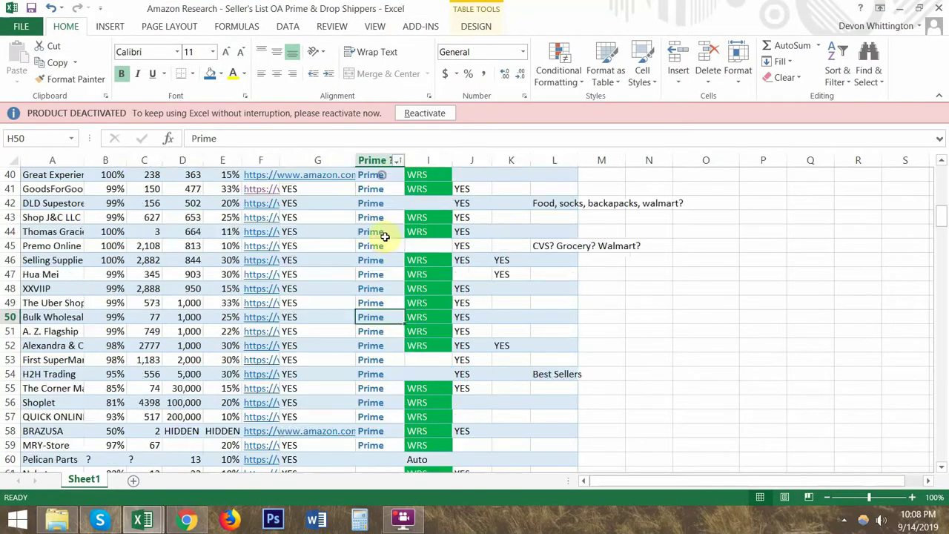
- Select the Prime ? entries from row 6 down to row 49 to review the grouped Prime sellers
scroll(386, 259, "up", 5)
scroll(385, 259, "up", 8)
left_click(377, 243)
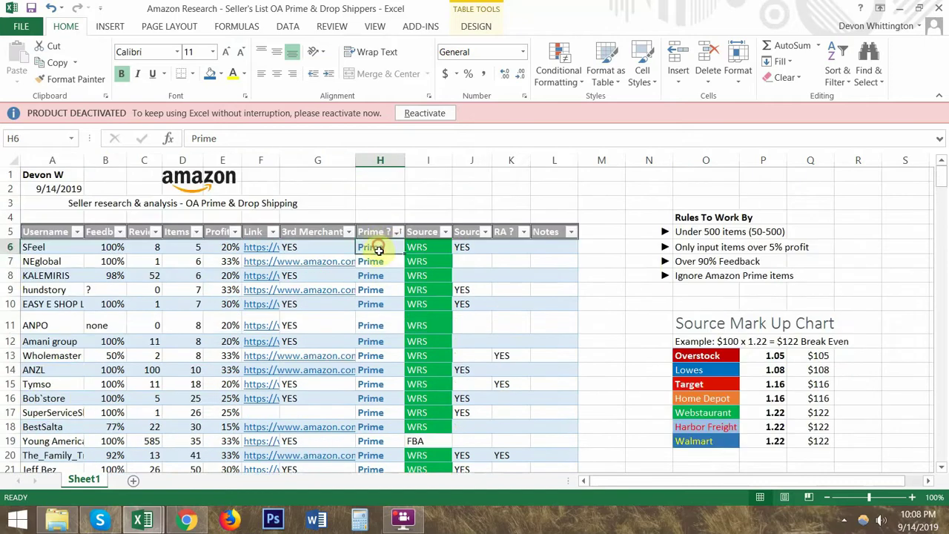
scroll(376, 312, "down", 6)
scroll(376, 321, "down", 5)
left_click(375, 388, "shift")
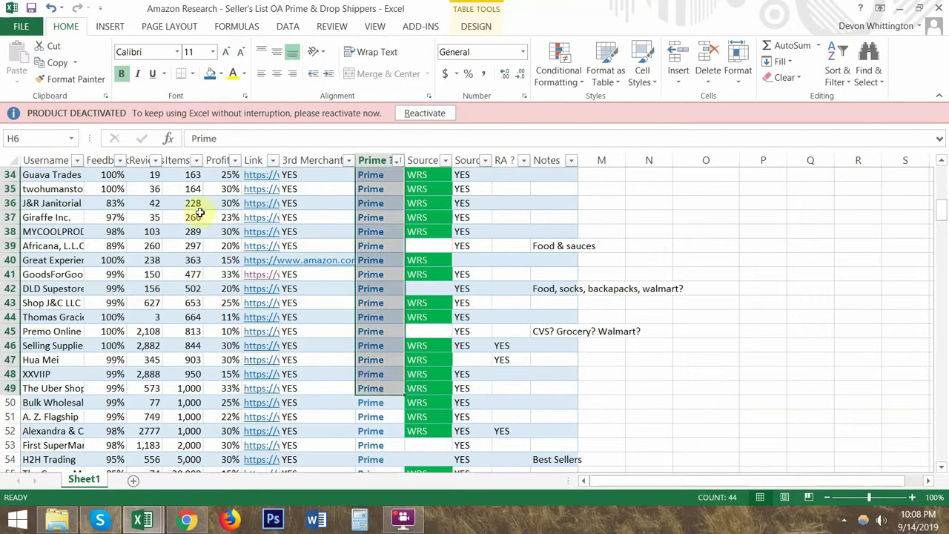
- Select the Prime sellers' Items counts from row 42 up to row 19 to examine the smaller storefronts
left_click_drag(168, 198, 190, 285)
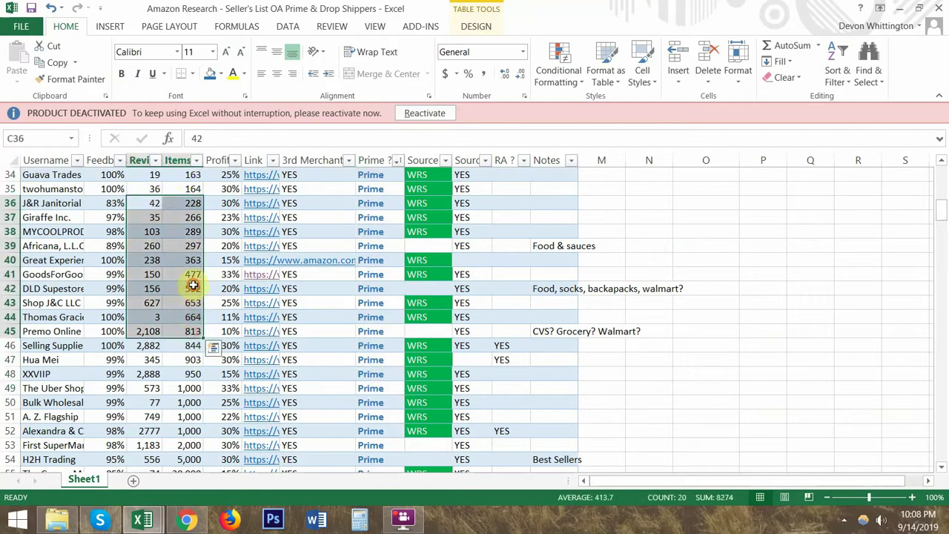
left_click(192, 288)
scroll(192, 285, "up", 2)
scroll(192, 286, "up", 3)
left_click(192, 174, "shift")
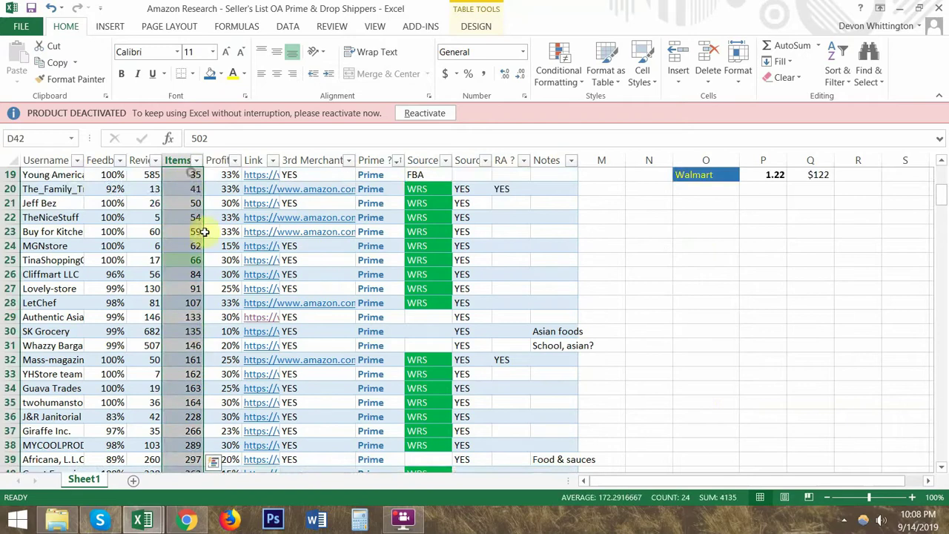
- Select the Prime ? entries in rows 19 to 39 and look over the sellers listed there
left_click_drag(383, 180, 386, 455)
scroll(388, 399, "down", 1)
scroll(395, 366, "down", 1)
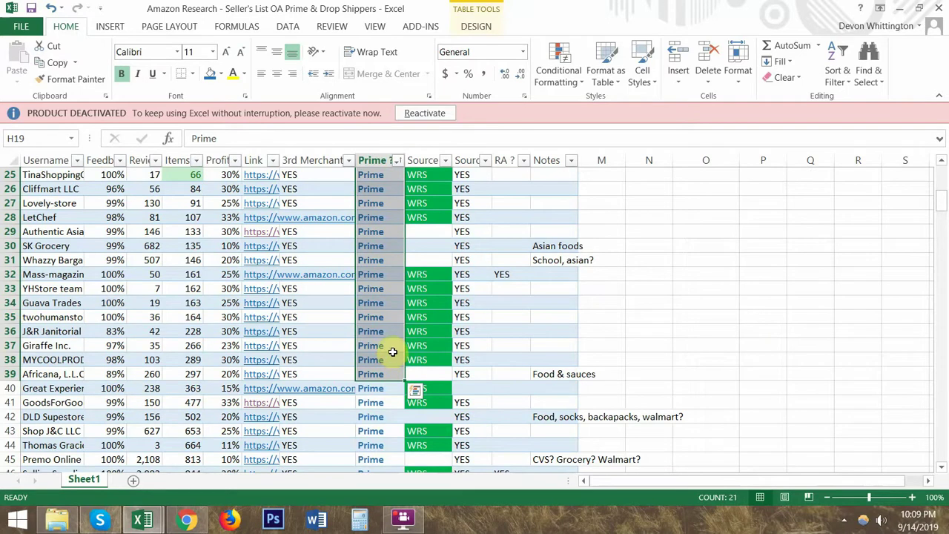
- Switch to Chrome and compare the sellers' Buying Choices offers with the GoodsForGoodPeople storefront
key("alt+Tab")
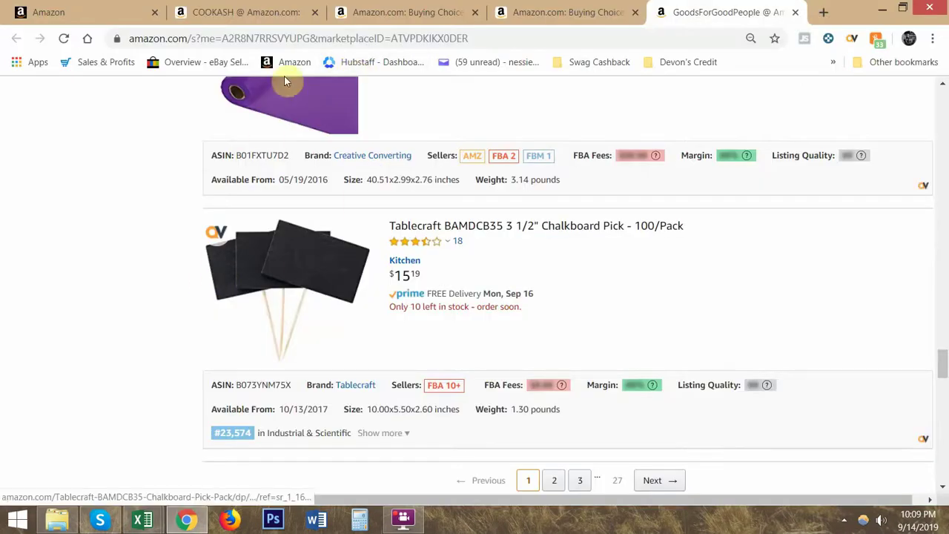
left_click(265, 16)
left_click(571, 12)
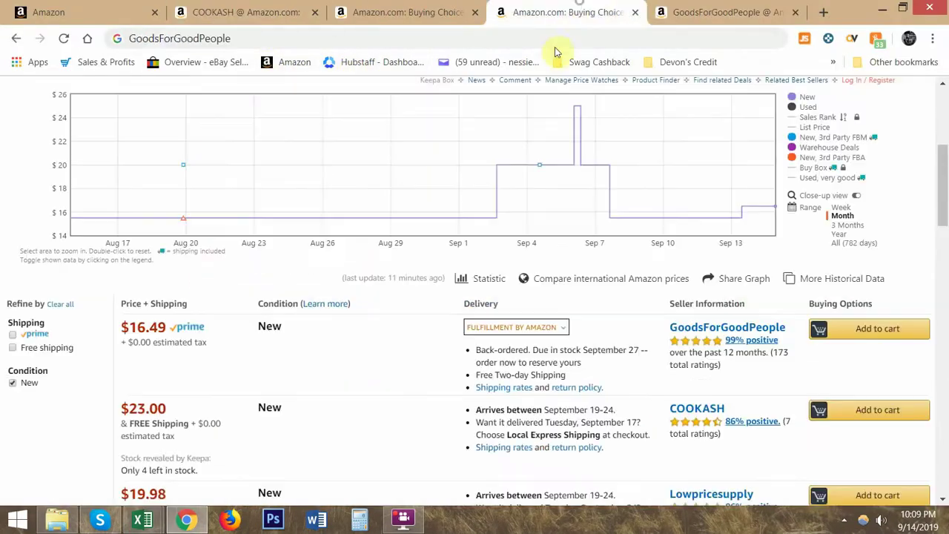
left_click(712, 12)
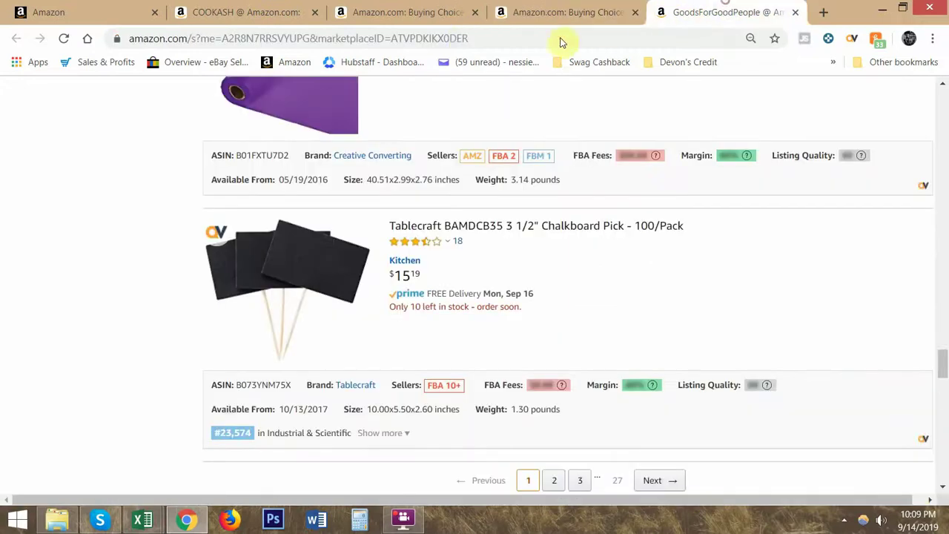
- Jot the example figures $6, x3, $18 and $16 in the browser's address bar, clearing each one
left_click(456, 43)
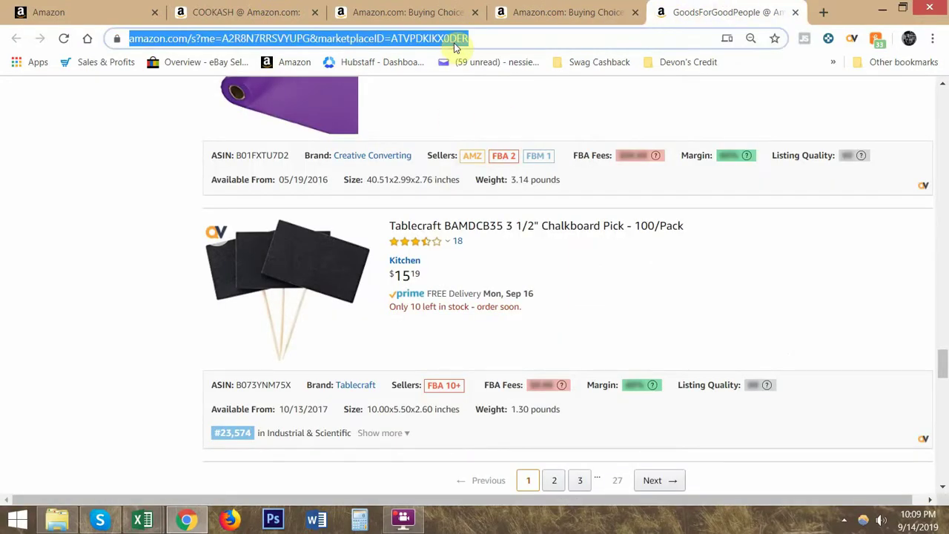
type("$5")
key("BackSpace")
type("6")
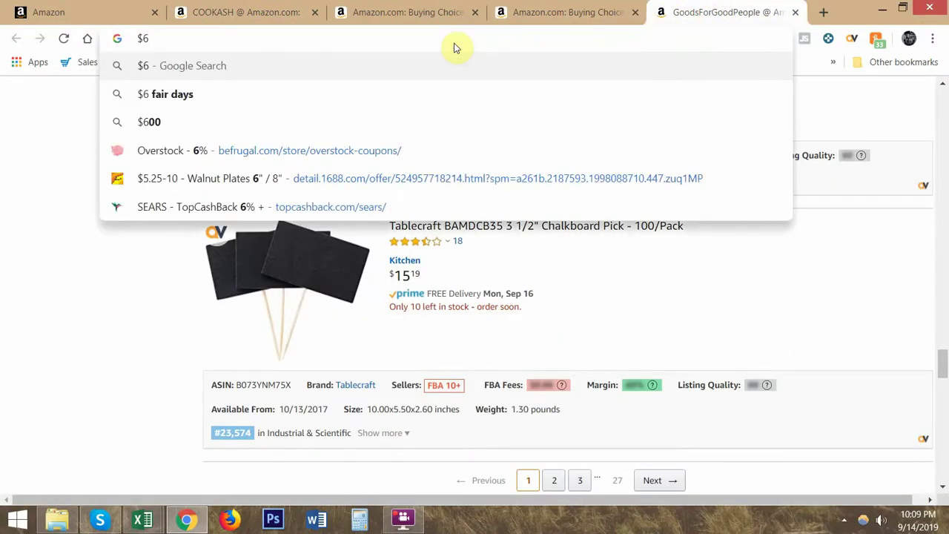
key("BackSpace")
key("BackSpace")
type("x3")
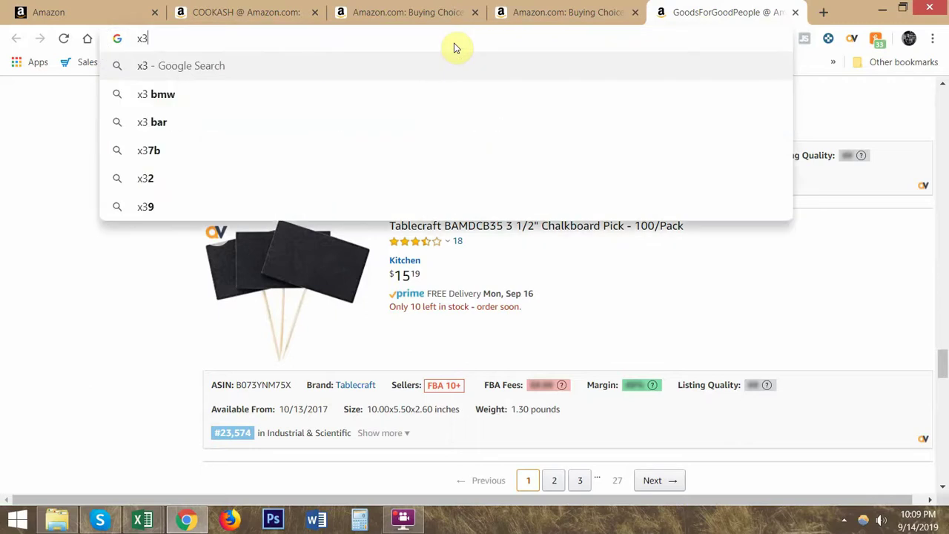
key("BackSpace")
key("BackSpace")
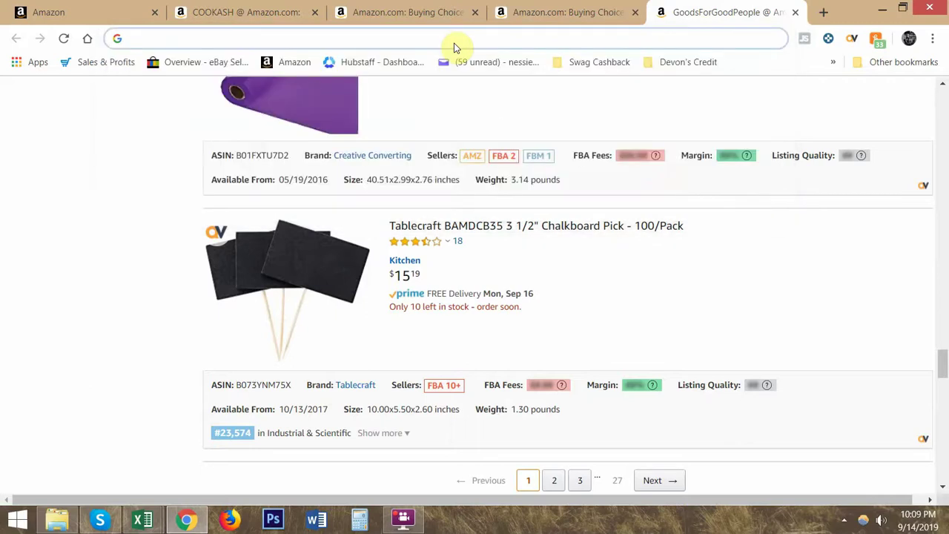
type("$18")
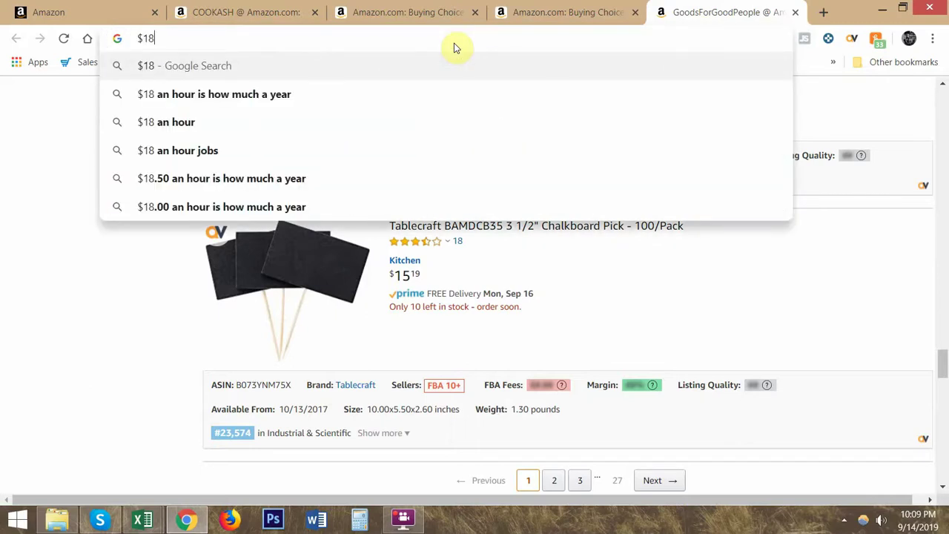
key("BackSpace")
type("6")
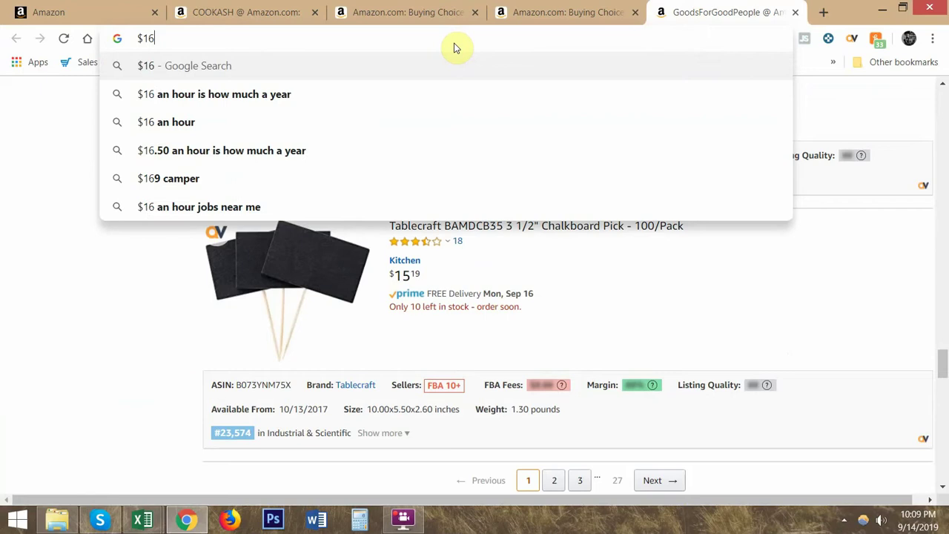
key("BackSpace")
key("BackSpace")
key("BackSpace")
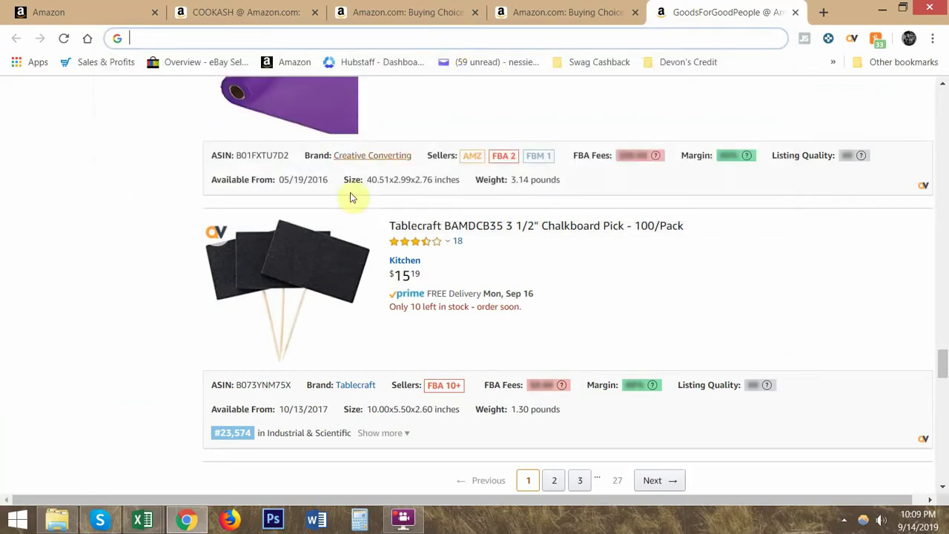
- Calculate the return on a $6 item sold for $18 in Calculator: 18 * 0.7, minus 6, divided by 6
left_click(360, 518)
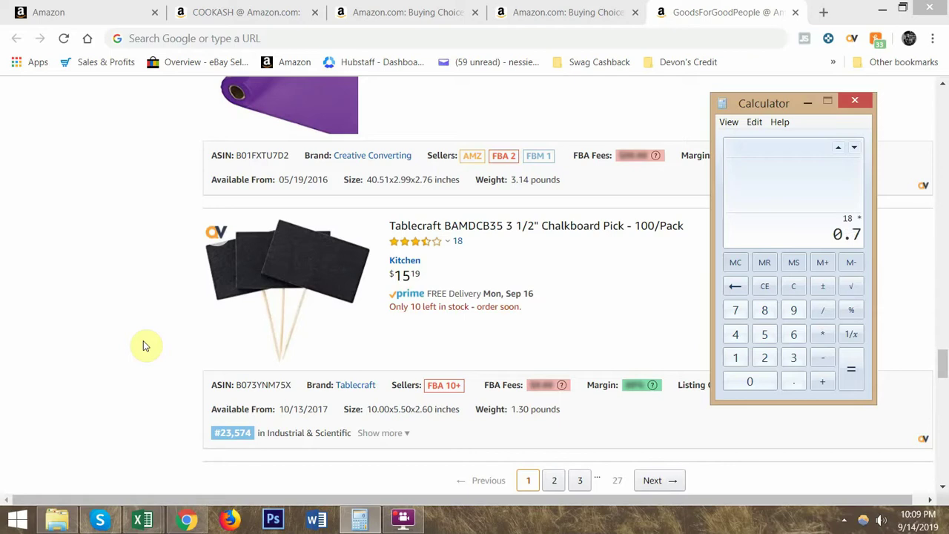
key("Return")
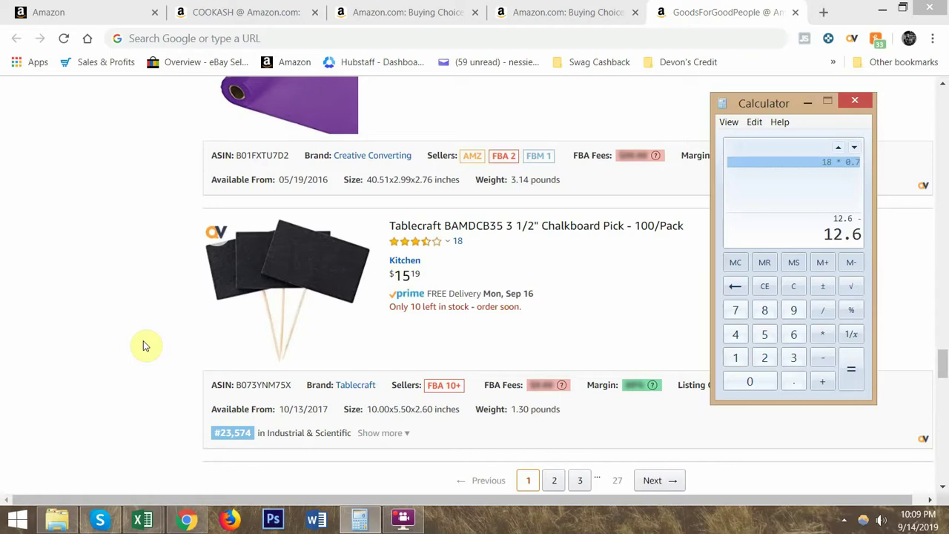
key("Return")
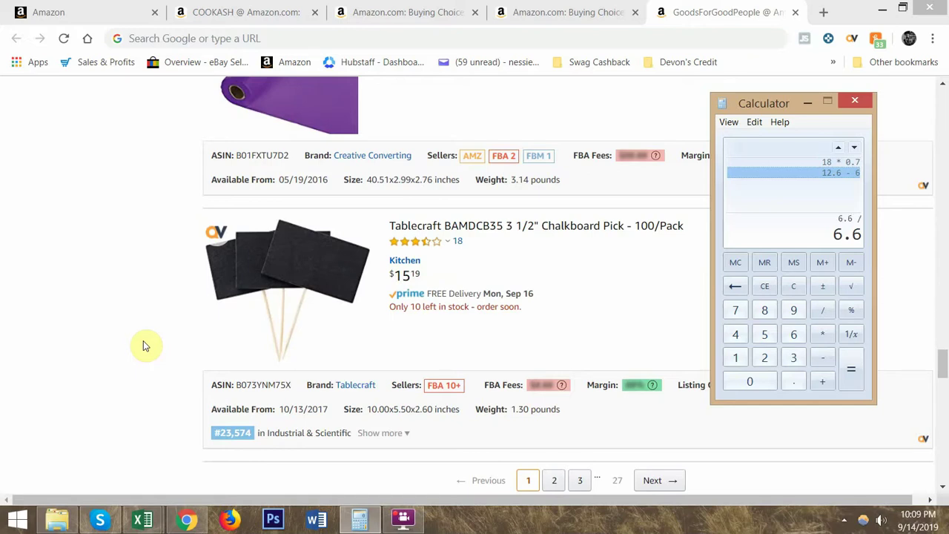
key("Return")
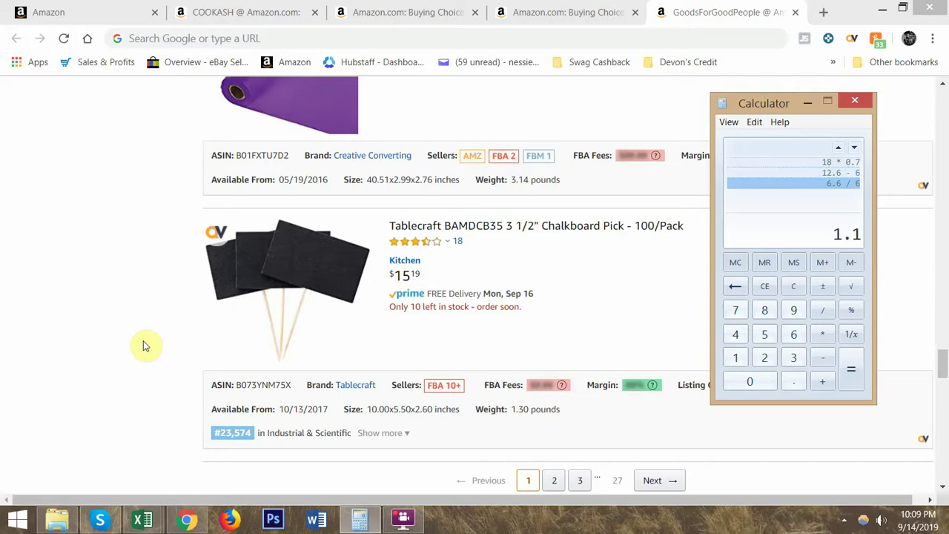
left_click(860, 101)
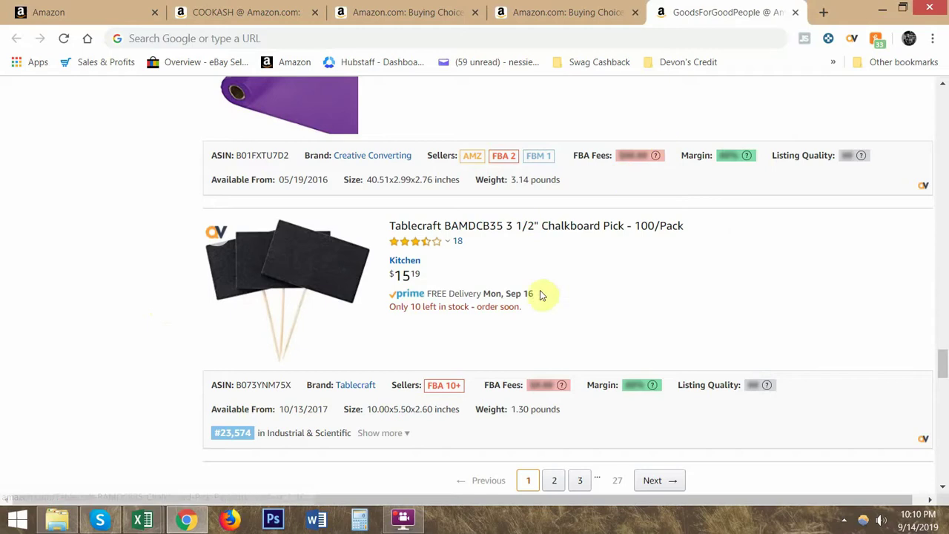
- Highlight the price and Prime delivery details of the Tablecraft Chalkboard Pick listing and look over the products above it
left_click_drag(443, 298, 390, 273)
left_click(510, 272)
scroll(519, 272, "up", 10)
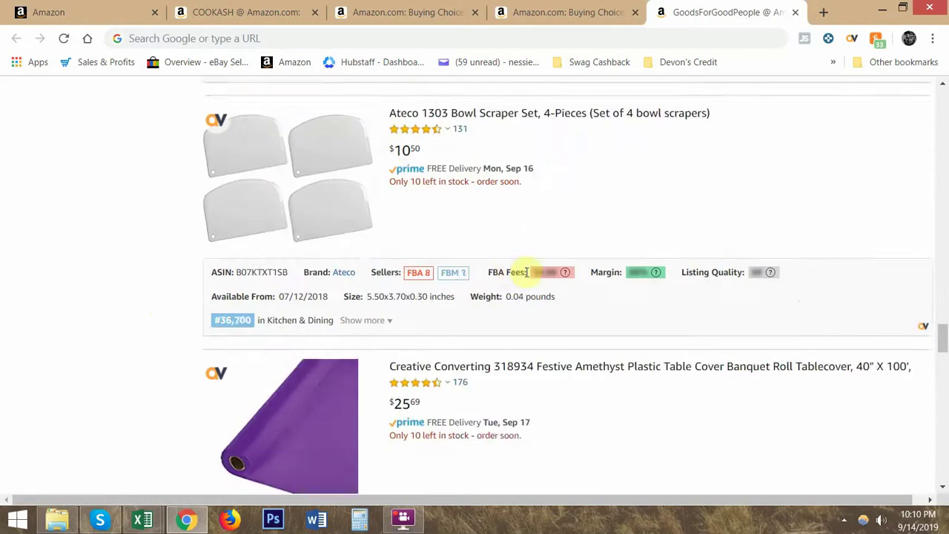
- Close the GoodsForGoodPeople storefront and both Buying Choices tabs, leaving the COOKASH storefront open
left_click(615, 11)
key("ctrl+w")
key("ctrl+w")
key("ctrl+w")
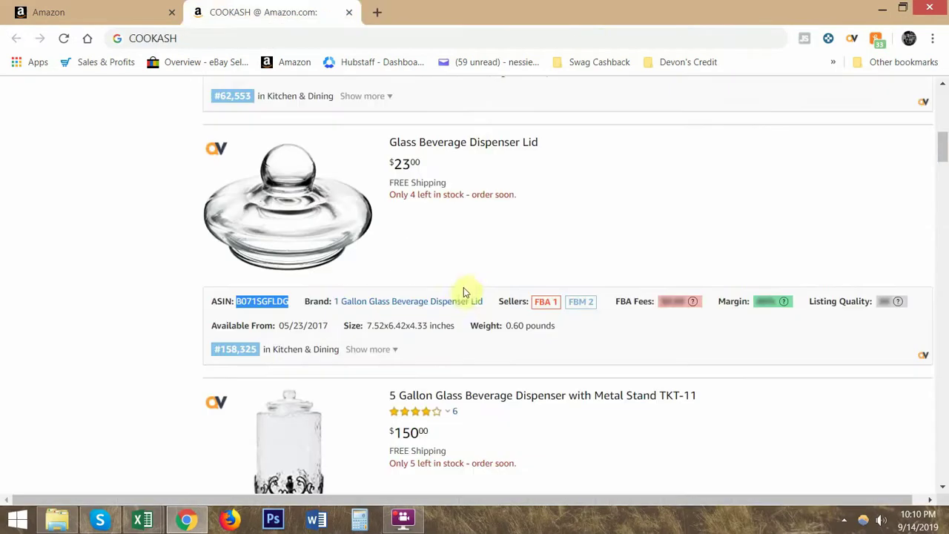
- Highlight the Prime sellers in rows 26 to 41 and their Items counts in the Seller's List workbook, then return to the BLANK workbook
mouse_move(138, 518)
left_click(221, 405)
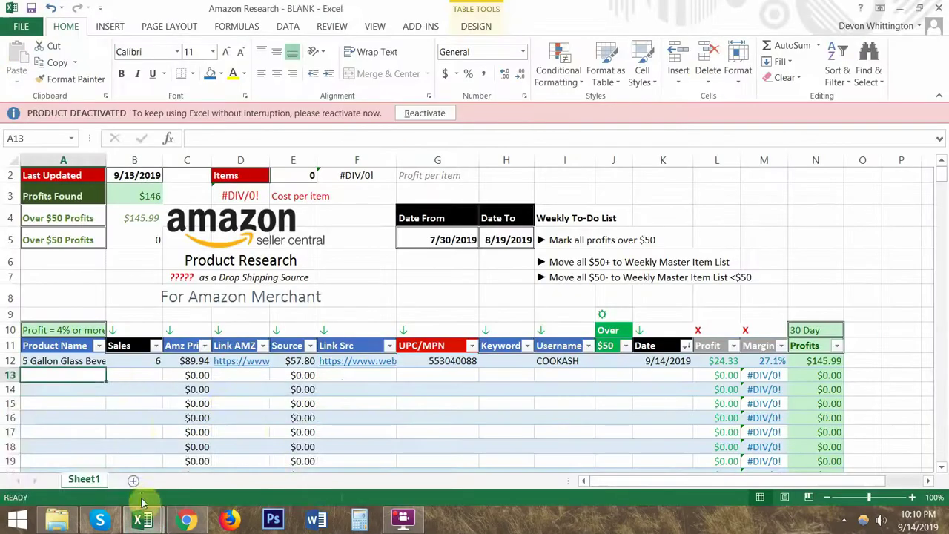
left_click(121, 467)
left_click_drag(374, 190, 56, 404)
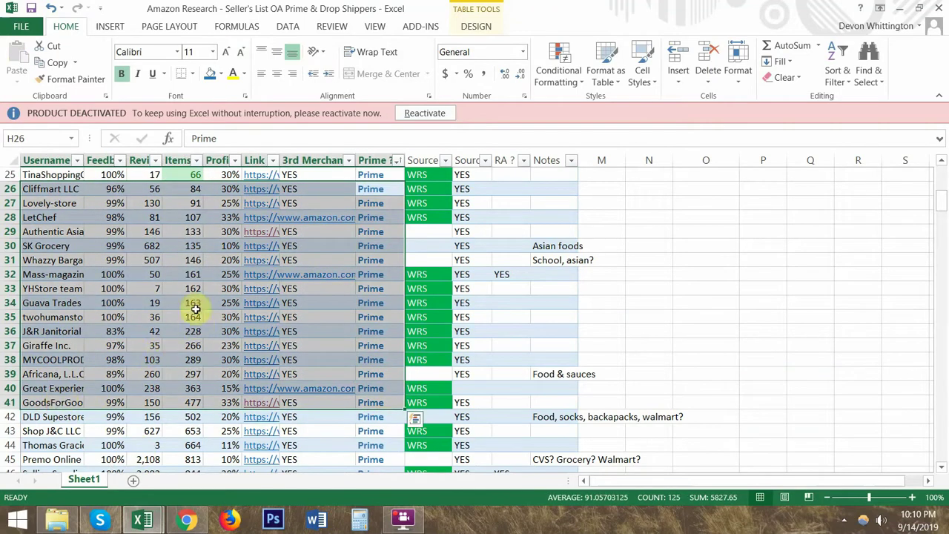
left_click_drag(194, 190, 202, 387)
key("ctrl+Tab")
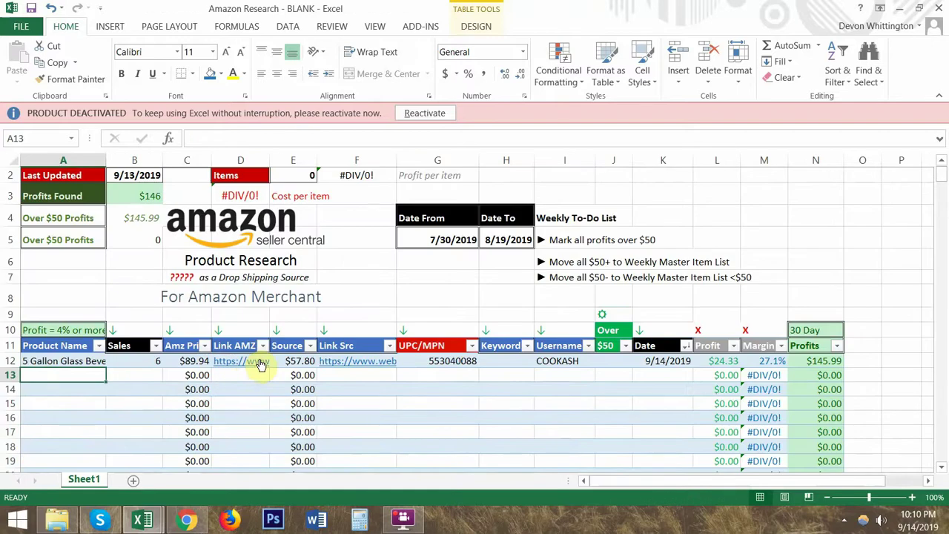
- Browse the COOKASH storefront in Chrome, highlighting the ASIN of the 5 Gallon Glass Beverage Dispenser TKT-11
left_click(186, 518)
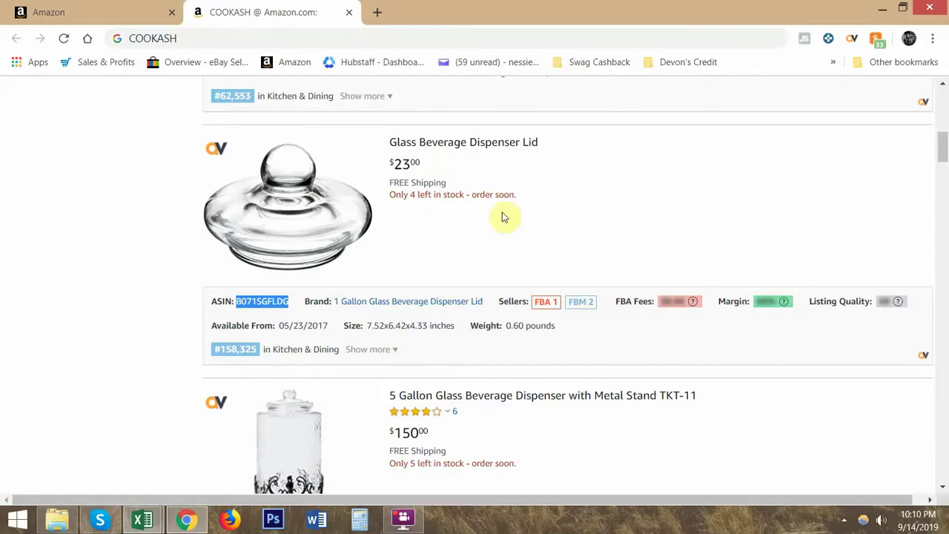
scroll(549, 253, "down", 3)
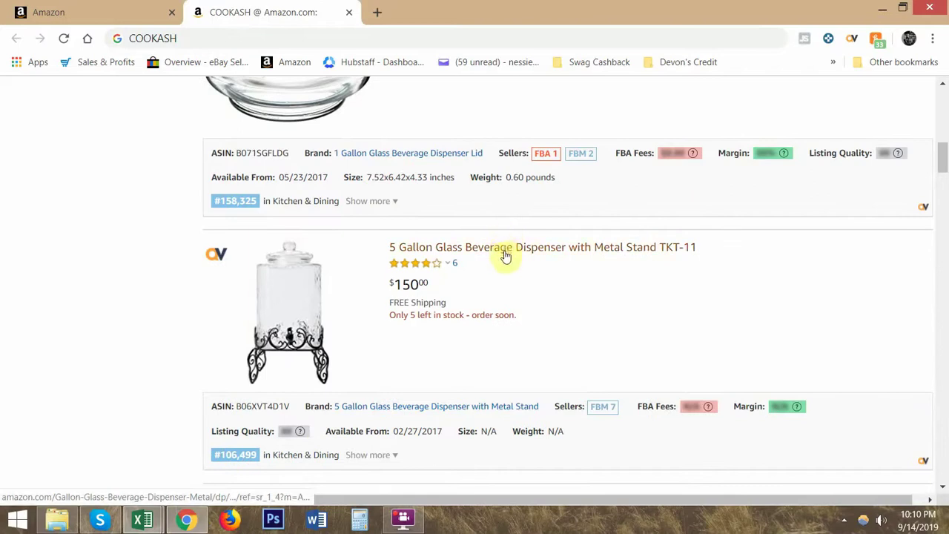
double_click(261, 406)
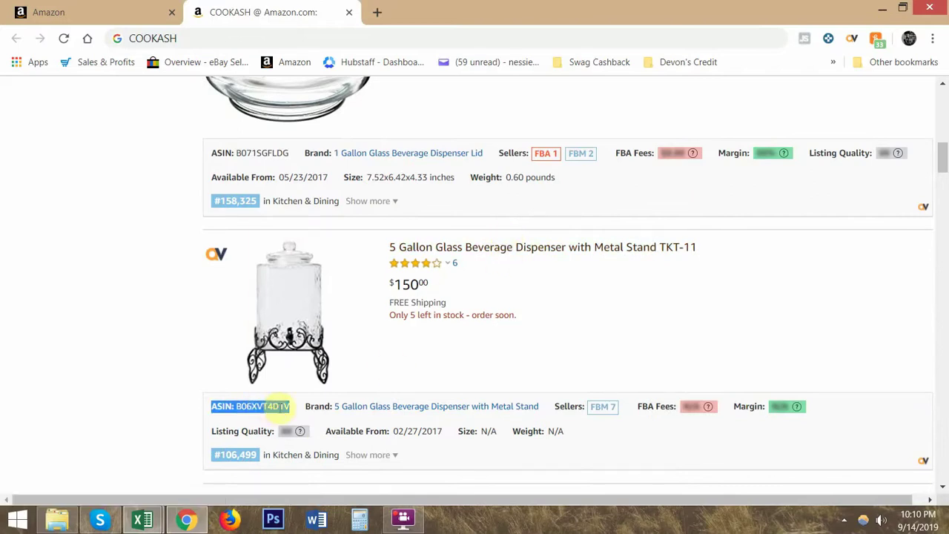
scroll(441, 359, "down", 1)
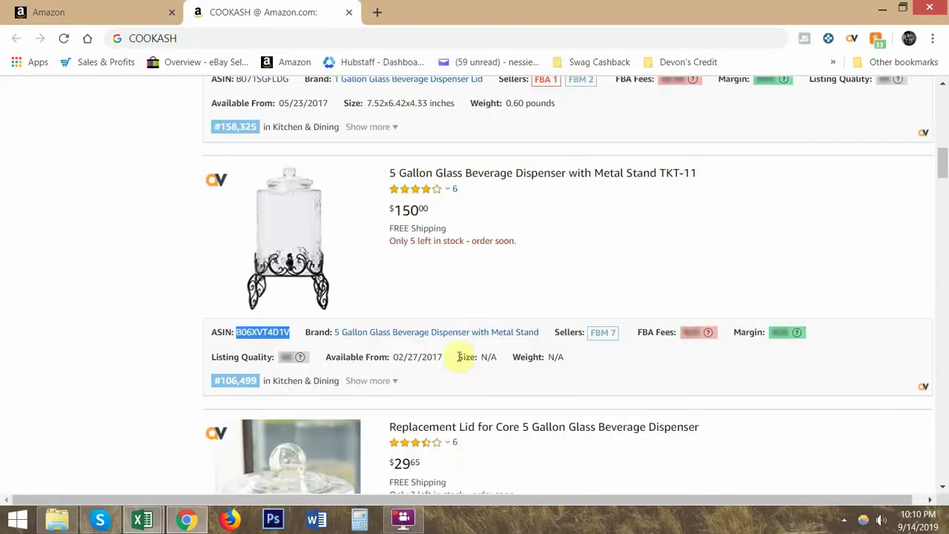
scroll(438, 214, "down", 2)
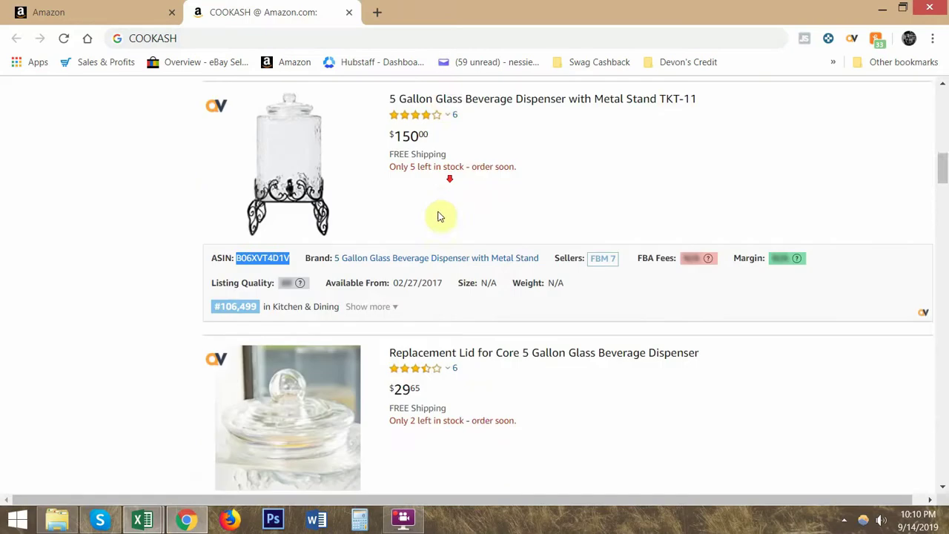
scroll(471, 289, "down", 9)
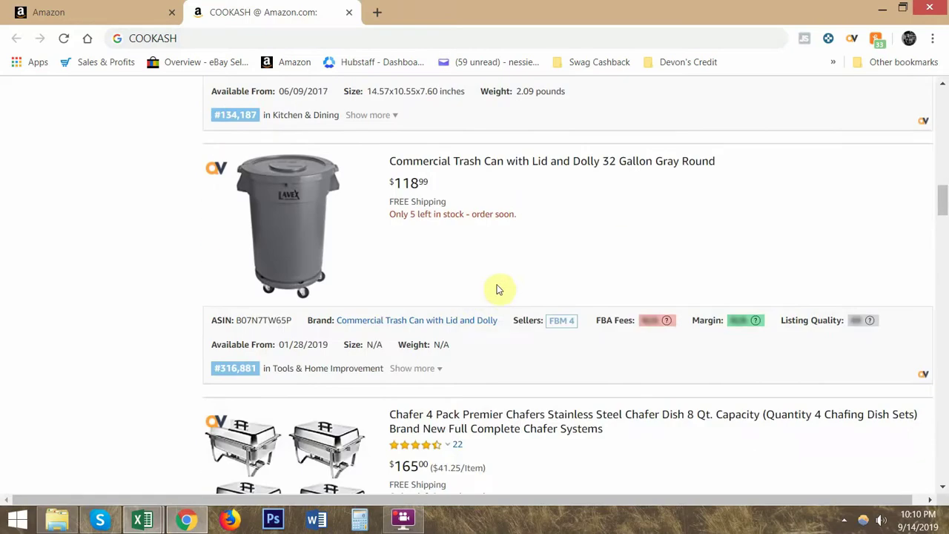
scroll(496, 288, "down", 2)
- Compare the product research workbook with the COOKASH listings further down the storefront
key("alt+Tab")
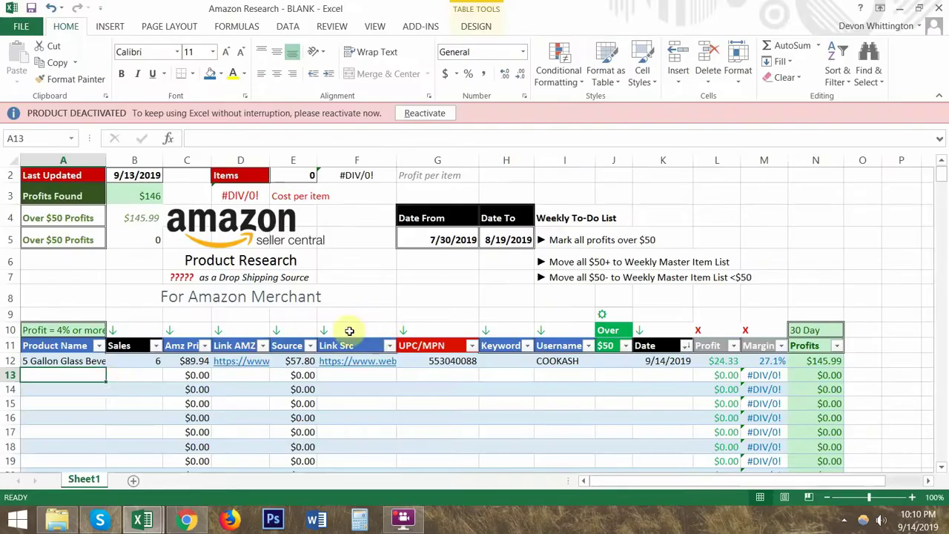
key("alt+Tab")
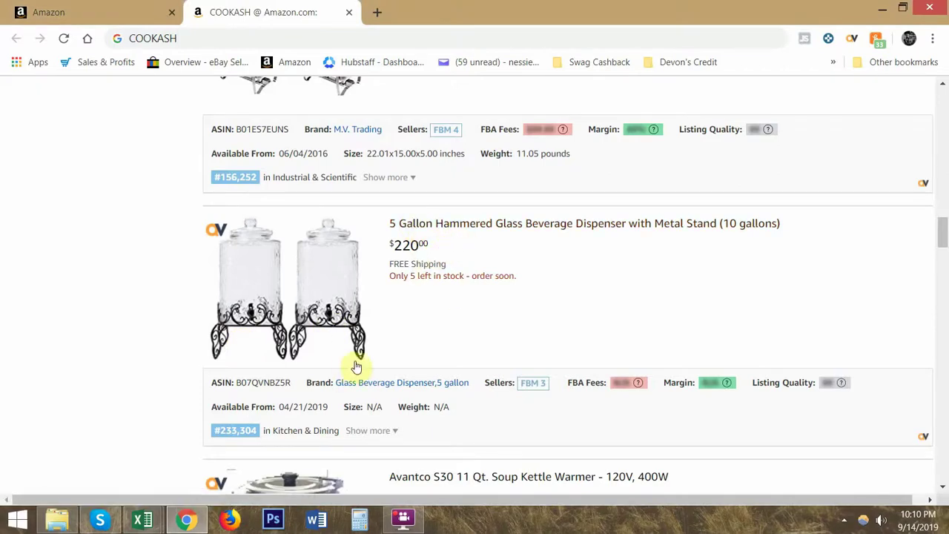
key("alt+Tab")
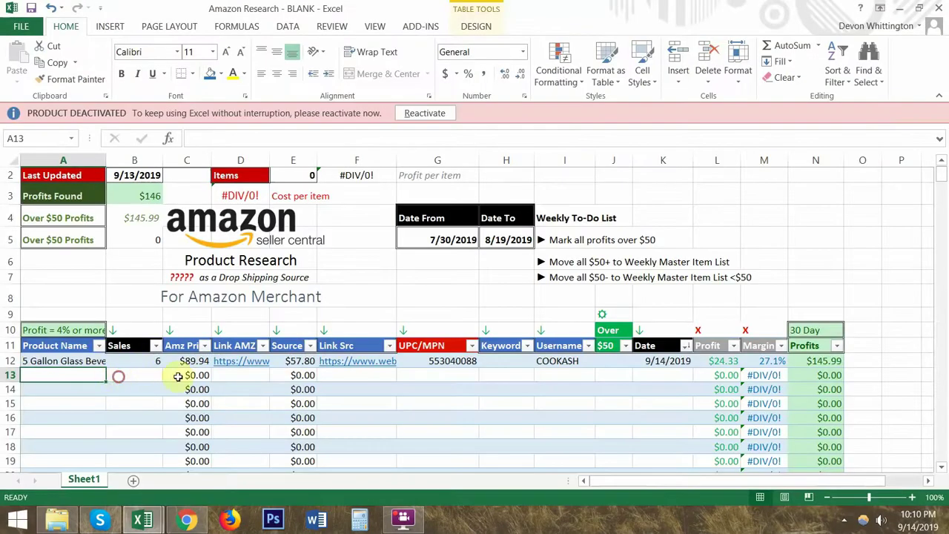
key("alt+Tab")
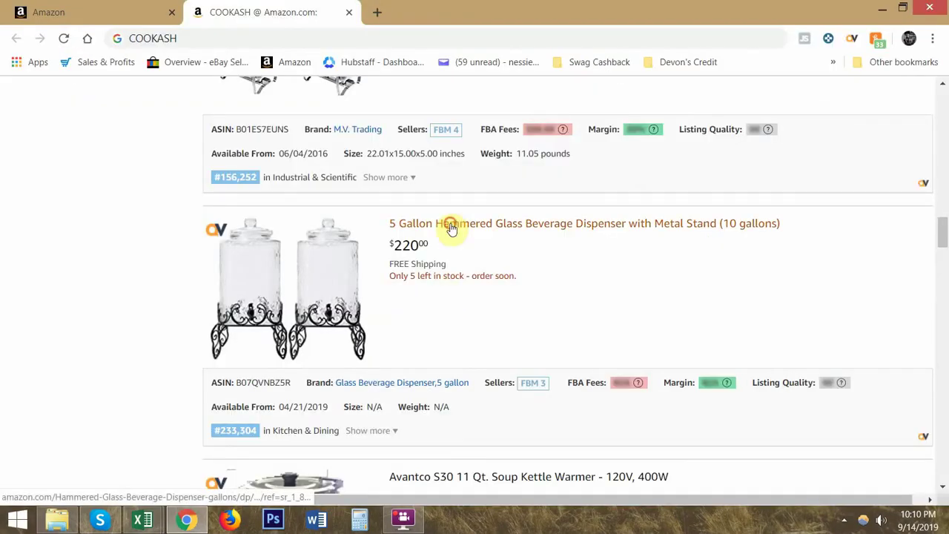
- Open the 5 Gallon Hammered Glass Beverage Dispenser and Avantco S30 Soup Kettle Warmer listings in new tabs, keeping only the Avantco page open
left_click(451, 228, "ctrl")
scroll(423, 186, "up", 2)
scroll(422, 235, "down", 4)
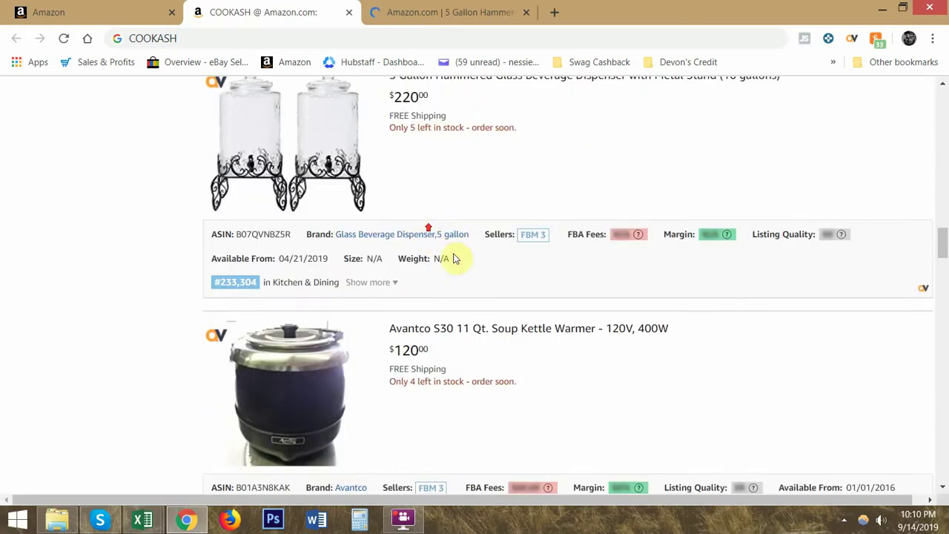
scroll(464, 271, "down", 2)
left_click(476, 184, "ctrl")
left_click(466, 13)
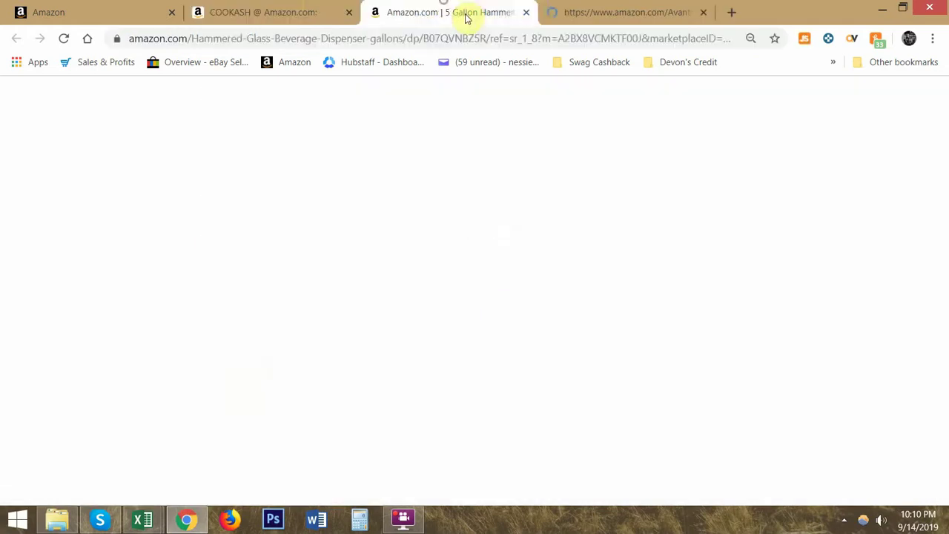
key("ctrl+w")
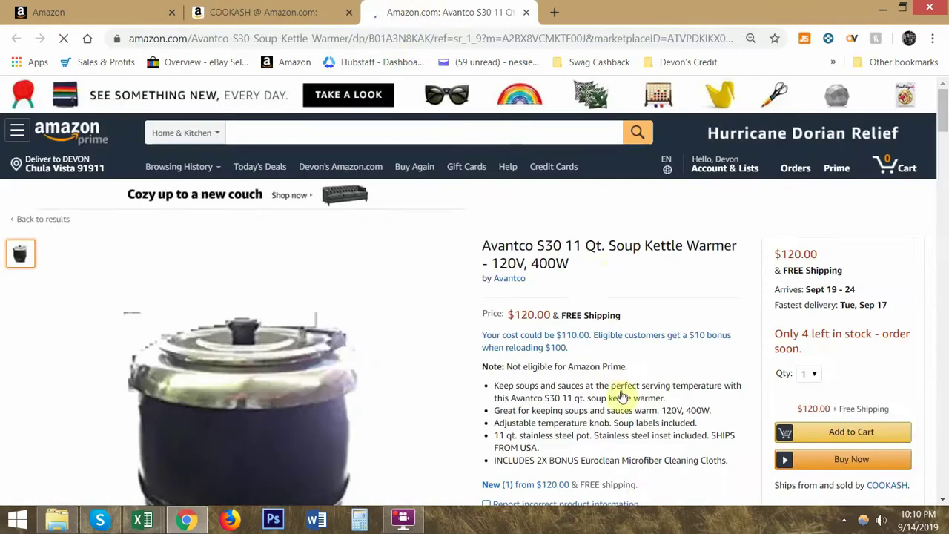
- Search Google for the Amazon listing title "Avantco S30 11 Qt. Soup Kettle Warmer - 120V, 400W" and open the first WebstaurantStore result
scroll(622, 371, "down", 3)
scroll(599, 296, "up", 1)
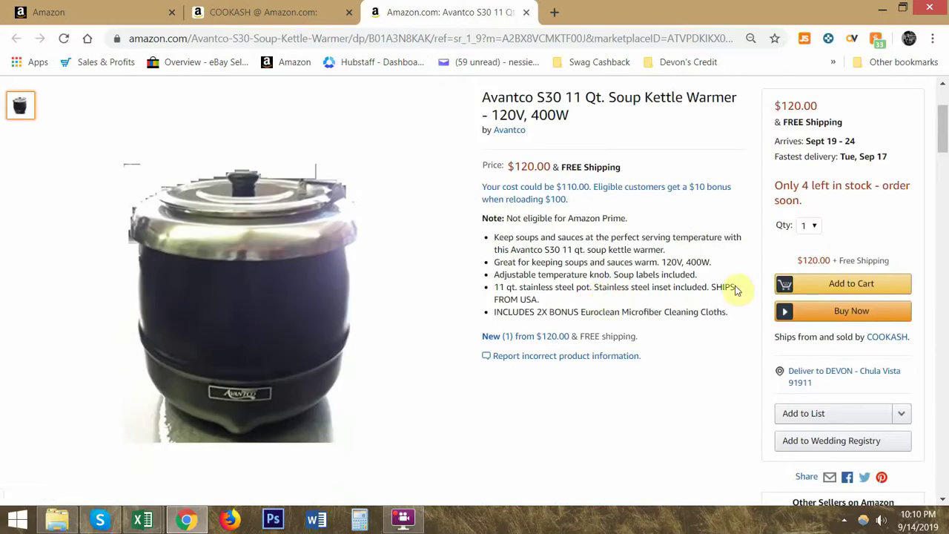
triple_click(546, 94)
right_click(547, 95)
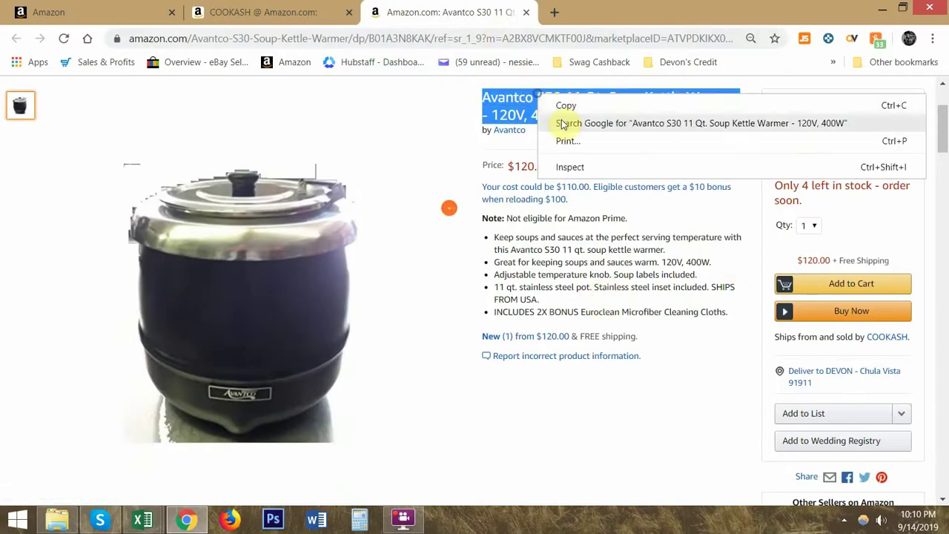
left_click(561, 123)
left_click(532, 98)
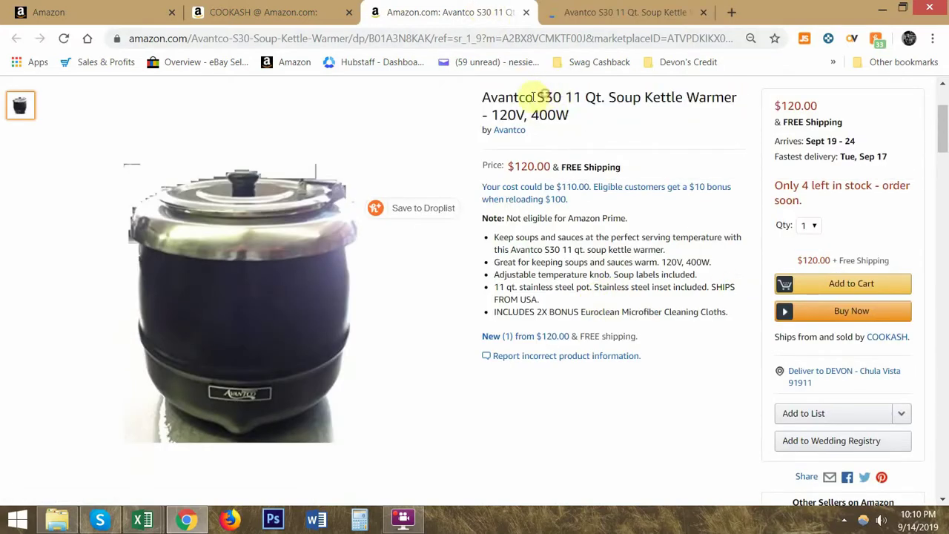
left_click_drag(561, 98, 474, 96)
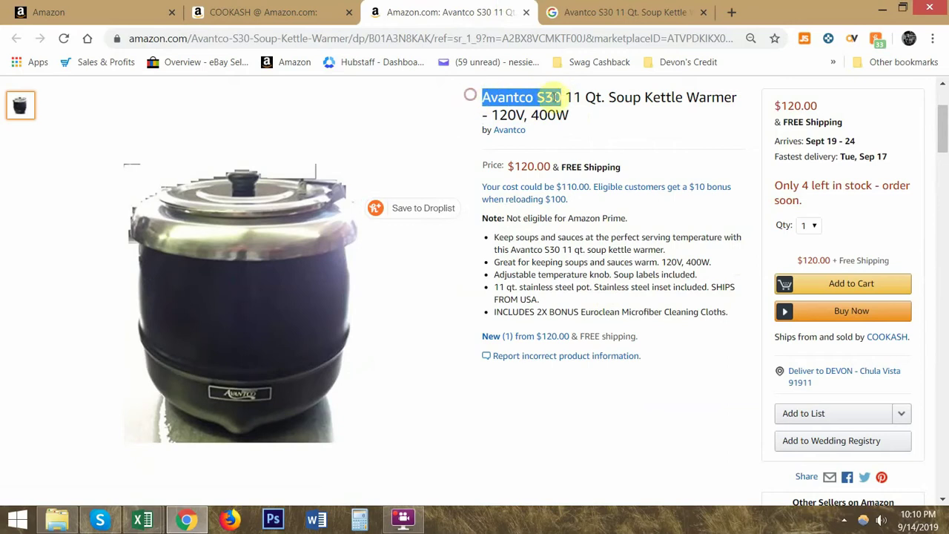
left_click(601, 99)
left_click(604, 10)
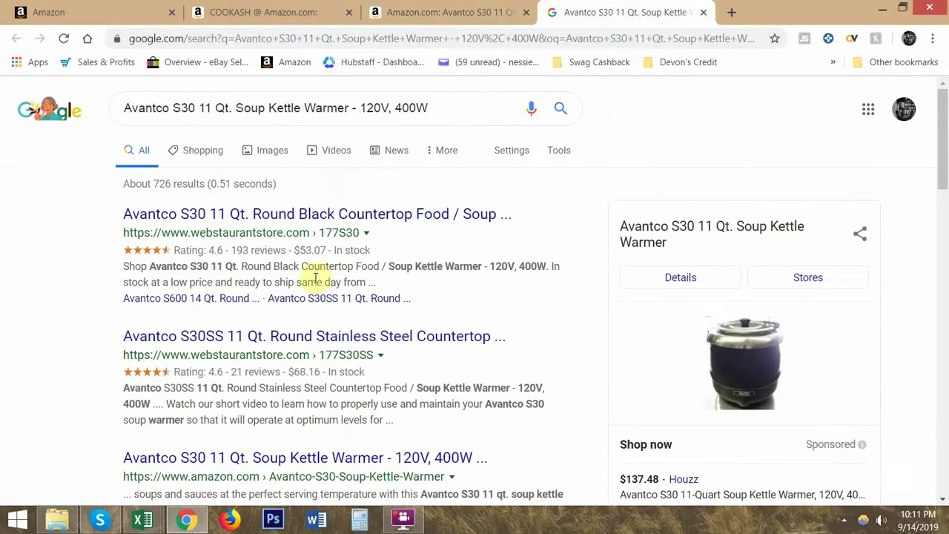
left_click(275, 224)
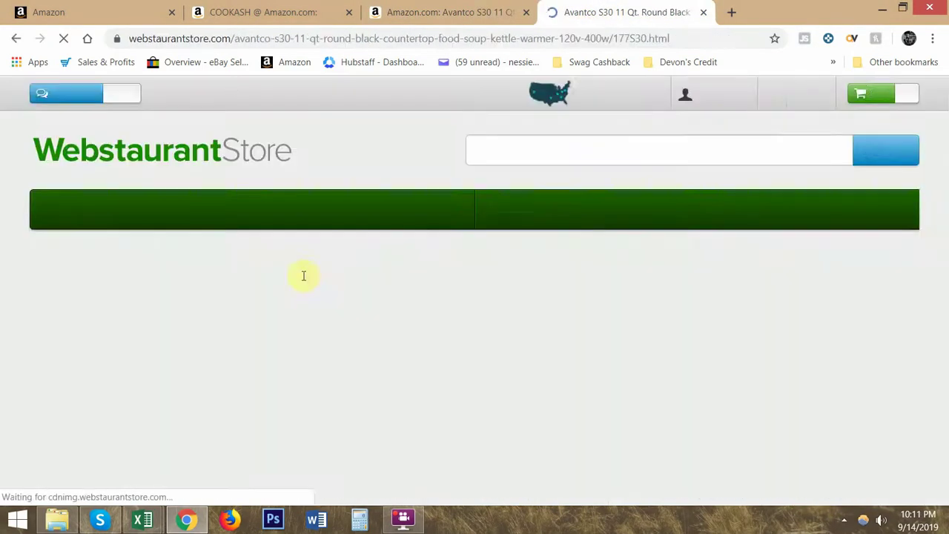
- Review the quantity prices and available colors of the Avantco S30 on WebstaurantStore, then add one black 11 qt. warmer to the cart
scroll(428, 284, "down", 1)
scroll(636, 254, "down", 1)
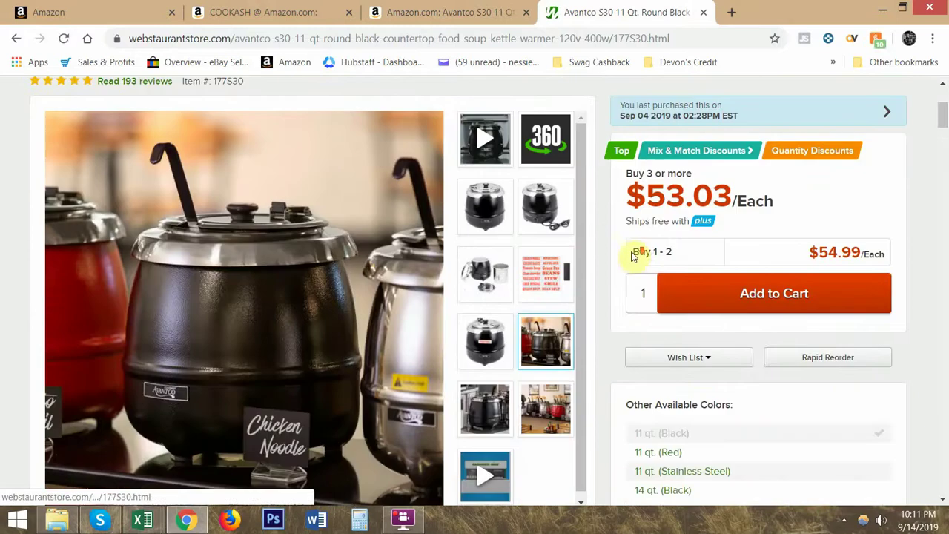
scroll(645, 319, "down", 1)
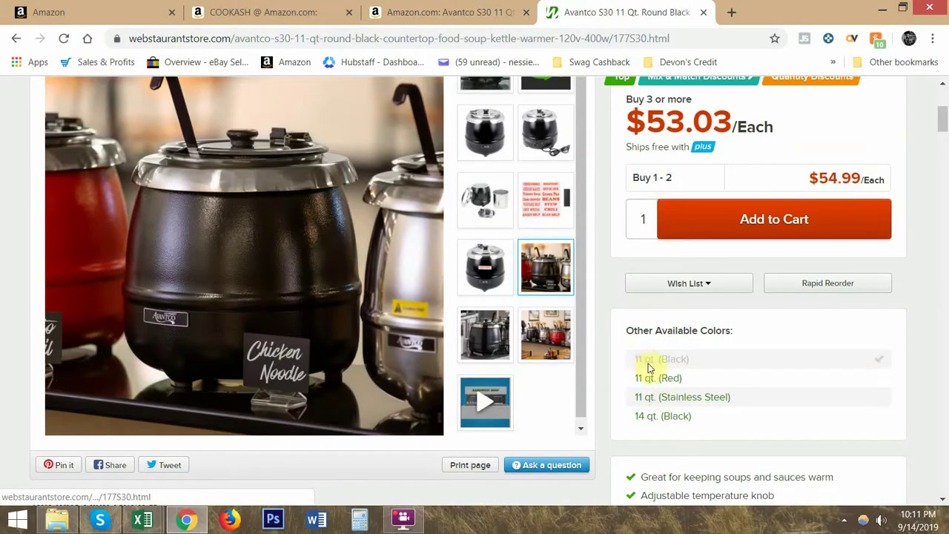
left_click(650, 417)
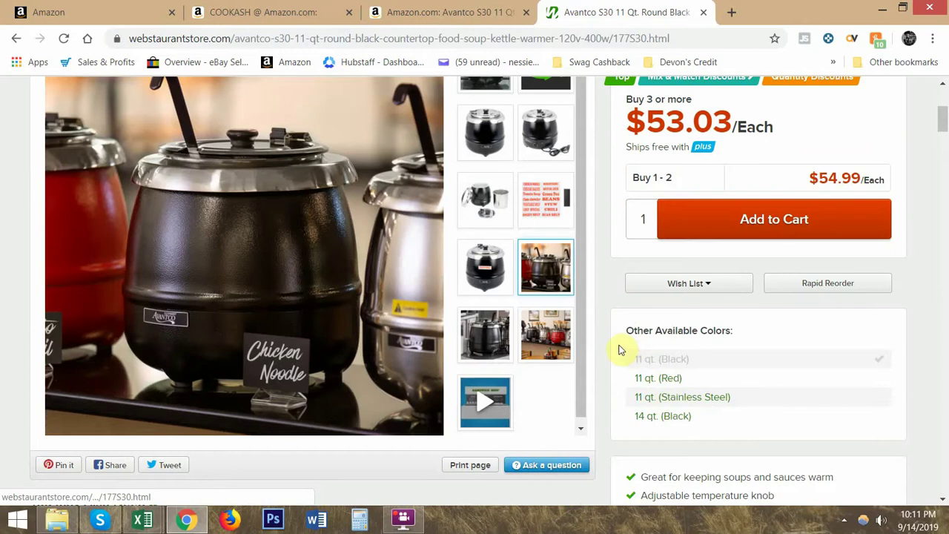
scroll(618, 343, "up", 2)
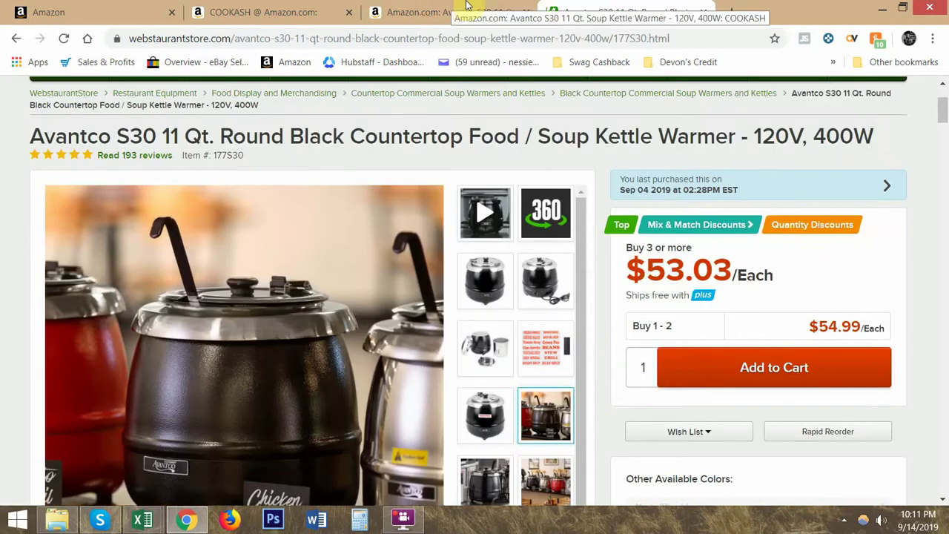
left_click(772, 377)
- Open the new-condition offers from the Avantco S30 Amazon listing, then return to the WebstaurantStore product page
left_click(419, 9)
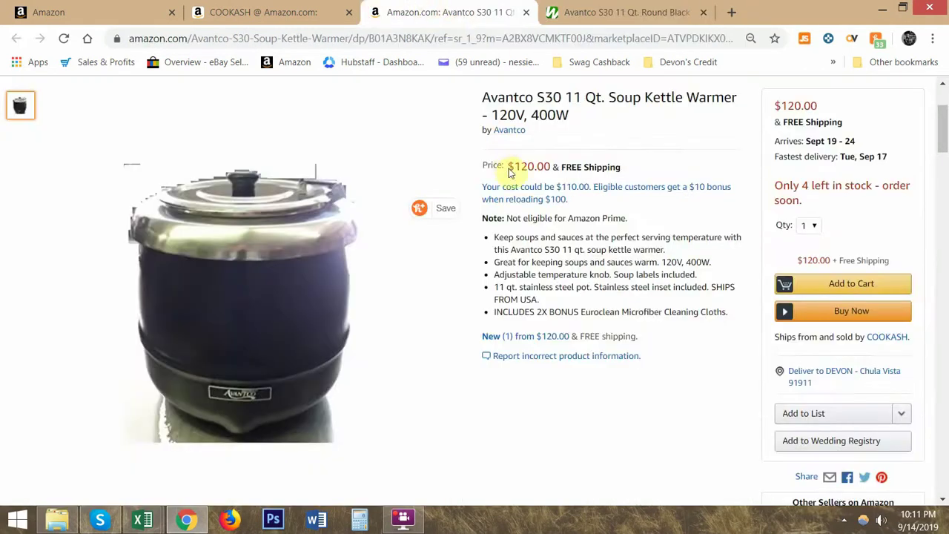
left_click(542, 343)
left_click(604, 11)
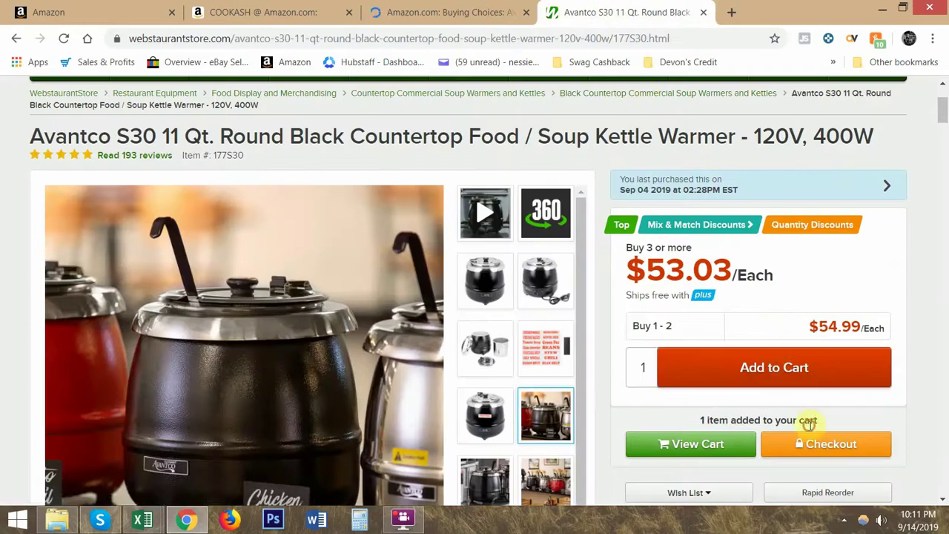
- Open the WebstaurantStore cart, remove the Acopa 1 Gallon Glass Beverage Dispenser Lid, dismiss the coupon offer and view the shipping costs
left_click(807, 442)
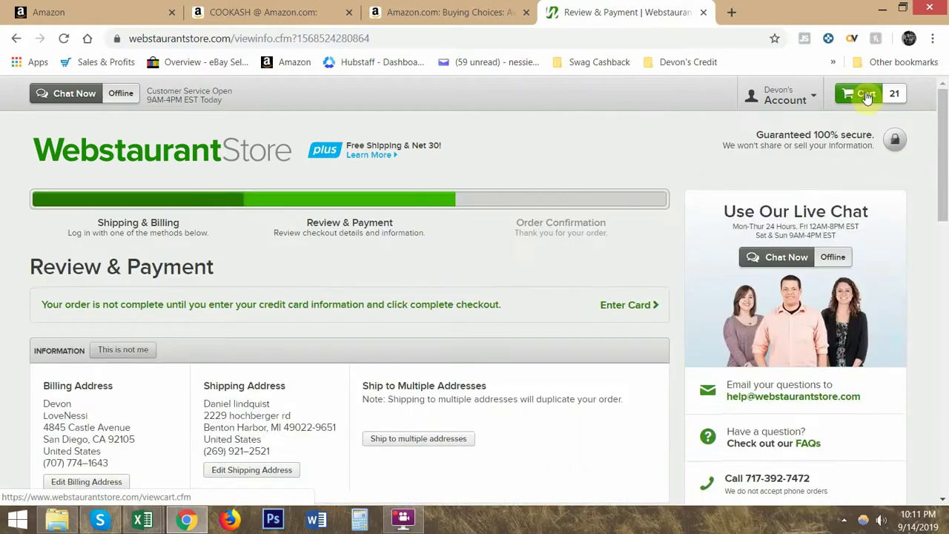
left_click(866, 97)
scroll(467, 290, "down", 3)
scroll(445, 275, "down", 4)
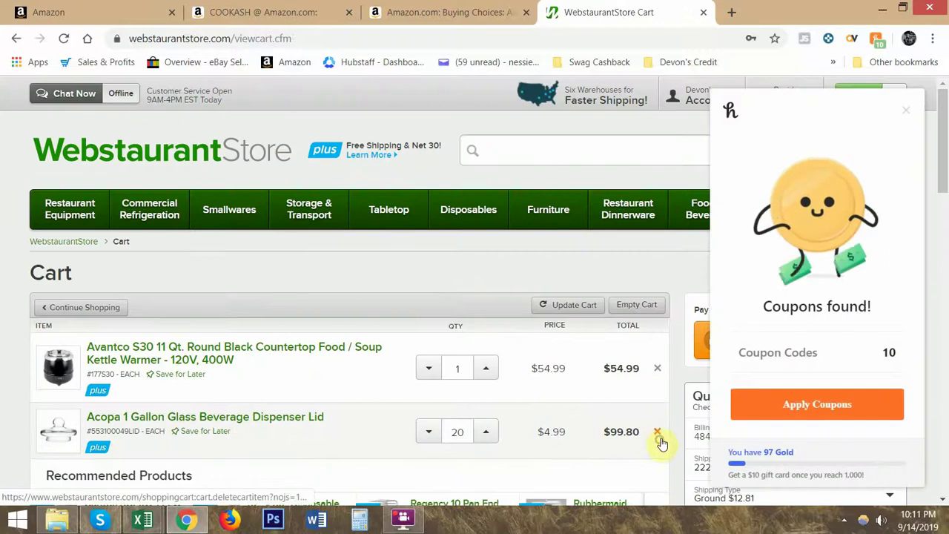
left_click(658, 432)
left_click(906, 110)
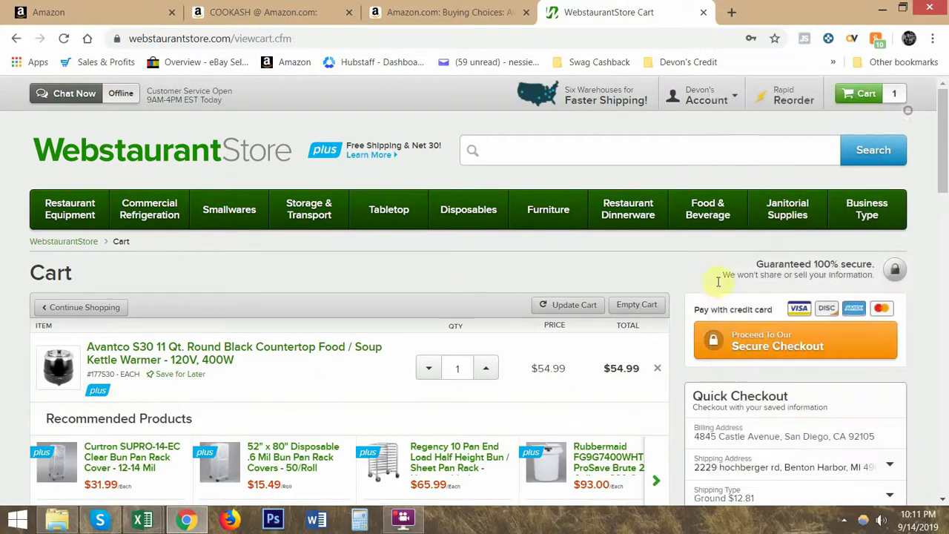
scroll(657, 338, "down", 4)
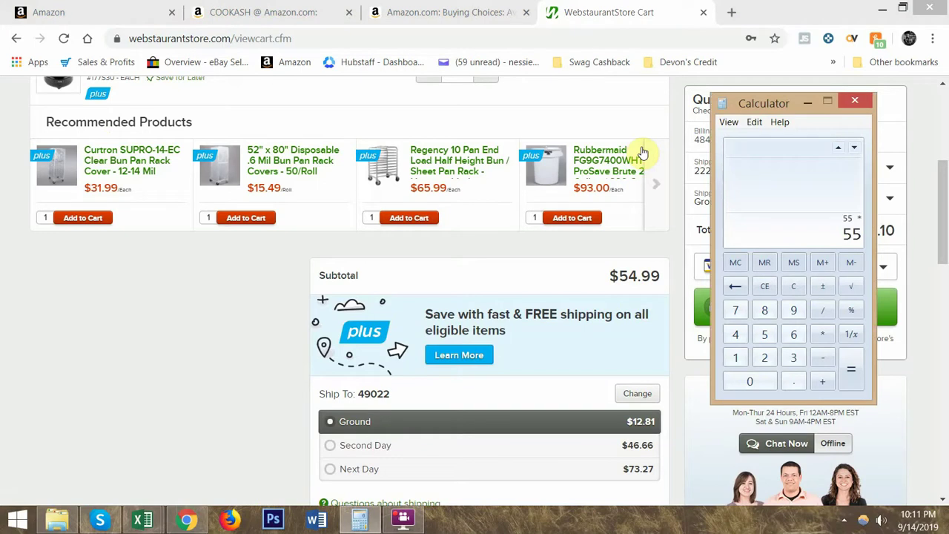
- Look up Webstaurant's break-even multiplier in the Source Mark Up Chart of the Seller's List workbook, then return to the cart in Chrome
left_click(142, 519)
left_click(131, 454)
scroll(416, 376, "up", 8)
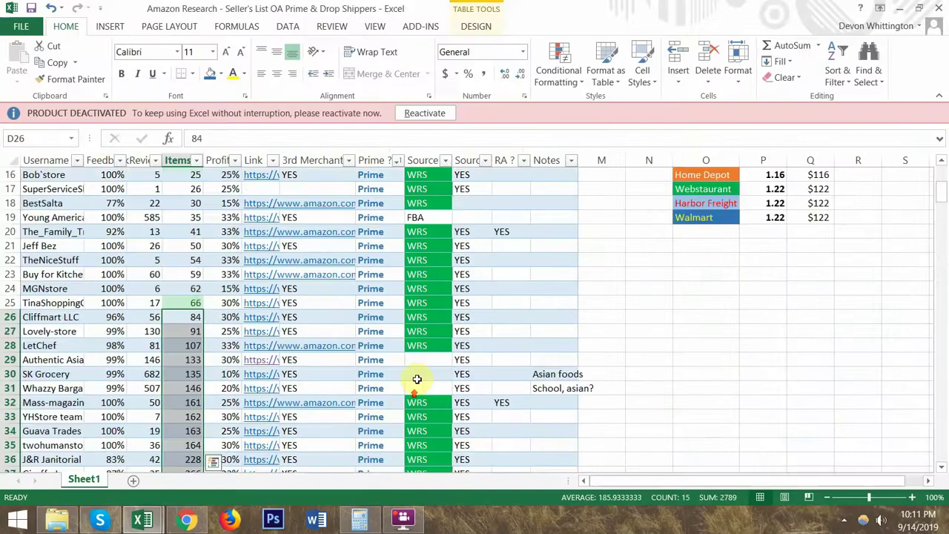
scroll(690, 341, "down", 1)
left_click(697, 369)
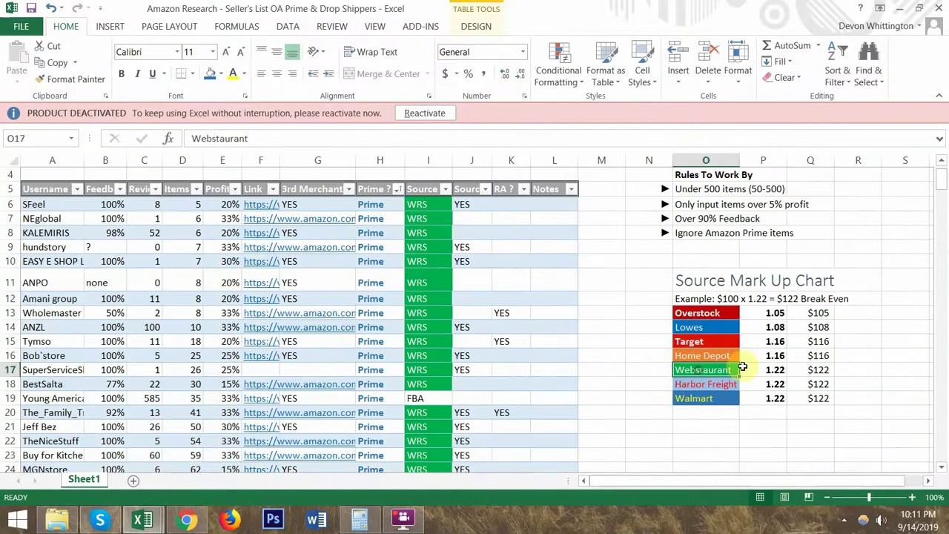
left_click(778, 369)
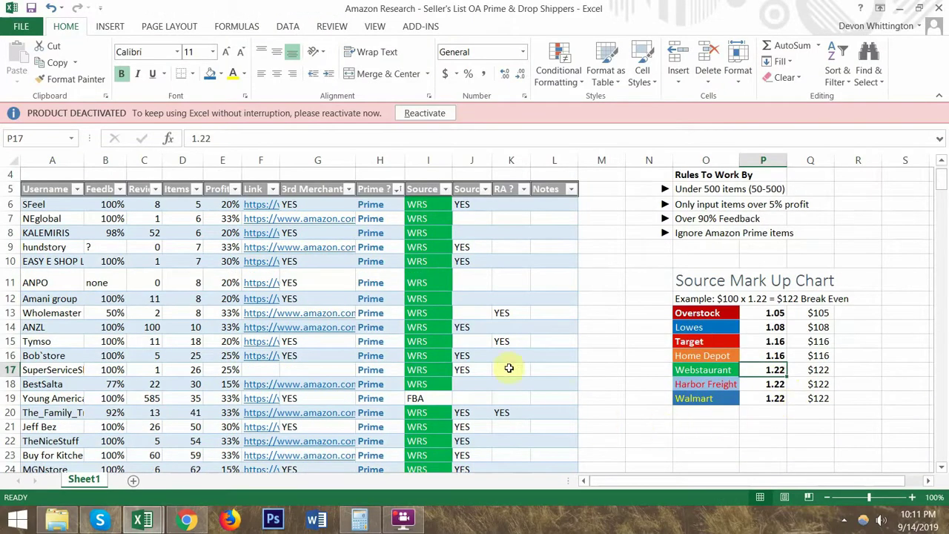
key("alt+Tab")
left_click(186, 522)
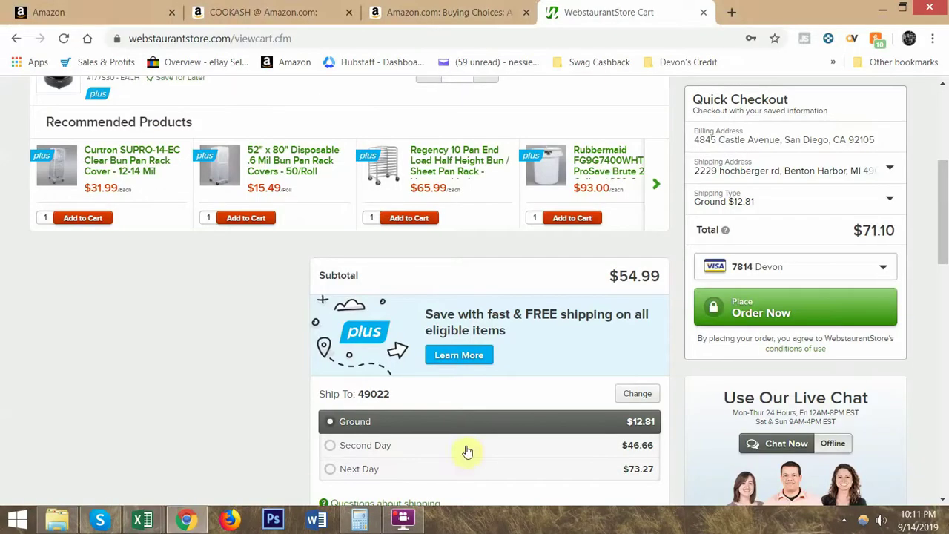
- Calculate the warmer's break-even price in Calculator as 55 × 1.22 plus 12.81 shipping, then close Calculator
key("alt+Tab")
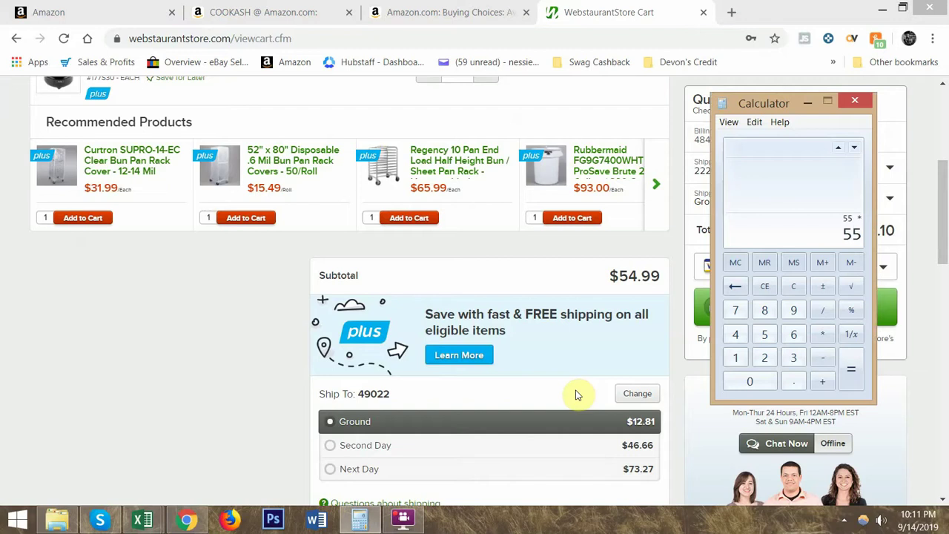
key("Return")
type("22")
key("Return")
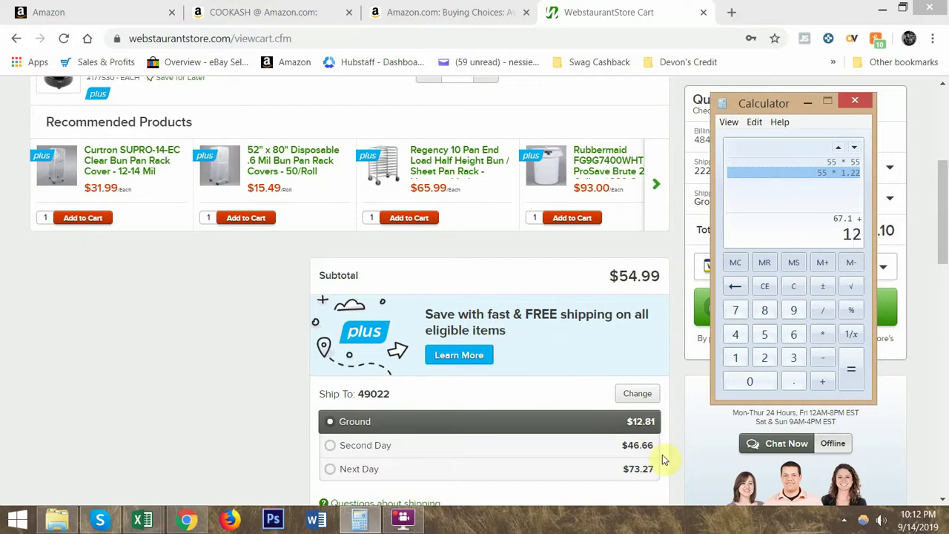
type(".81")
key("Return")
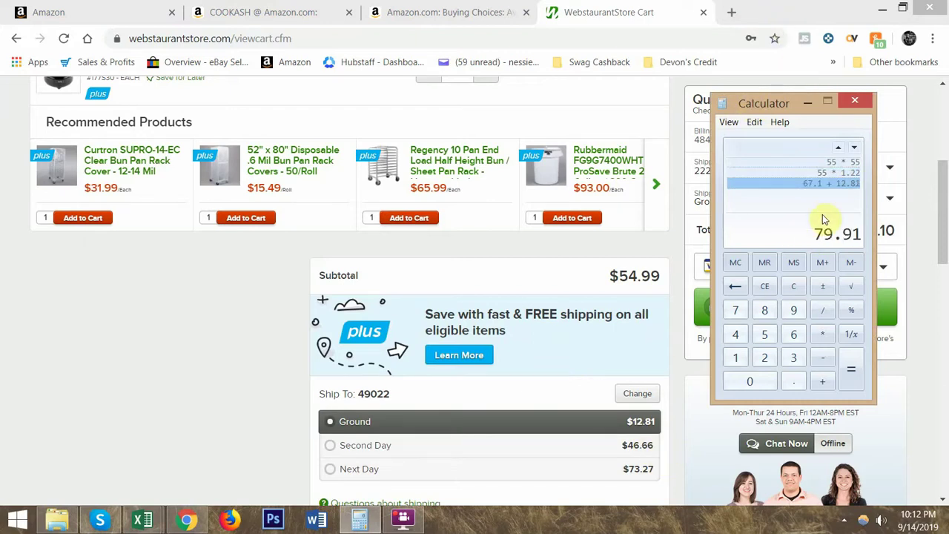
left_click(855, 100)
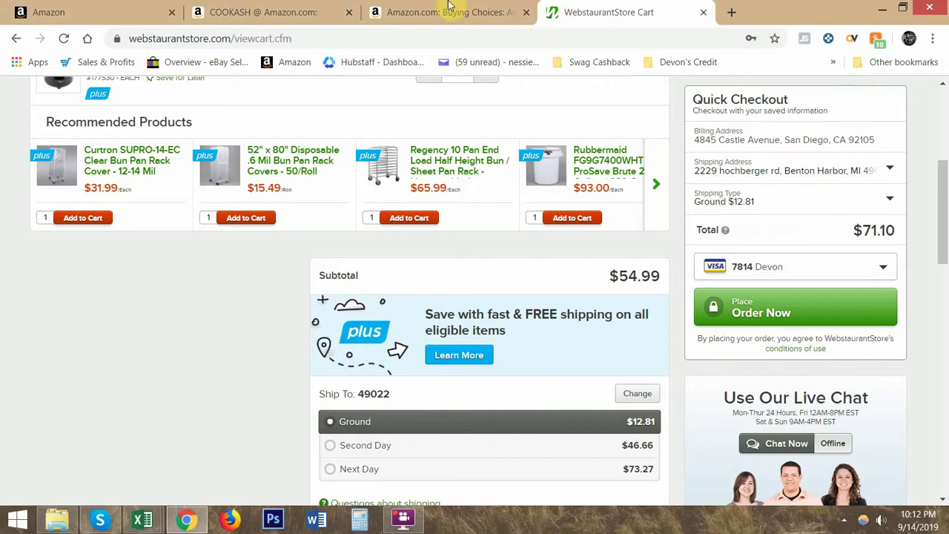
- Return to the Avantco S30 buying choices on Amazon and open the offer listing showing all sellers
left_click(448, 11)
scroll(452, 314, "down", 5)
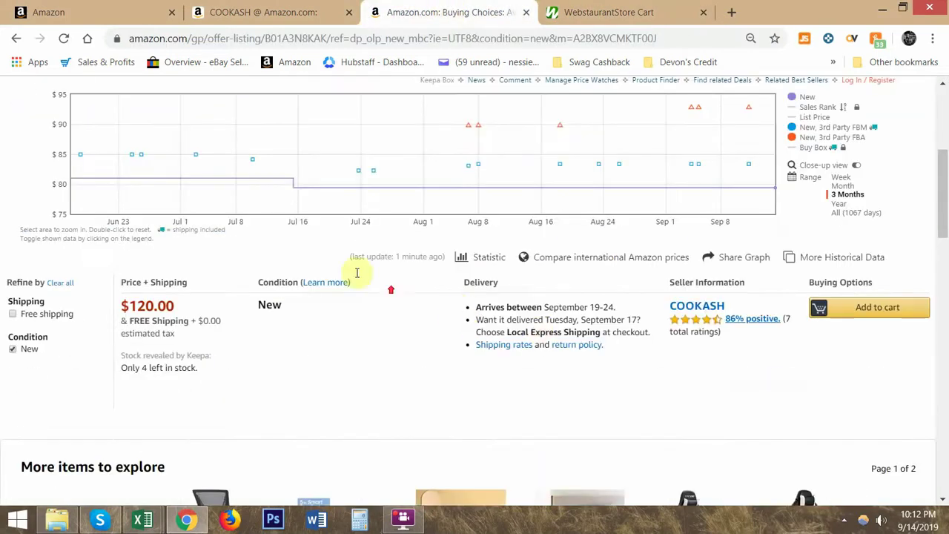
scroll(359, 271, "up", 5)
left_click(223, 221)
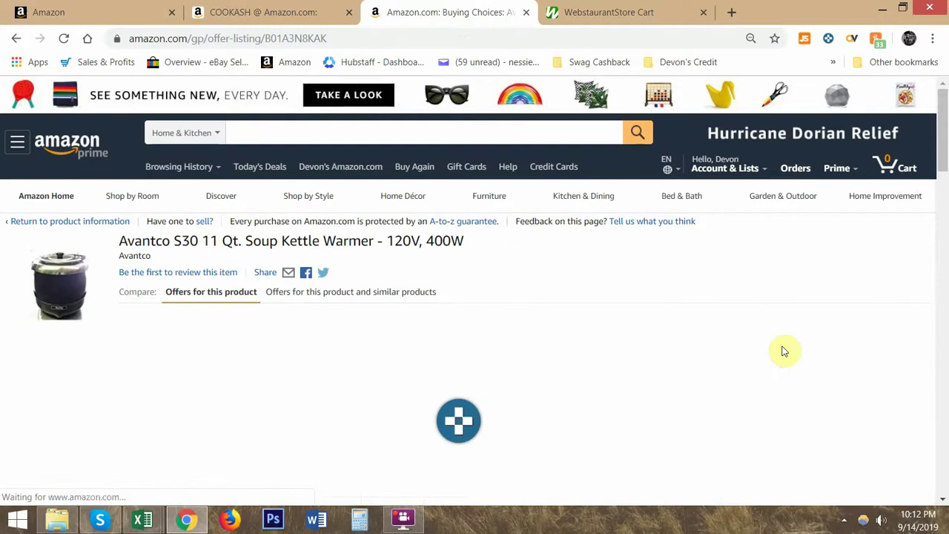
- Set the Keepa price history range to Month and inspect the details of a third-party FBM offer from late August
scroll(785, 352, "down", 1)
scroll(785, 352, "down", 1)
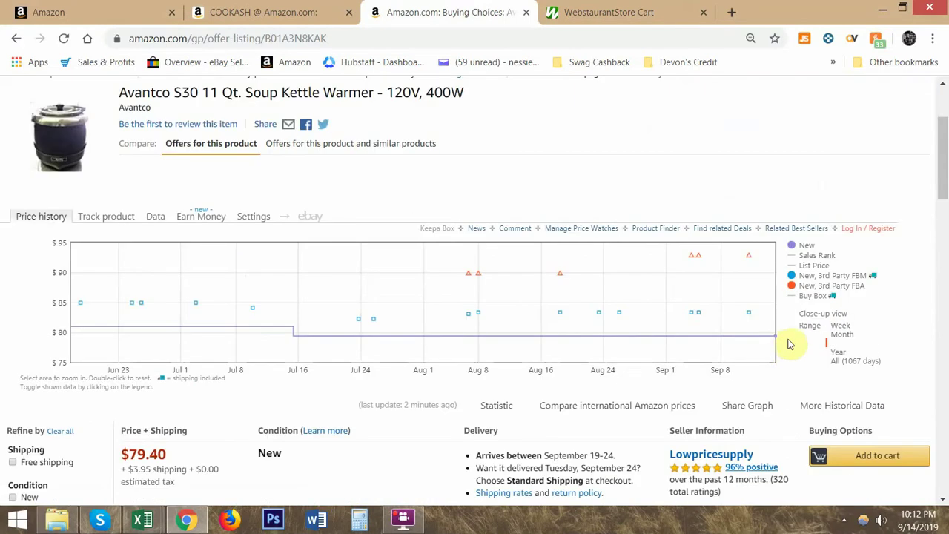
left_click(842, 335)
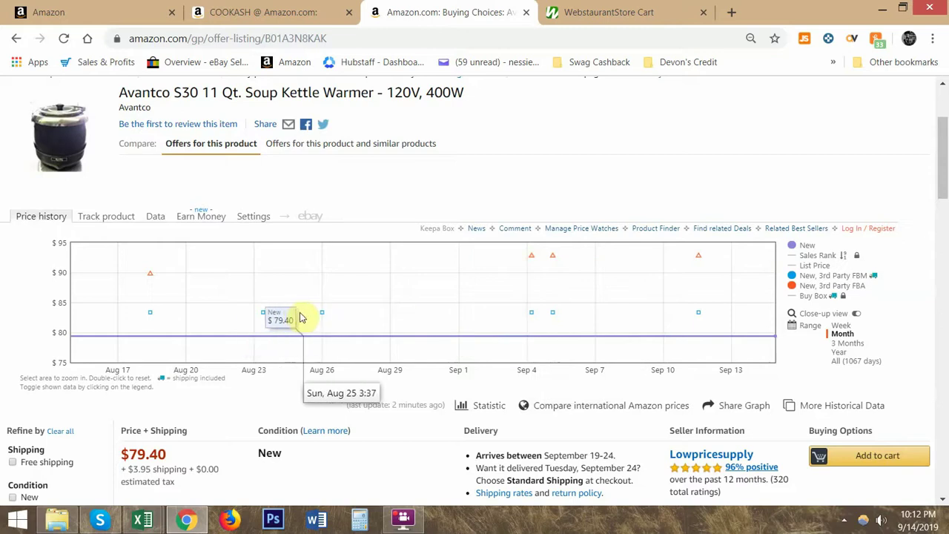
left_click(263, 313)
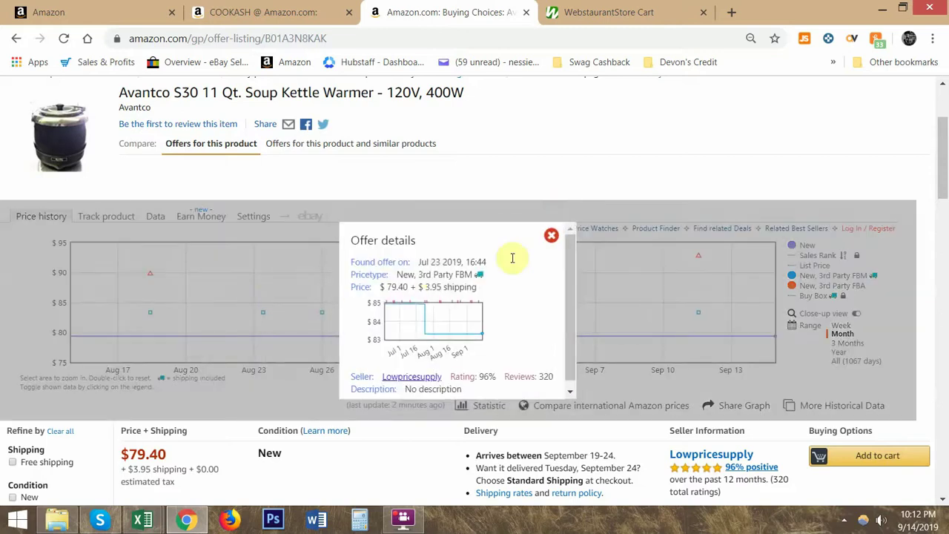
left_click(551, 236)
- Compare the sellers' offers for the Avantco S30, highlighting COOKASH's price and Lowpricesupply's price with shipping
scroll(379, 334, "down", 2)
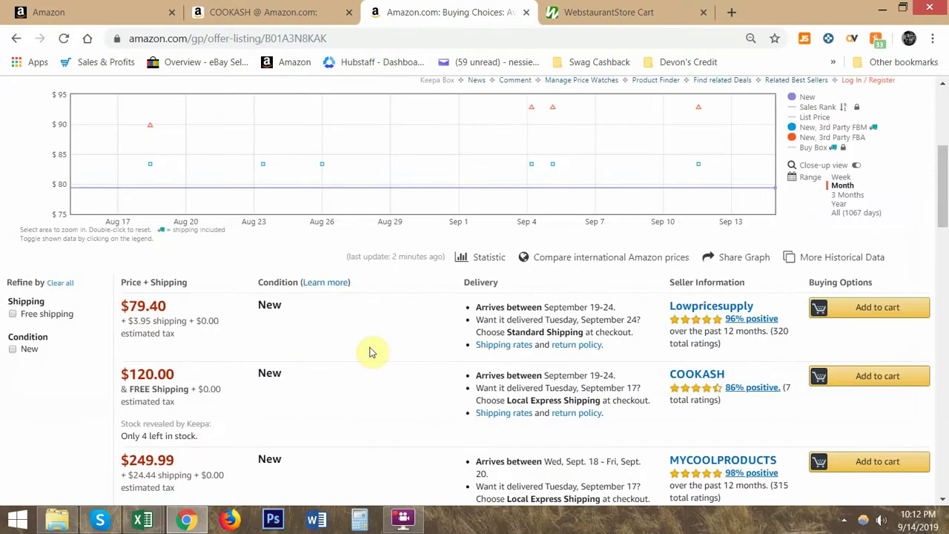
scroll(377, 355, "down", 1)
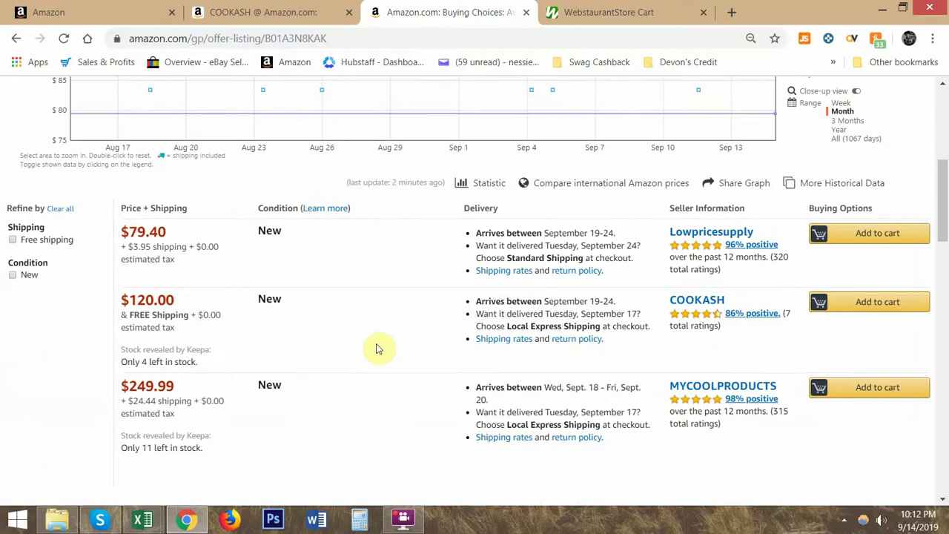
left_click_drag(190, 299, 117, 300)
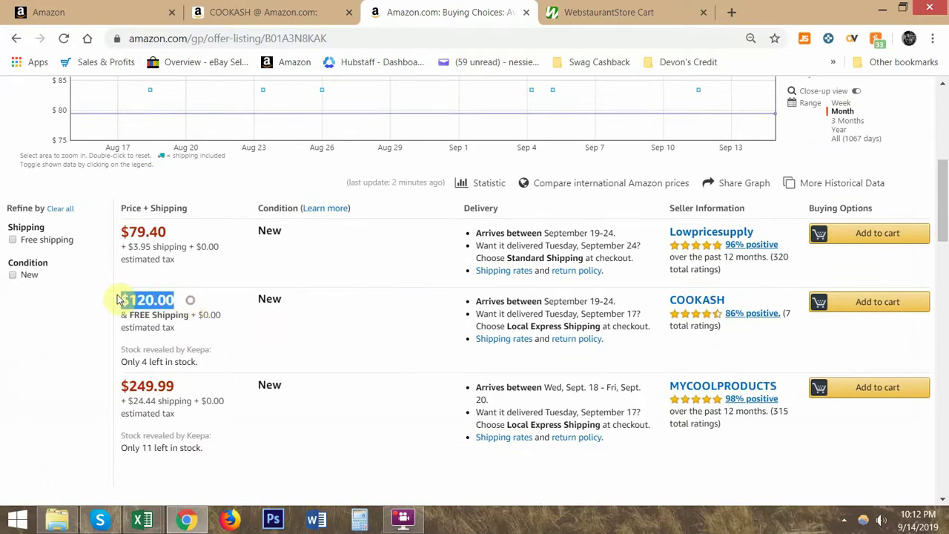
scroll(189, 297, "up", 1)
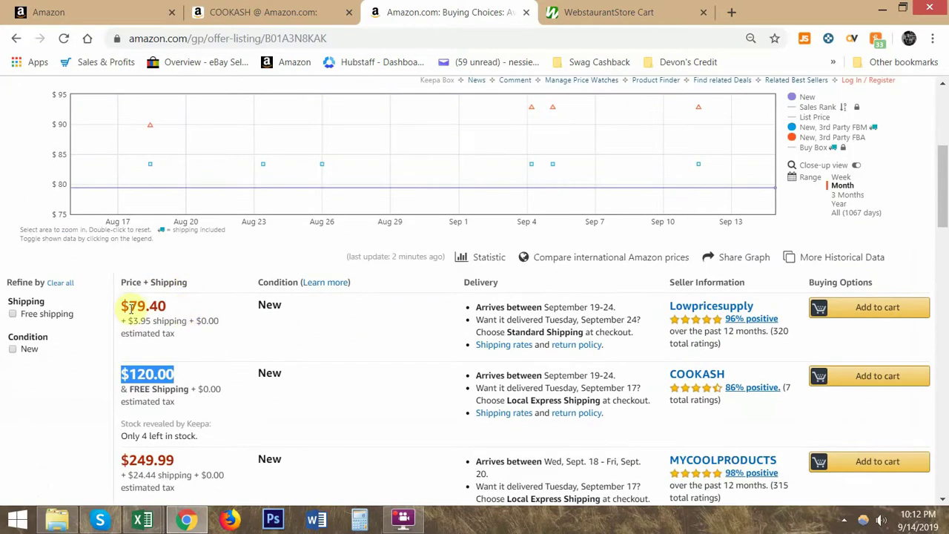
left_click_drag(121, 308, 195, 332)
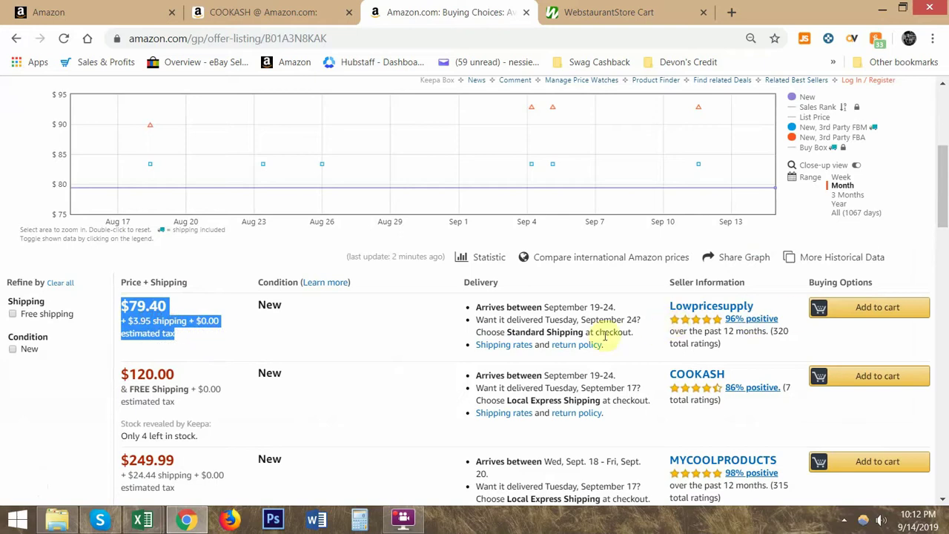
left_click(427, 339)
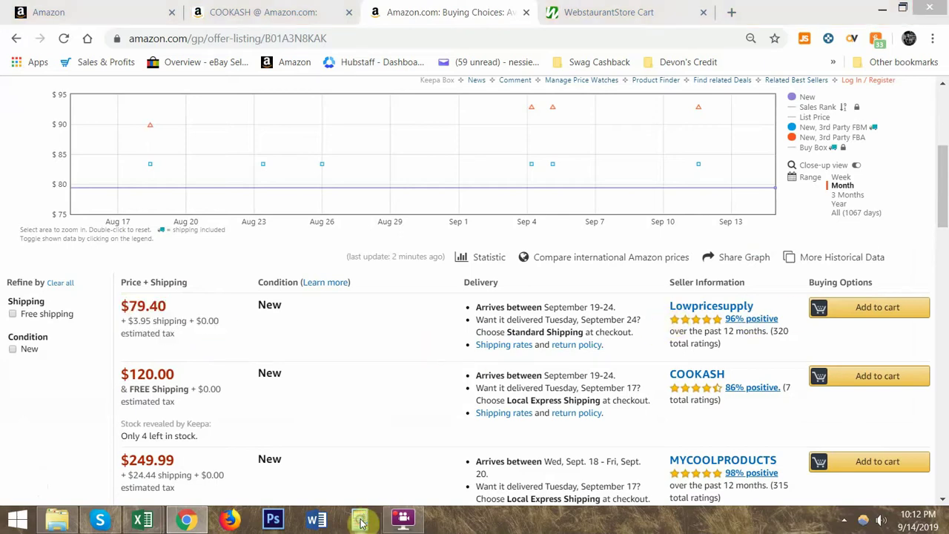
- Calculate the warmer's profit margin in Calculator as 3 ÷ 84, then close Calculator
left_click(361, 522)
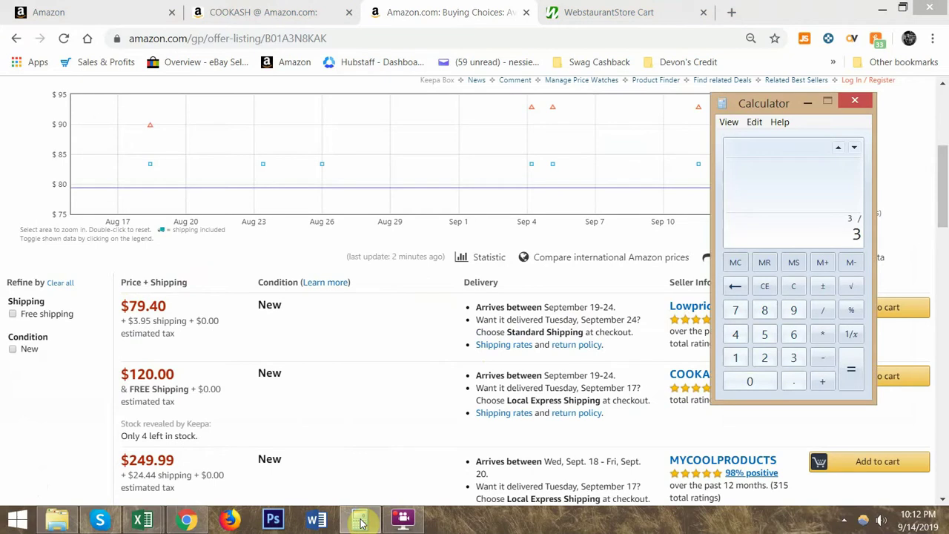
type("84")
key("Return")
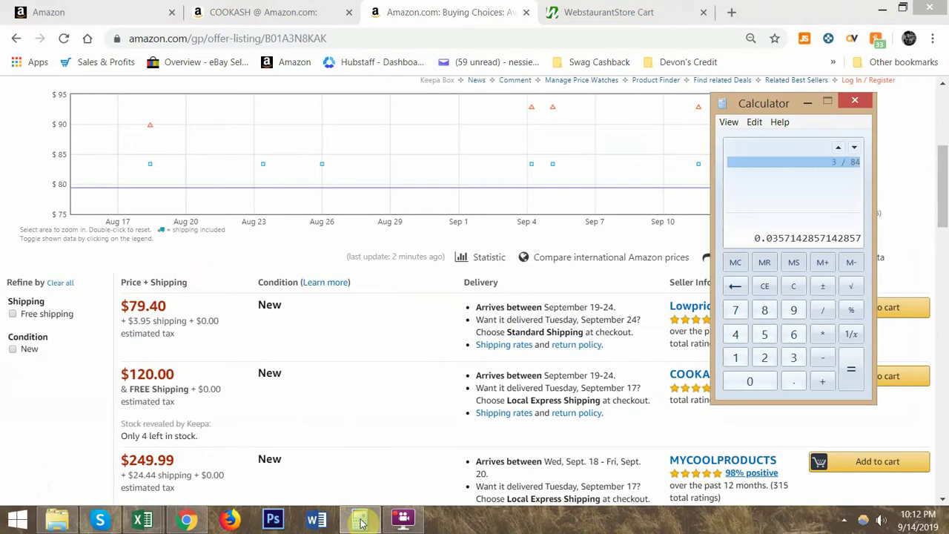
left_click(857, 104)
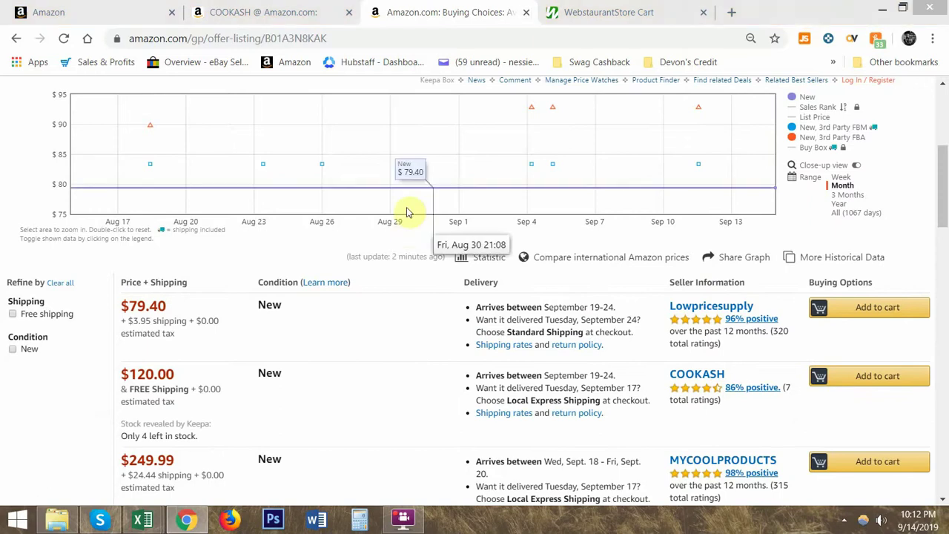
- Switch to the Amazon Research - BLANK workbook in Excel and inspect the first empty product row and its Margin formula in M13
mouse_move(142, 519)
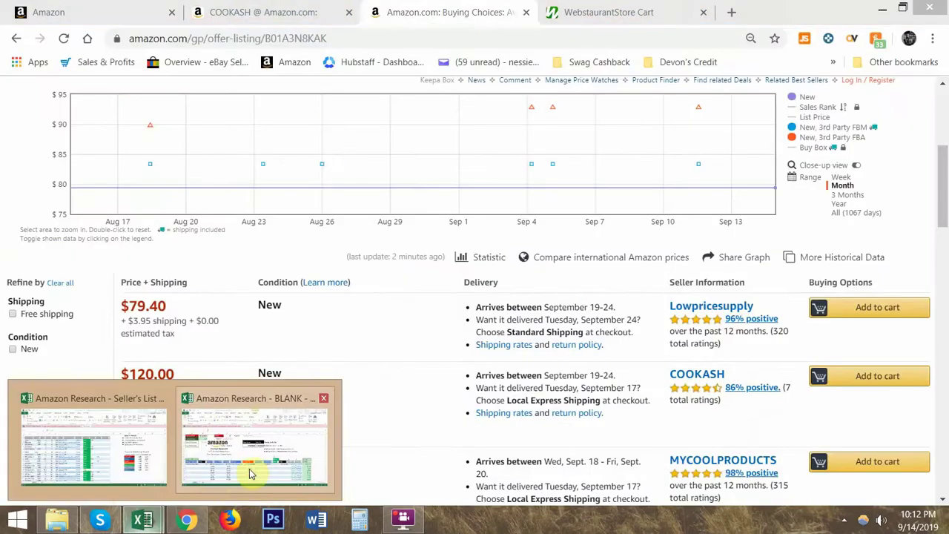
left_click(250, 475)
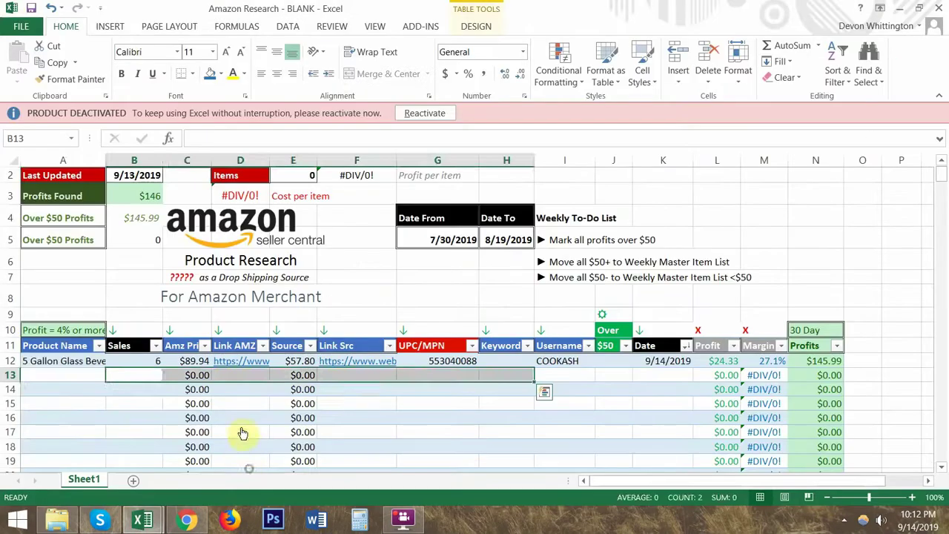
left_click_drag(63, 371, 475, 376)
key("alt+Tab")
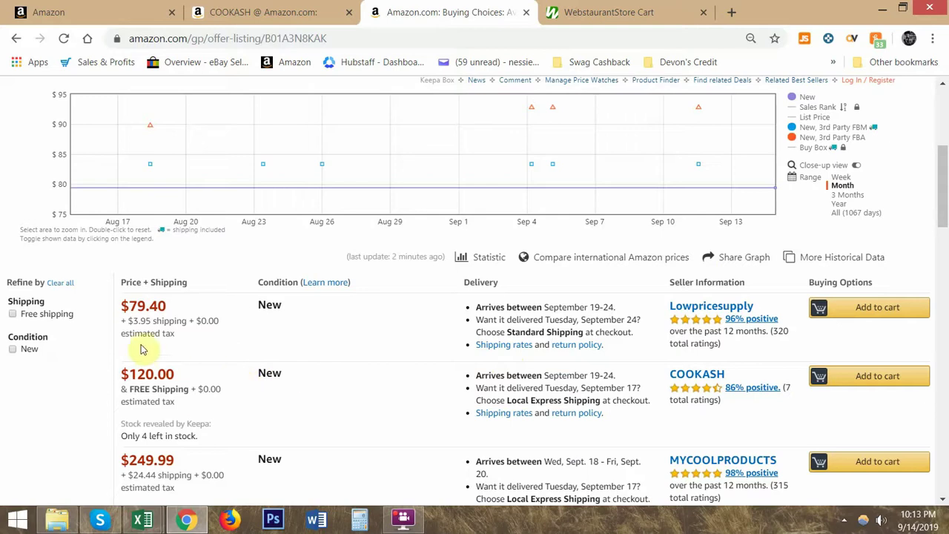
key("alt+Tab")
left_click_drag(74, 375, 710, 378)
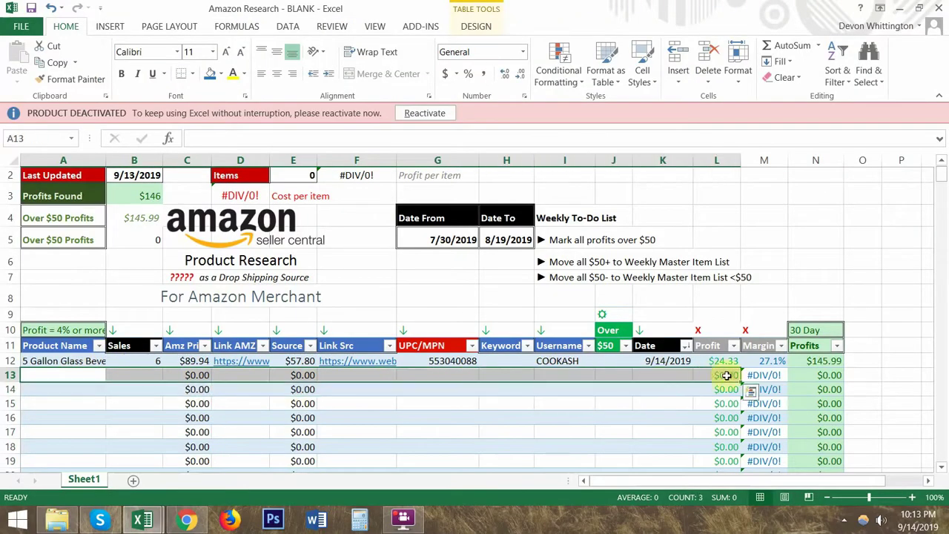
left_click(723, 375)
left_click(781, 375)
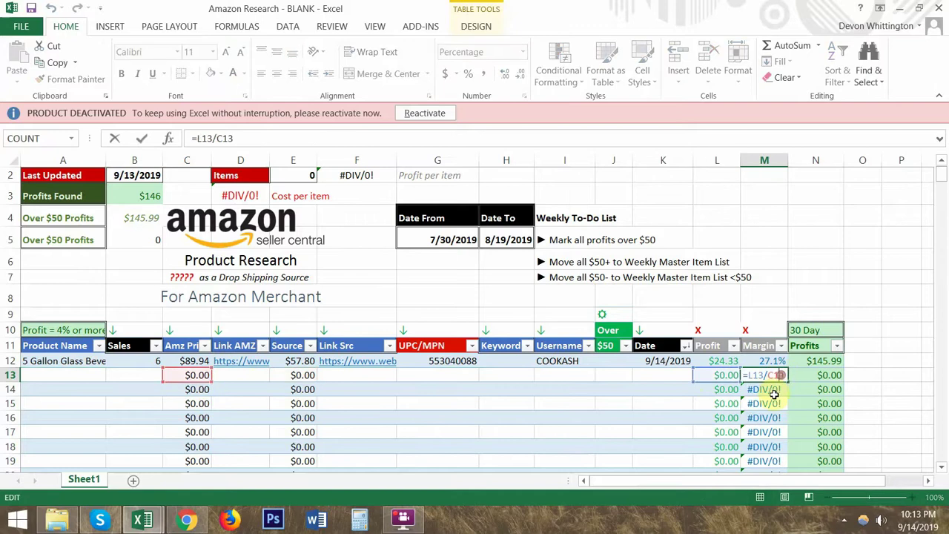
- Return to the WebstaurantStore cart and recalculate the break-even price in Calculator as 55 × 1.22 plus 12.81, then close Calculator
key("alt+Tab")
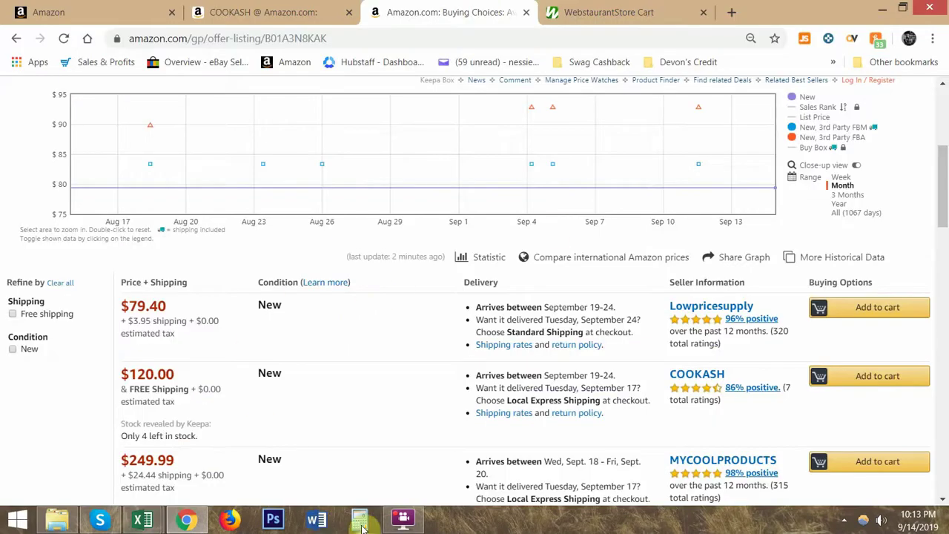
key("ctrl+Tab")
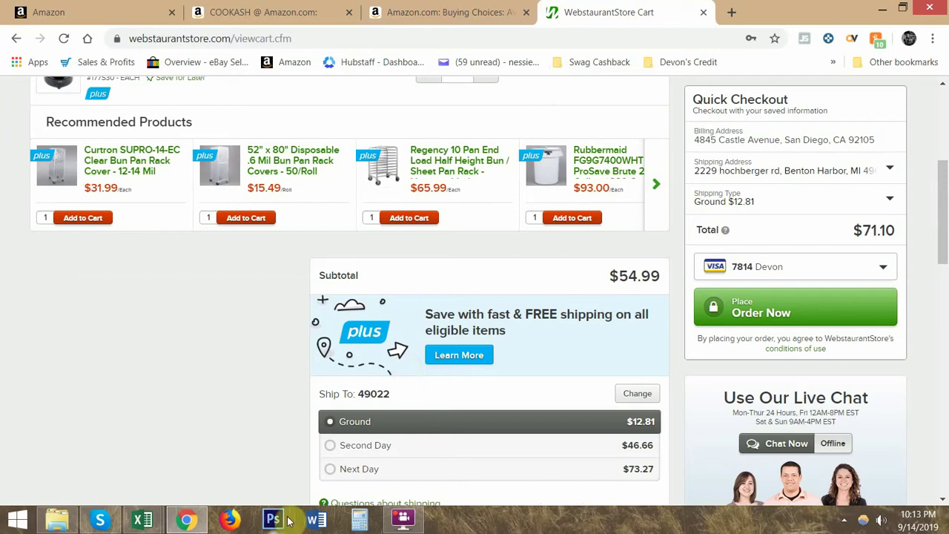
left_click(360, 519)
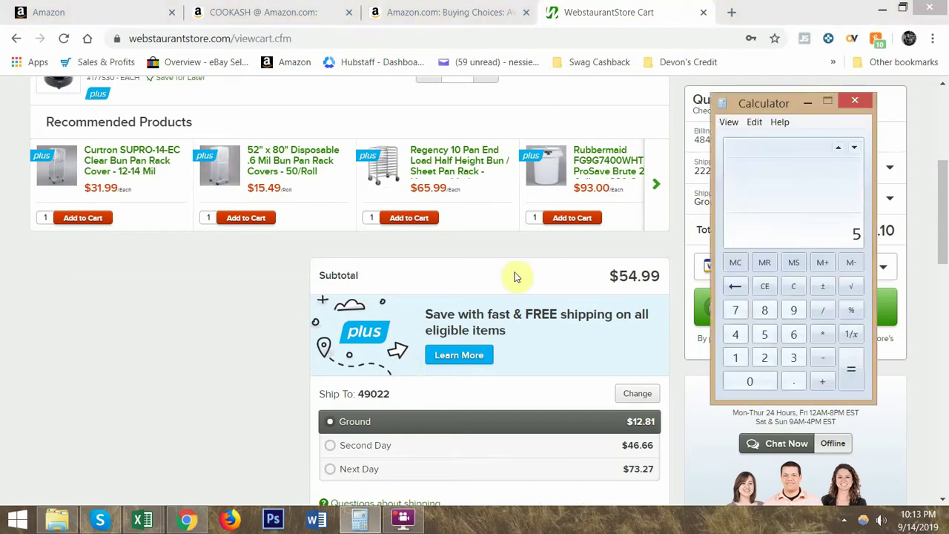
key("Return")
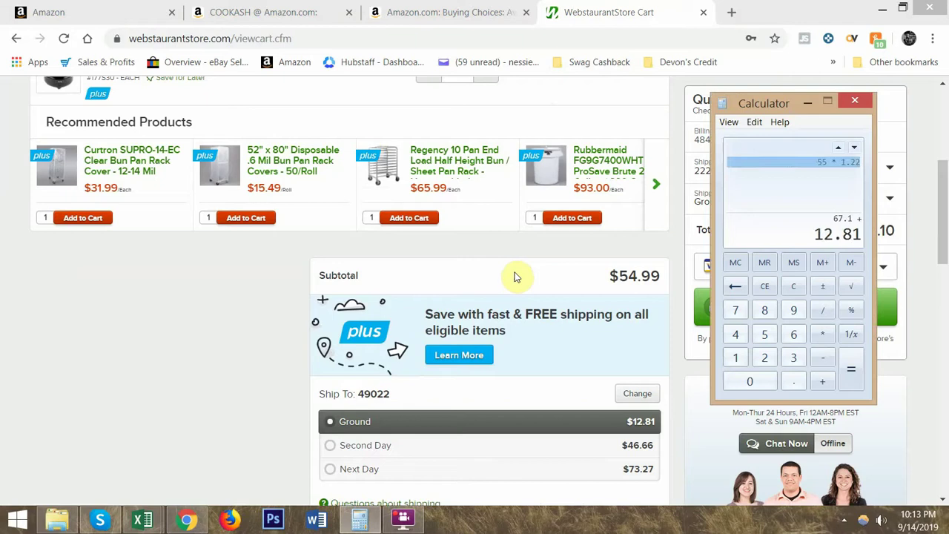
key("Return")
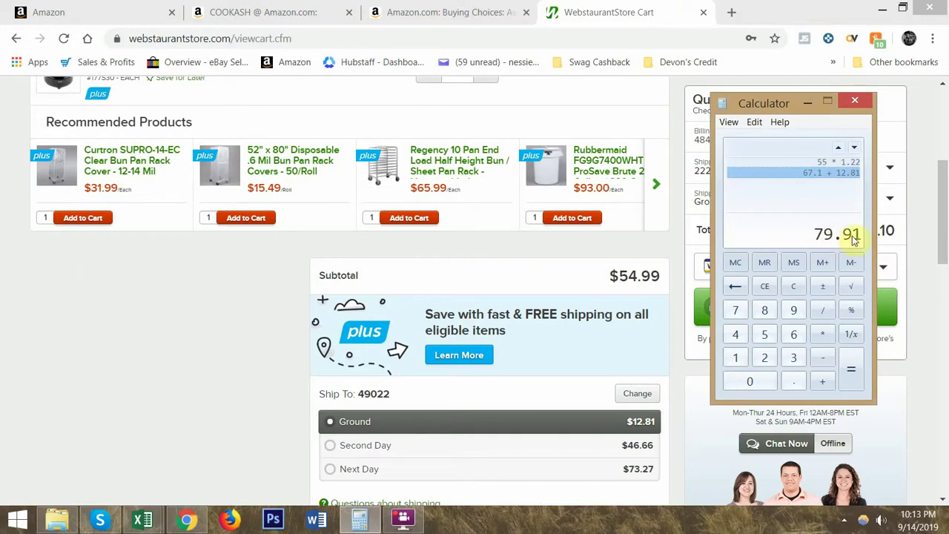
left_click(857, 103)
- Return to the Avantco S30 offers on Amazon and calculate the margin in Calculator as 3.35 ÷ 84, then close Calculator
left_click(489, 10)
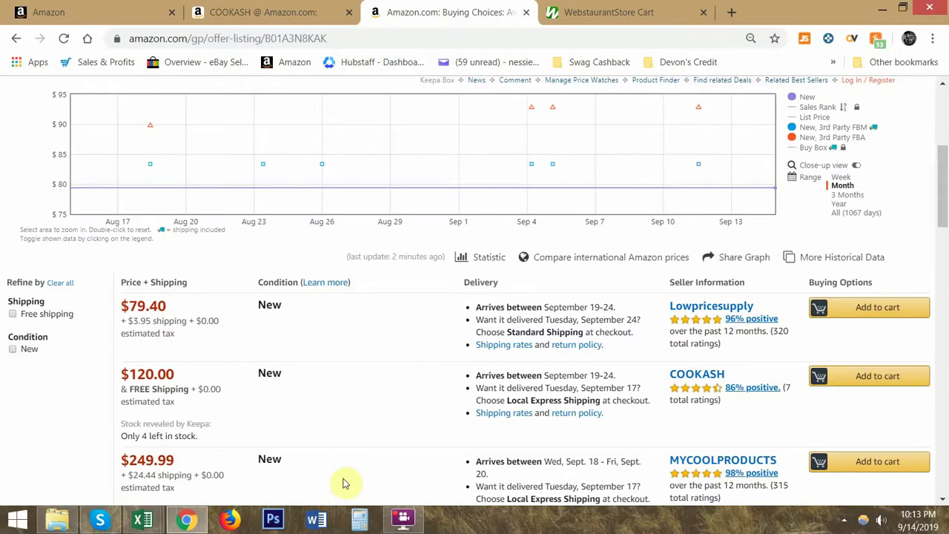
left_click(359, 519)
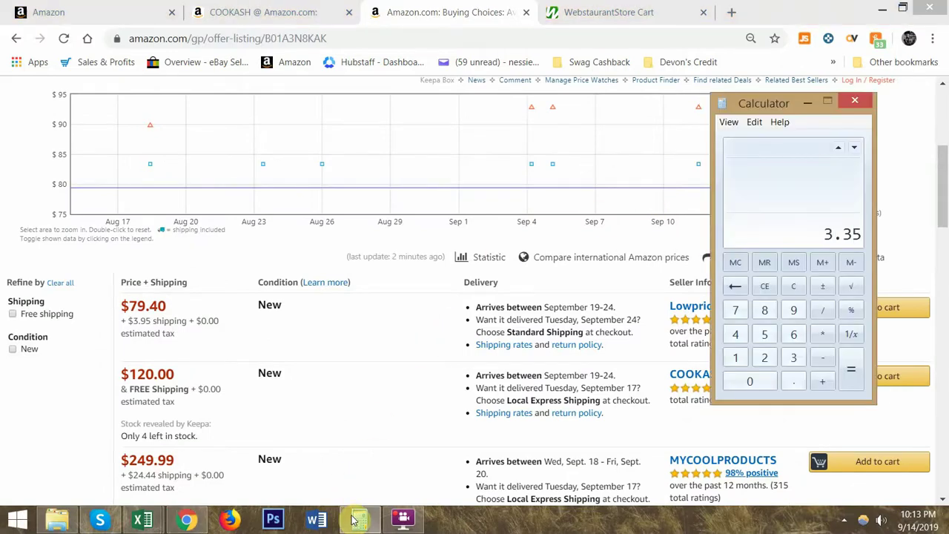
type("4")
key("Return")
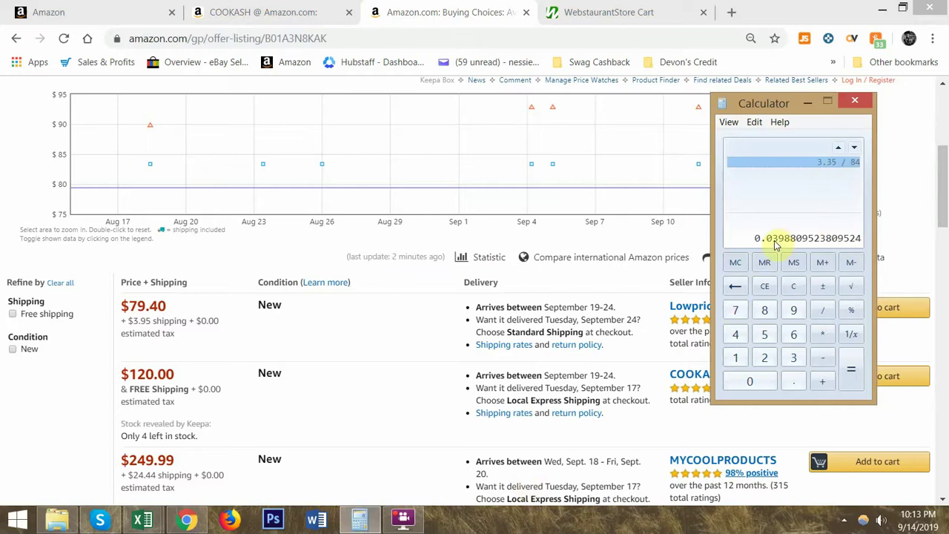
left_click(857, 103)
- Compare the Avantco S30 offers, highlighting MYCOOLPRODUCTS' price and the Lowpricesupply and COOKASH listings
triple_click(344, 356)
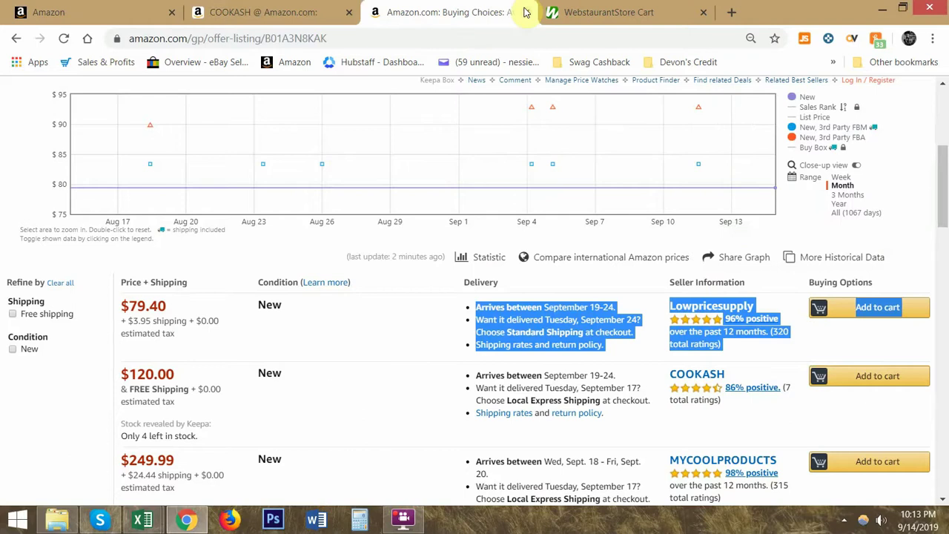
scroll(468, 261, "down", 1)
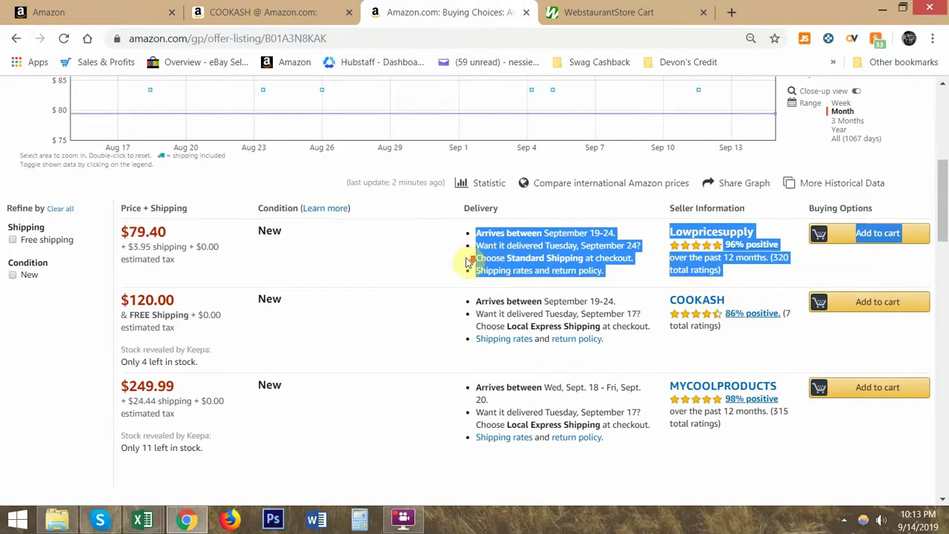
left_click(636, 356)
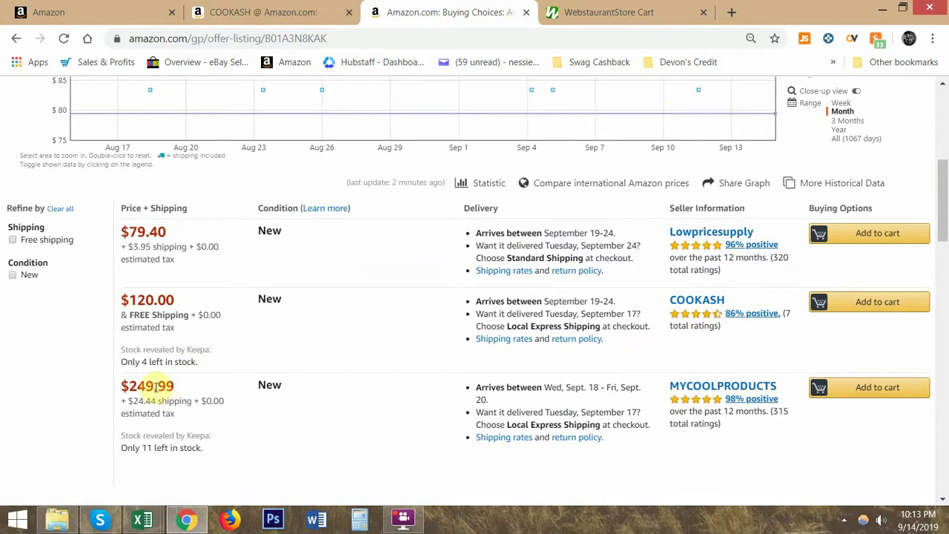
left_click_drag(178, 386, 134, 390)
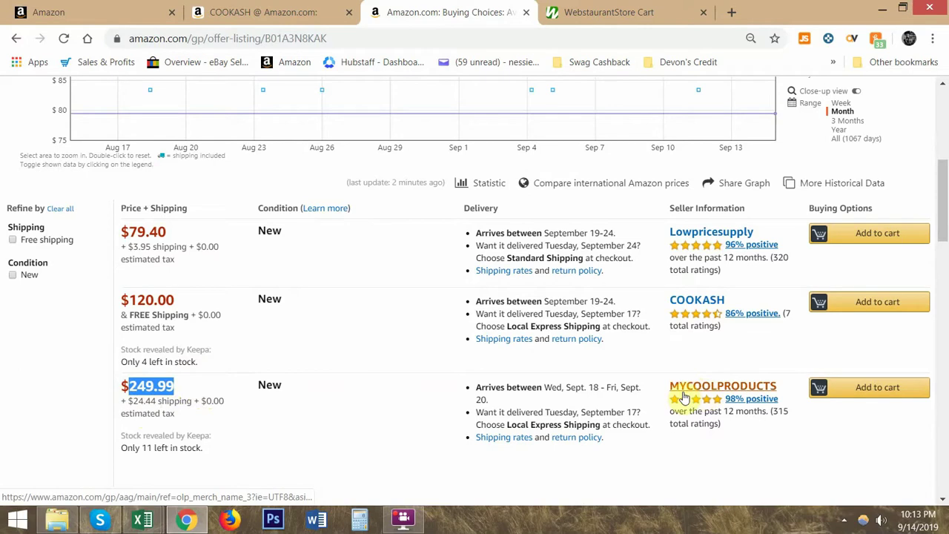
left_click_drag(771, 334, 127, 230)
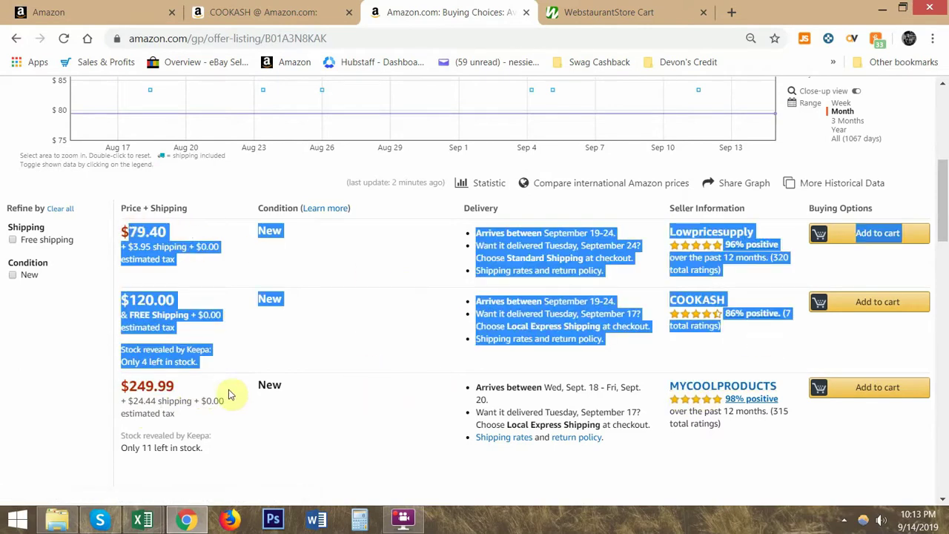
left_click(183, 398)
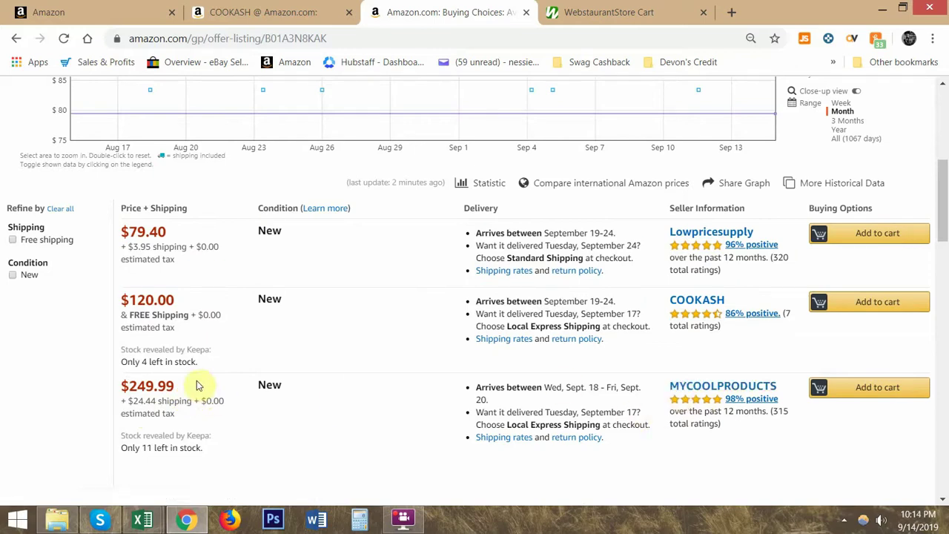
left_click_drag(199, 383, 111, 387)
- Examine the September 11 third-party prices in the Keepa history and review the seller offers again
scroll(482, 275, "up", 3)
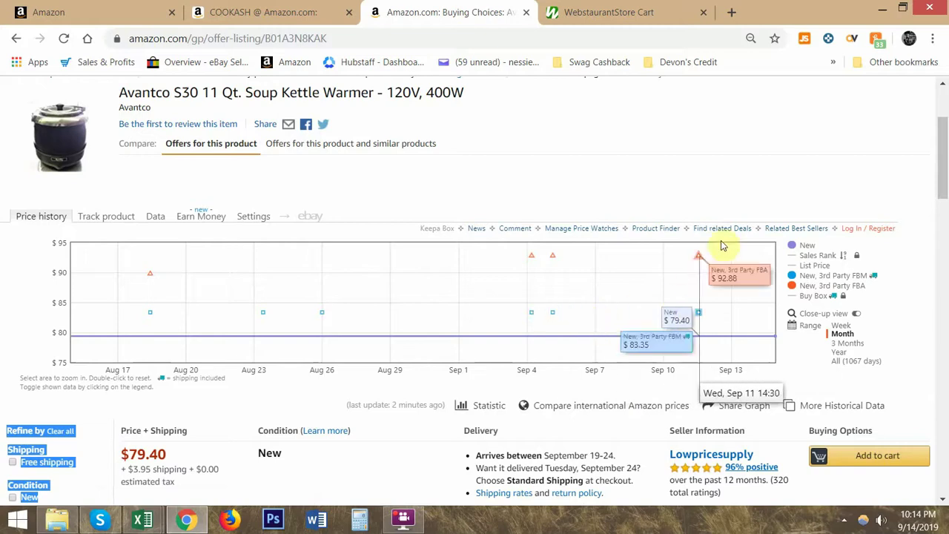
scroll(373, 282, "down", 3)
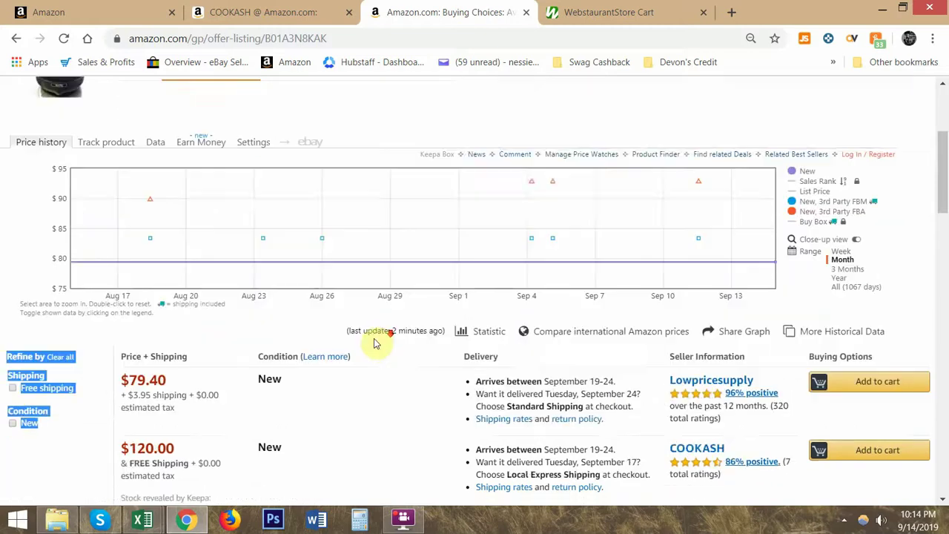
left_click(374, 335)
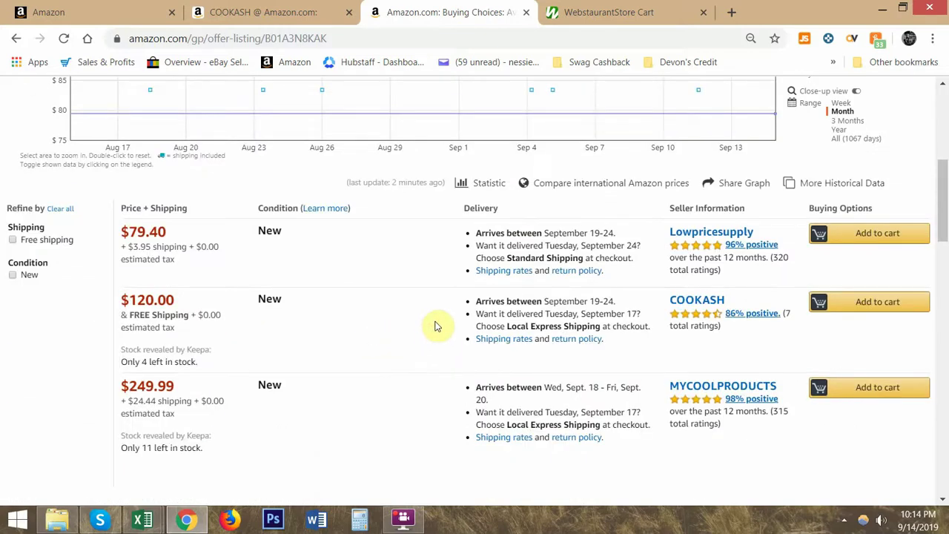
scroll(438, 326, "up", 1)
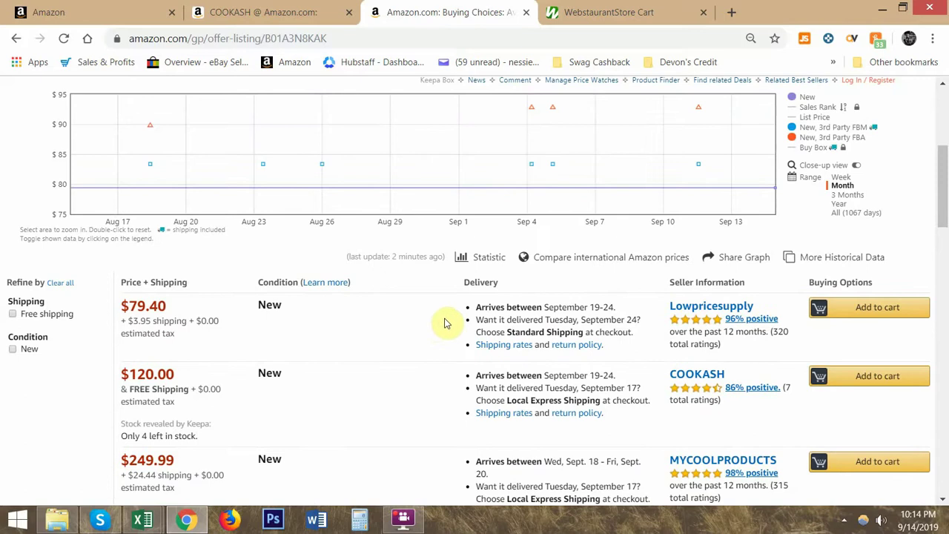
scroll(445, 323, "down", 1)
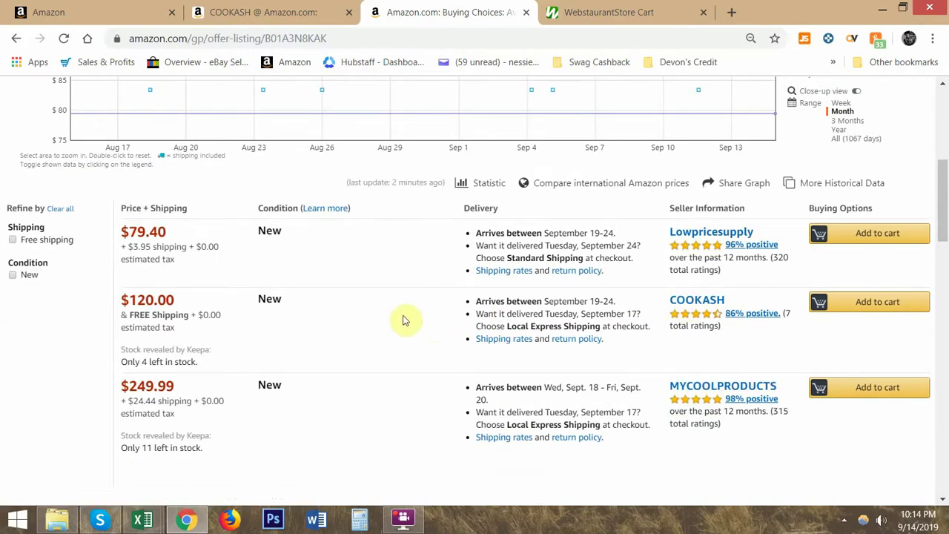
scroll(403, 320, "up", 5)
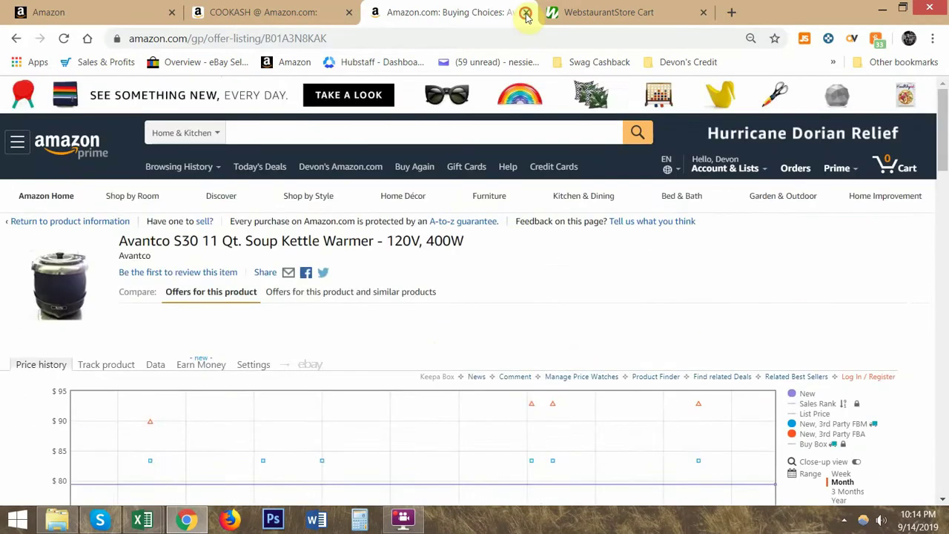
- Close the Avantco S30 buying choices and the WebstaurantStore cart, returning to COOKASH's product results
left_click(526, 13)
left_click(319, 14)
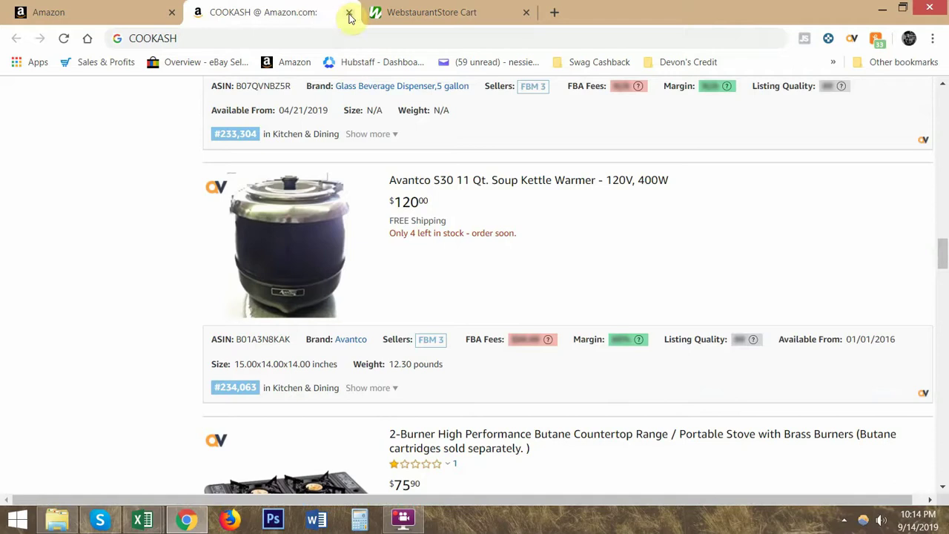
left_click(392, 14)
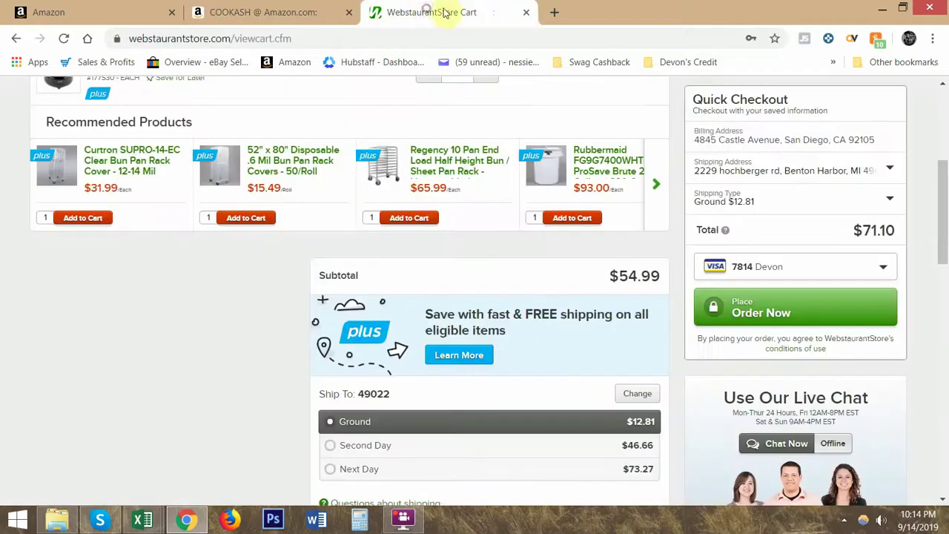
left_click(528, 14)
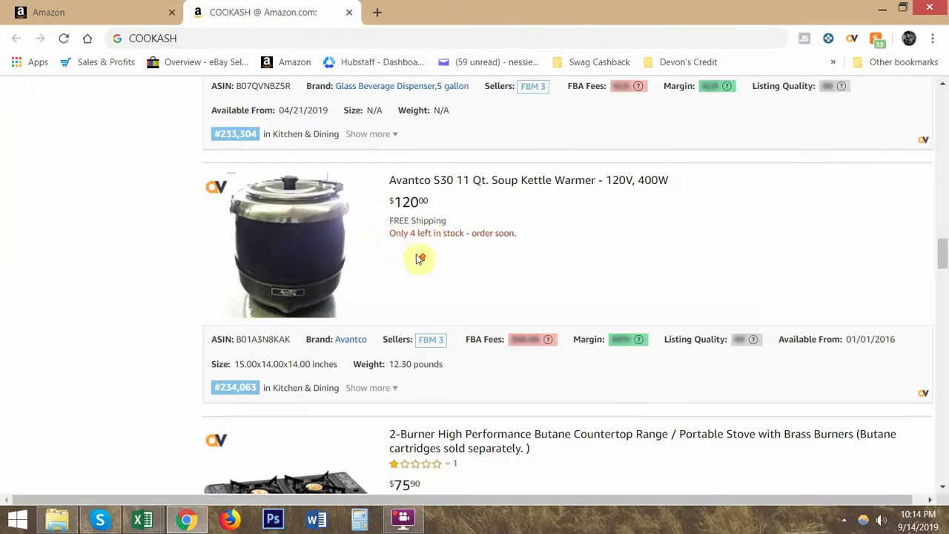
- Open the Bolthead Industrial 3-Pack Wet Floor Signs listing from COOKASH's results in a new tab and view its specifications
scroll(415, 261, "down", 5)
scroll(398, 264, "up", 15)
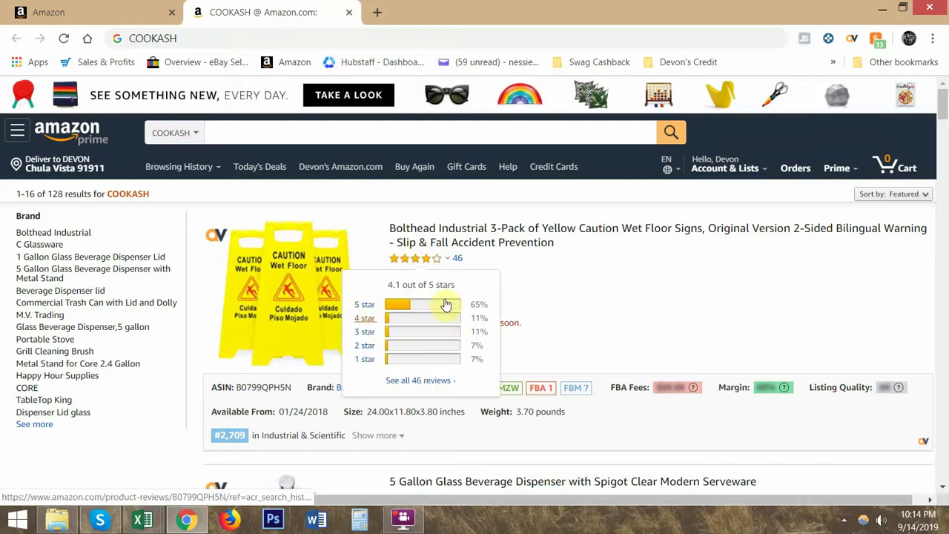
scroll(534, 259, "down", 2)
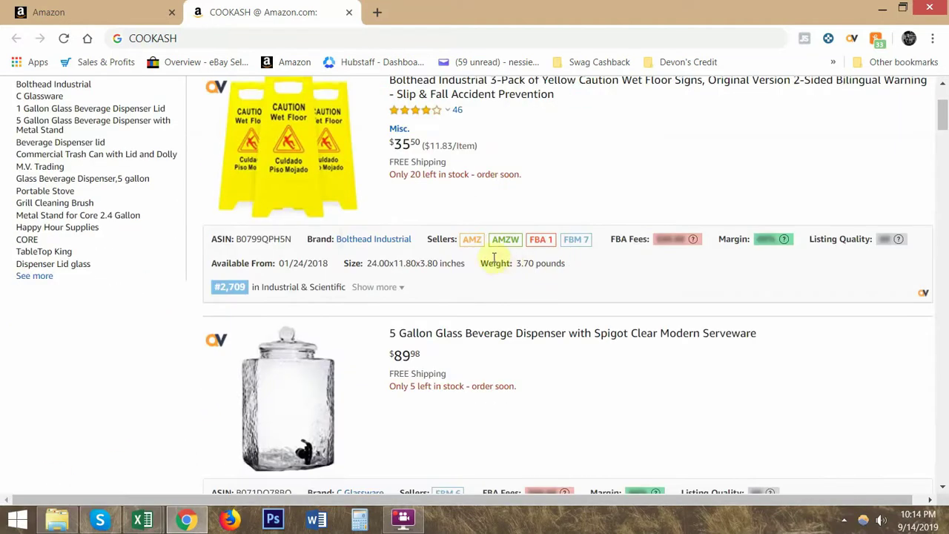
left_click(438, 81, "ctrl")
left_click(438, 12)
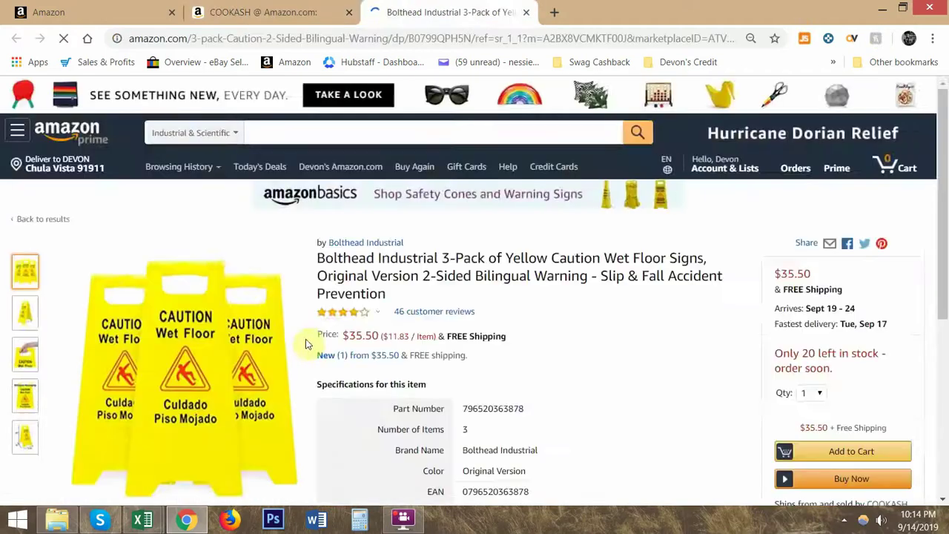
scroll(306, 339, "down", 4)
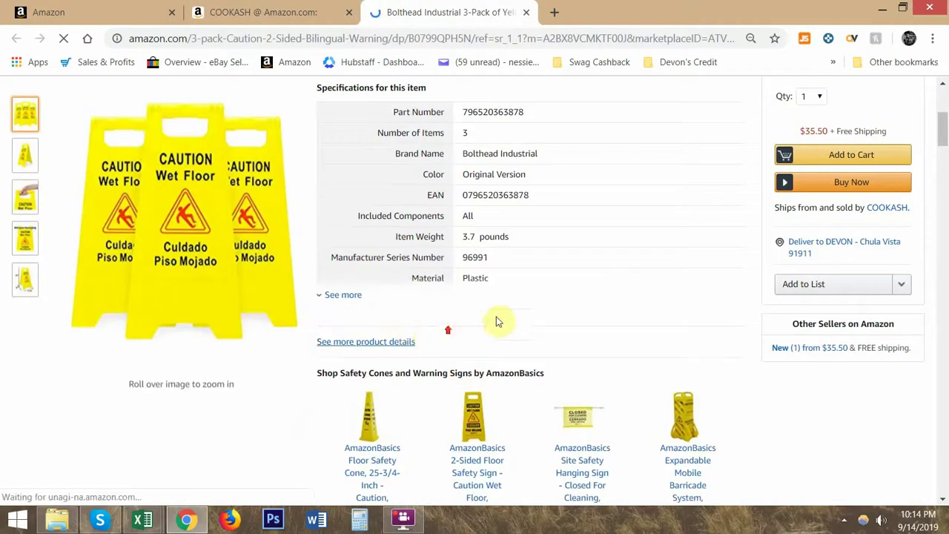
- Open the Bolthead wet floor signs' buying choices, and copy the TKT-11 5 Gallon Glass Beverage Dispenser's ASIN from COOKASH's results
scroll(459, 282, "up", 3)
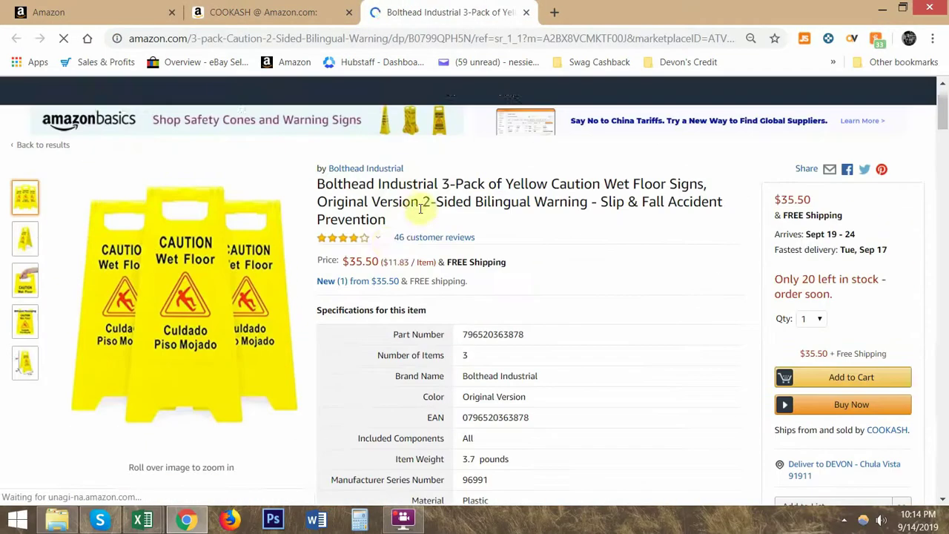
left_click(375, 282)
key("ctrl+shift+Tab")
scroll(382, 289, "down", 8)
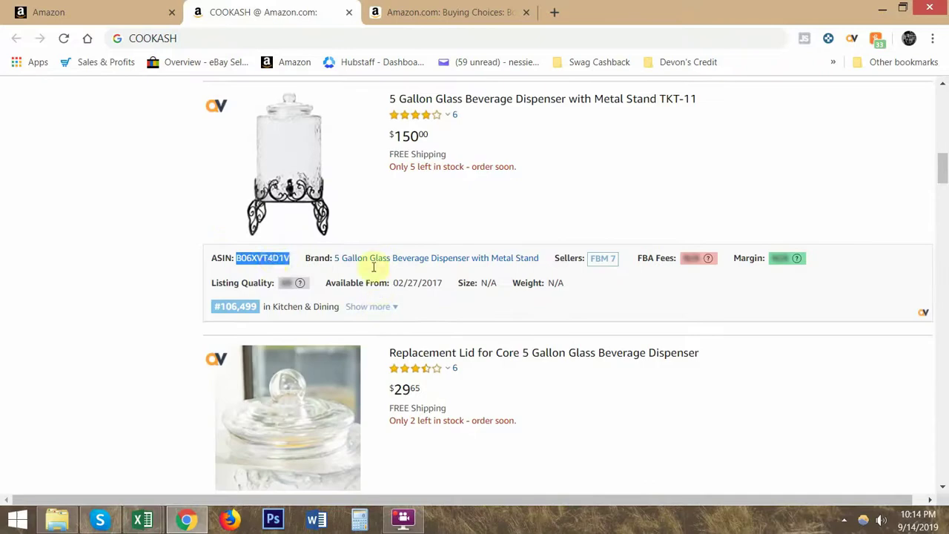
right_click(270, 259)
left_click(297, 268)
- Load the offer listing for ASIN B06XVT4D1V without the seller filter and view all sellers' prices for the glass beverage dispenser
left_click(411, 12)
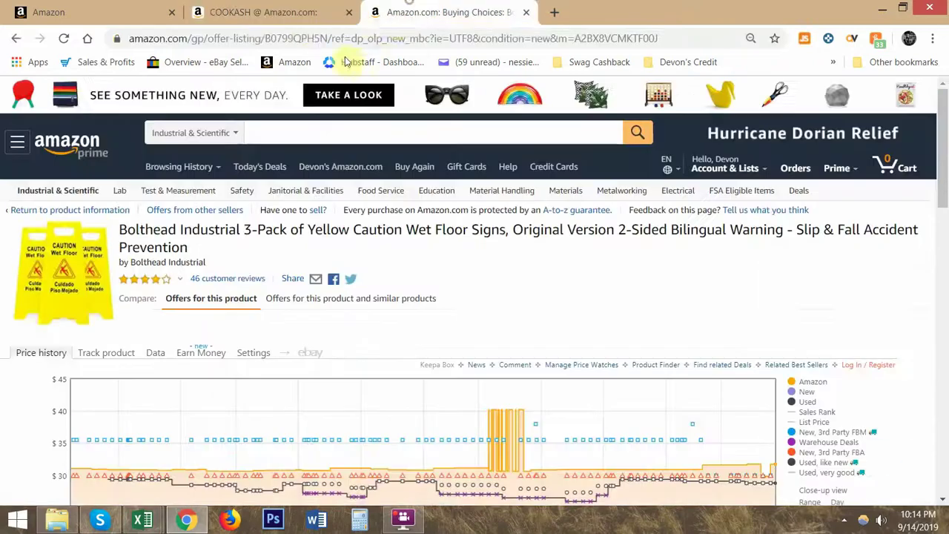
double_click(303, 38)
key("ctrl+v")
key("Return")
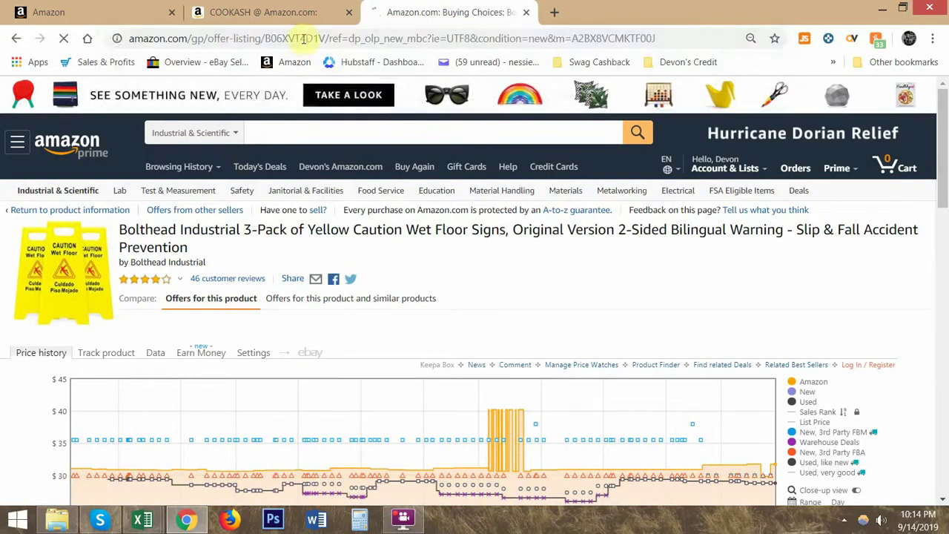
scroll(434, 220, "down", 1)
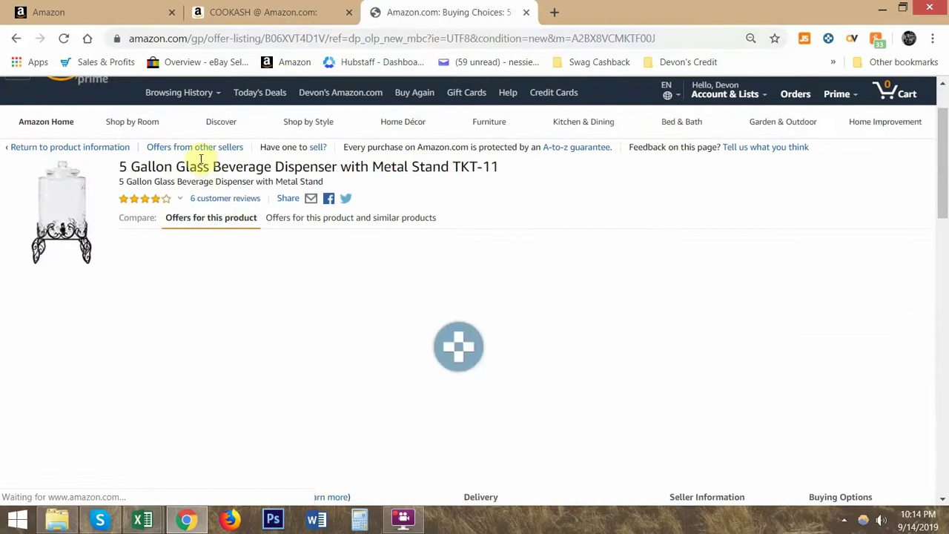
double_click(304, 37)
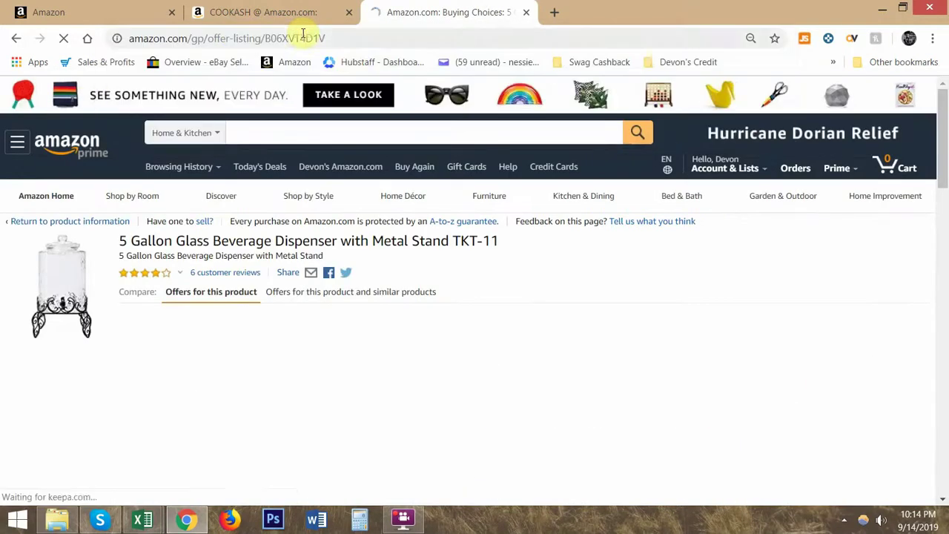
scroll(392, 264, "down", 5)
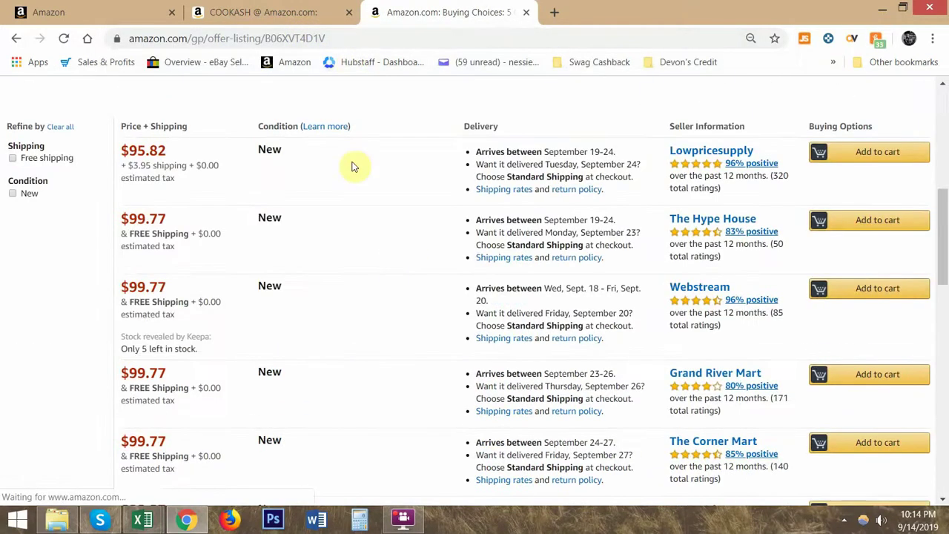
- Copy the two-burner portable stove's ASIN, B01MA1DCI5, from COOKASH's results and load its Amazon offer listing
key("ctrl+shift+Tab")
scroll(403, 286, "down", 12)
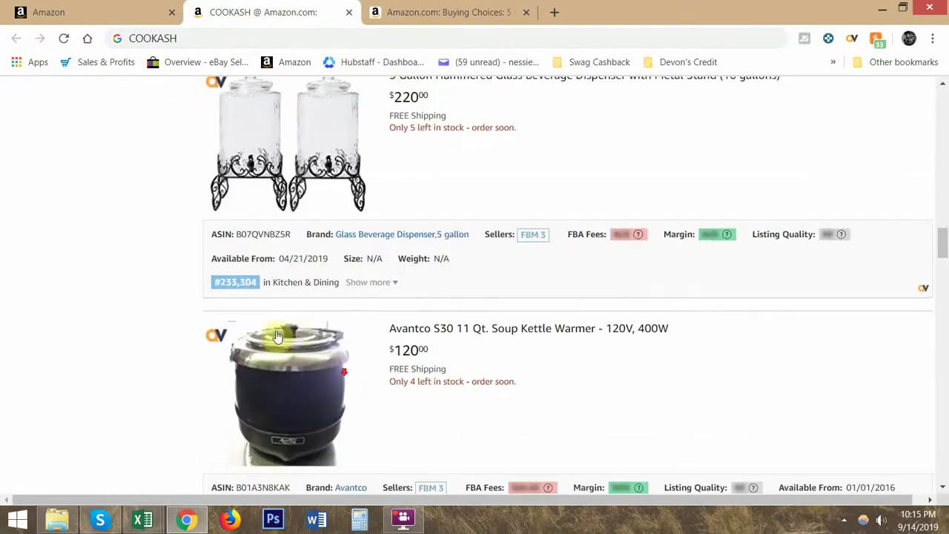
scroll(276, 338, "down", 6)
double_click(252, 222)
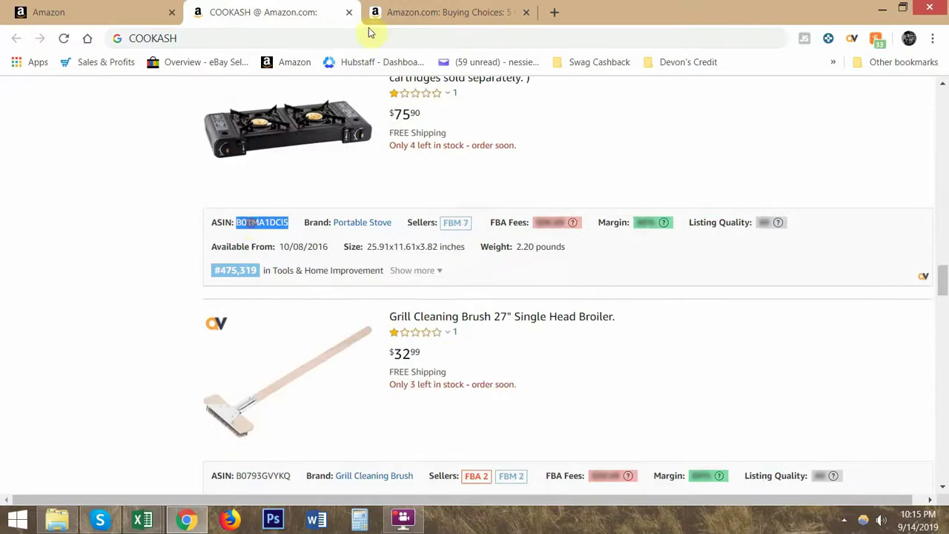
key("ctrl+Tab")
key("ctrl+shift+Tab")
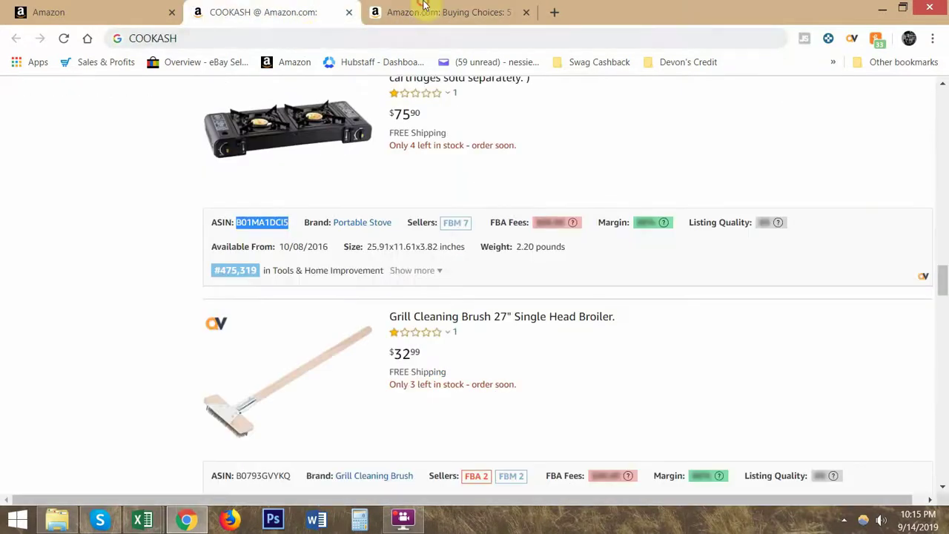
left_click(424, 6)
double_click(311, 37)
key("ctrl+v")
key("Return")
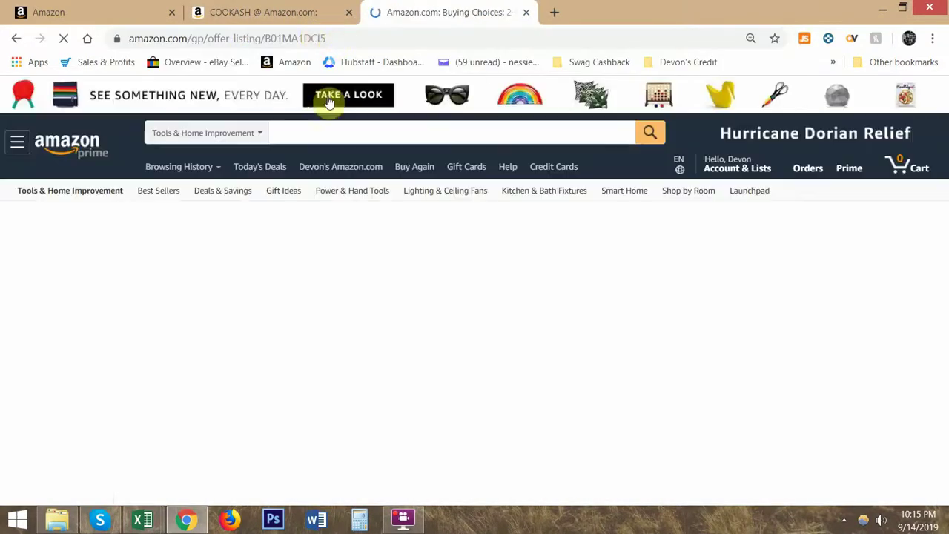
- Compare COOKASH's price for the two-burner portable stove with the other sellers' offers
scroll(395, 268, "down", 4)
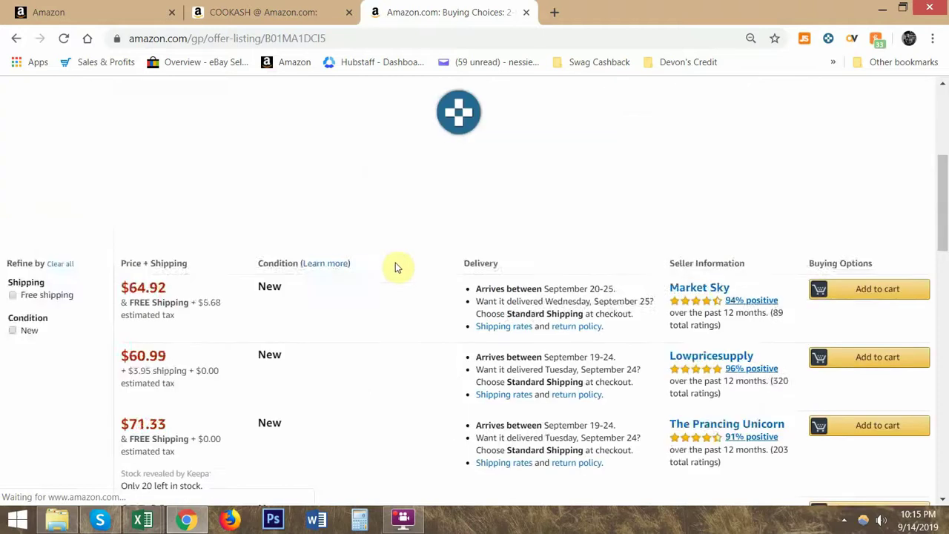
scroll(396, 268, "down", 8)
scroll(693, 304, "up", 6)
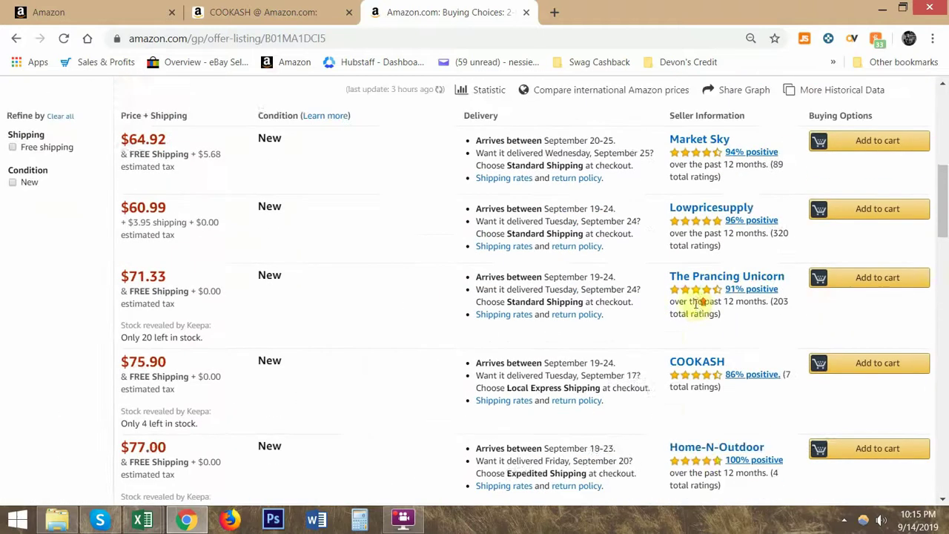
scroll(697, 303, "up", 7)
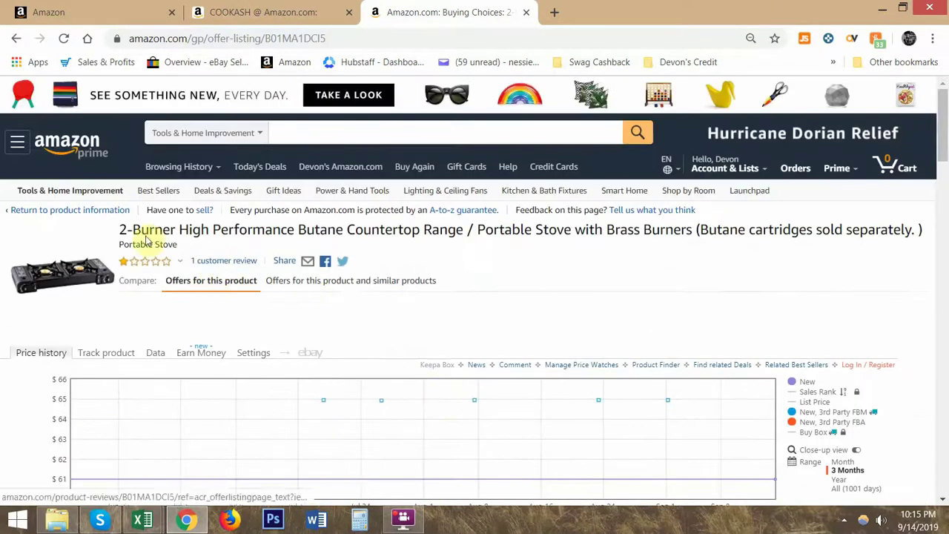
- Search Google for the two-burner butane stove's full product title and view the supplier results
double_click(157, 230)
right_click(154, 230)
left_click(451, 236)
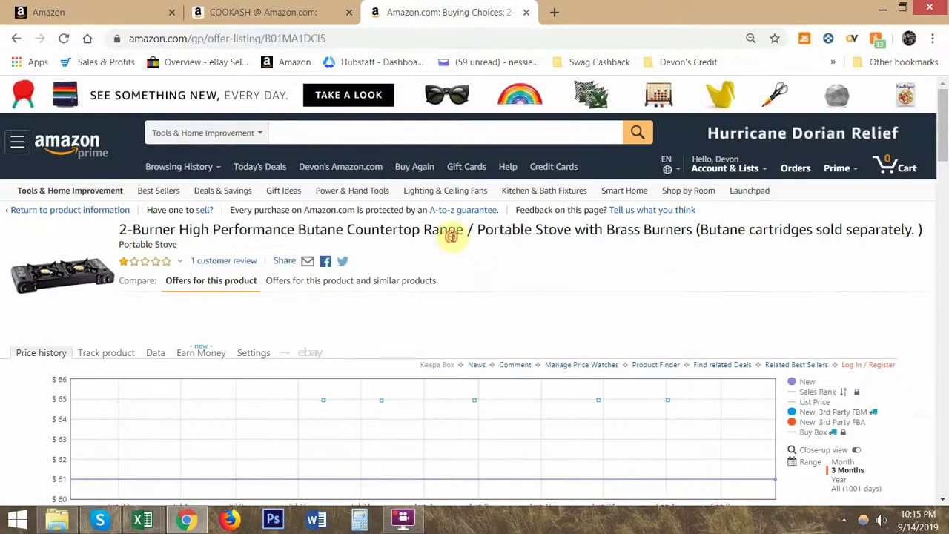
triple_click(451, 236)
right_click(409, 237)
left_click(474, 264)
left_click(453, 12)
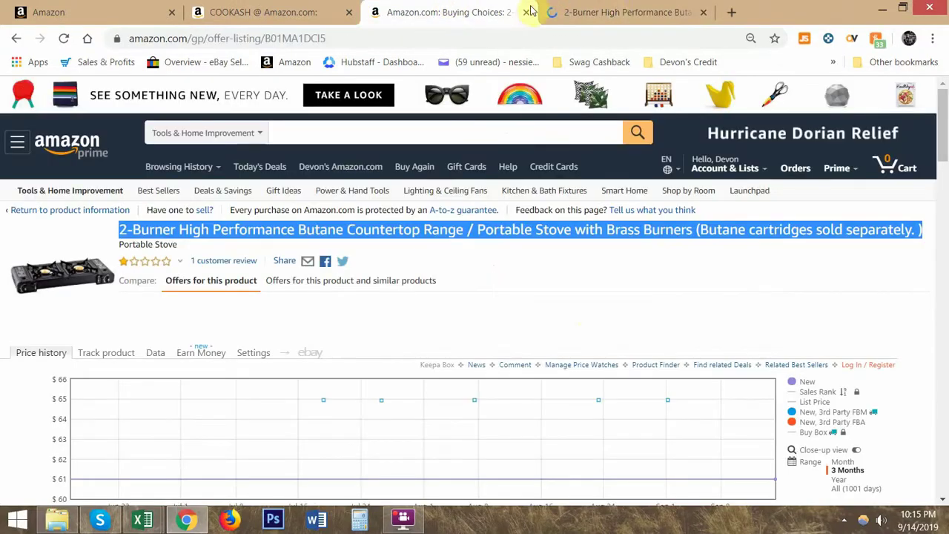
left_click(610, 10)
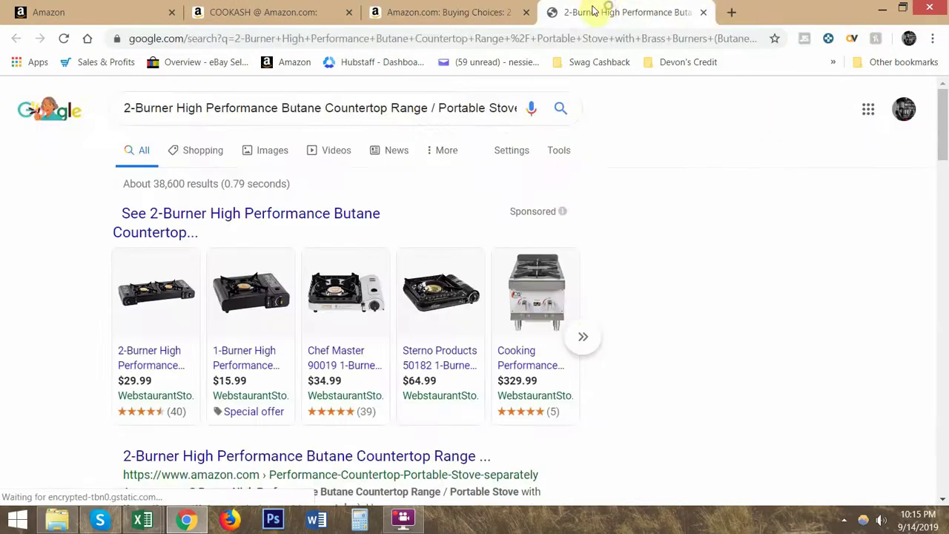
- Close the stove's Google and offer pages and switch to the Seller's List OA Prime & Drop Shippers workbook in Excel
key("ctrl+w")
key("ctrl+w")
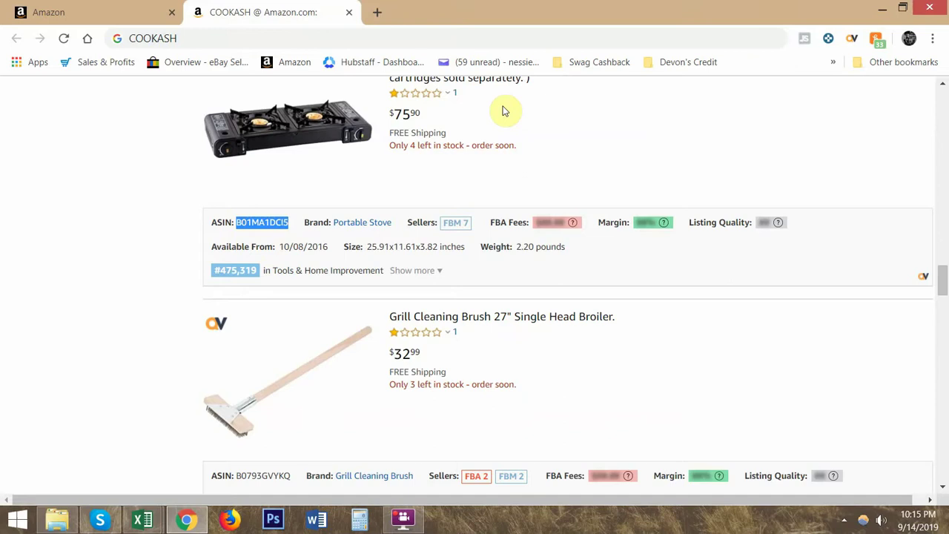
key("alt+Tab")
scroll(678, 346, "down", 5)
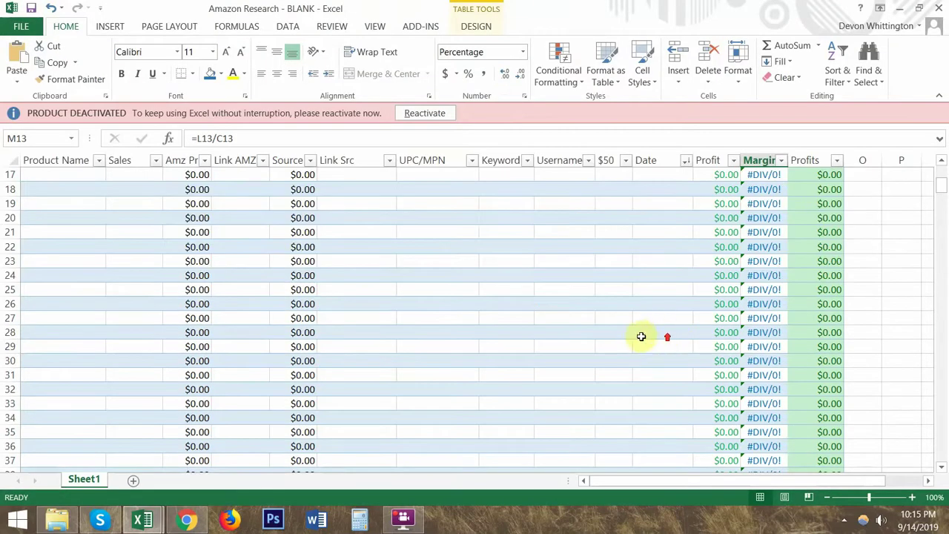
scroll(642, 337, "up", 5)
mouse_move(143, 519)
left_click(95, 441)
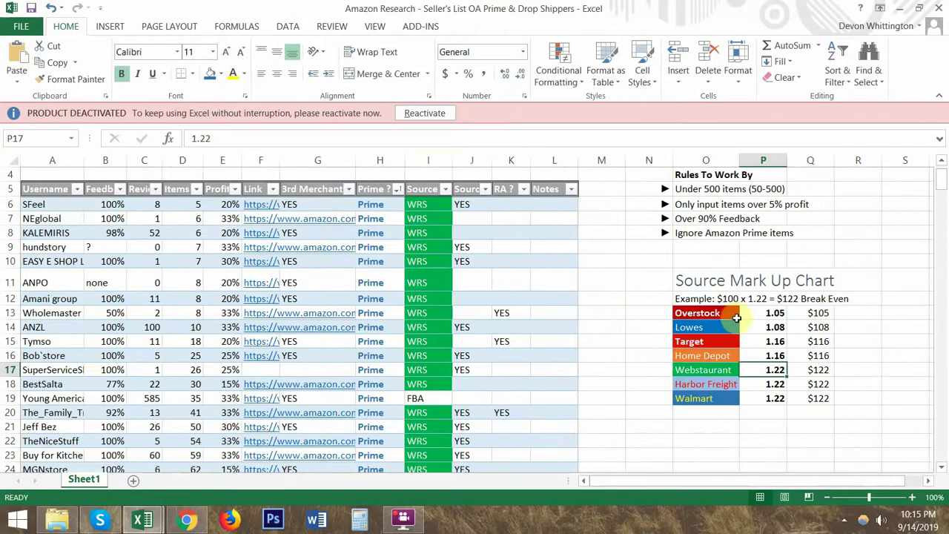
- Highlight the whole Source Mark Up Chart, its multiplier column, and the Webstaurant, Harbor Freight and Walmart rows
left_click_drag(727, 313, 818, 400)
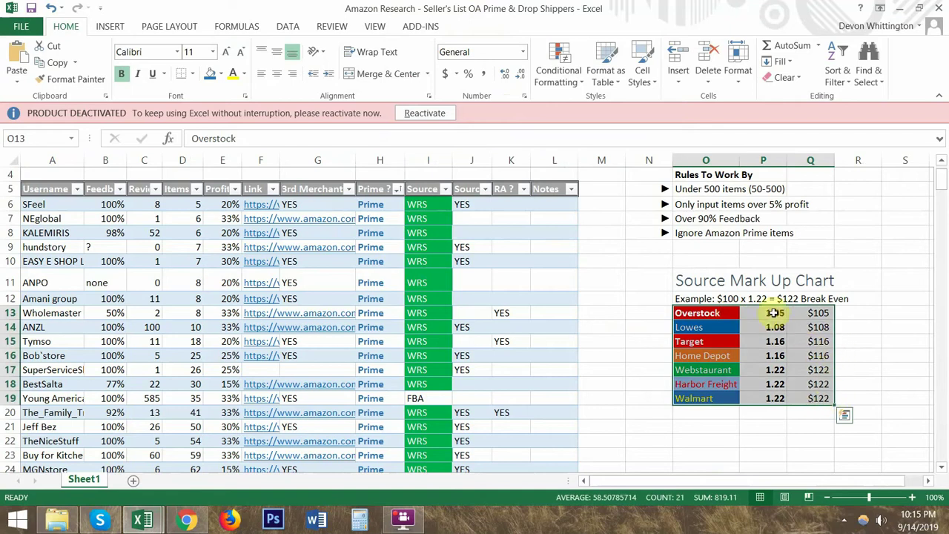
left_click_drag(733, 313, 773, 400)
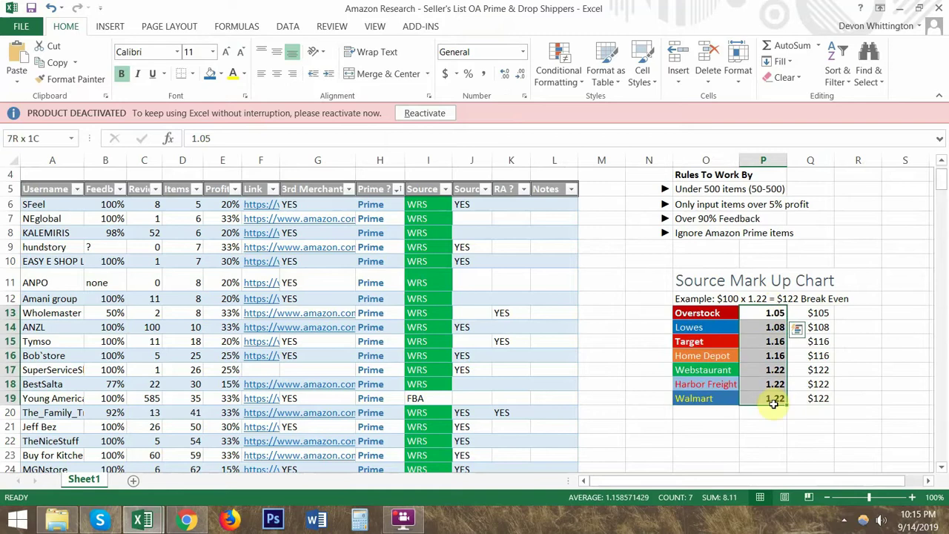
left_click_drag(713, 370, 801, 398)
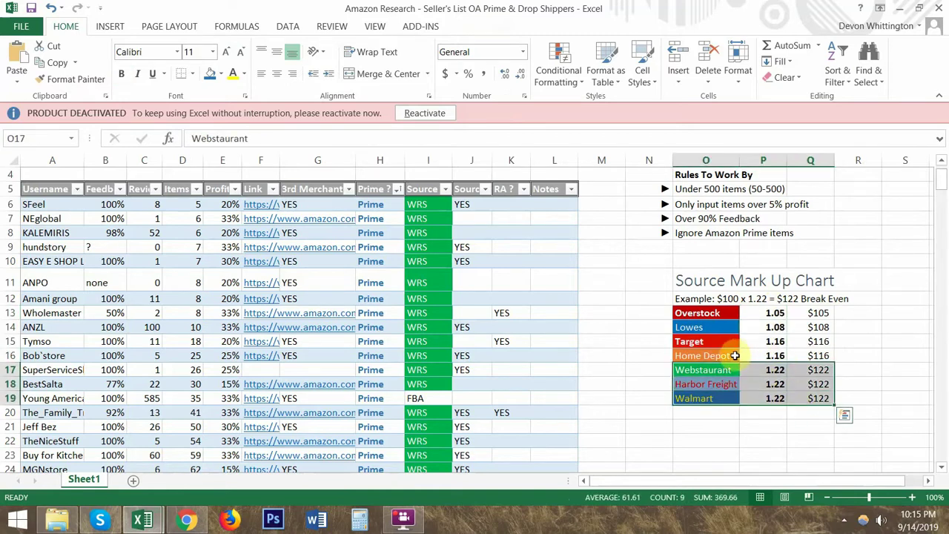
- Go through the Home Depot, Target, Lowes and Overstock mark-up entries in the Source Mark Up Chart, highlighting each one
left_click_drag(735, 356, 791, 360)
left_click(779, 356)
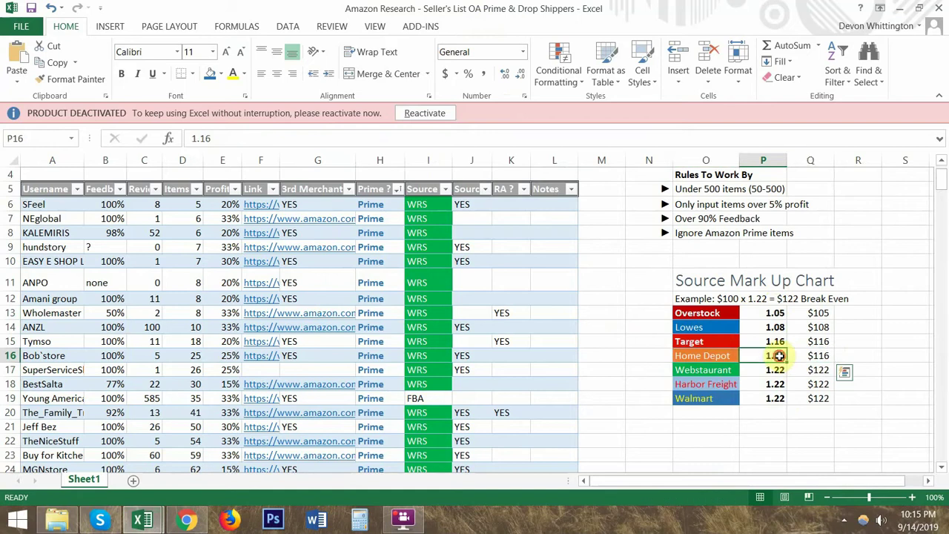
key("ctrl+b")
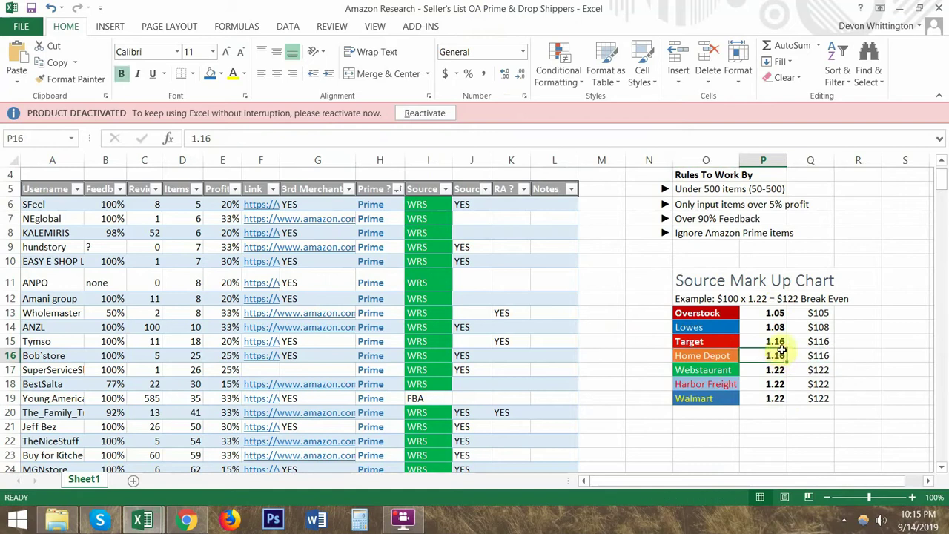
left_click(775, 341)
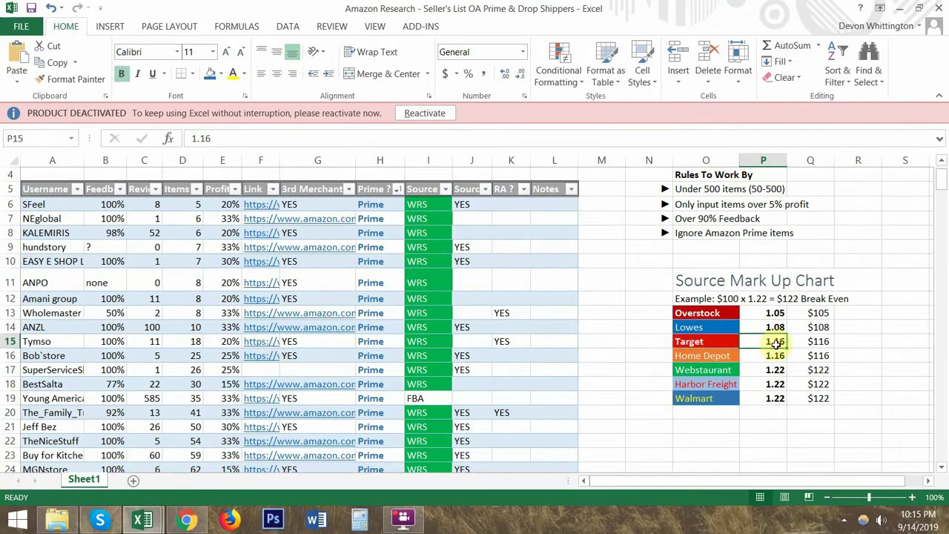
mouse_move(775, 327)
left_mouse_down()
mouse_move(715, 329)
mouse_move(772, 328)
left_mouse_up()
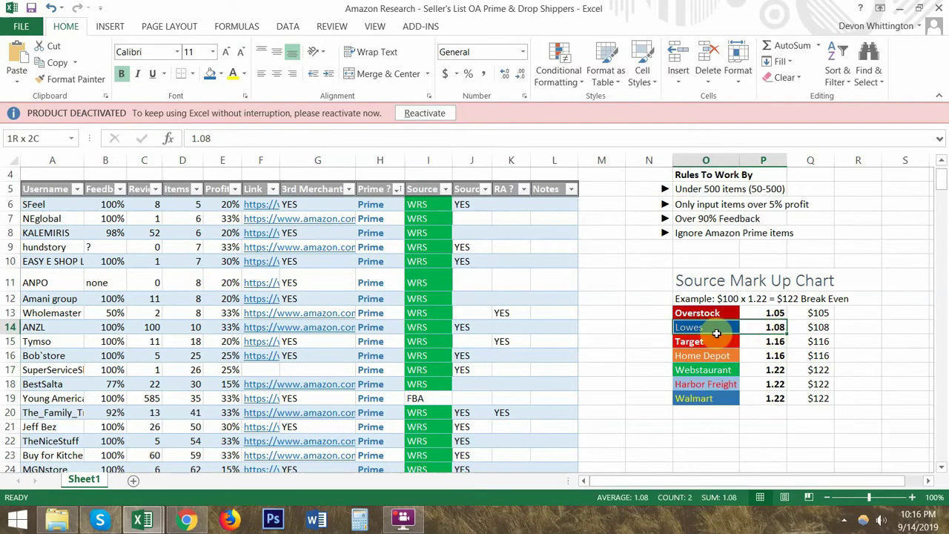
left_click_drag(717, 315, 802, 315)
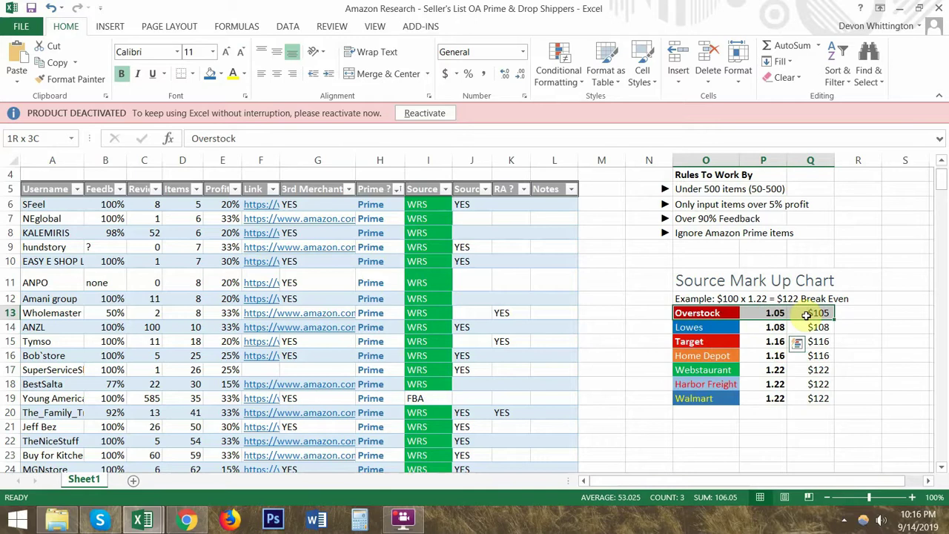
left_click_drag(806, 316, 806, 315)
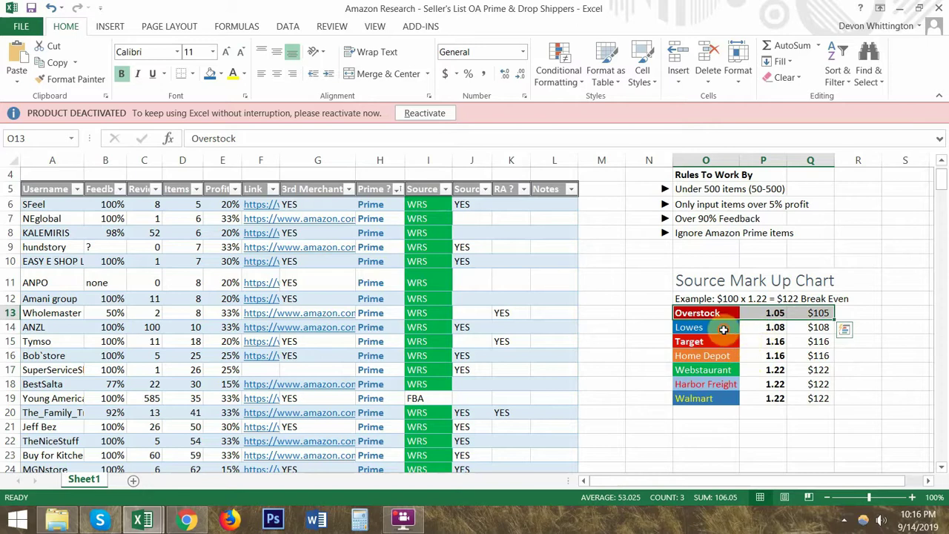
- Compare the Lowes and Overstock break-even figures with the Webstaurant row by highlighting them alternately
left_click_drag(730, 328, 806, 329)
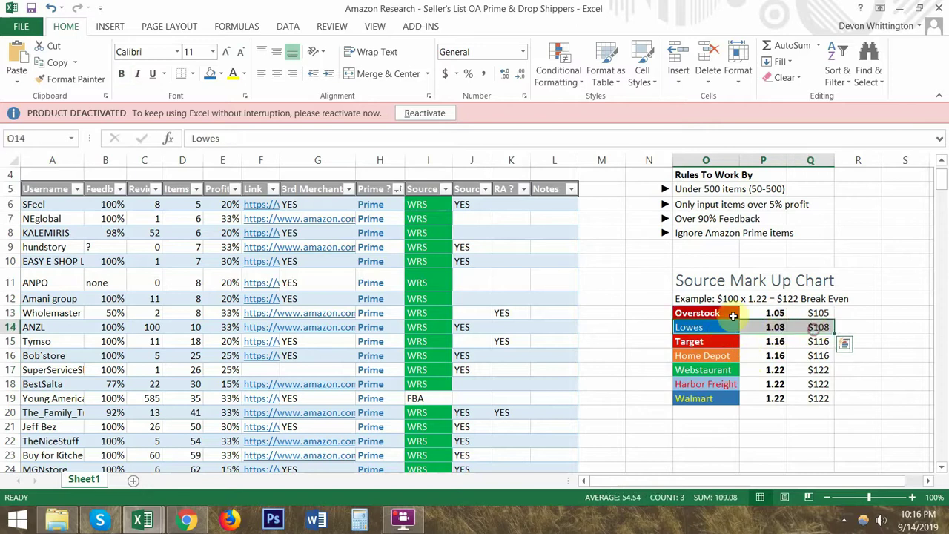
left_click_drag(699, 370, 803, 370)
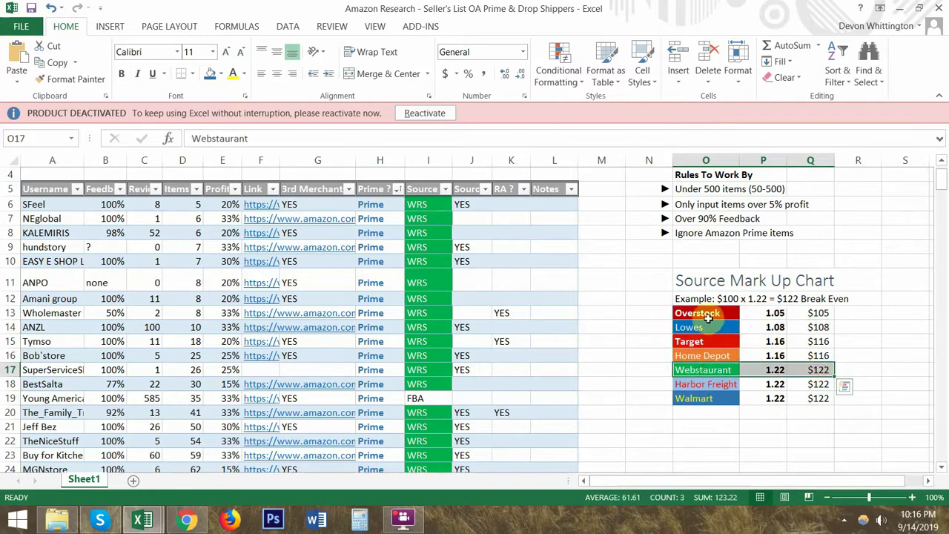
left_click_drag(701, 313, 682, 321)
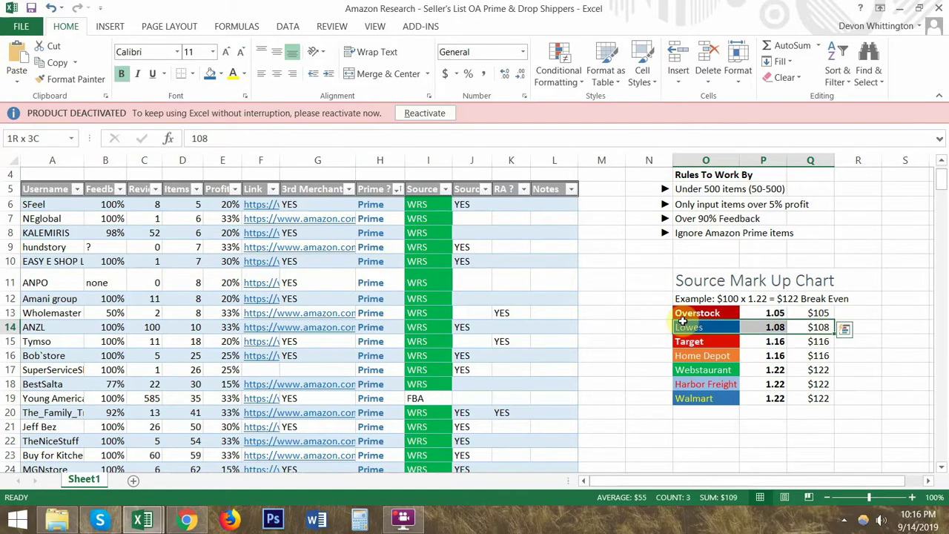
left_click_drag(713, 369, 815, 367)
left_click_drag(818, 315, 694, 327)
left_click(823, 314)
left_click_drag(766, 327, 734, 327)
left_click_drag(791, 369, 697, 371)
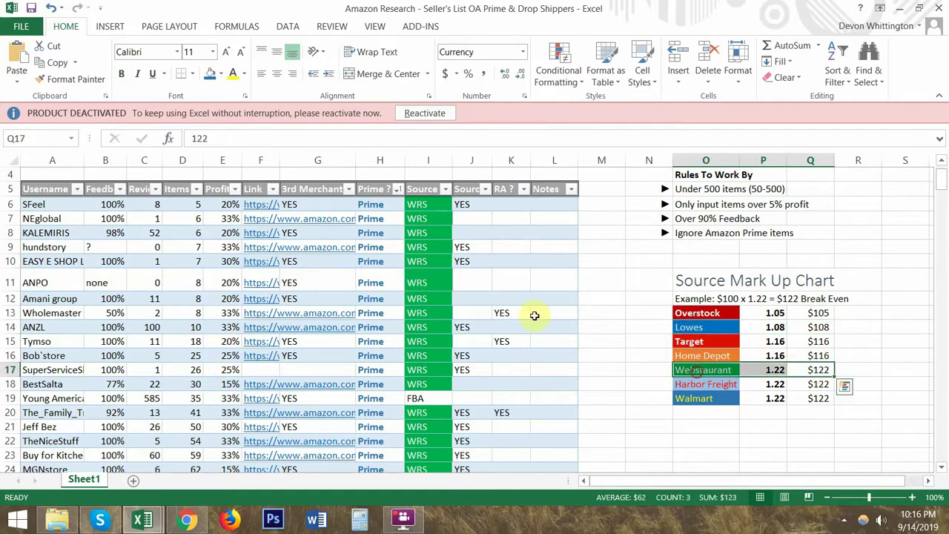
- Highlight the WRS entries down the sellers' Source column and select the first username in the list
left_click_drag(430, 204, 430, 219)
left_click_drag(430, 301, 439, 417)
scroll(442, 408, "up", 16)
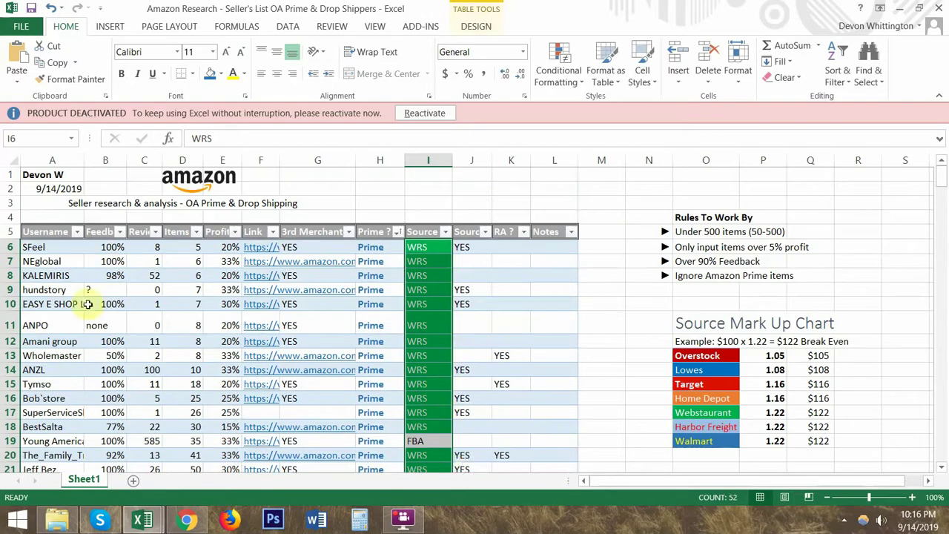
left_click(60, 250)
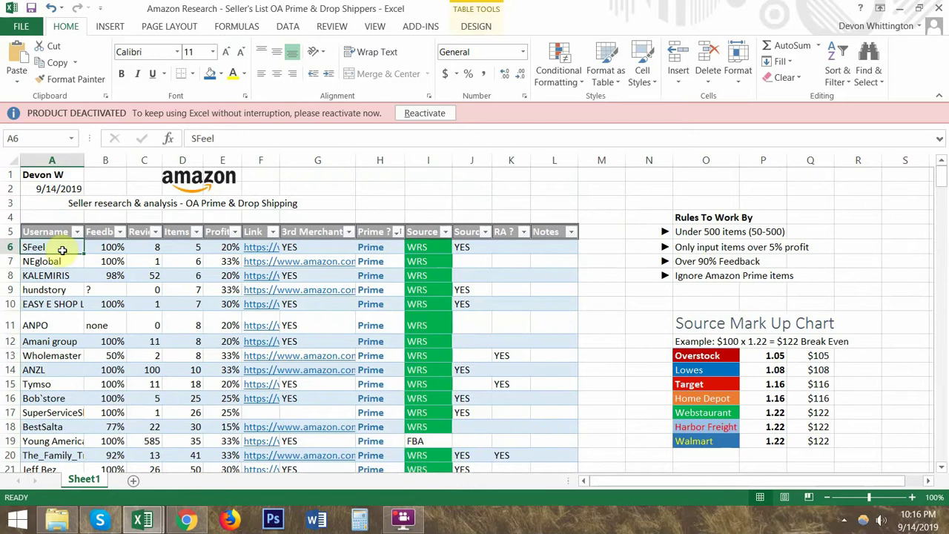